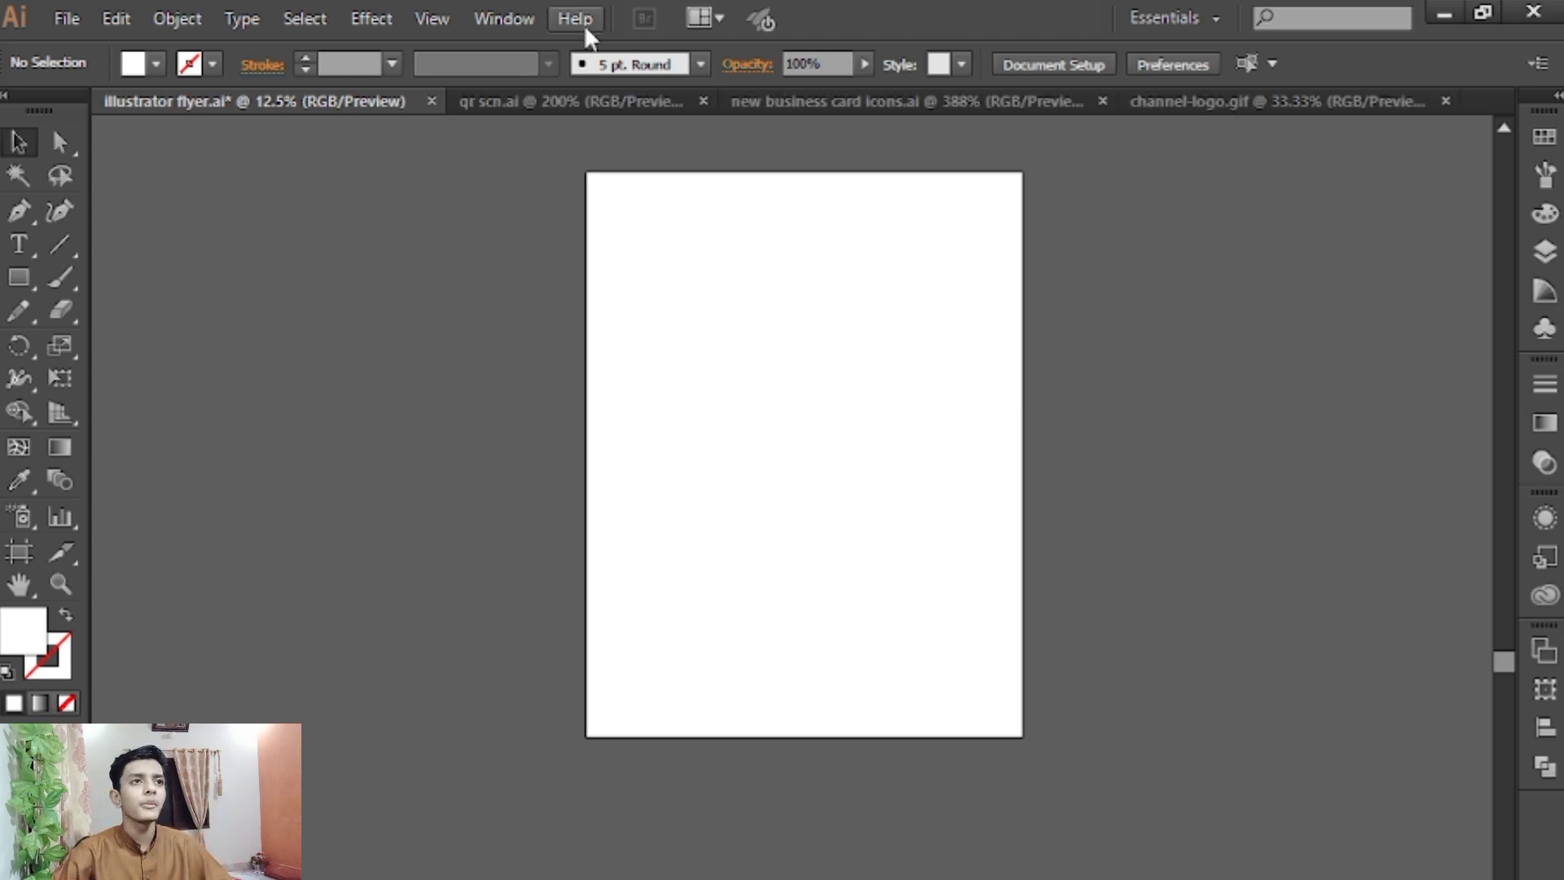
Look through the open QR code, business card icons and channel logo documents, and return to the flyer document
left_click(625, 102)
left_click(846, 101)
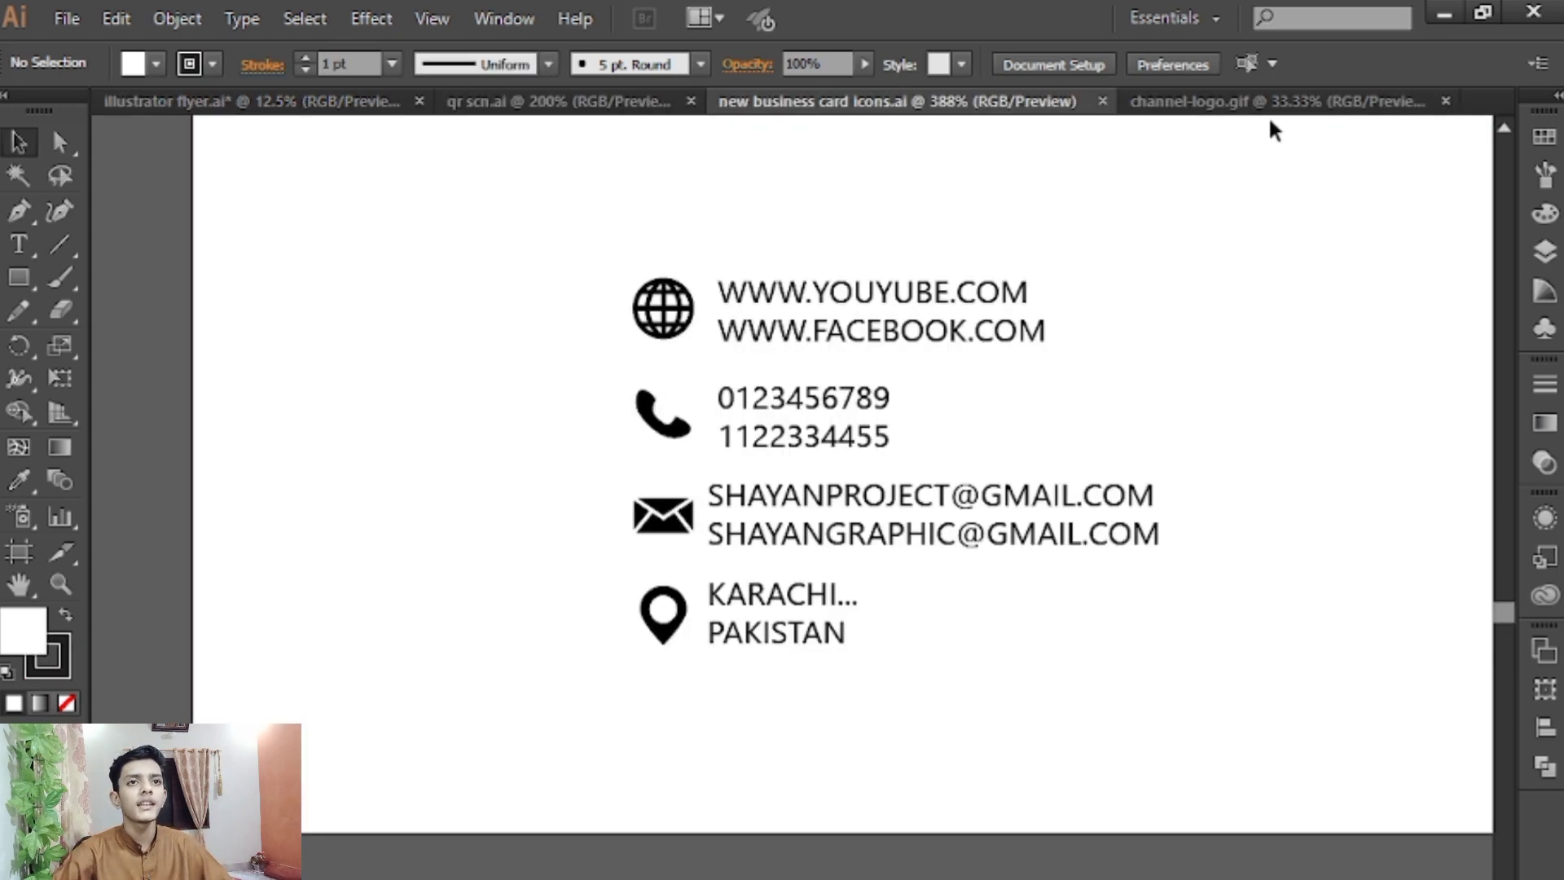
left_click(1273, 105)
left_click(250, 102)
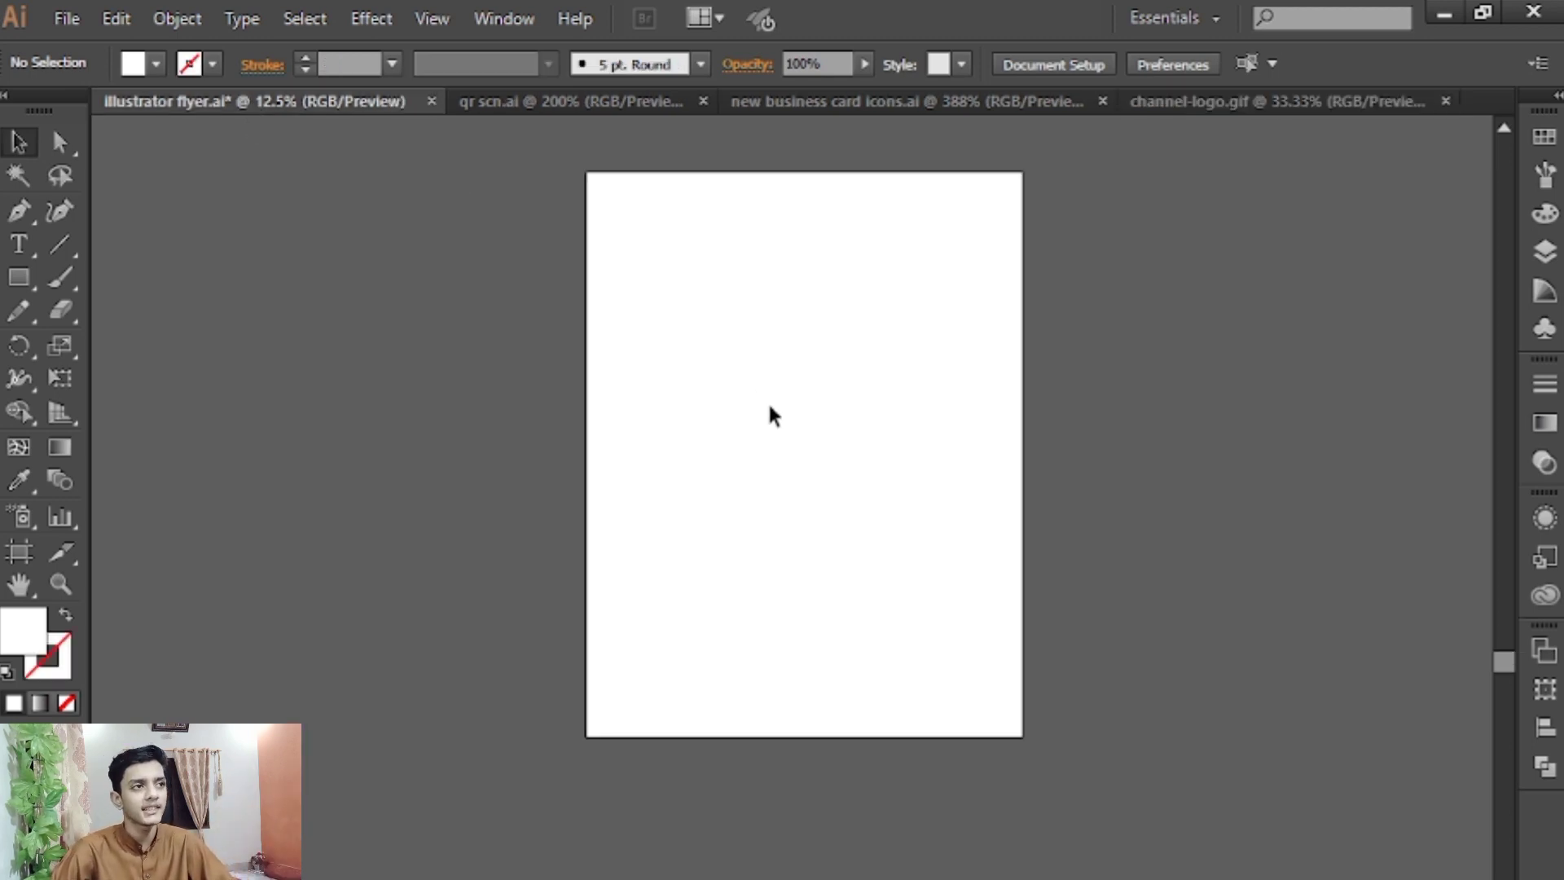
Draw a large circle with the Ellipse tool over the artboard's upper-right corner, extending beyond the page edges
left_click(22, 275)
left_click(155, 359)
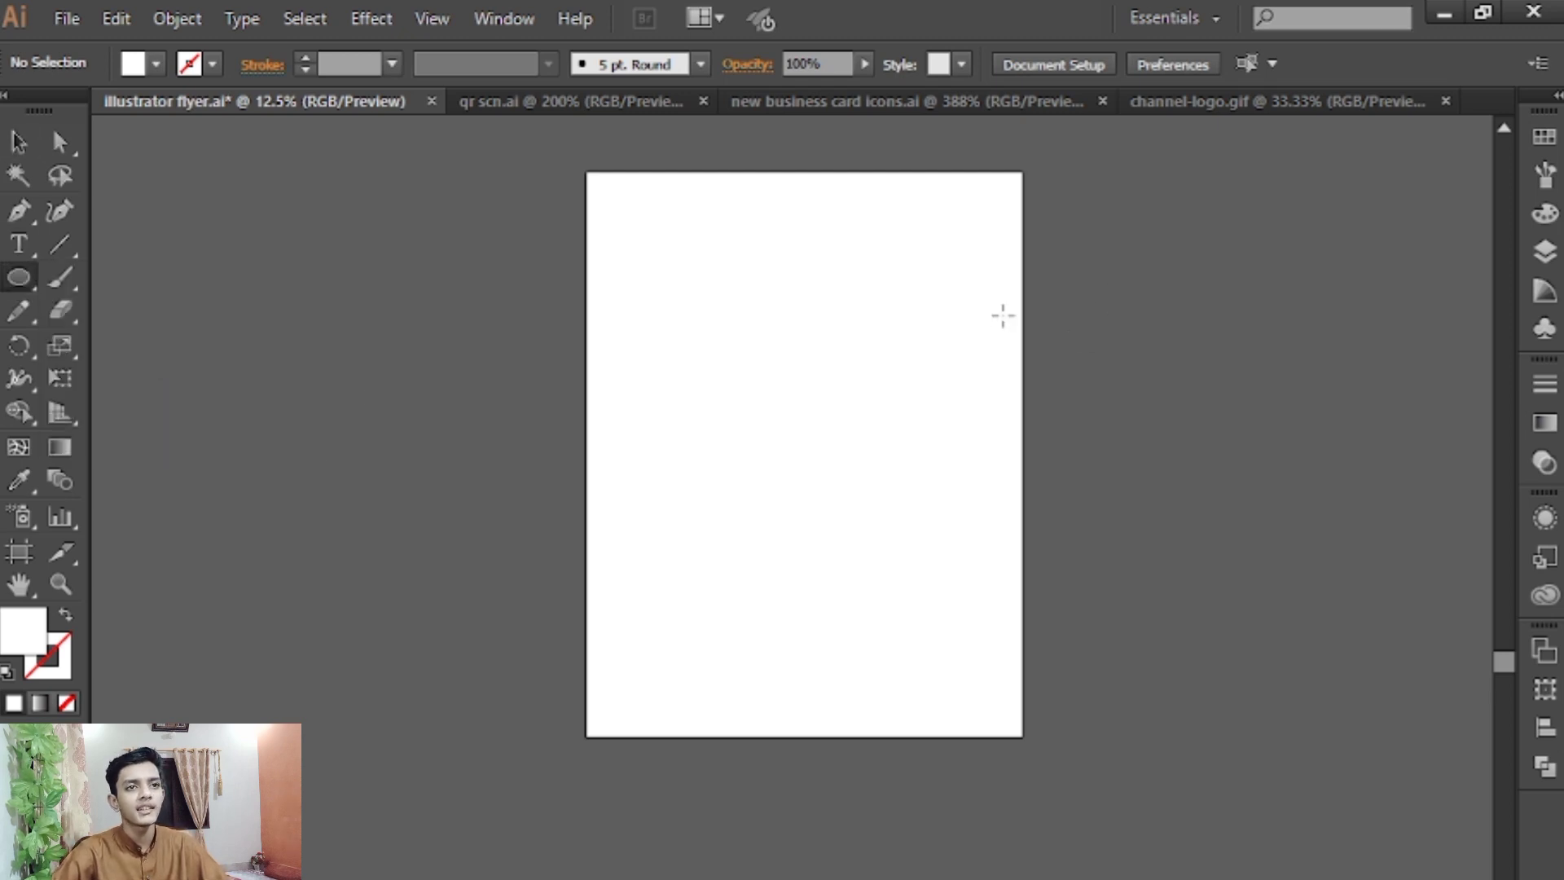
left_click_drag(958, 278, 1092, 465)
key("v")
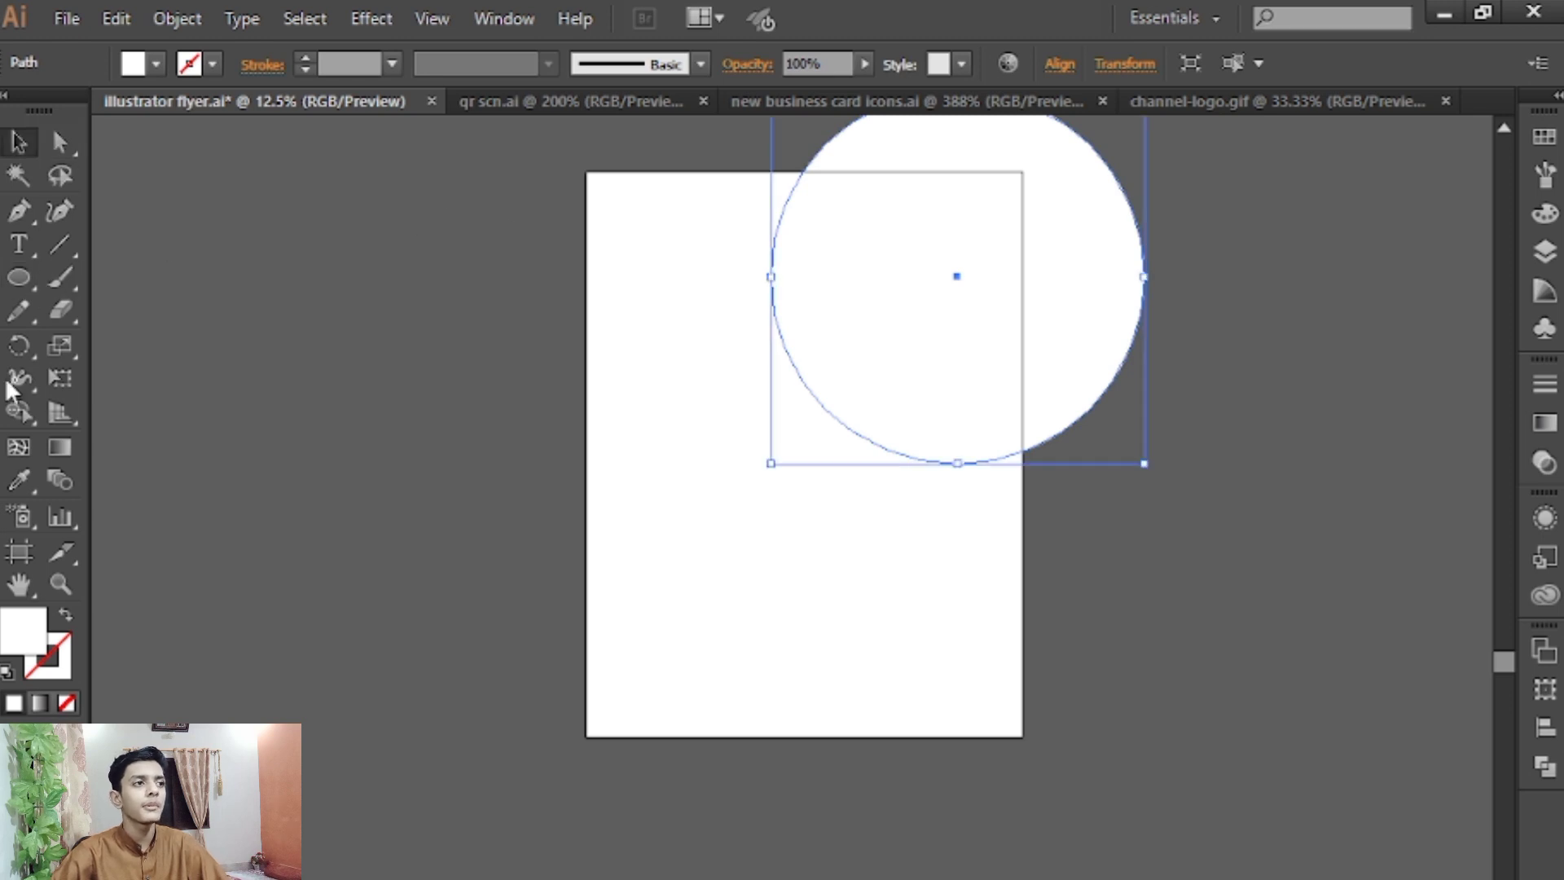
Draw a rectangle covering the whole artboard and fill it with light teal, 90D4CC
left_click_drag(19, 277, 123, 274)
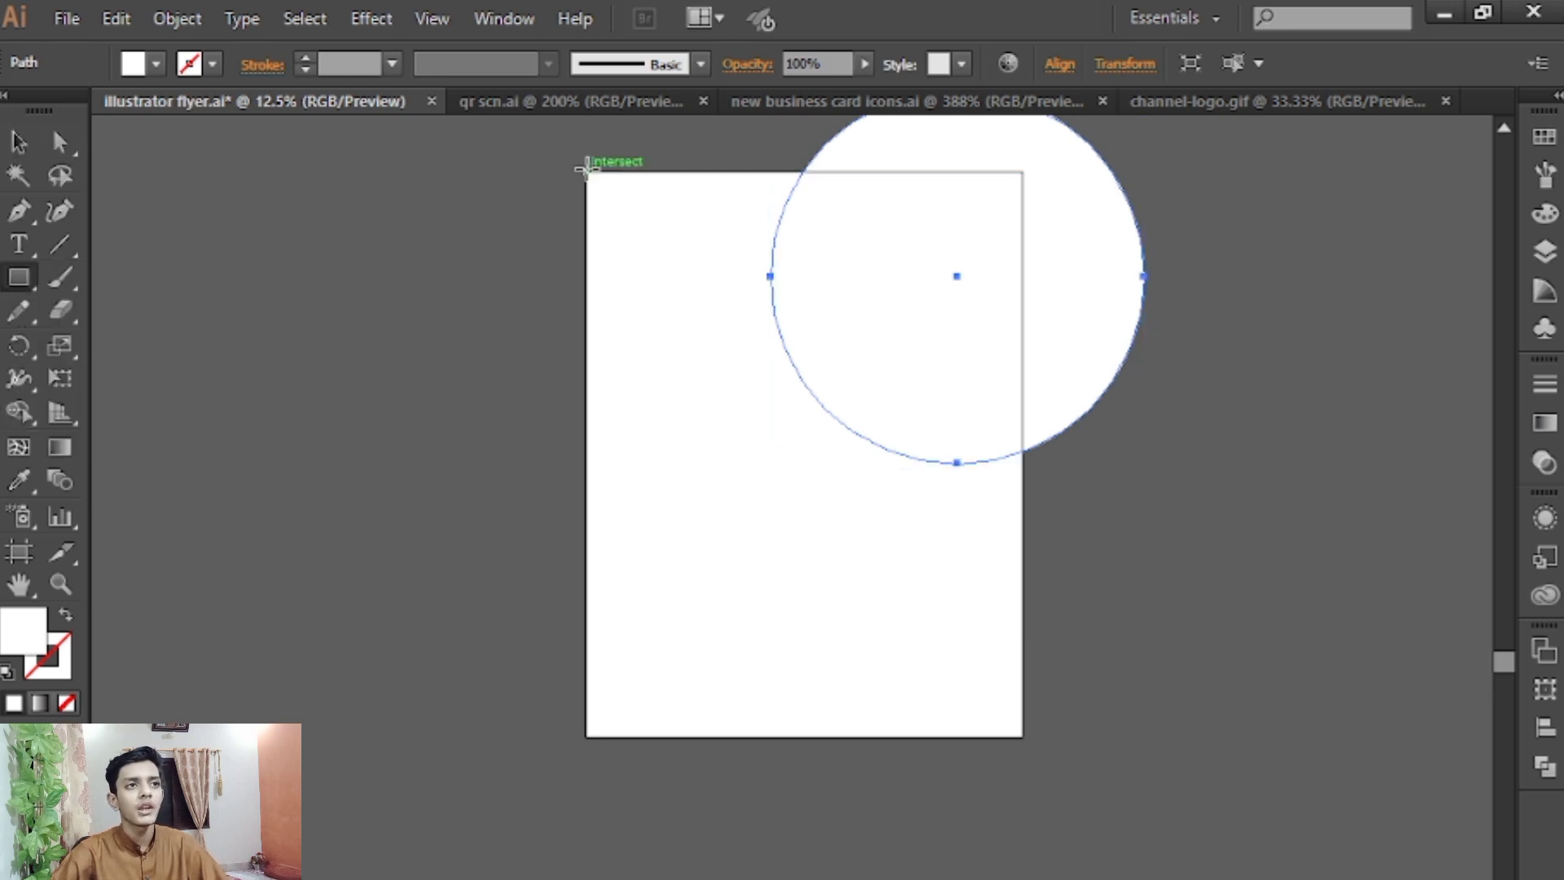
mouse_move(585, 171)
left_mouse_down()
mouse_move(907, 674)
mouse_move(1022, 736)
left_mouse_up()
left_click(1542, 139)
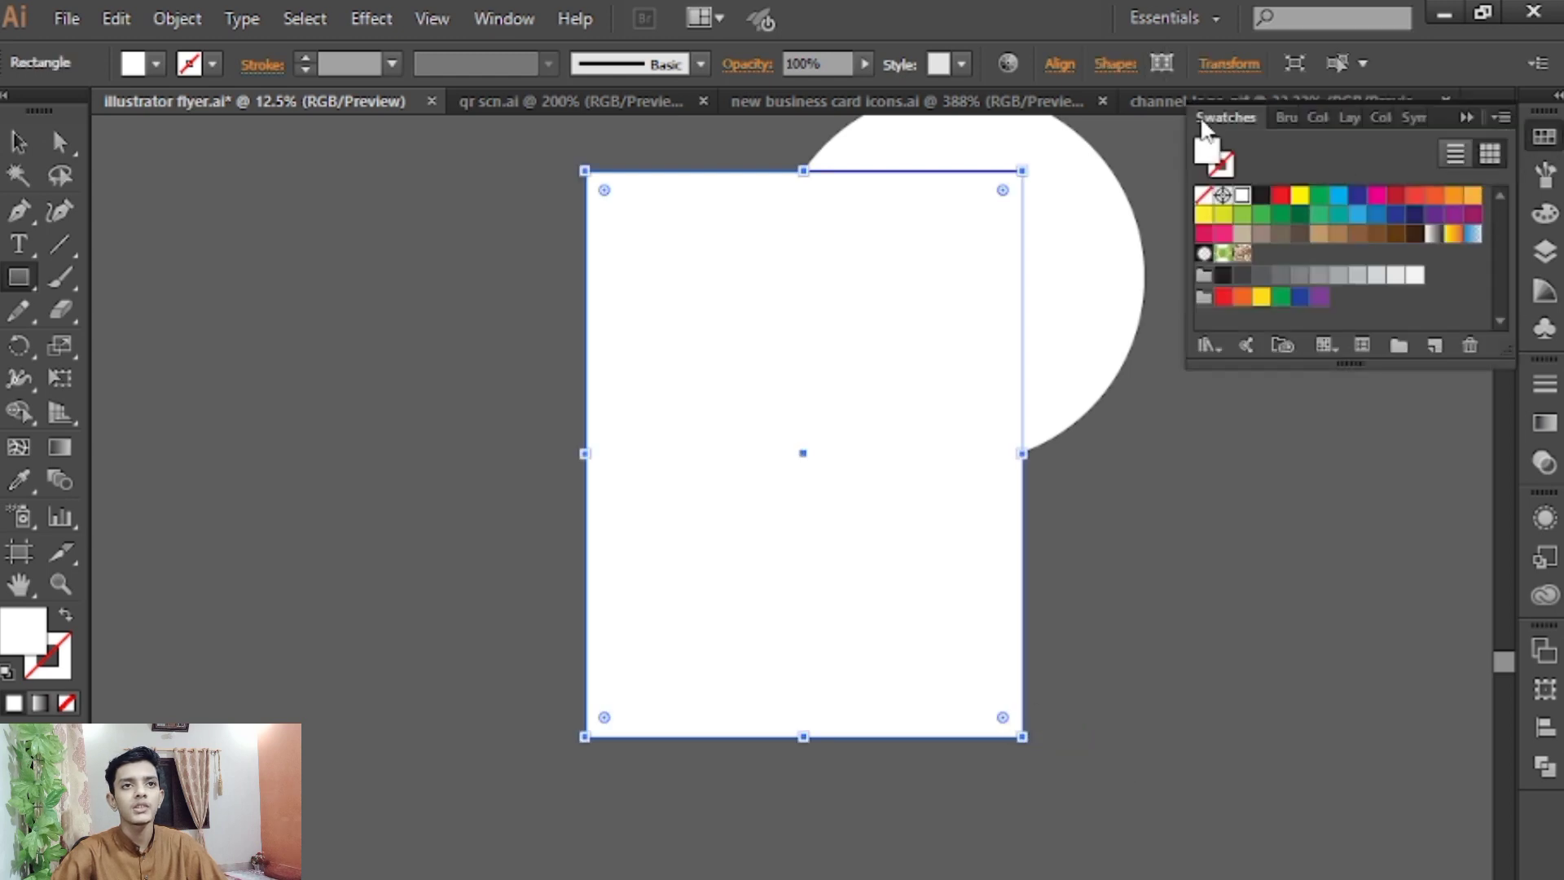
left_click(1279, 235)
left_click(1241, 234)
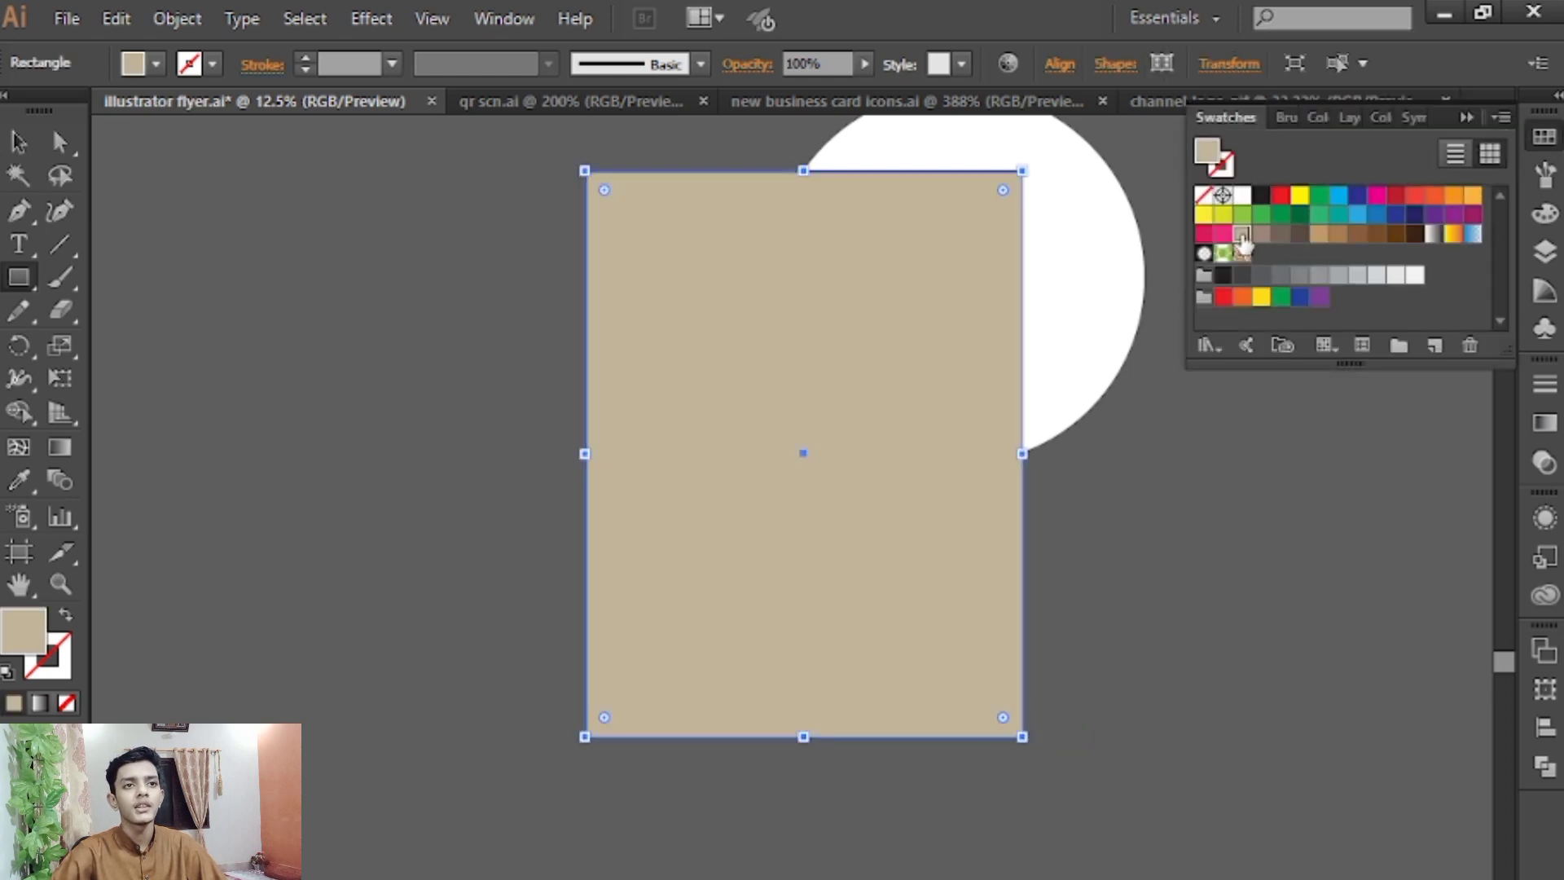
left_click(1547, 224)
left_click_drag(1390, 162, 1392, 207)
left_click_drag(1393, 205, 1400, 205)
left_click(1467, 118)
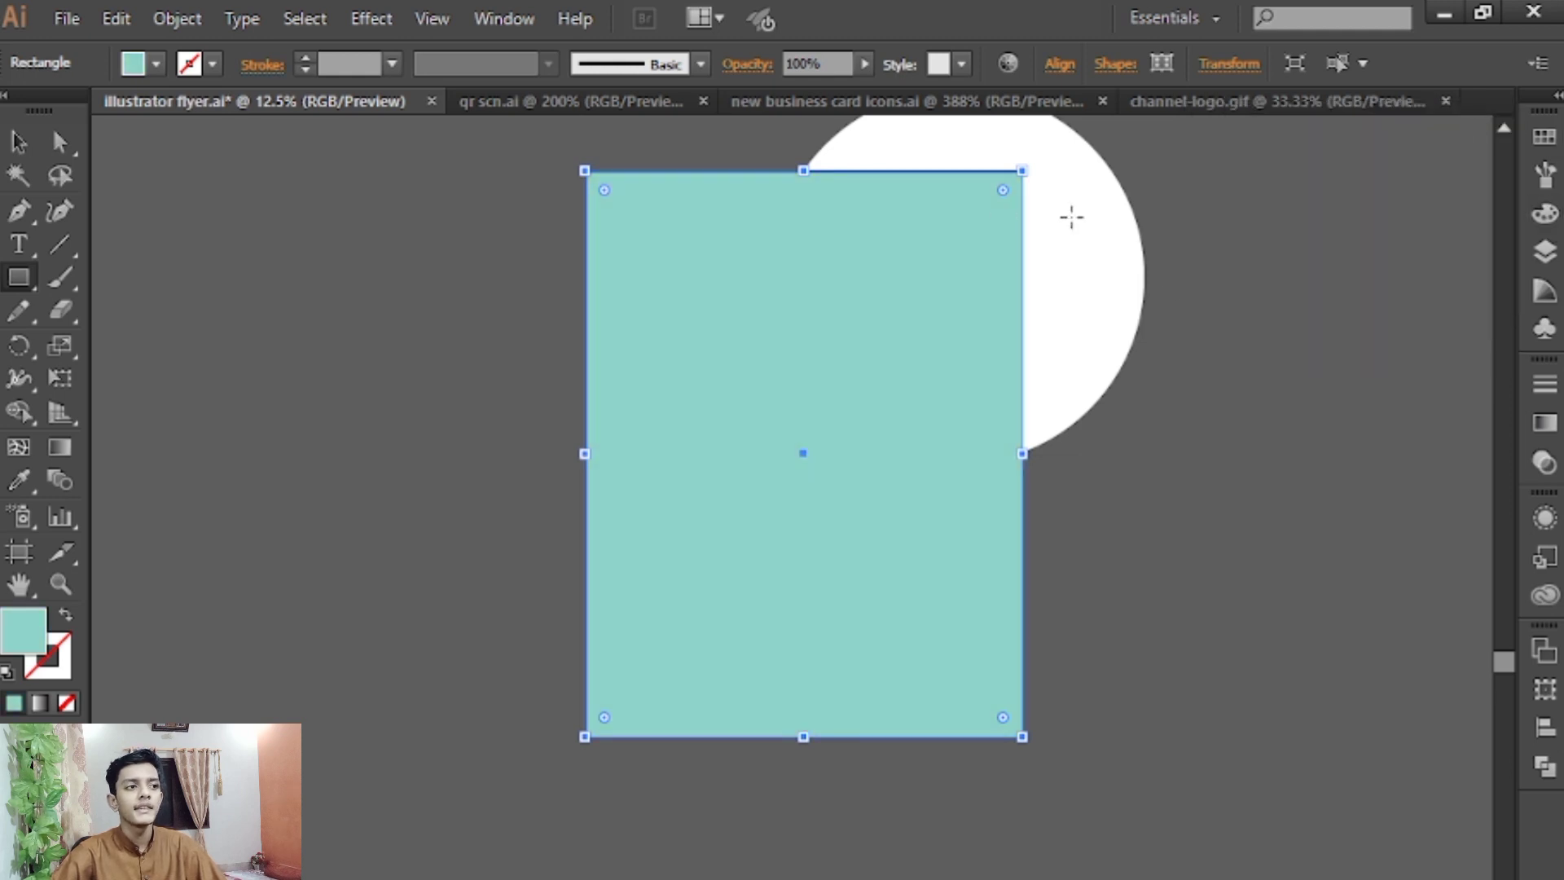
Bring the white circle to the front, above the teal background rectangle
left_click(16, 149)
left_click(1096, 222)
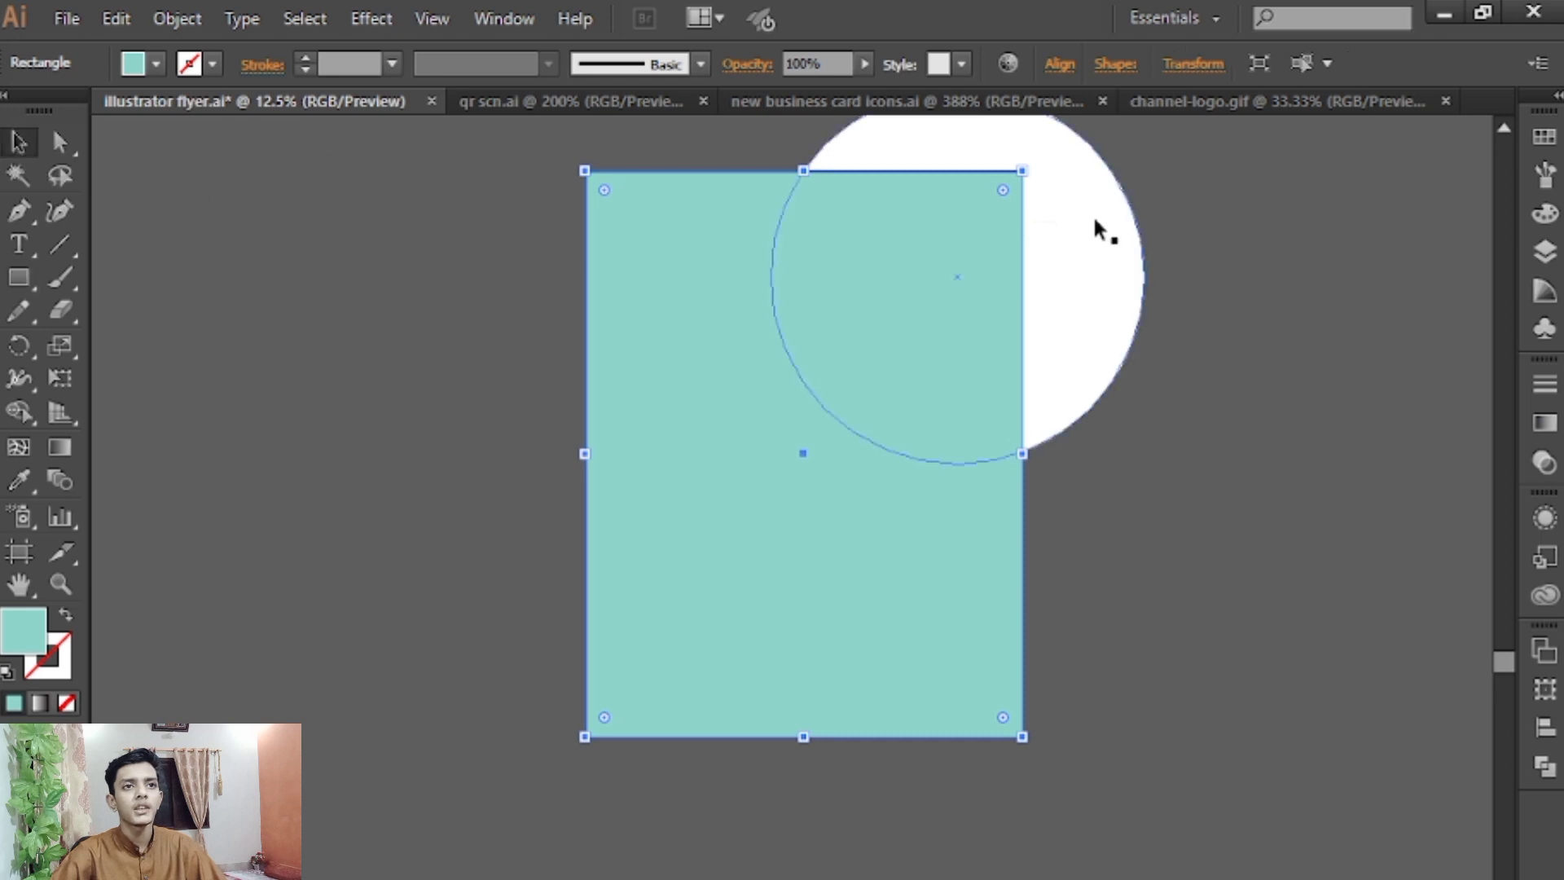
right_click(1096, 219)
mouse_move(1194, 604)
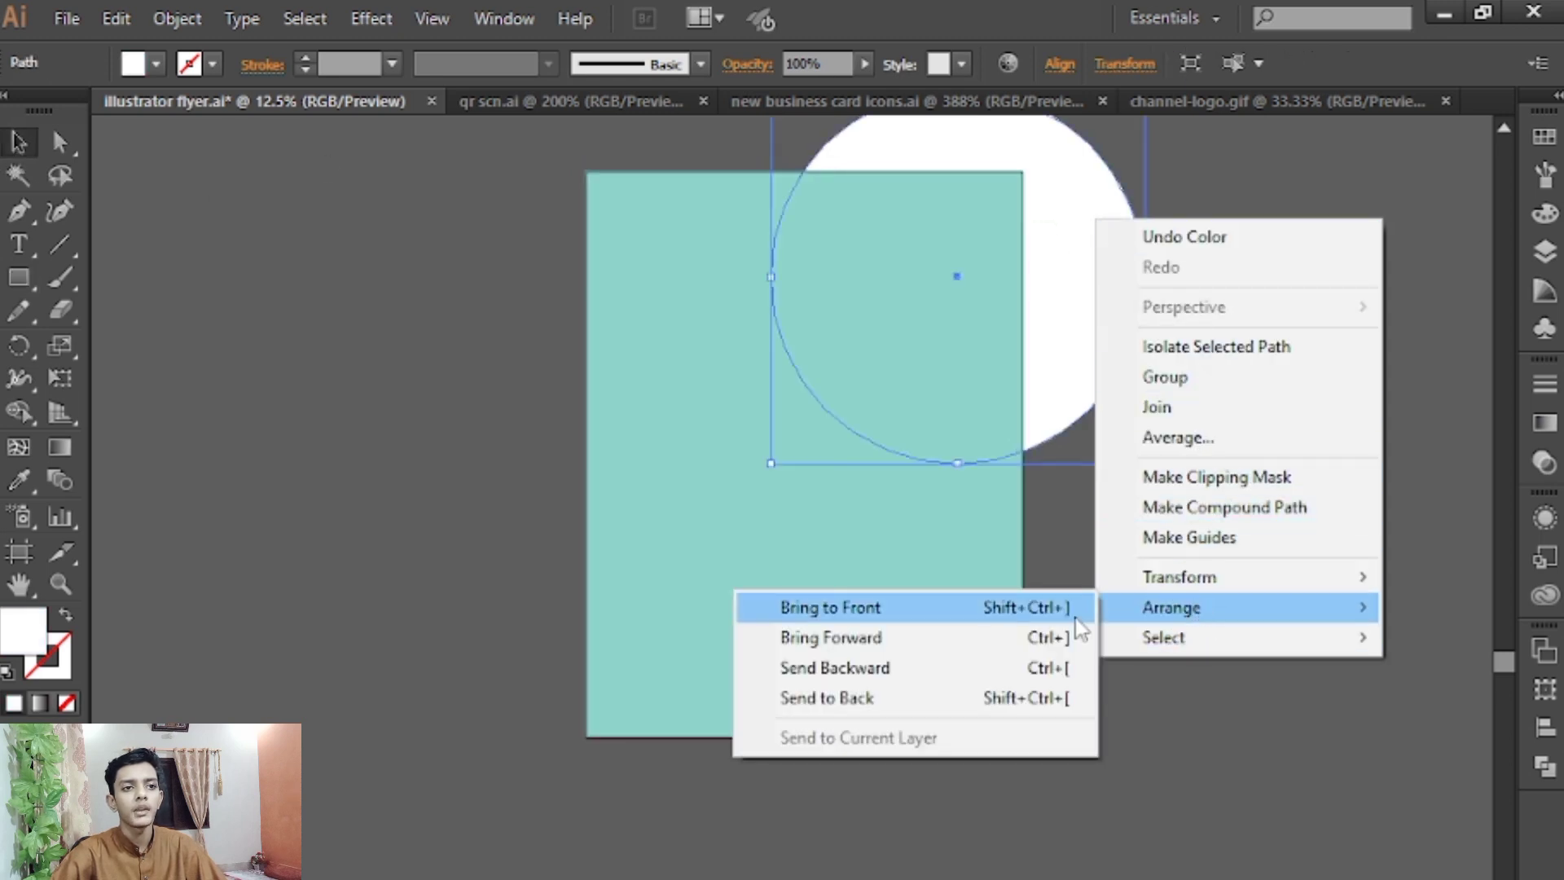
left_click(1058, 608)
Bring the logo image from the channel-logo.gif document into the flyer, enlarge it and place it over the white circle
left_click(1172, 102)
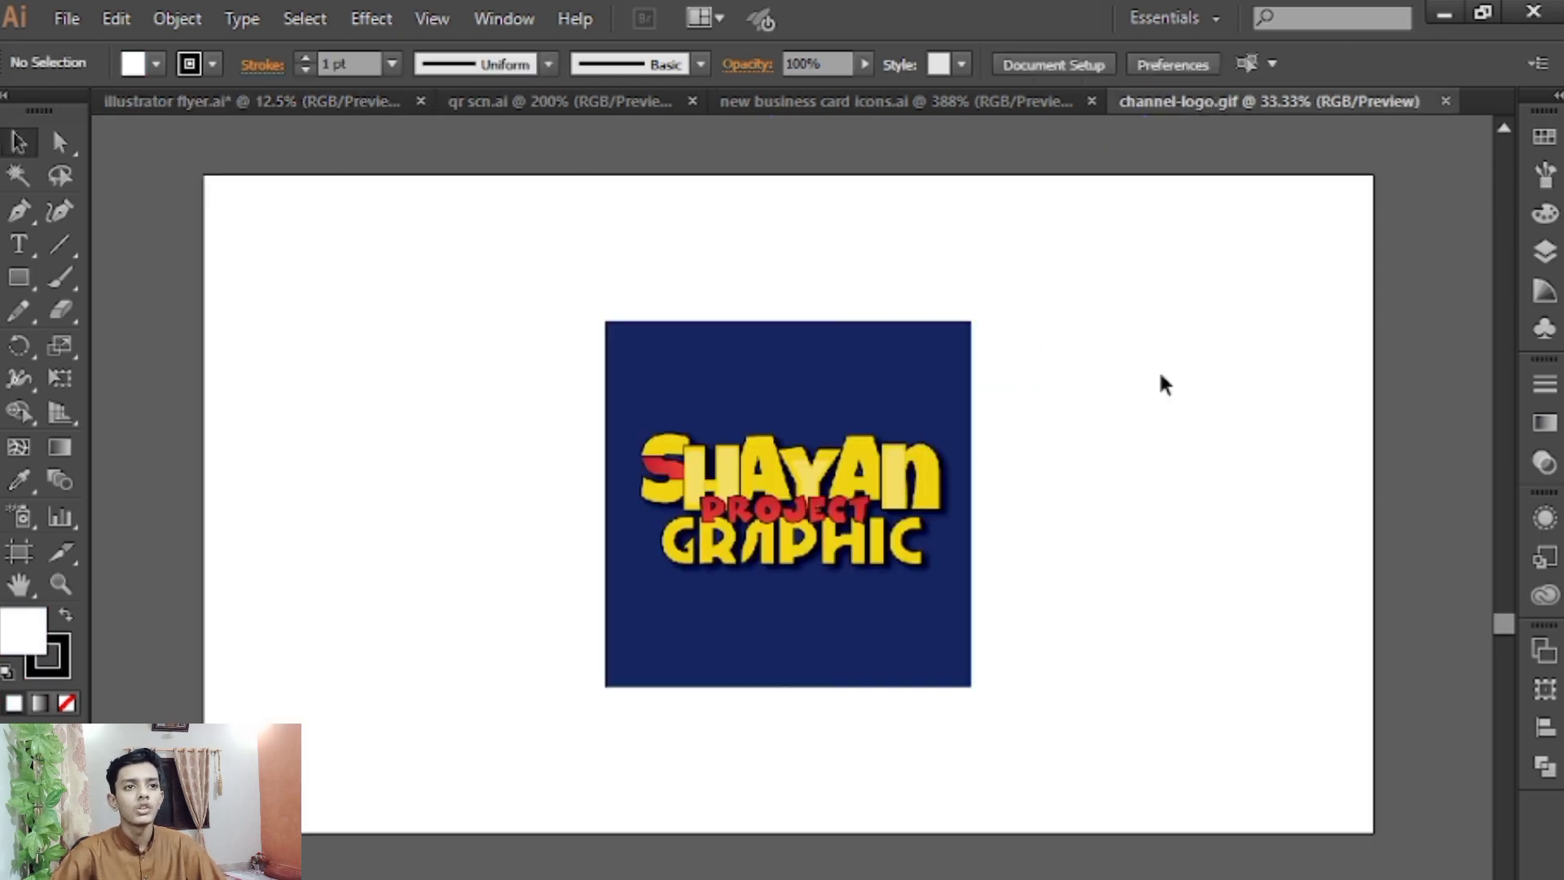
left_click_drag(878, 488, 928, 216)
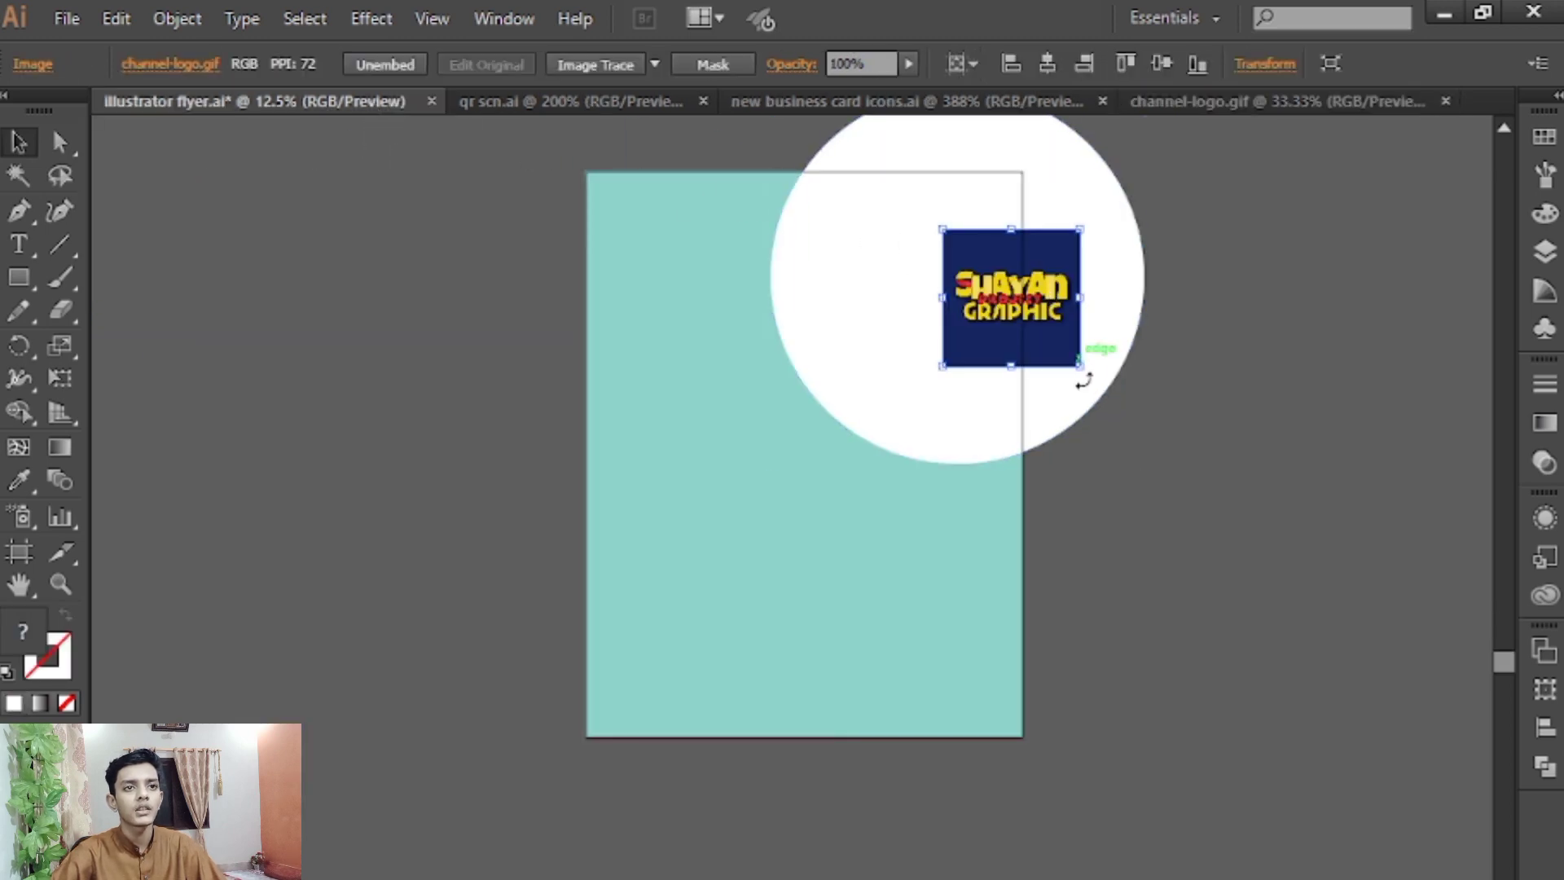
left_click_drag(1079, 367, 1144, 444)
left_click_drag(1000, 272, 988, 325)
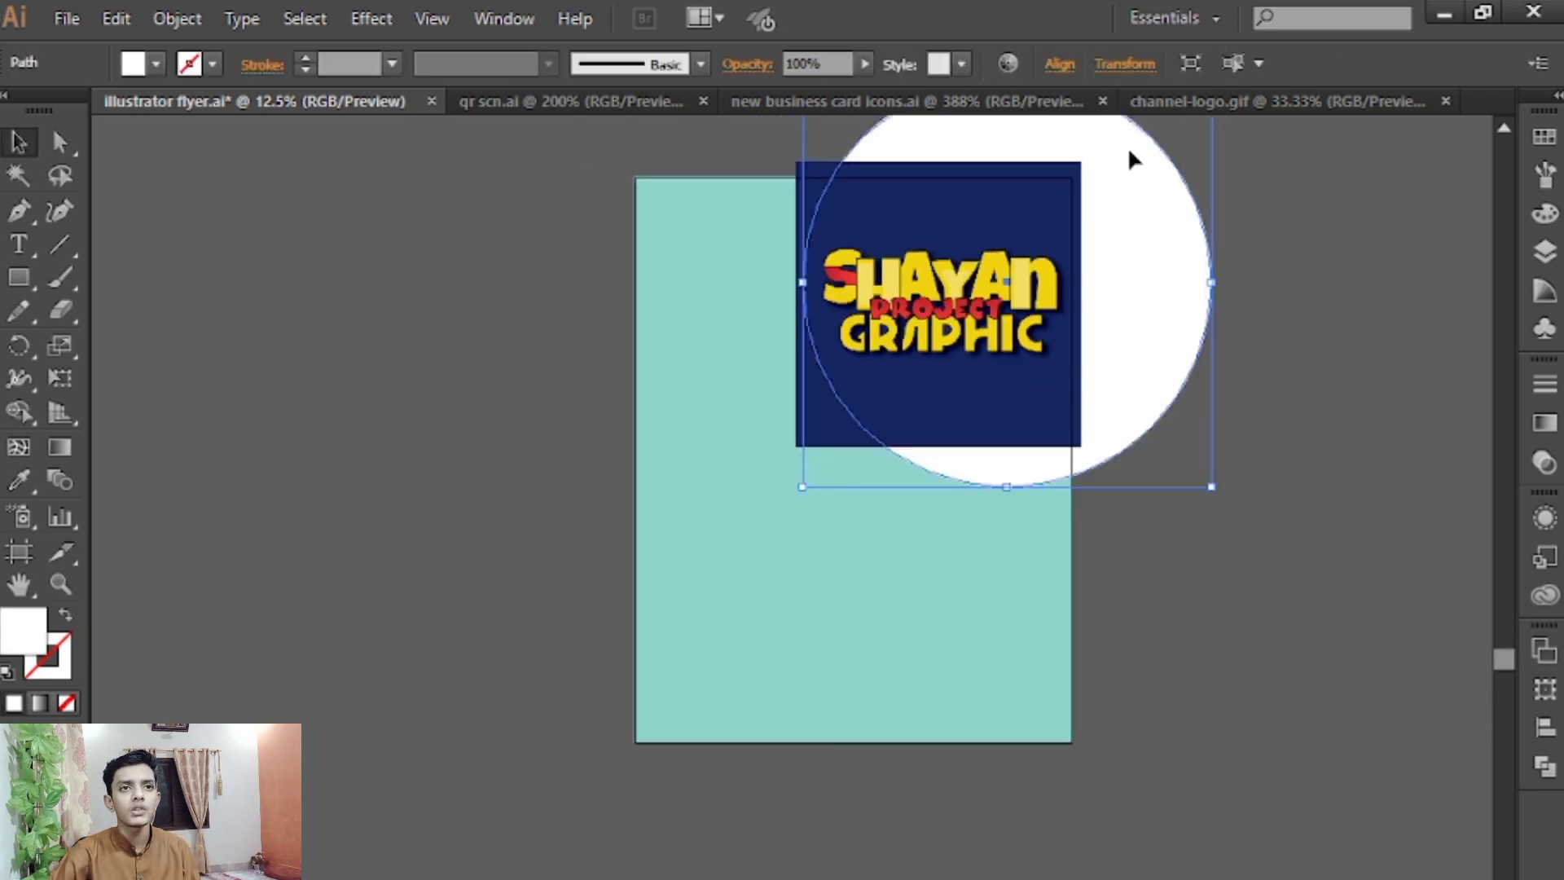
Bring the circle to the front of the logo image and make a clipping mask from the two objects
right_click(1127, 145)
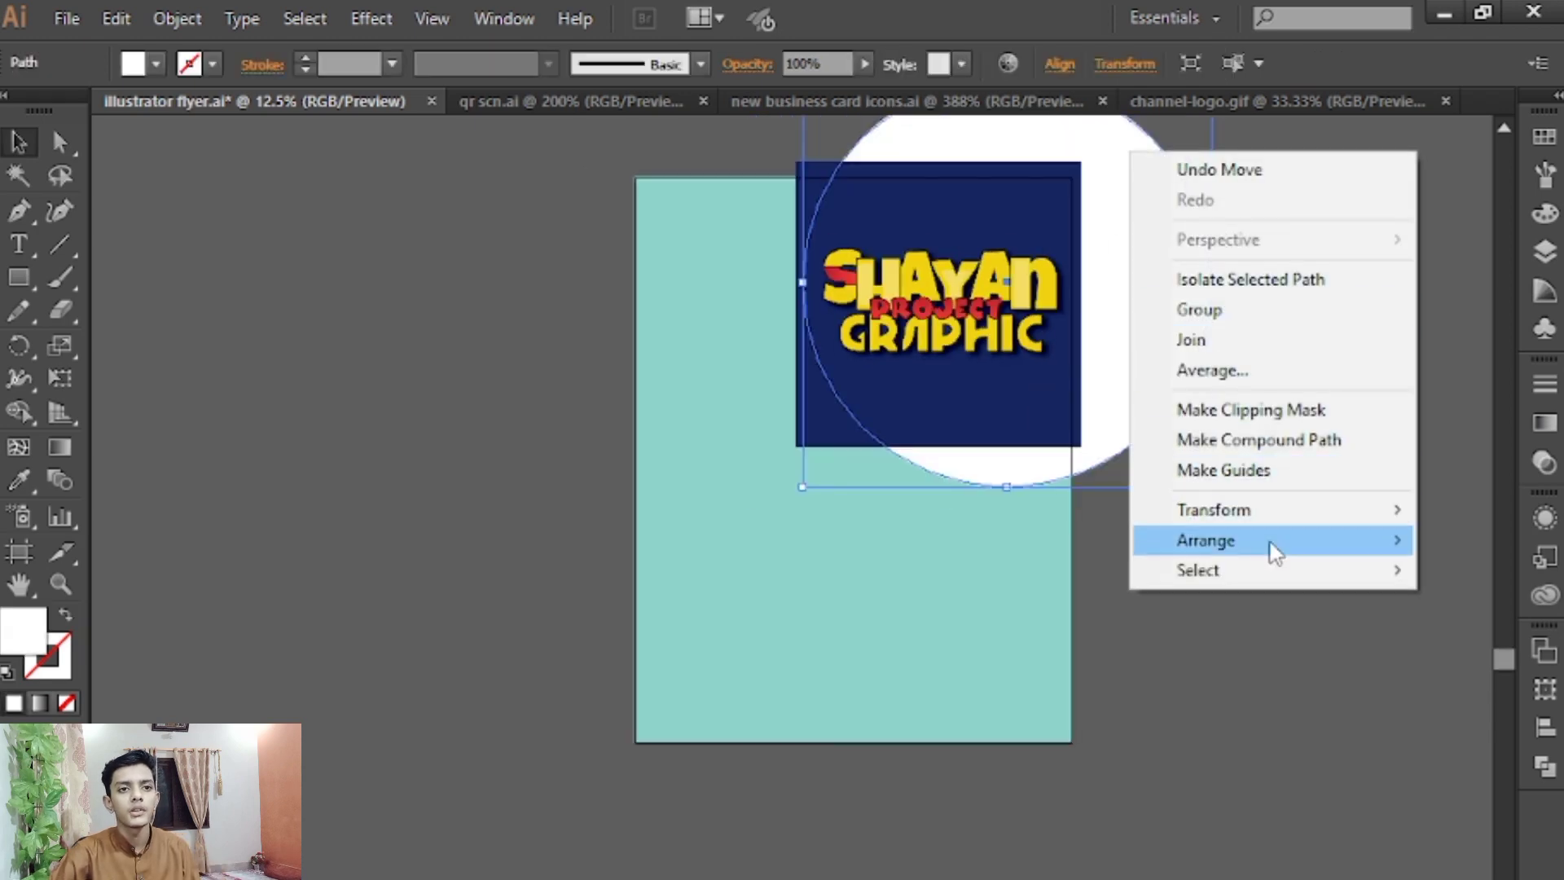
mouse_move(1270, 548)
left_click(1096, 538)
left_click(833, 442, "shift")
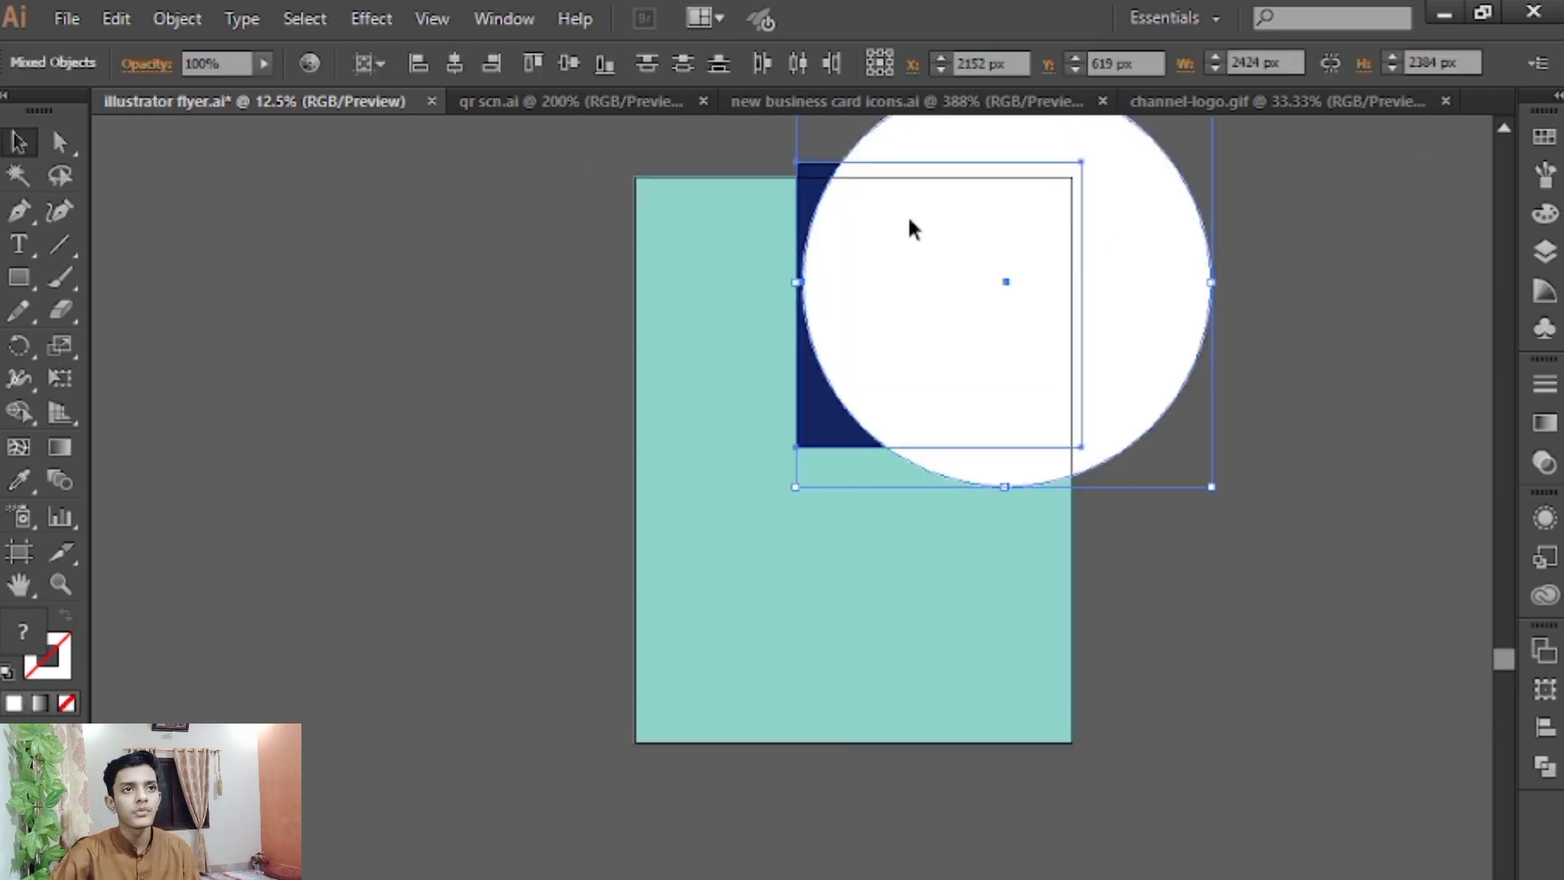
right_click(965, 194)
left_click(1075, 348)
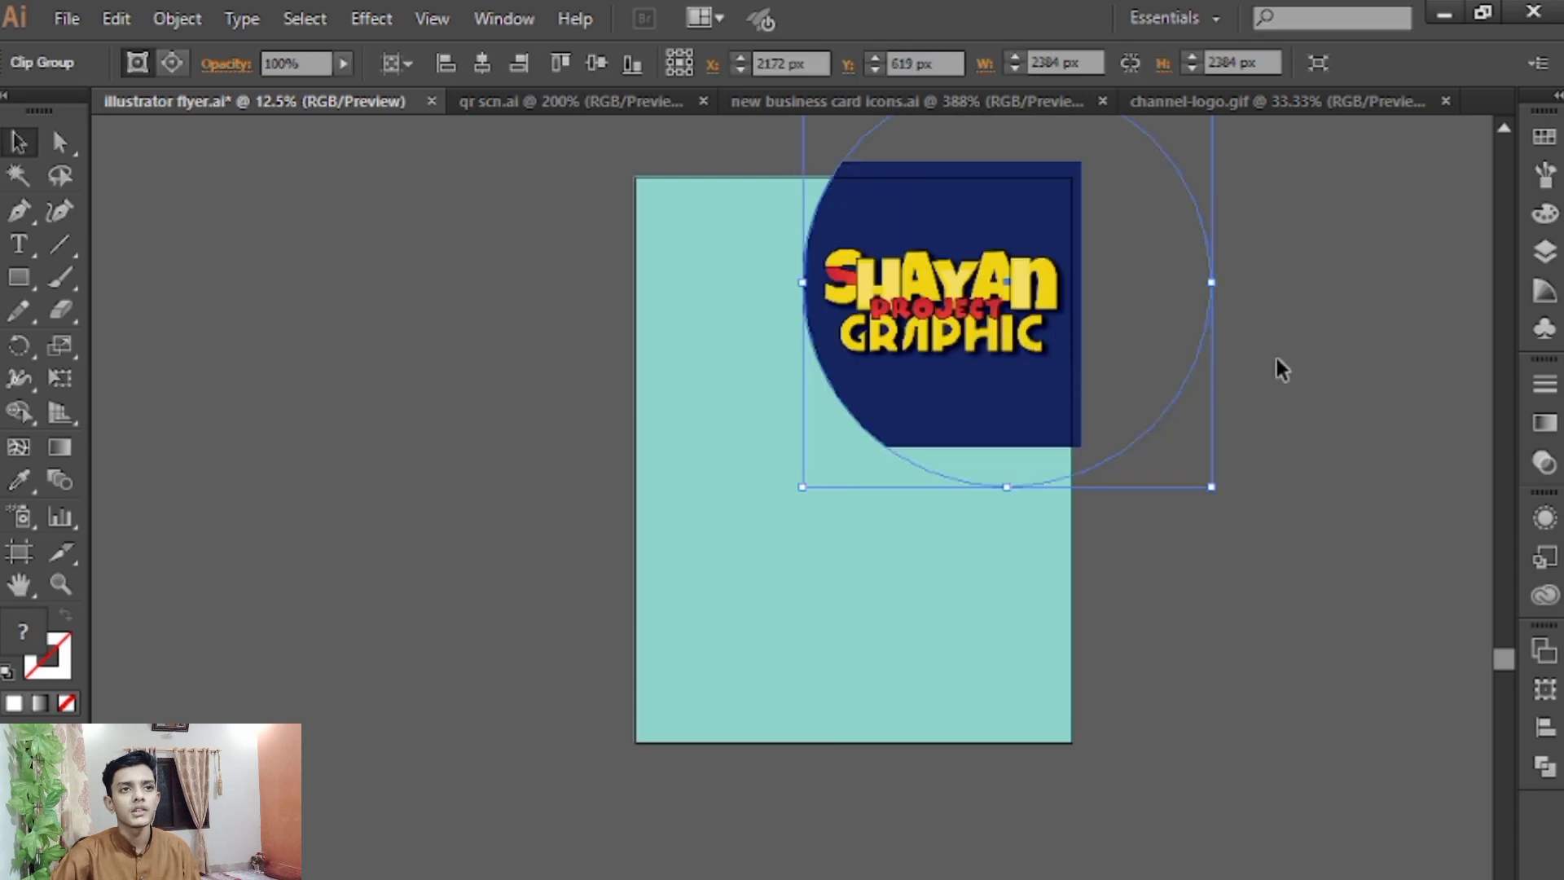
left_click(1106, 382)
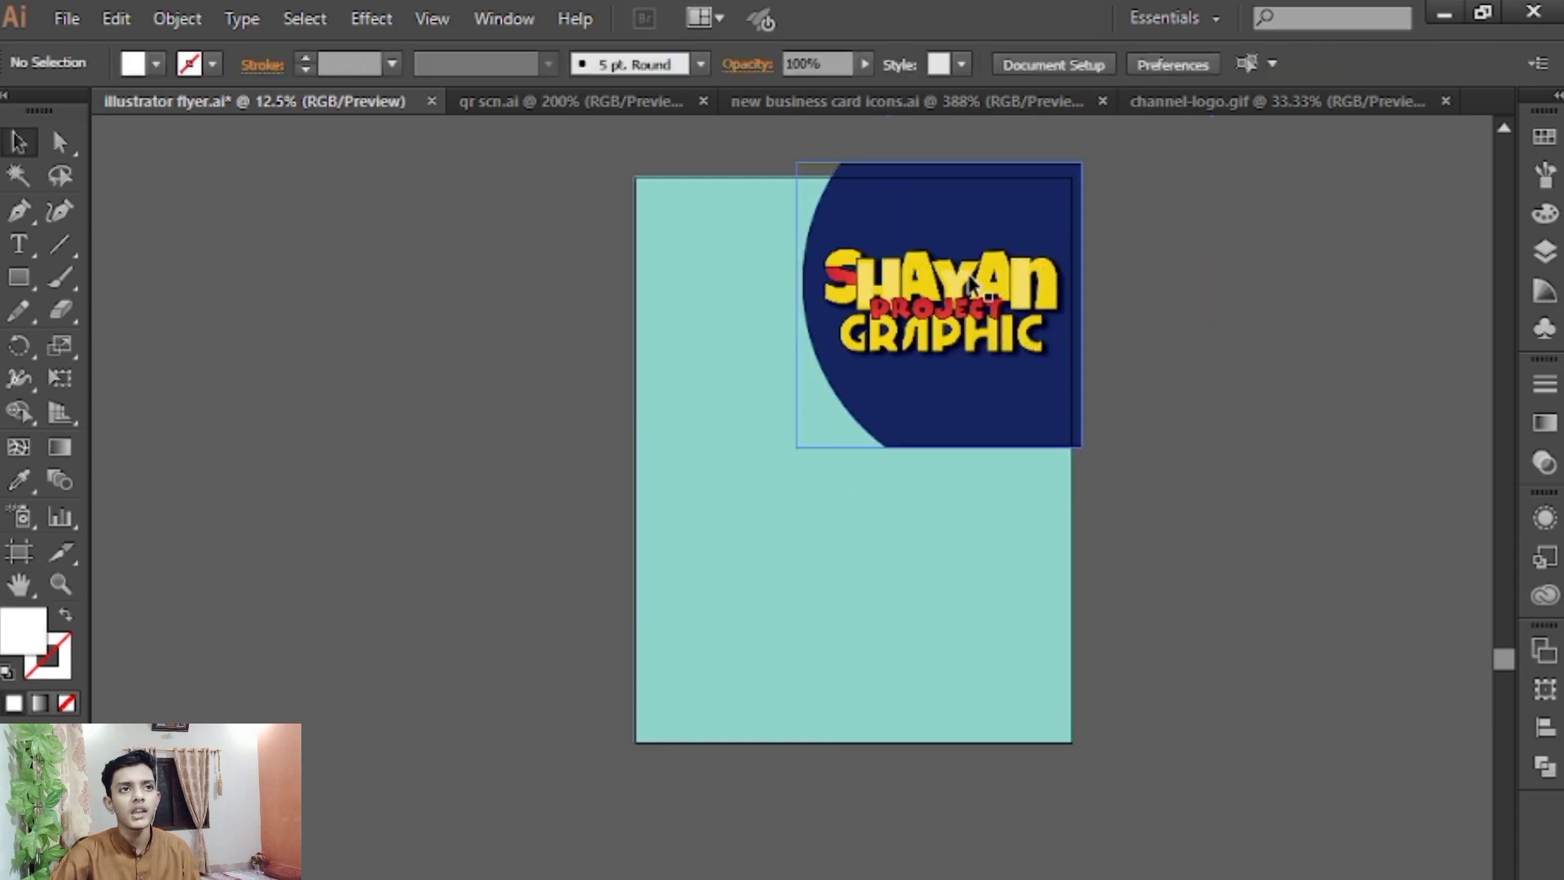
Isolate the clip group and shrink the logo image so its upper-right corner meets the artboard's corner
left_click(1046, 178)
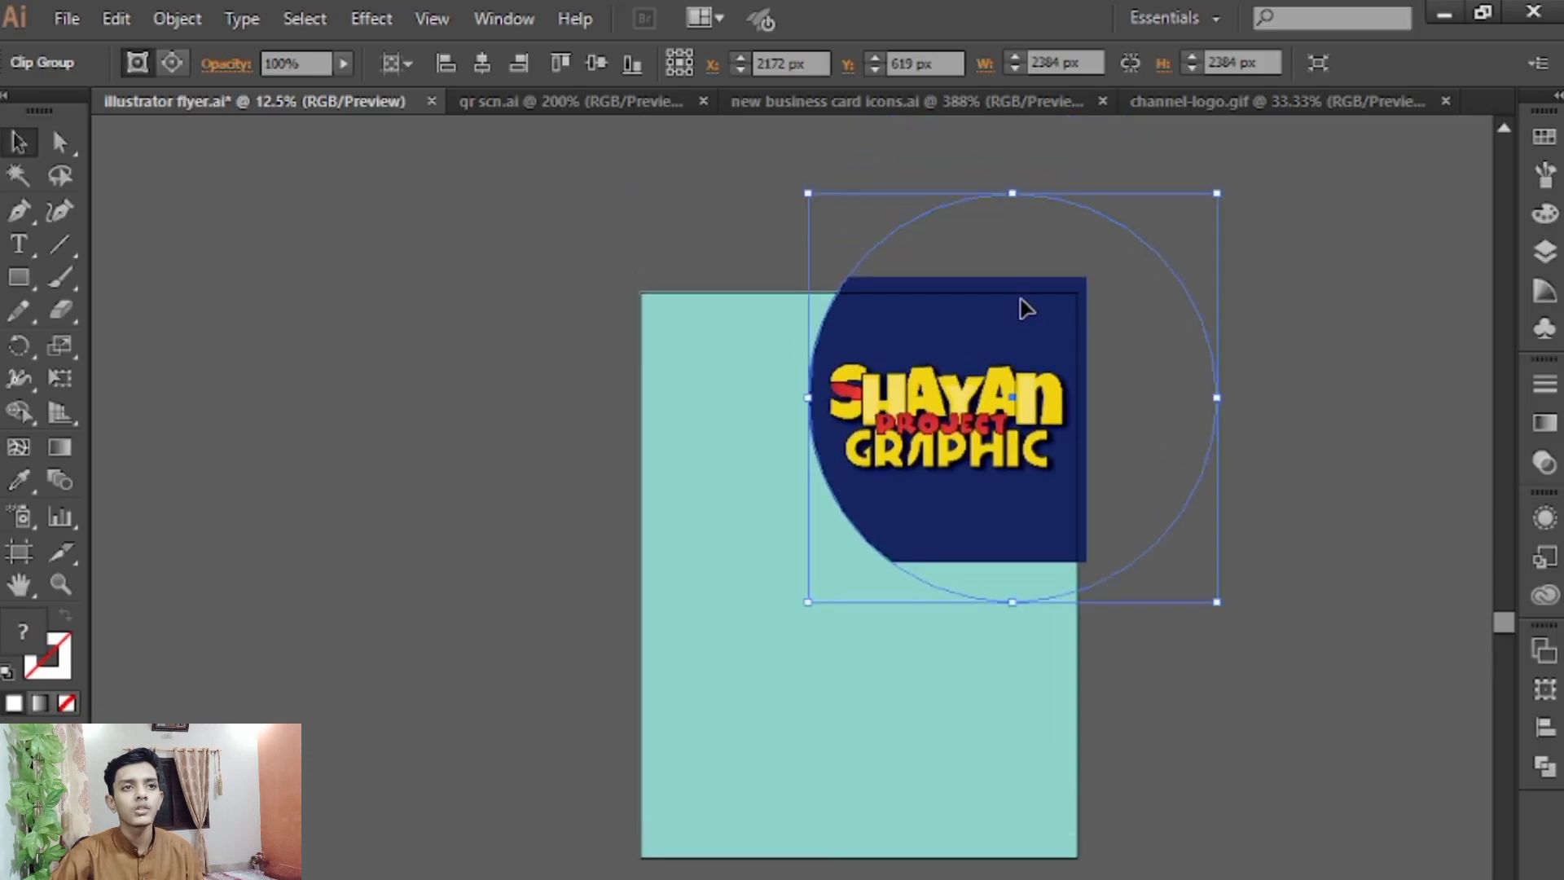
double_click(1074, 296)
left_click(1073, 296)
mouse_move(1086, 278)
left_mouse_down()
mouse_move(1099, 267)
mouse_move(1079, 292)
left_mouse_up()
double_click(1152, 302)
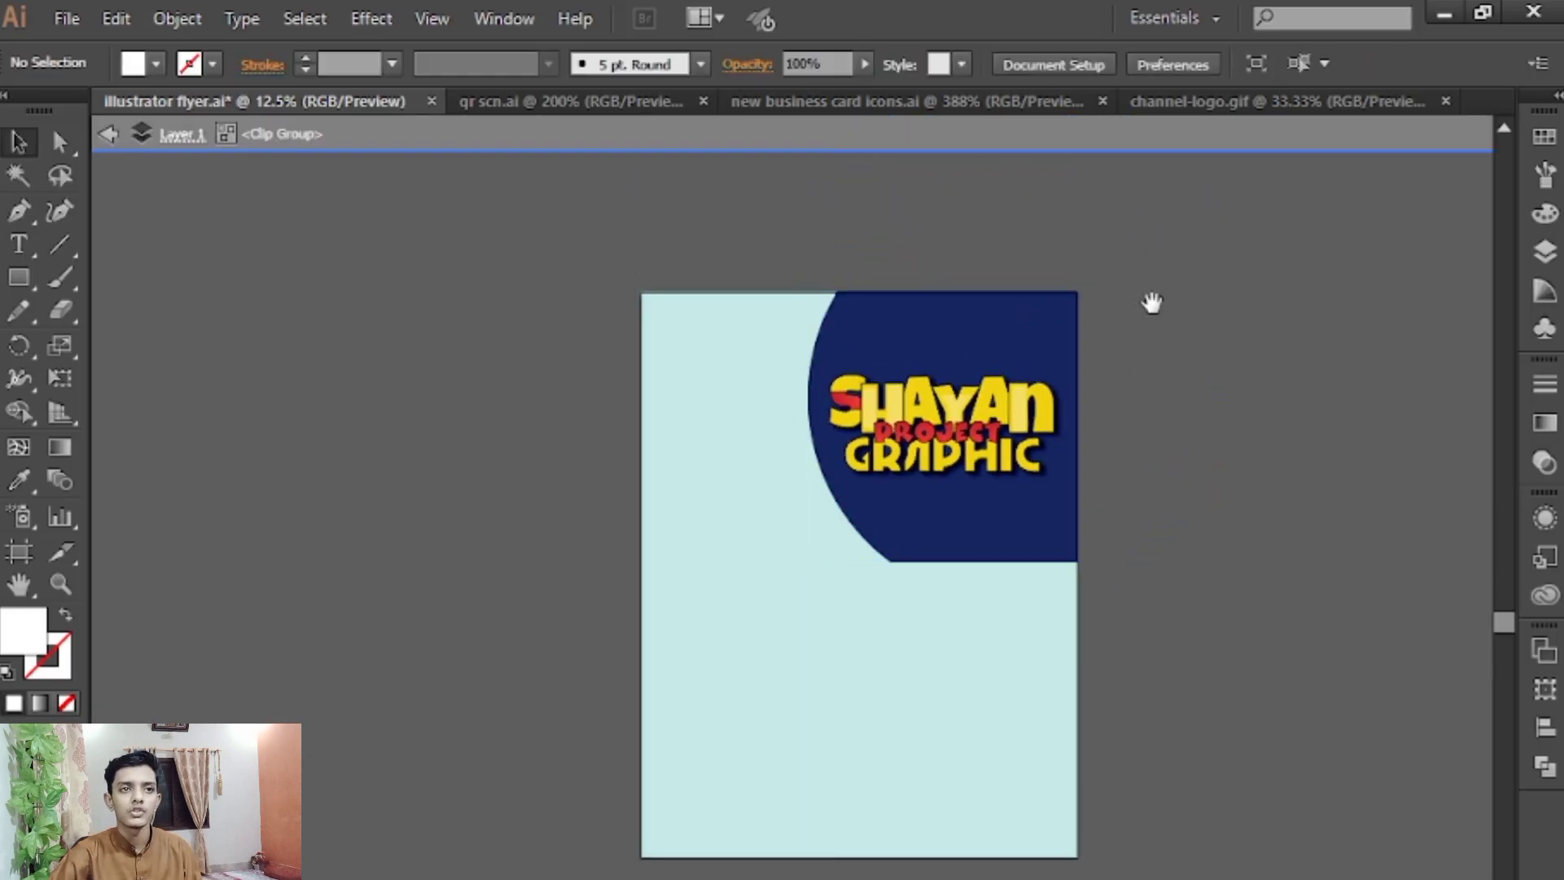
left_click_drag(1127, 410, 1148, 350)
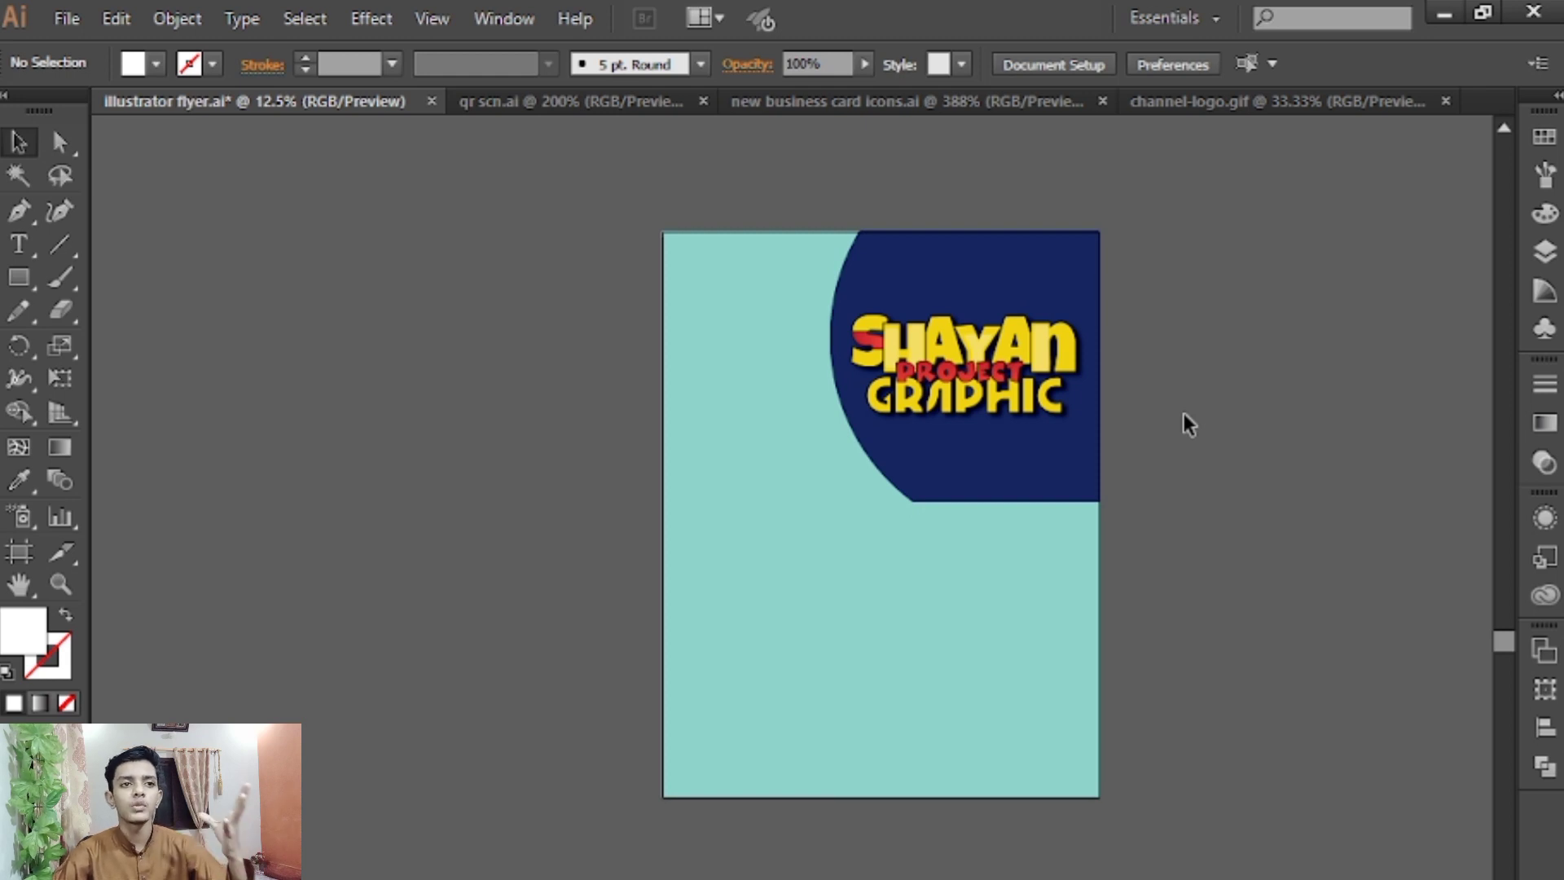
Isolate the clip group again and stretch the logo image downward to fill more of the circular mask
left_click(1199, 452)
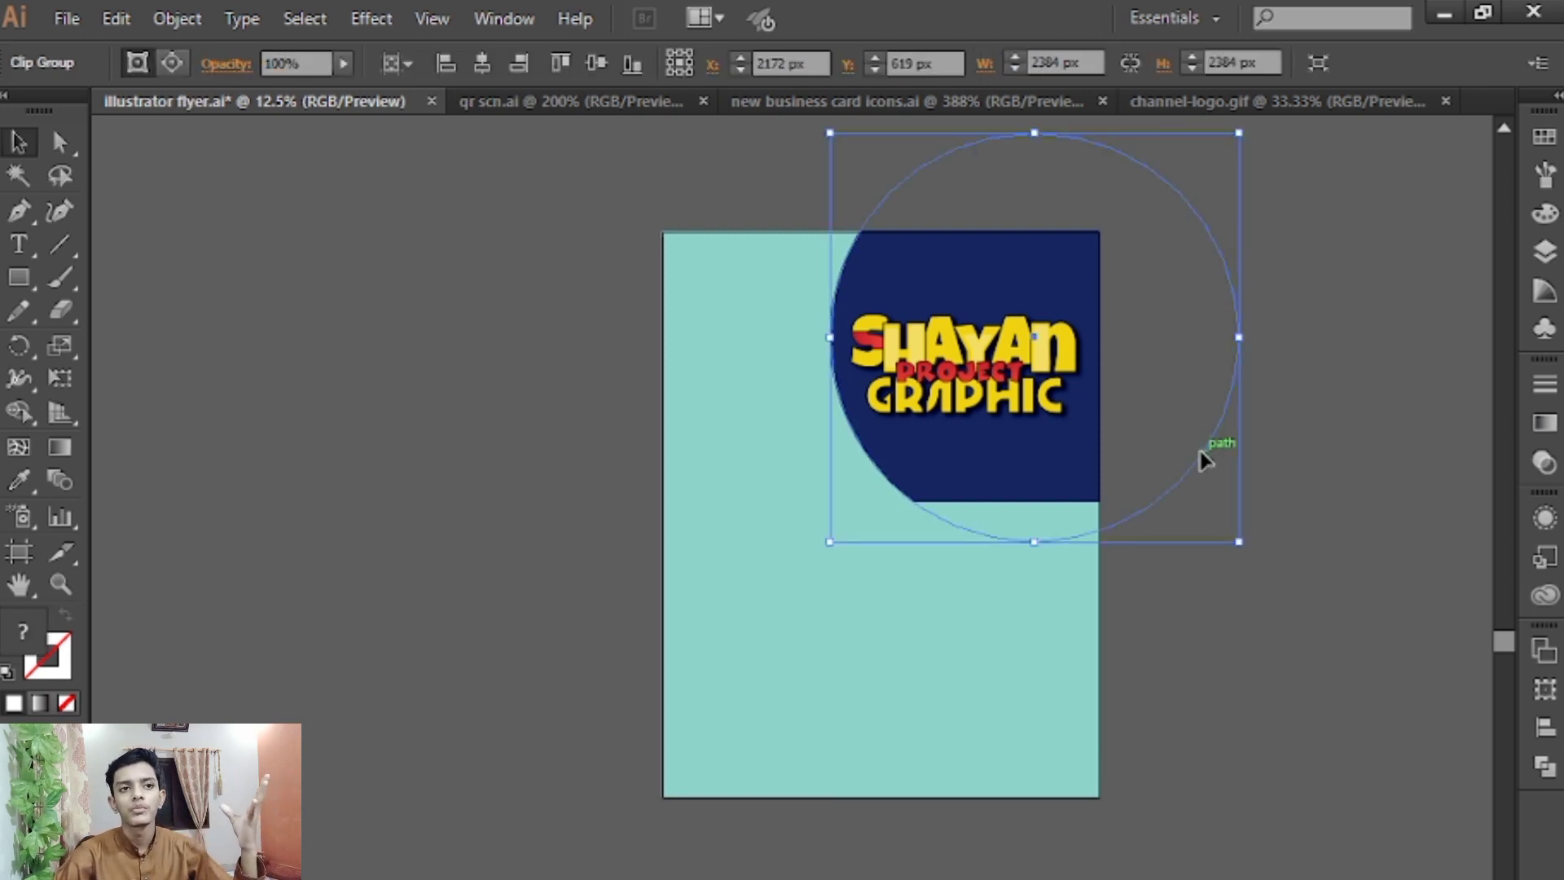
double_click(1020, 483)
left_click(1030, 491)
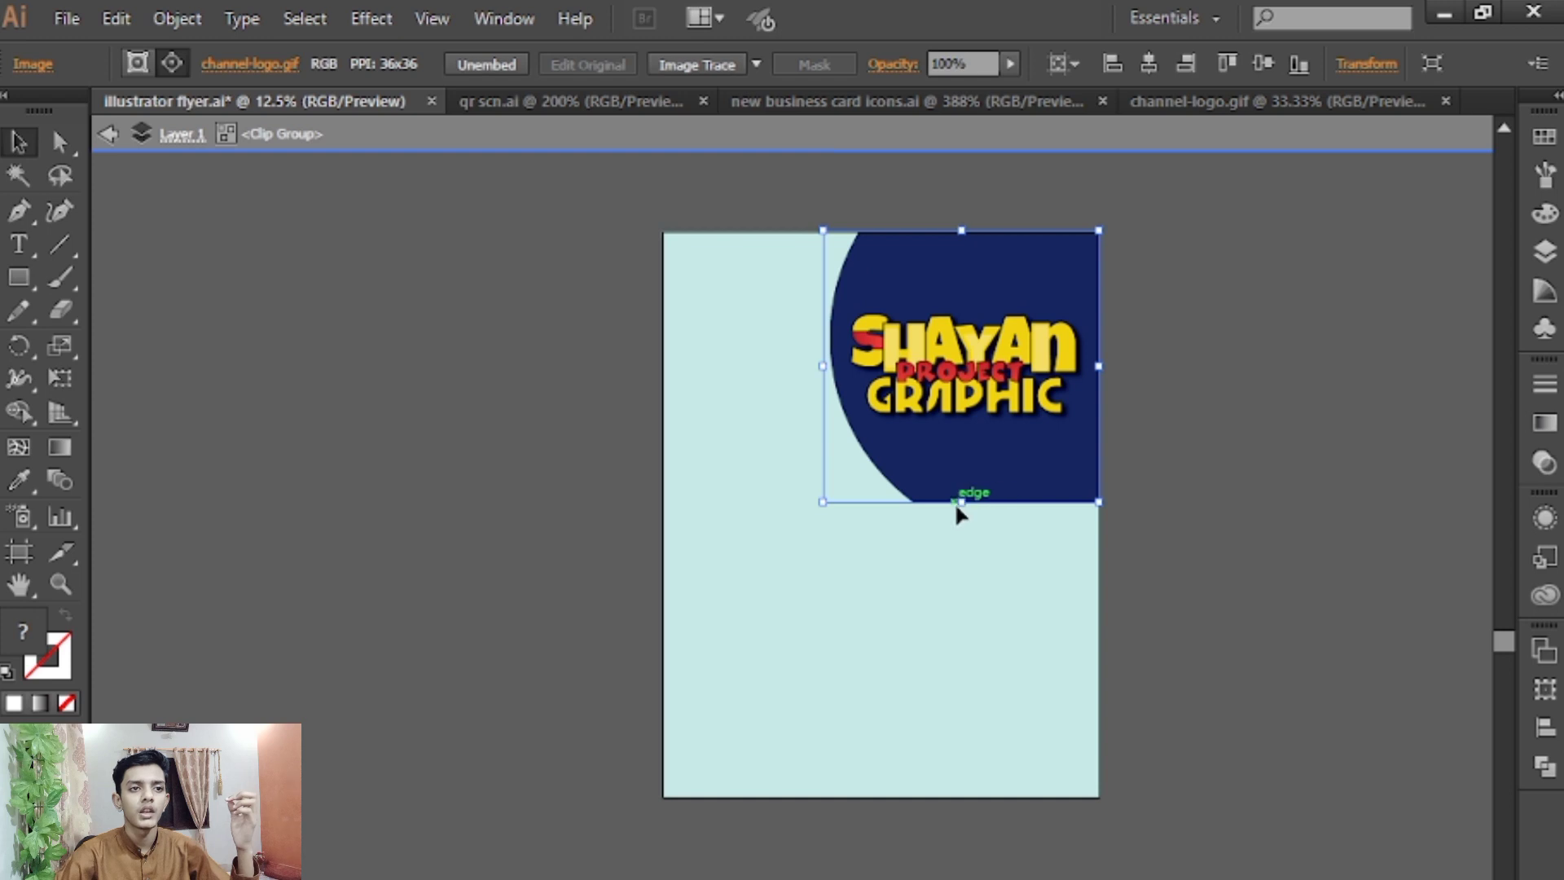
left_click_drag(967, 501, 963, 534)
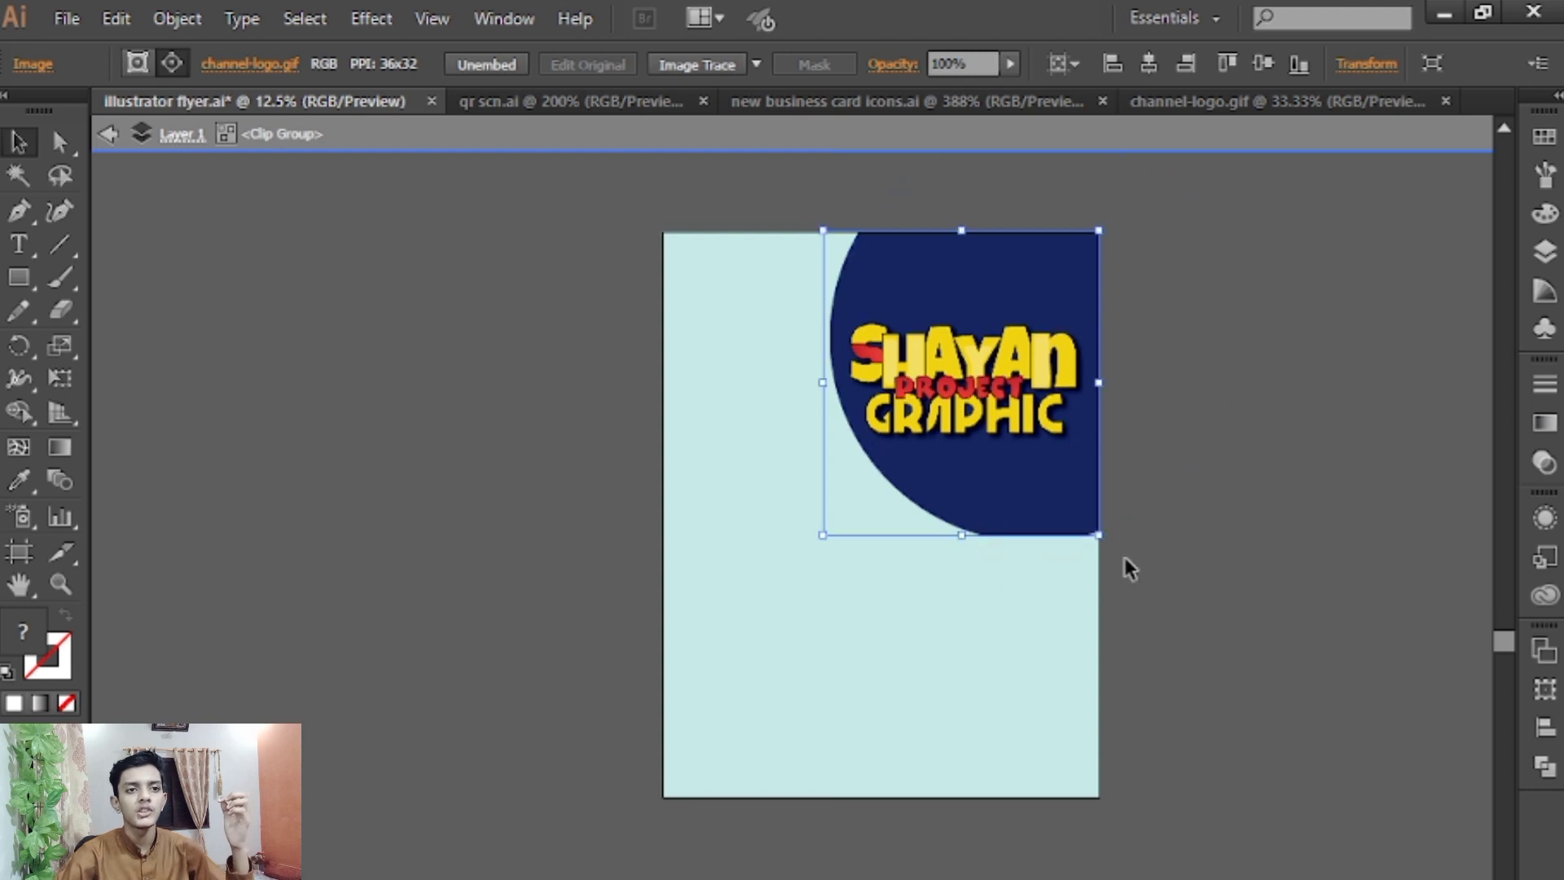
left_click(1124, 557)
Try to shift the logo image about 40 px to the right inside its clip group, and undo the change
left_click(1013, 421)
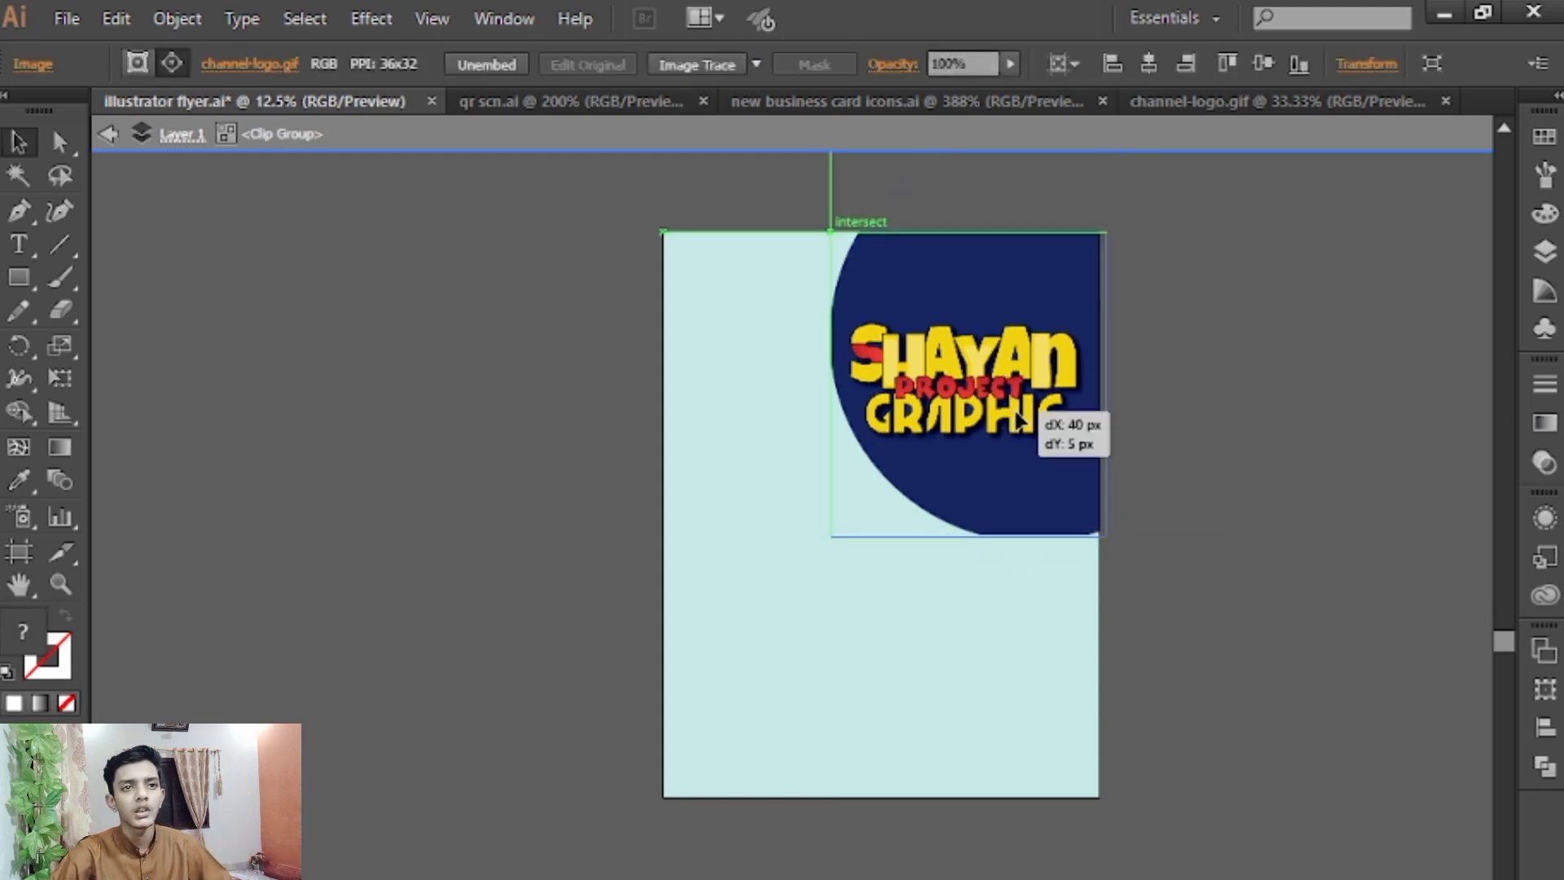
left_click_drag(1017, 414, 1023, 414)
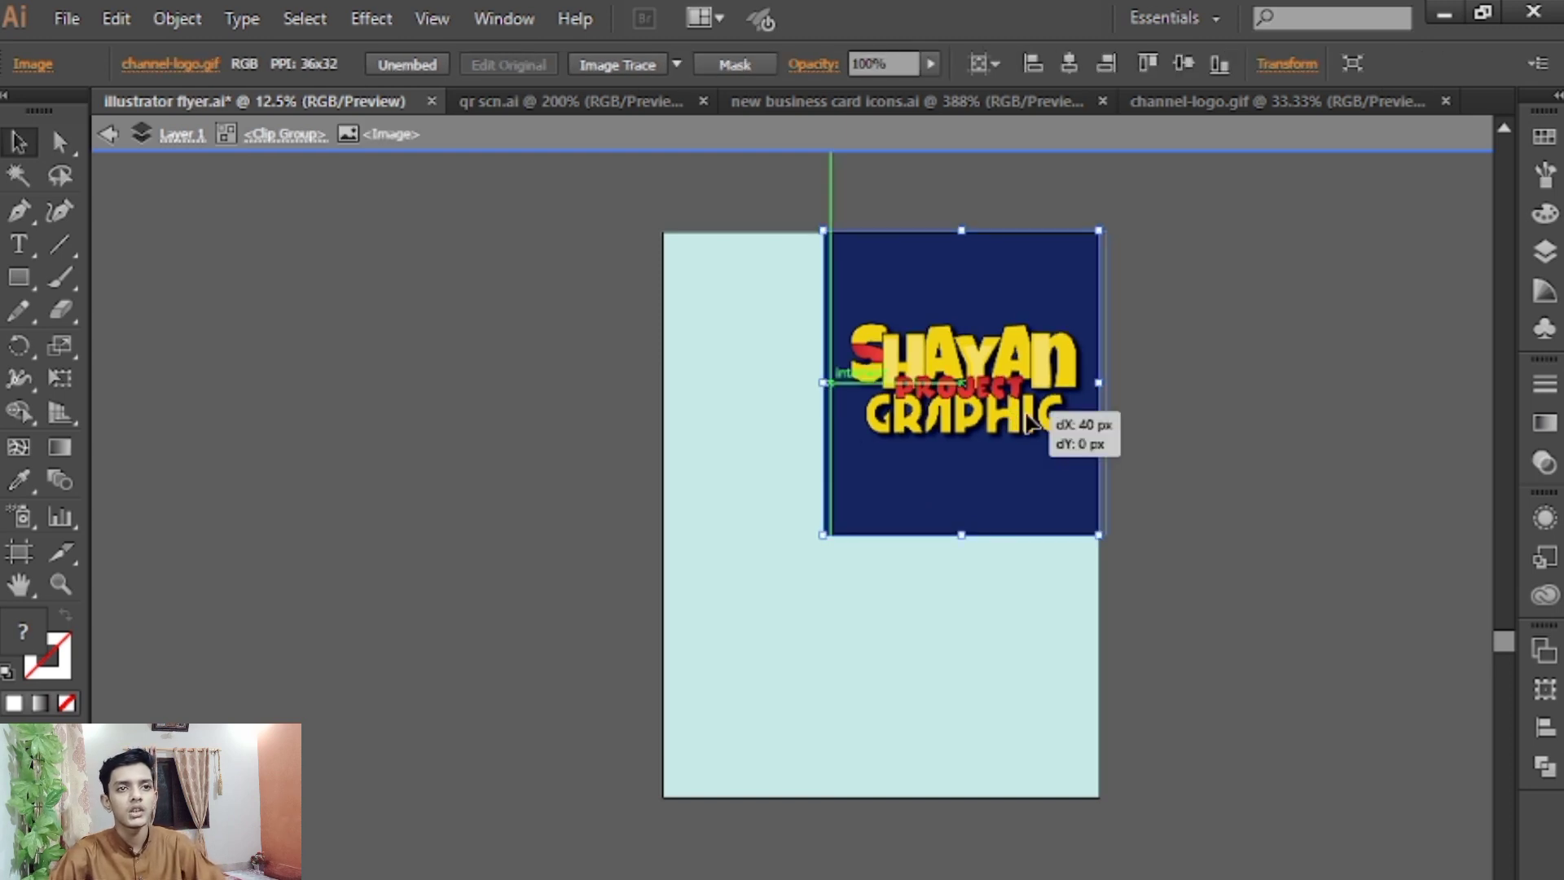
left_click(1282, 485)
key("ctrl+z")
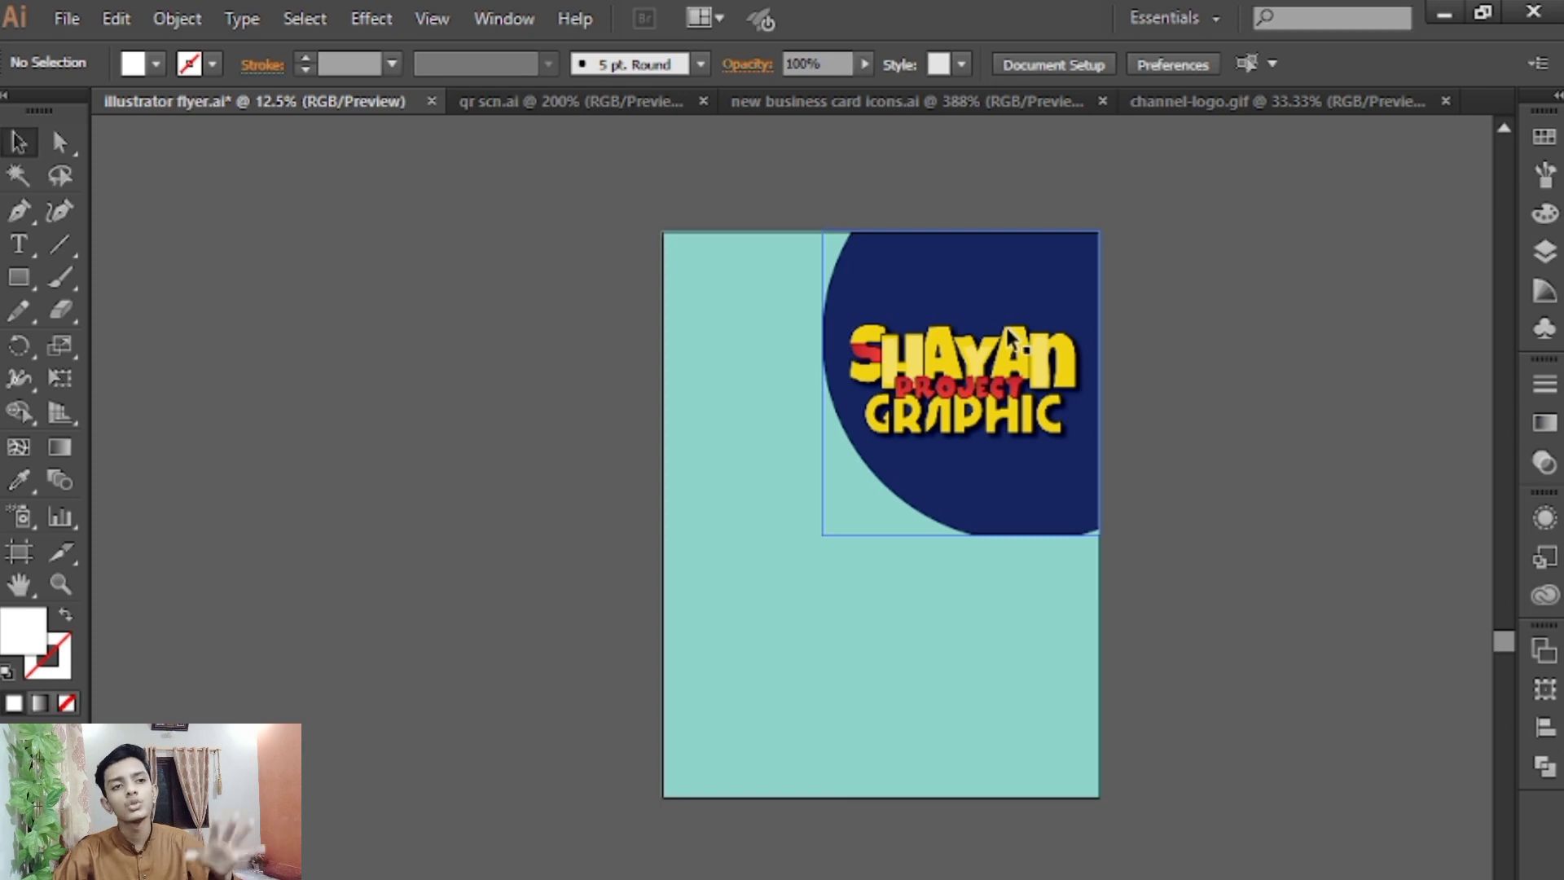
Draw a closed Pen shape over the artboard's upper-left corner, curving from the page's left edge down to the logo circle's edge
left_click(17, 211)
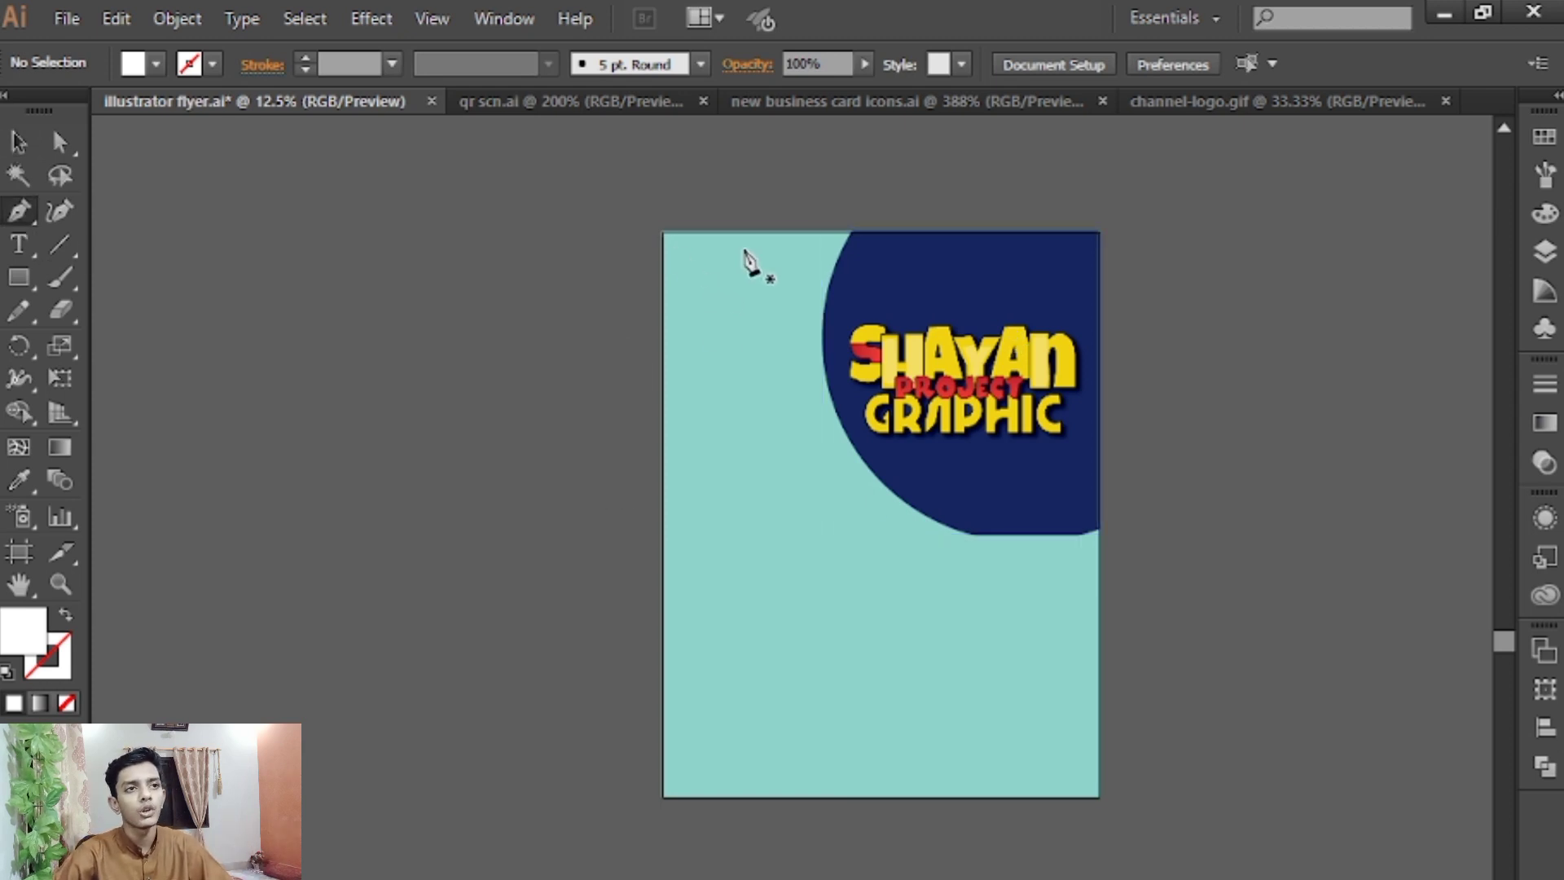
left_click(663, 301)
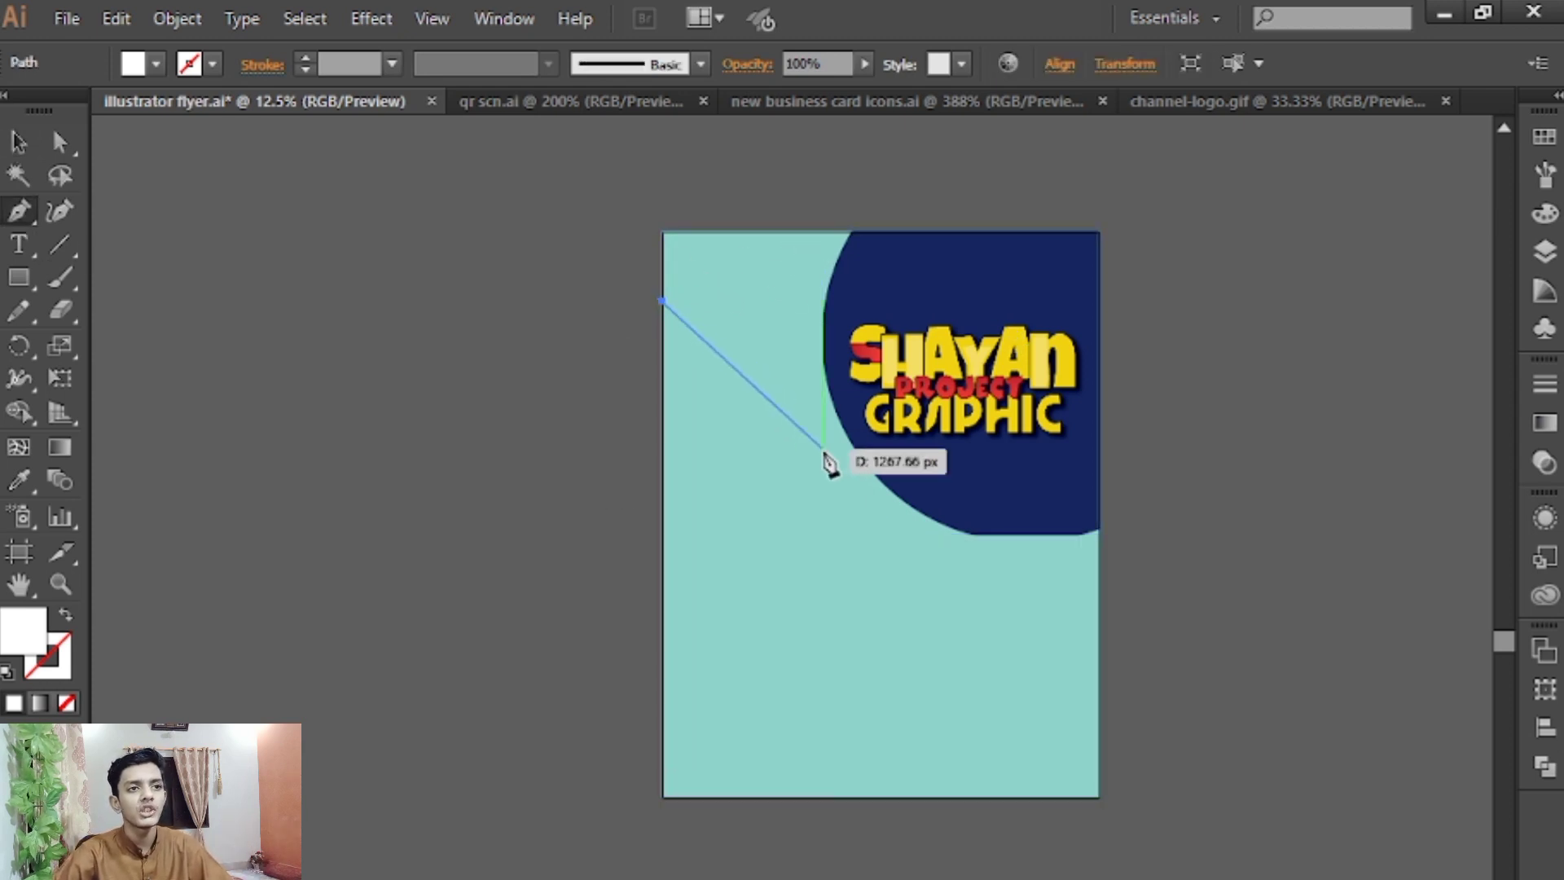
left_click_drag(900, 497, 1046, 542)
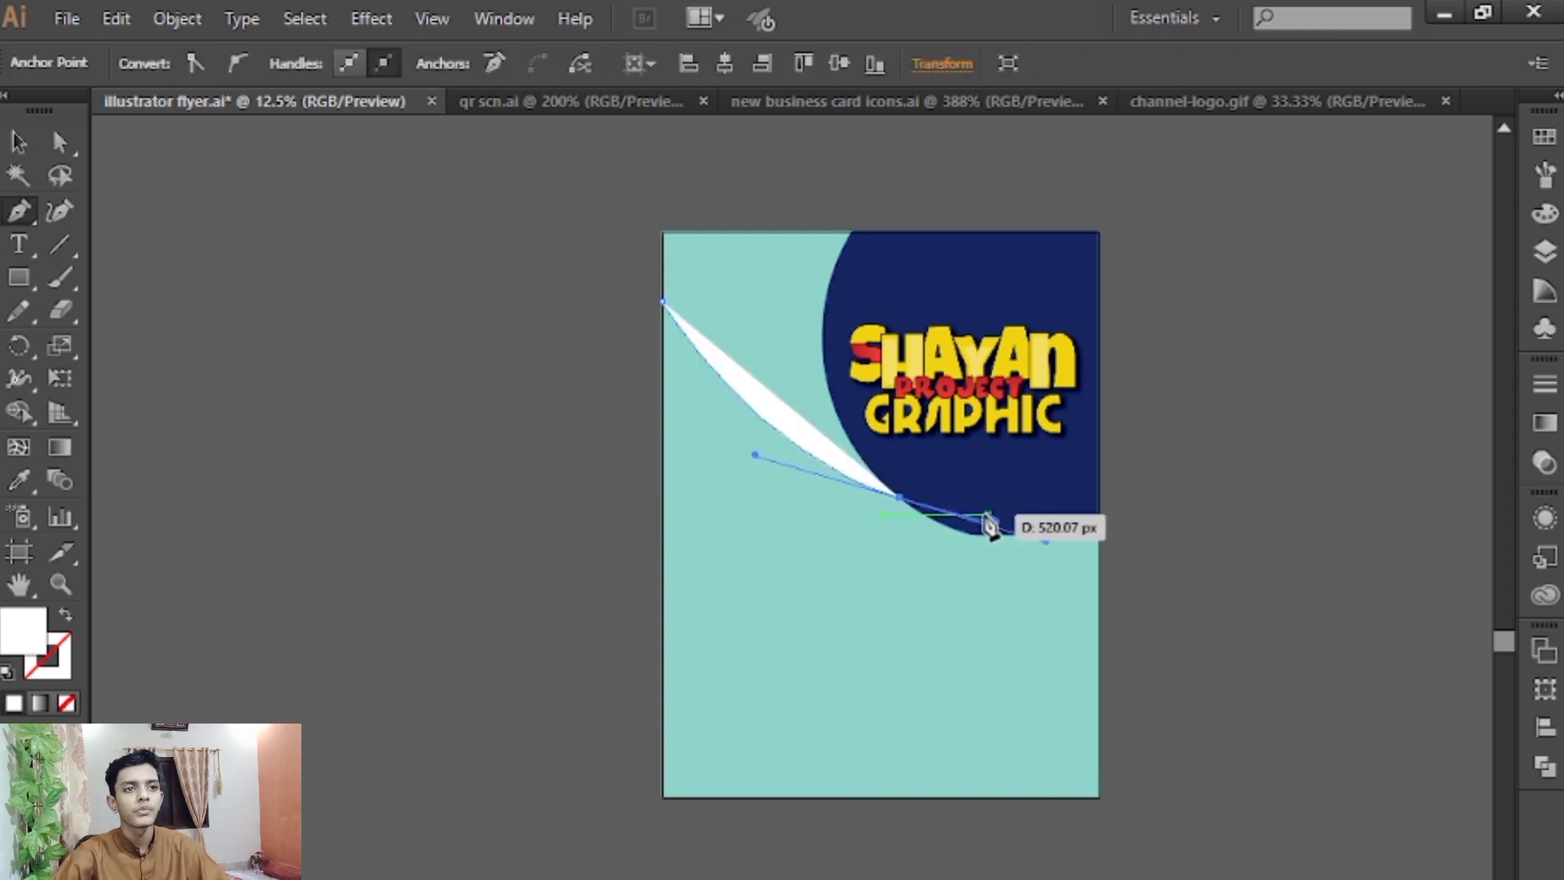
left_click(899, 498)
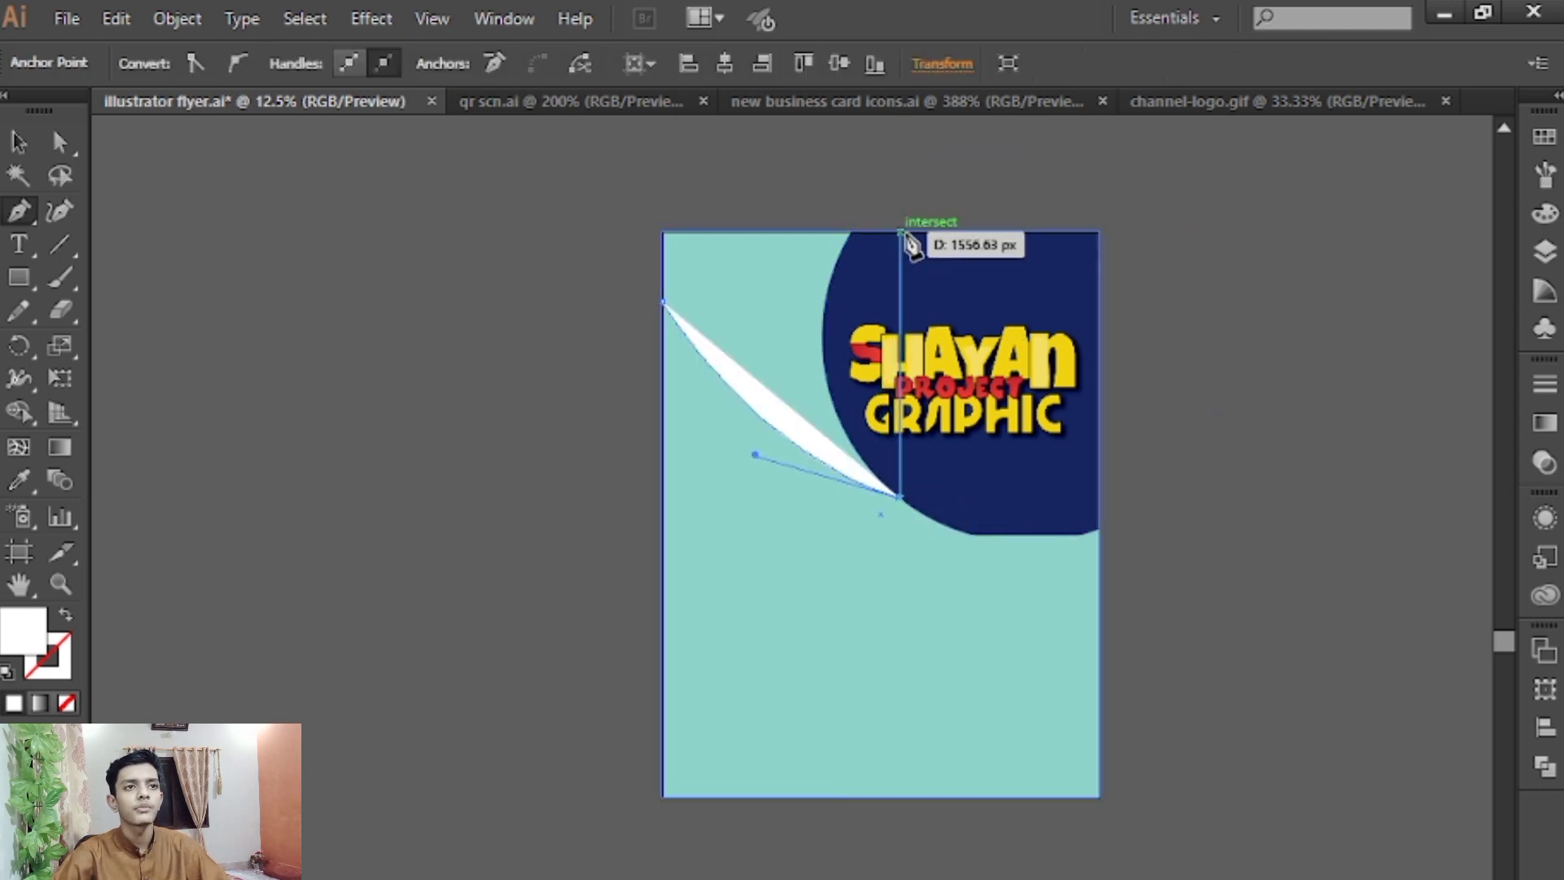
left_click(900, 232)
left_click(663, 233)
left_click(663, 303)
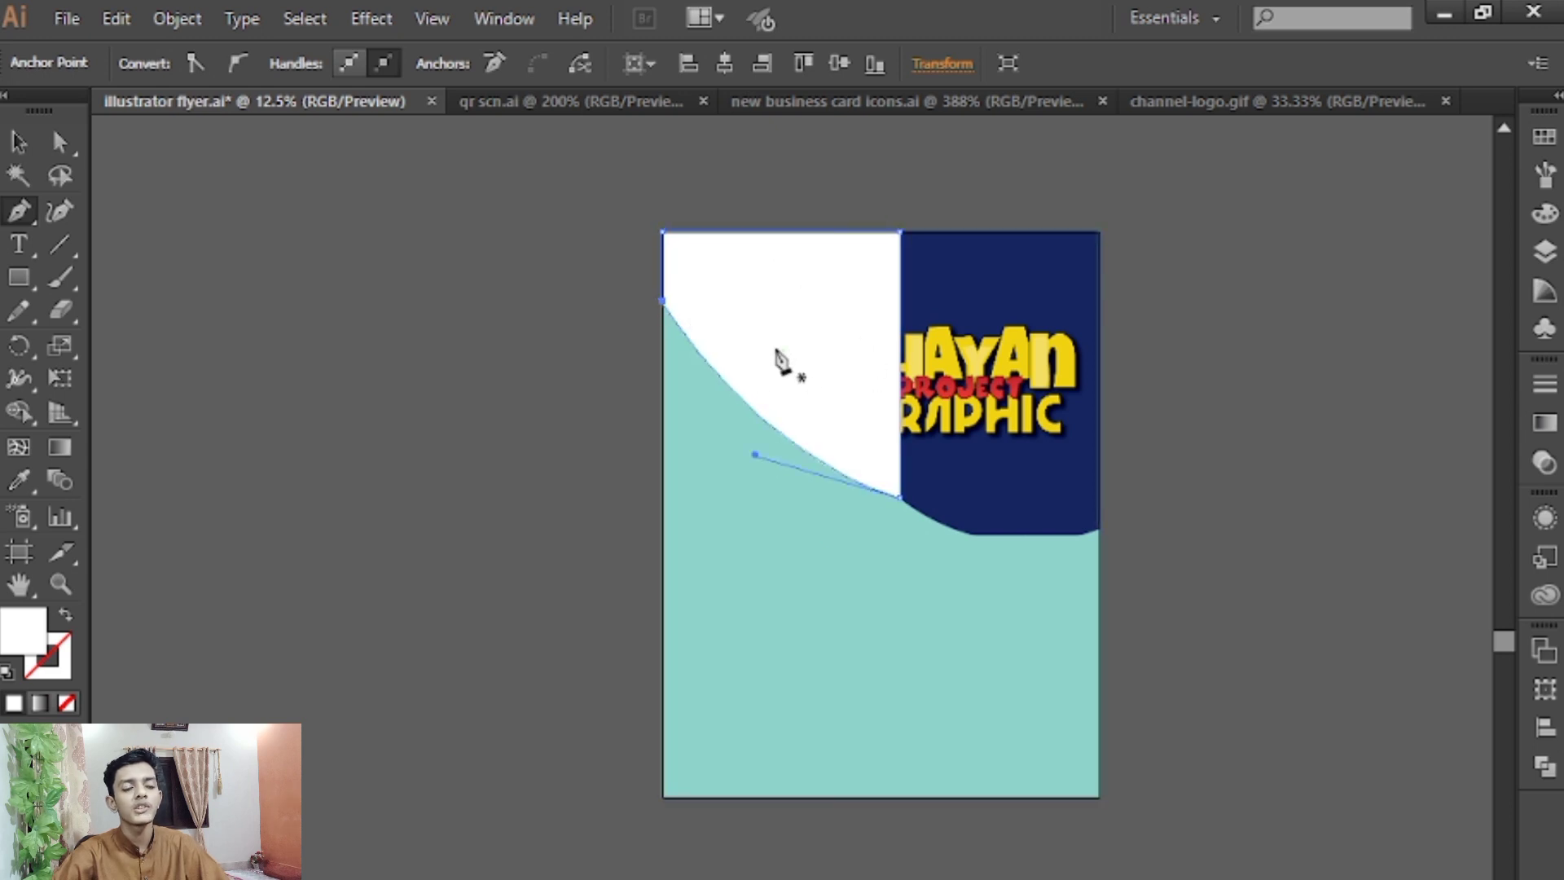
Bring the clipped logo circle to the front, above the new white curved shape
left_click(16, 145)
right_click(978, 298)
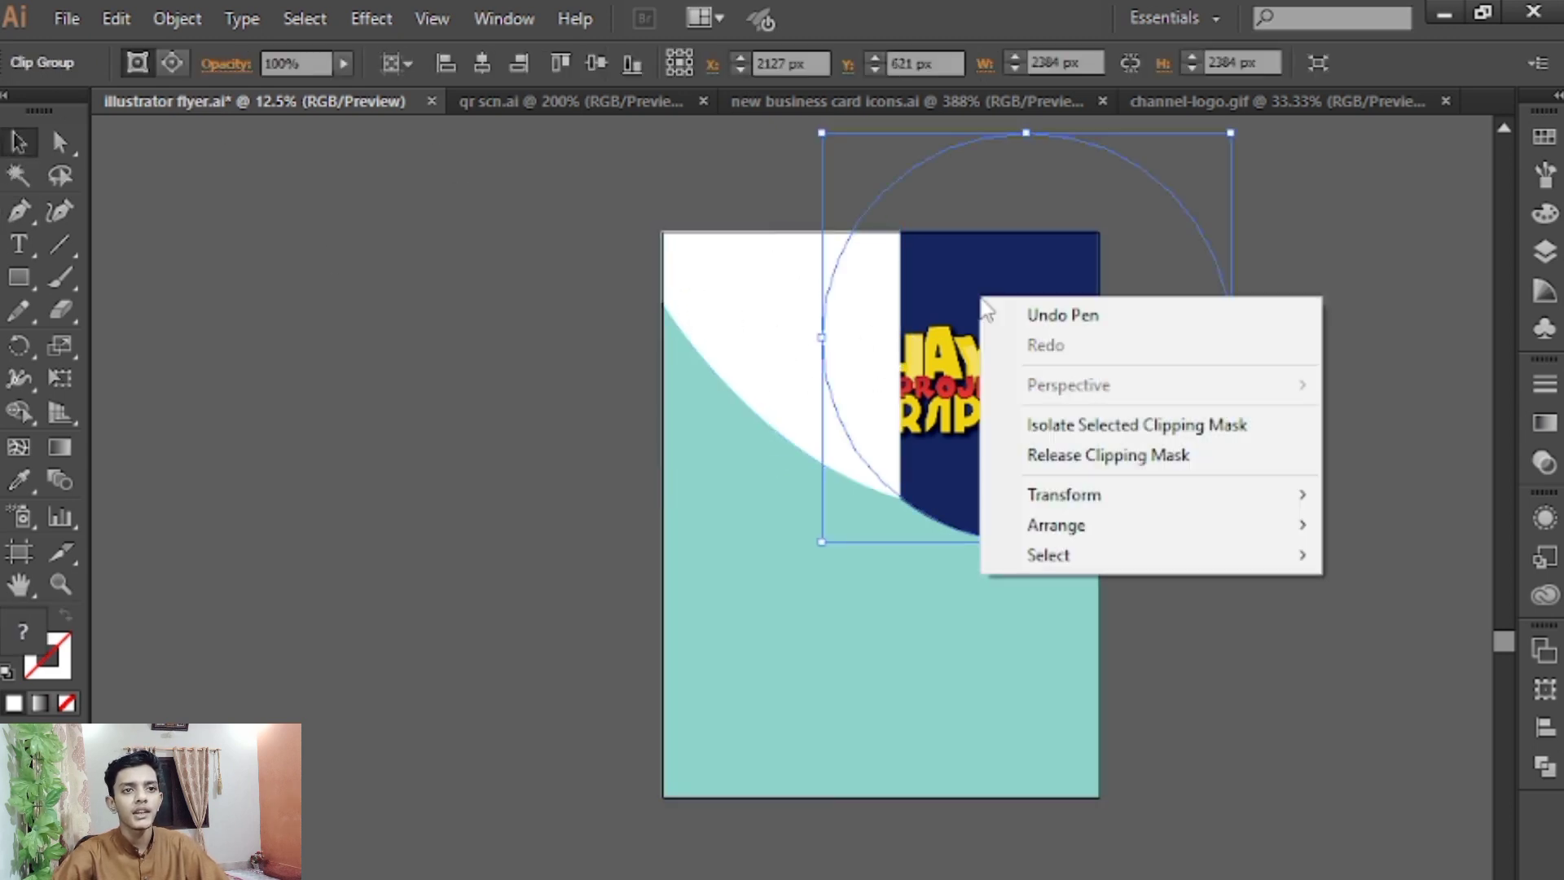
mouse_move(1067, 525)
left_click(887, 525)
Fill the white curved shape with blue #90A1CC by sampling the background's teal and lowering its green value to 161
left_click(721, 287)
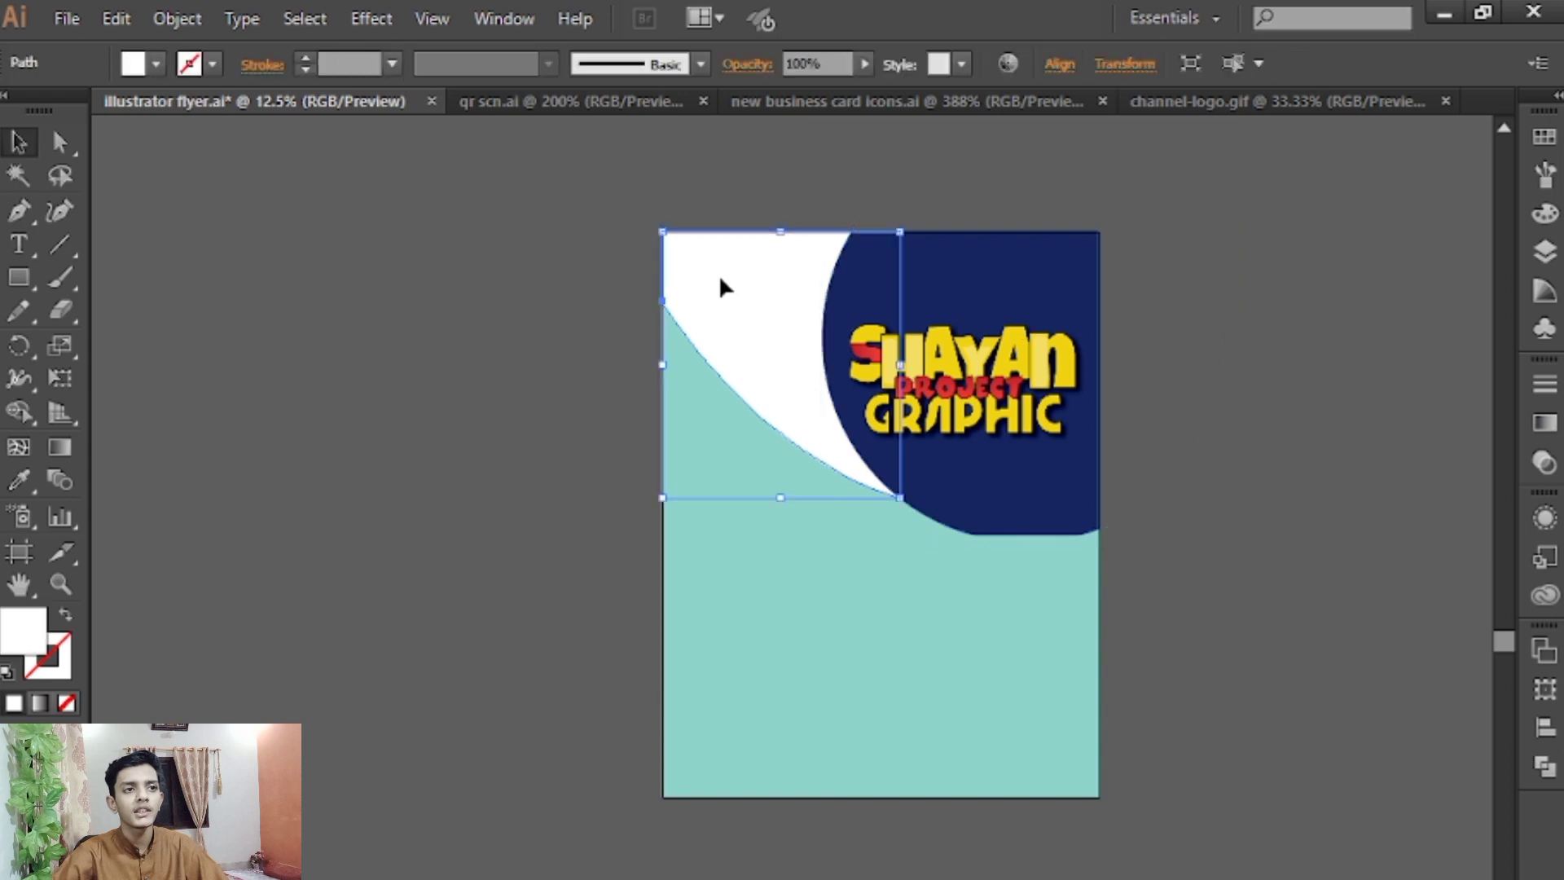
left_click(23, 482)
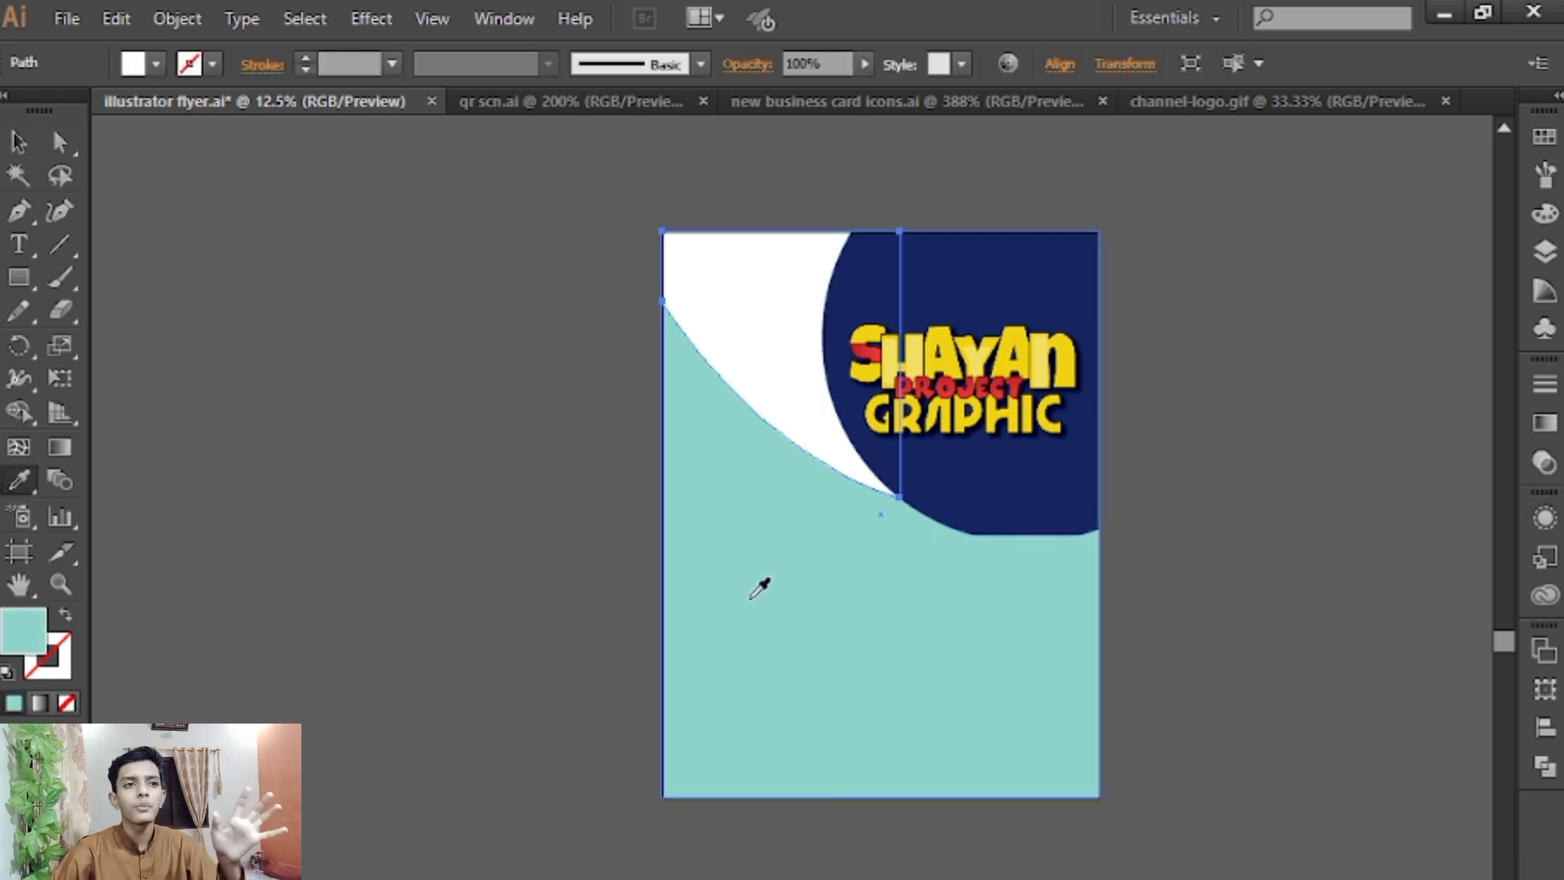
left_click(757, 588)
left_click(1551, 213)
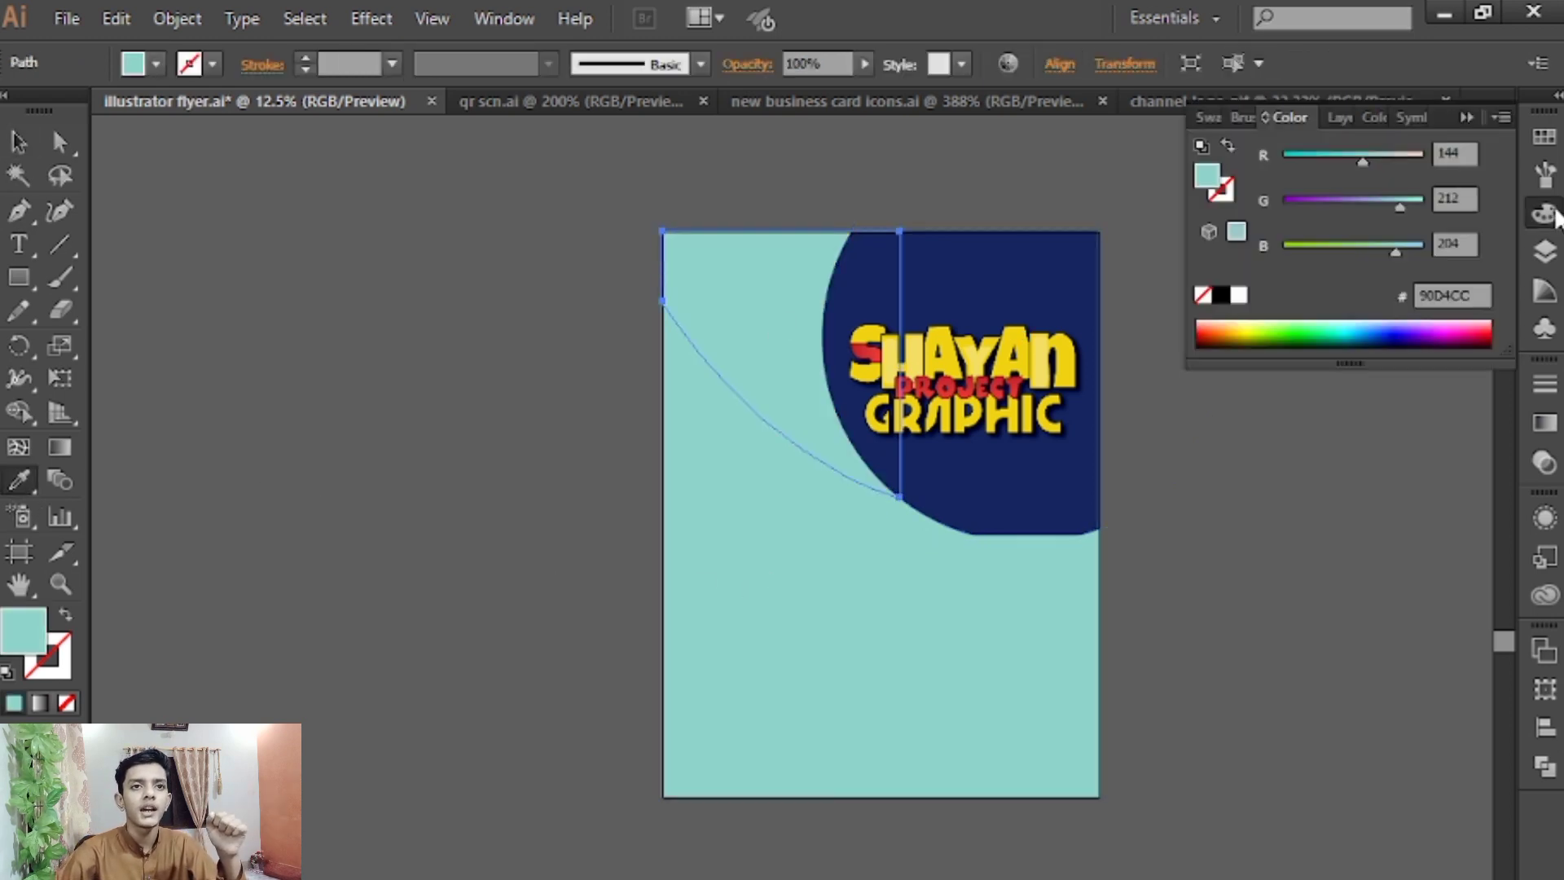
left_click(1372, 208)
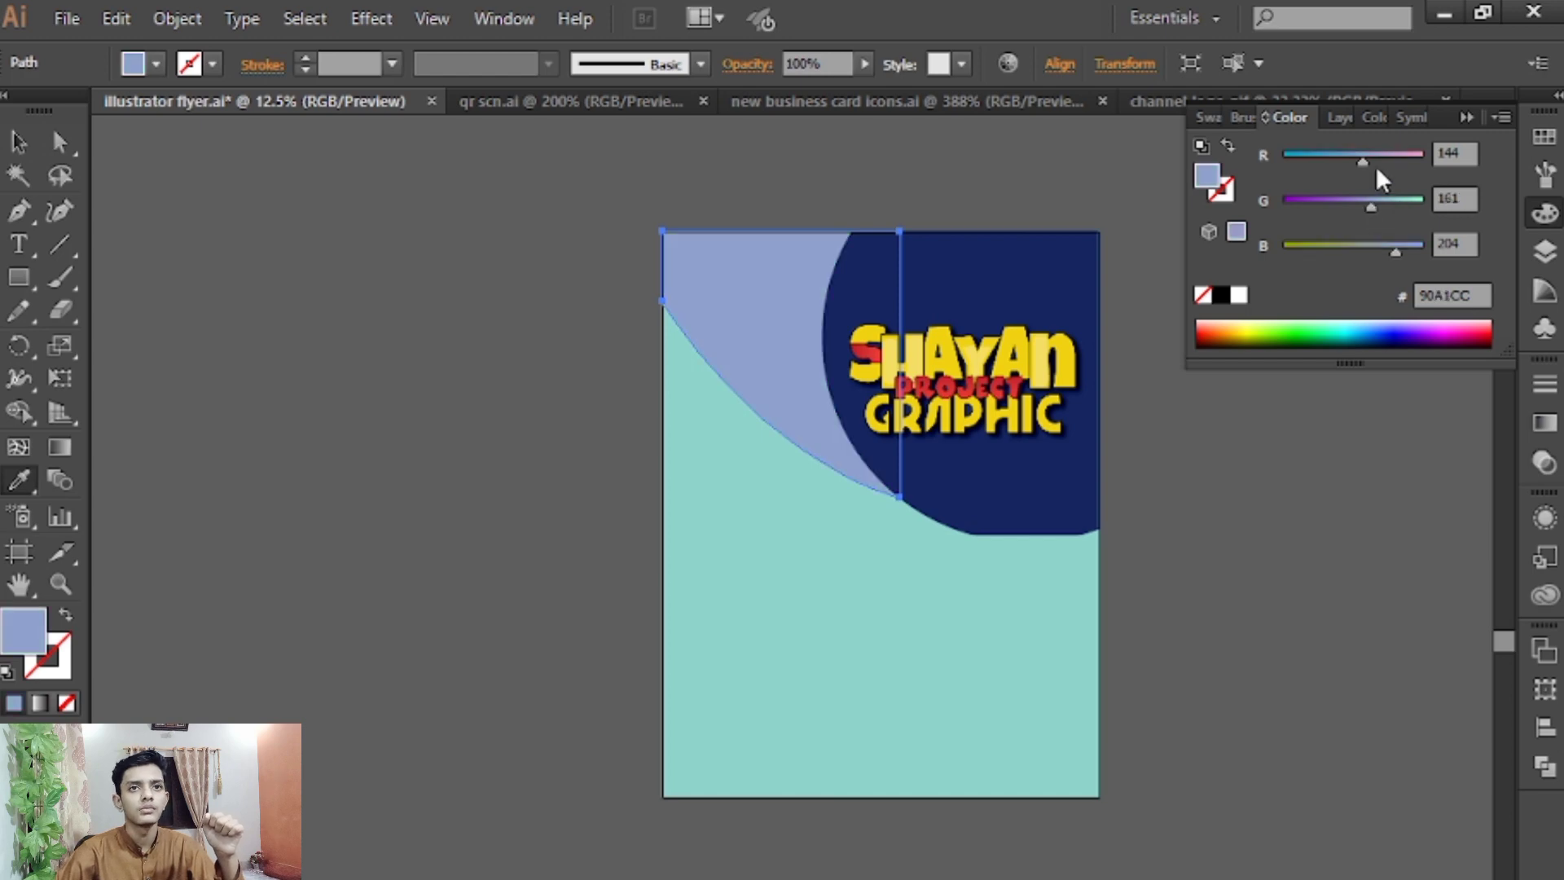
key("v")
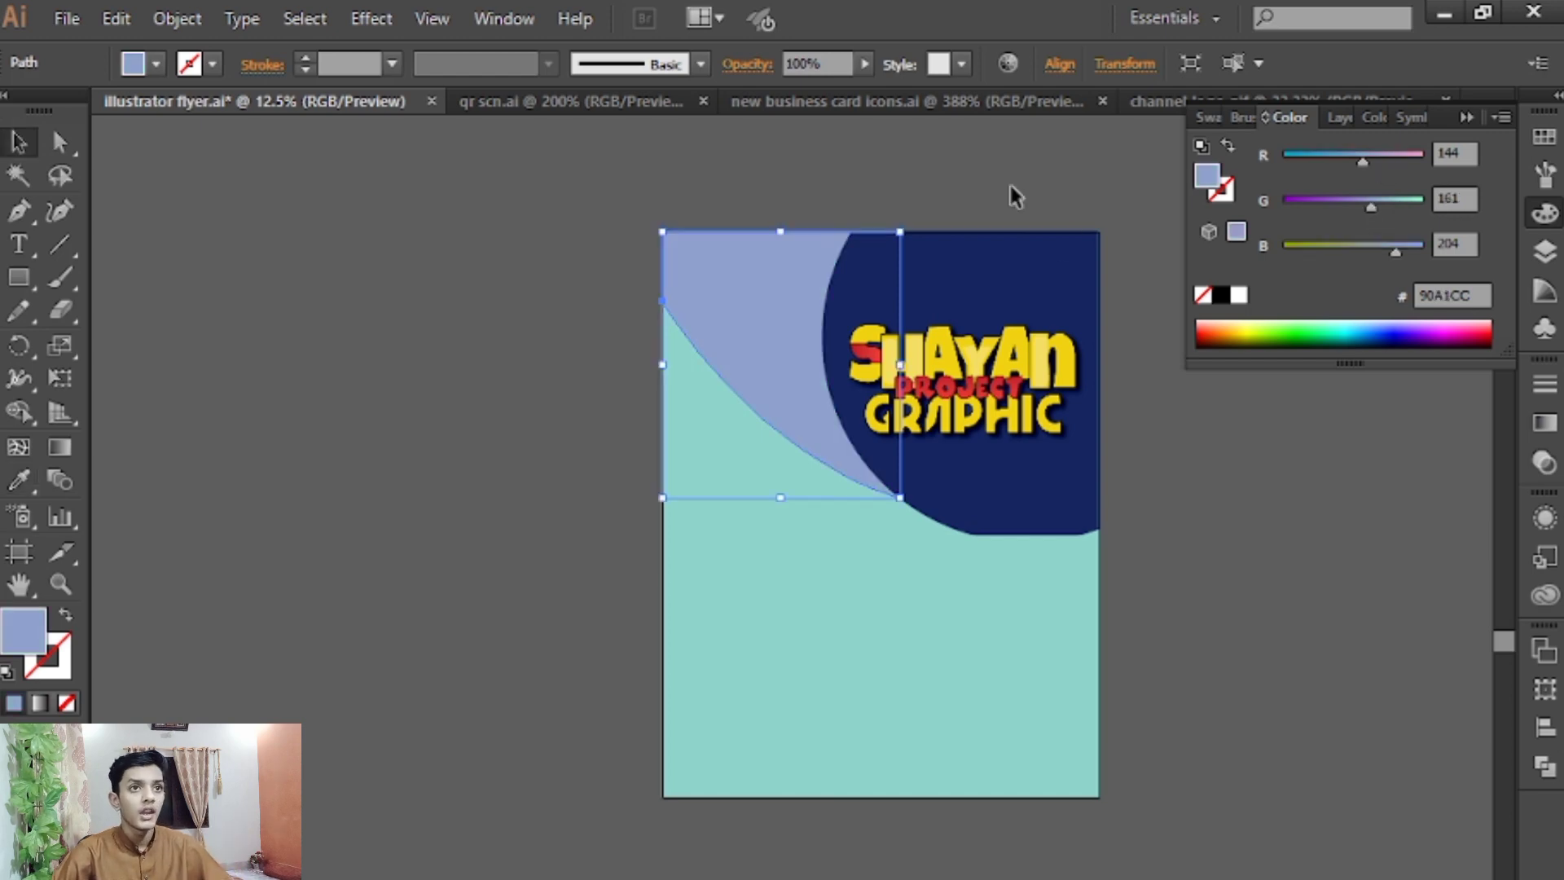
left_click(1010, 188)
left_click(1465, 116)
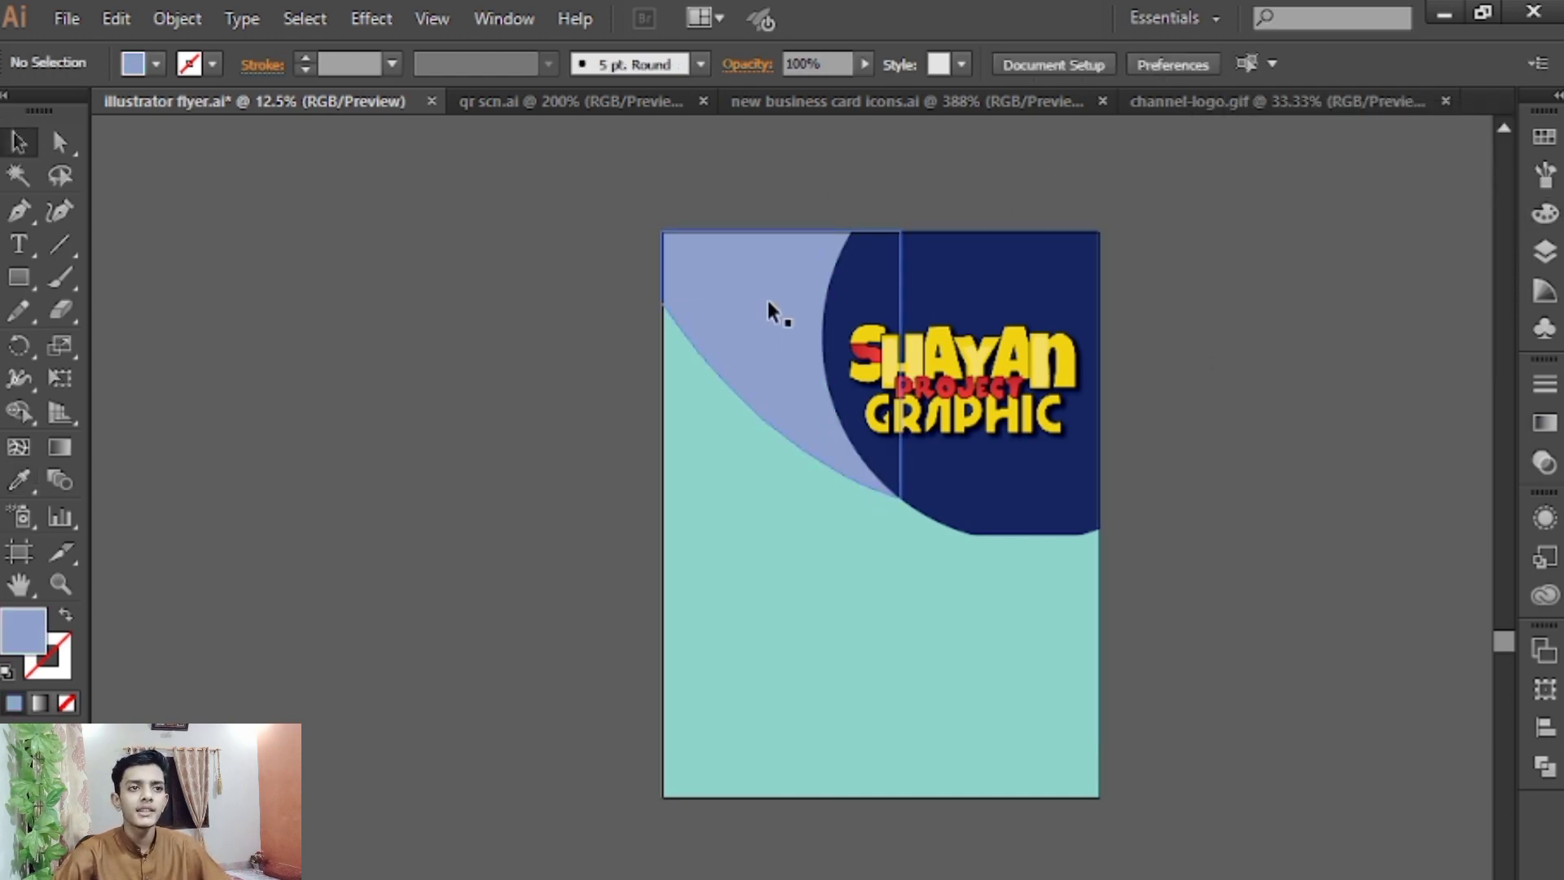
Draw a second closed Pen shape sweeping from the logo circle's lower edge to the page's left edge, below the first curve
left_click(19, 210)
left_click(962, 531)
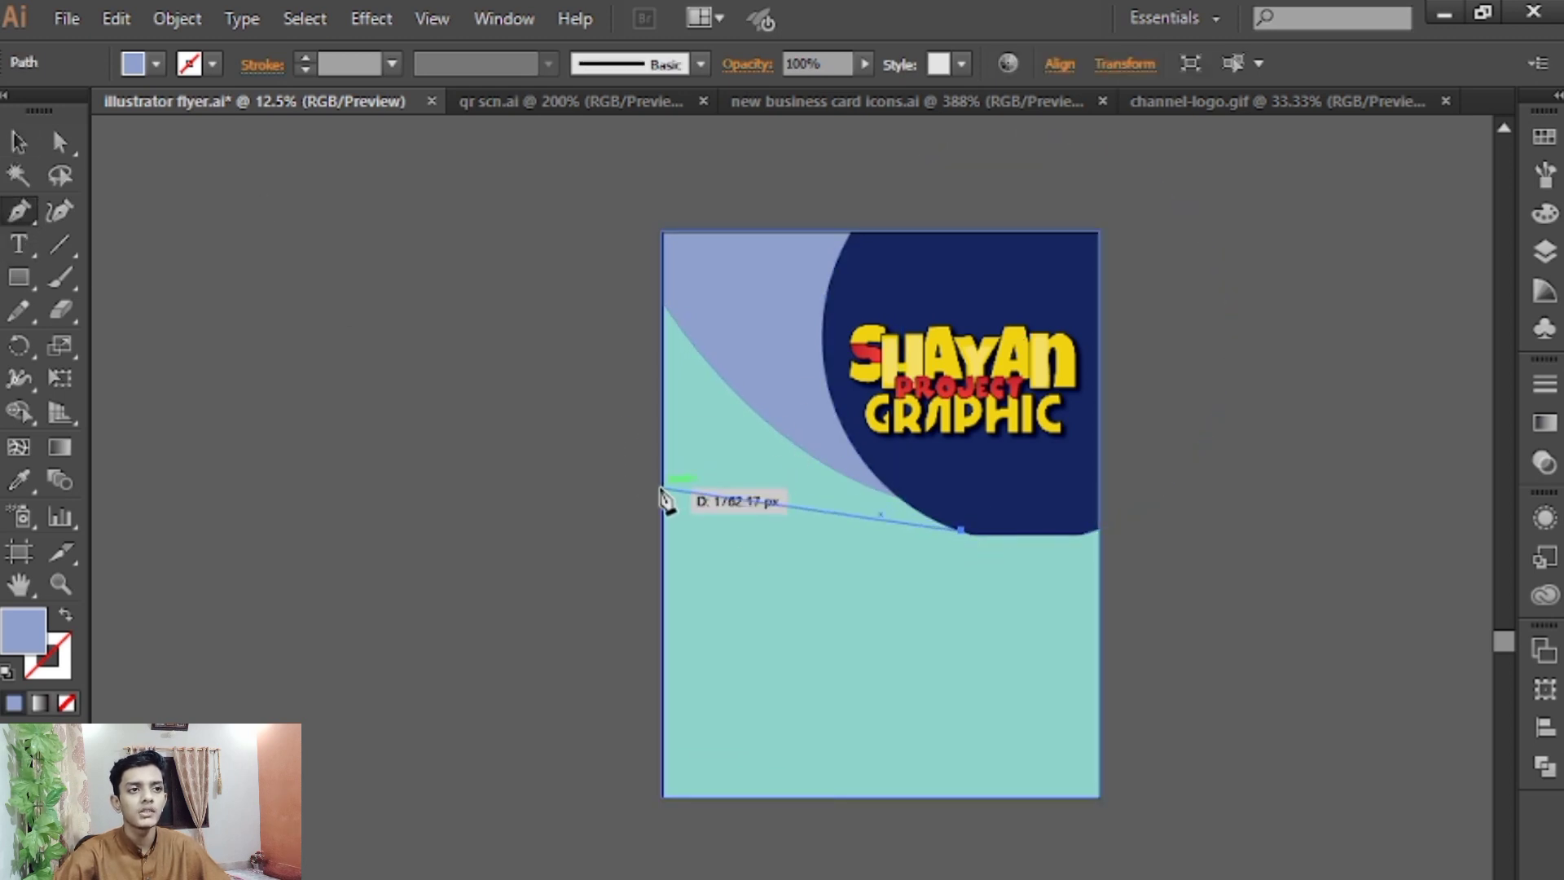
left_click_drag(663, 438, 578, 348)
left_click(663, 438)
left_click(663, 290)
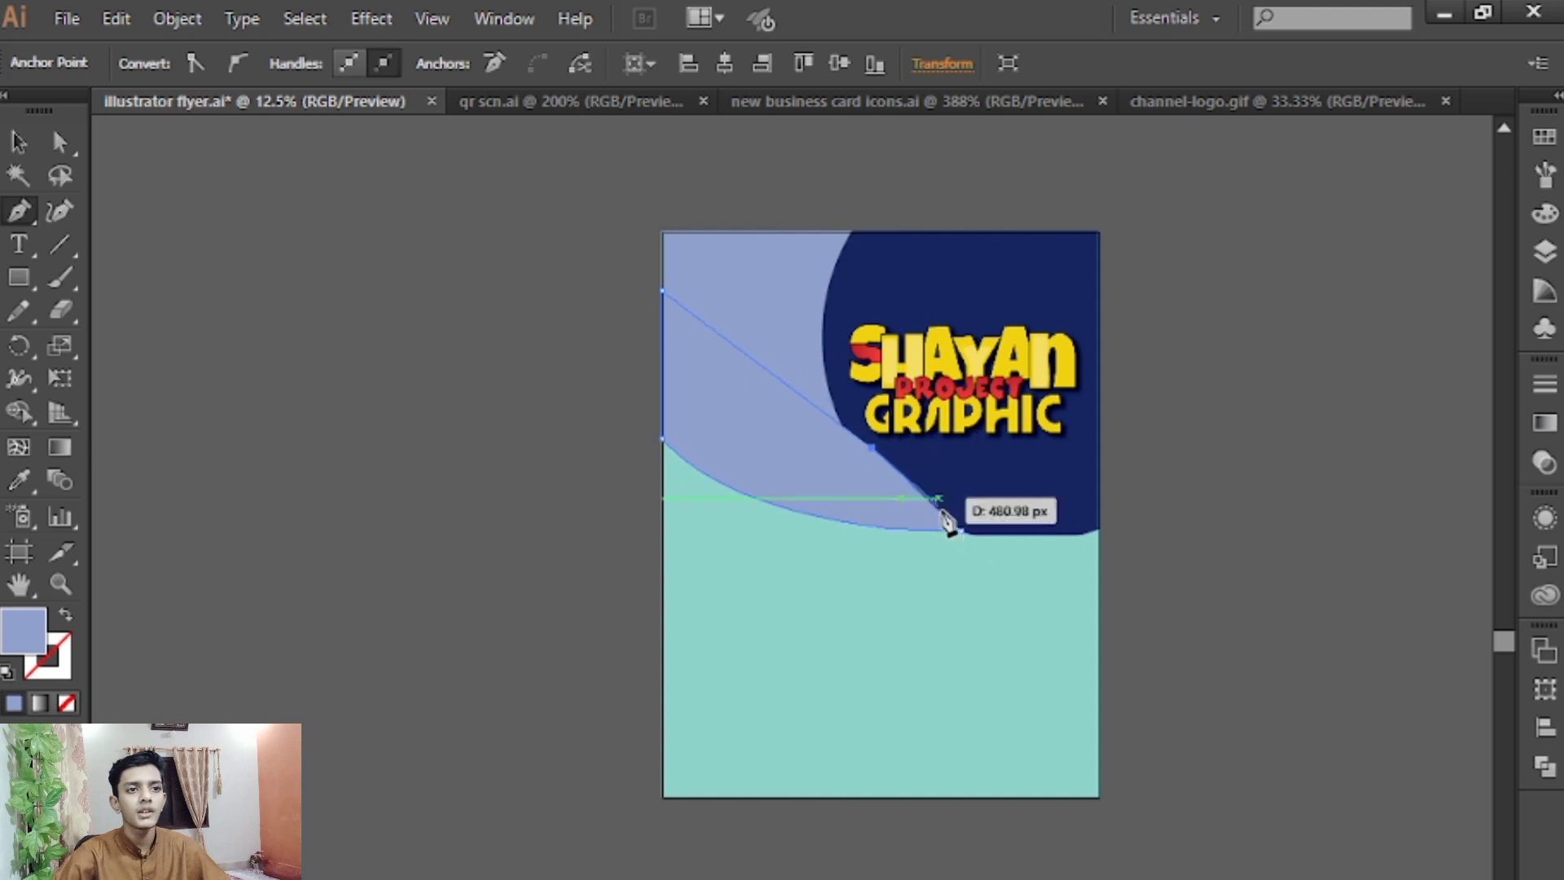
left_click(962, 531)
Bring the first blue curved shape and the clipped logo circle to the front, above the new curved band
key("v")
left_click(765, 264)
left_click(1032, 257, "shift")
right_click(1032, 255)
mouse_move(1096, 499)
left_click(1384, 499)
Recolor the second curved band purple by lowering its blue and green values
left_click(885, 522)
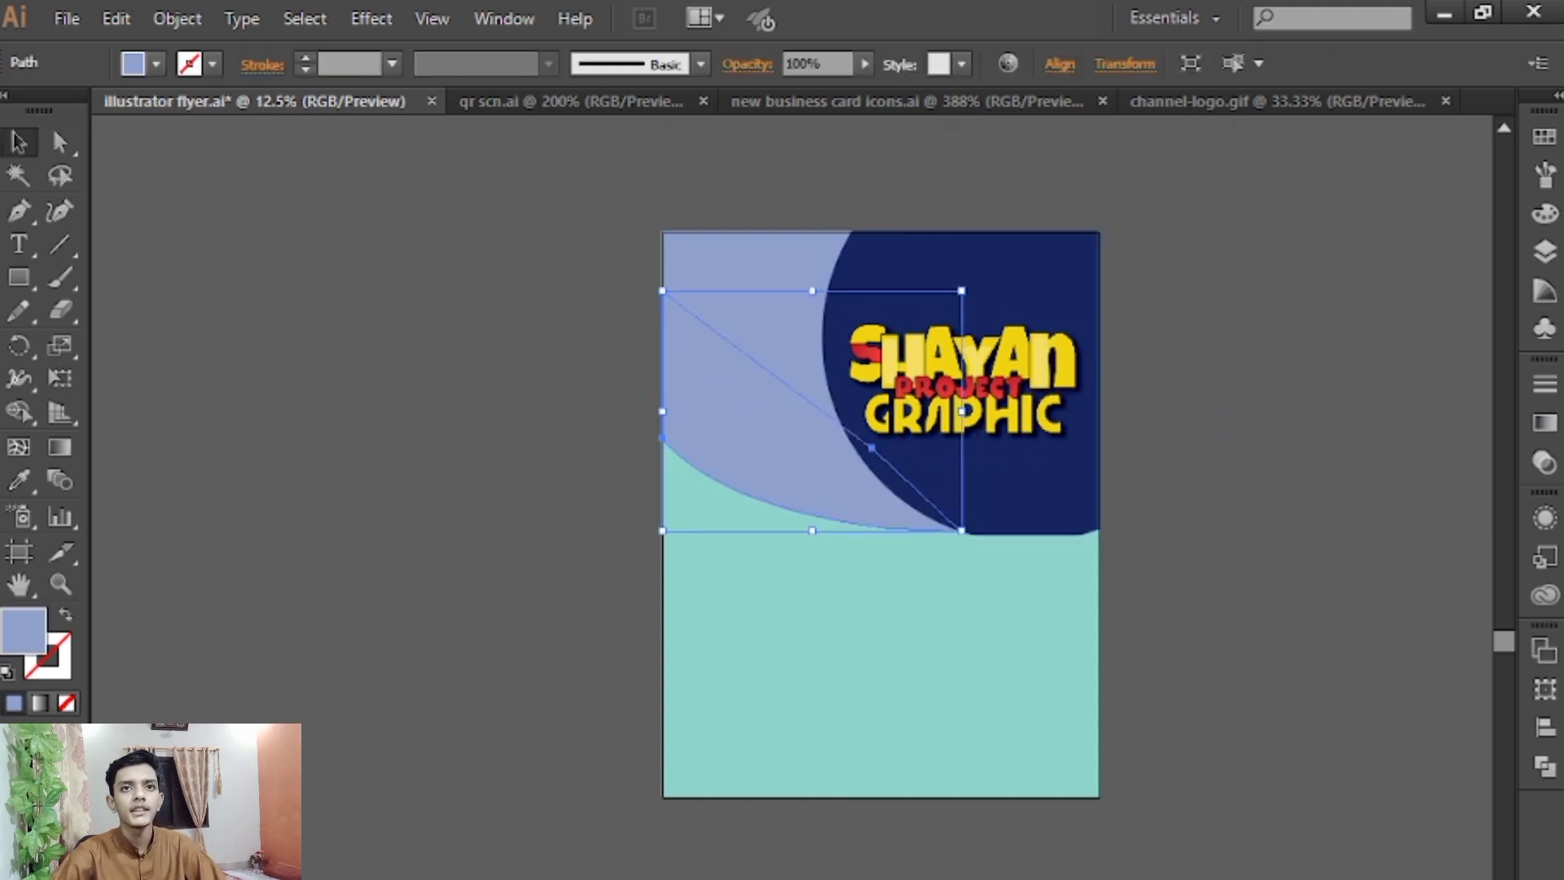
left_click(1544, 137)
left_click(1543, 218)
left_click_drag(1397, 252, 1376, 250)
left_click_drag(1370, 205, 1340, 200)
left_click(1150, 301)
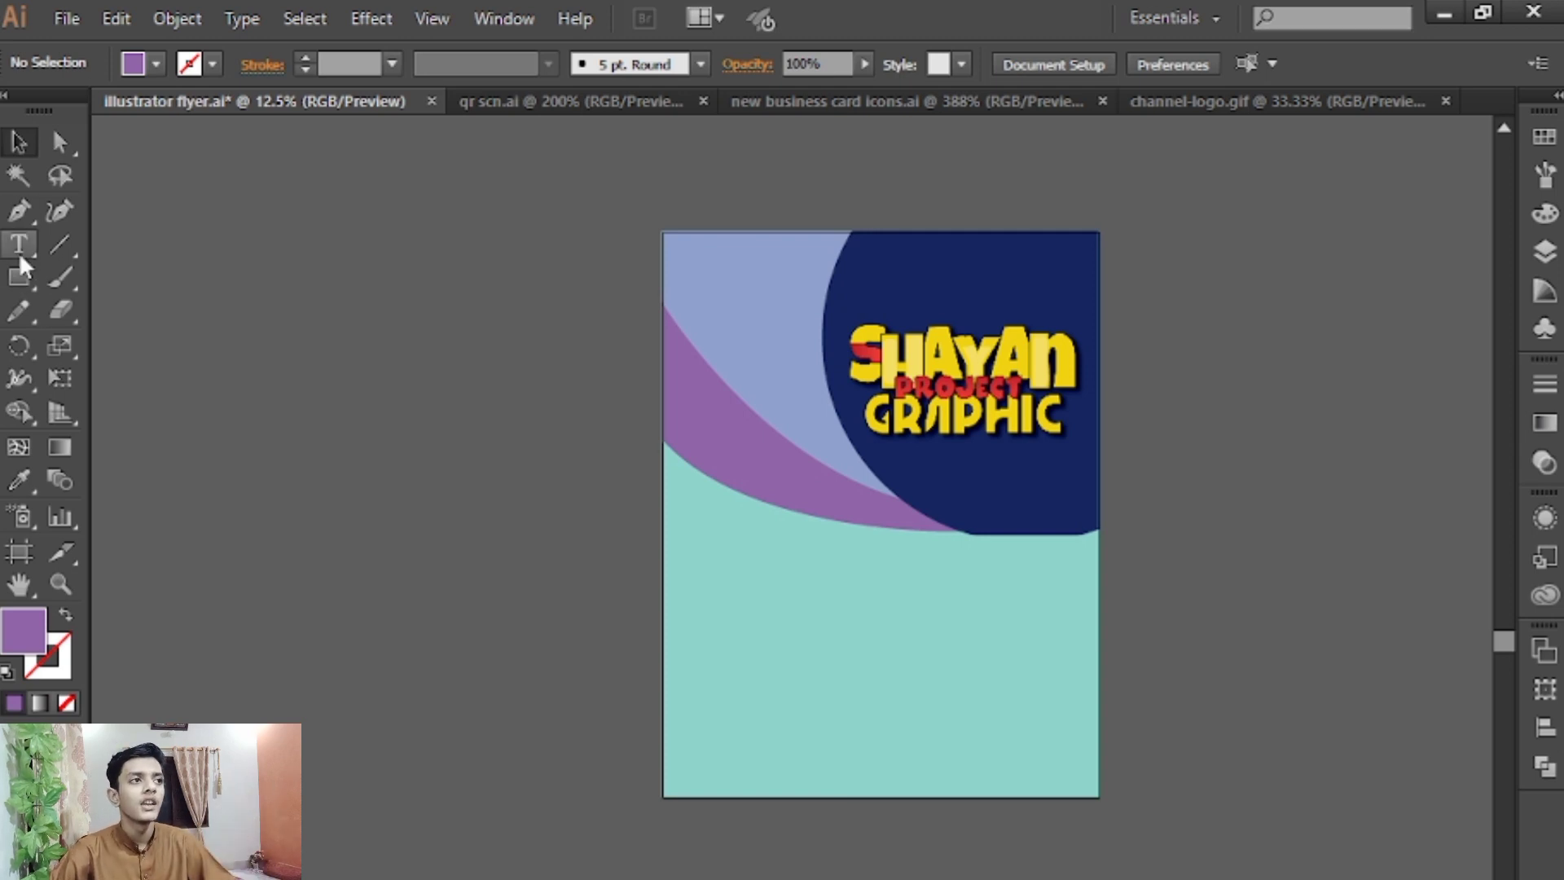
Draw a third closed Pen shape curving from the logo circle's bottom to the page's left edge, below the purple band
left_click(19, 211)
left_click(1019, 534)
left_click_drag(664, 525, 489, 429)
left_click(663, 426)
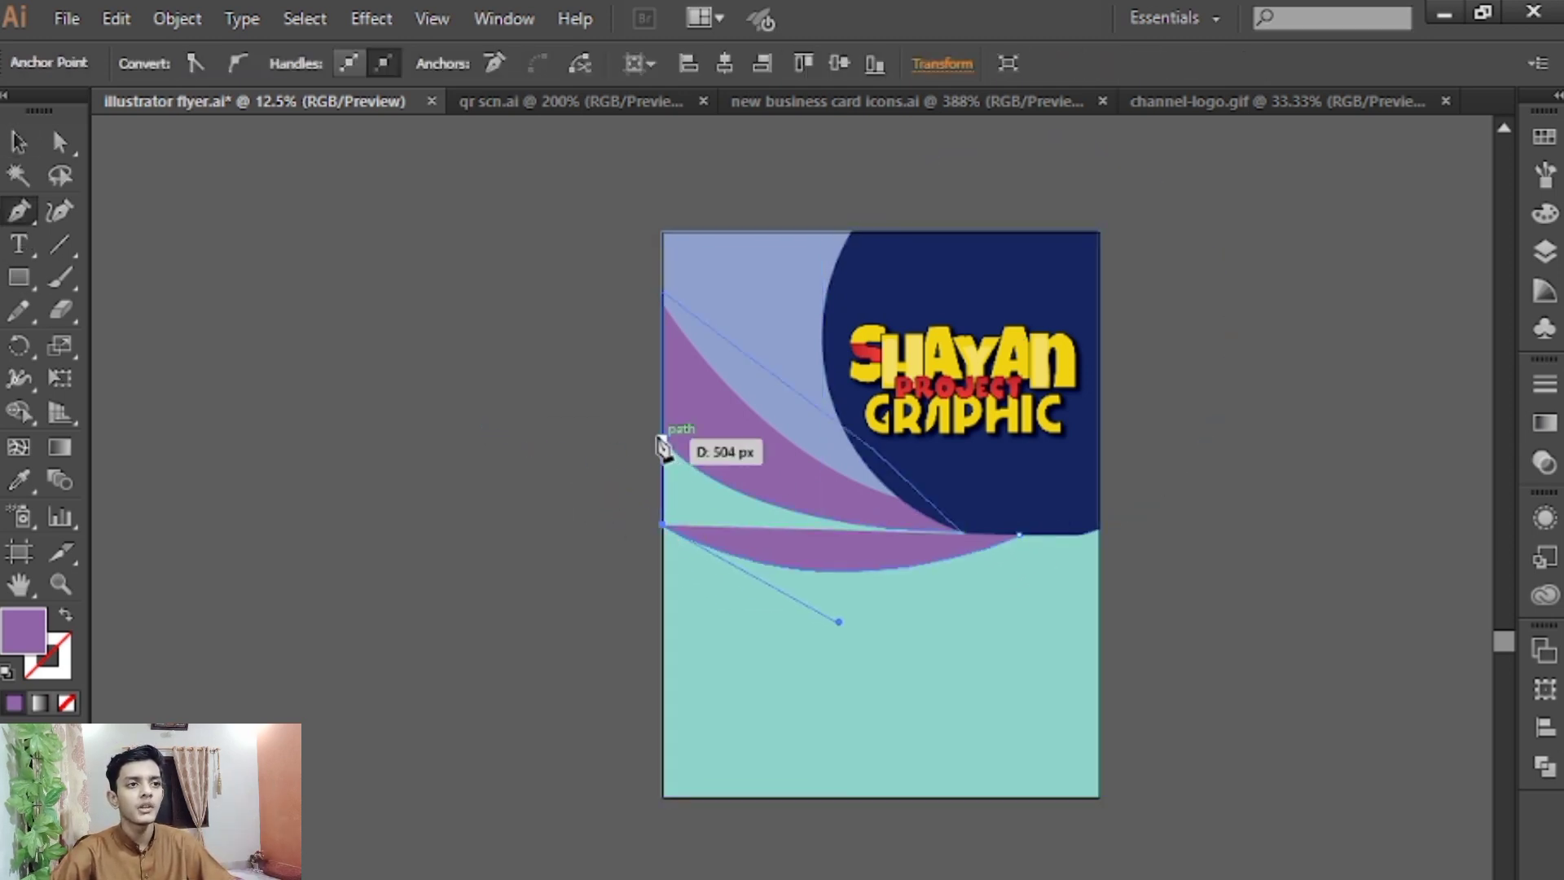
left_click(1019, 534)
Recolor the third curved band a darker muted purple, #775581
key("v")
left_click(1544, 213)
left_click_drag(1376, 253, 1365, 254)
left_click_drag(1339, 207, 1350, 162)
left_click_drag(1364, 253, 1354, 253)
Try to bring the upper curved shapes and logo to the front with the background included in the selection, and undo it
left_click_drag(586, 192, 863, 326)
right_click(898, 264)
mouse_move(950, 495)
left_click(1258, 493)
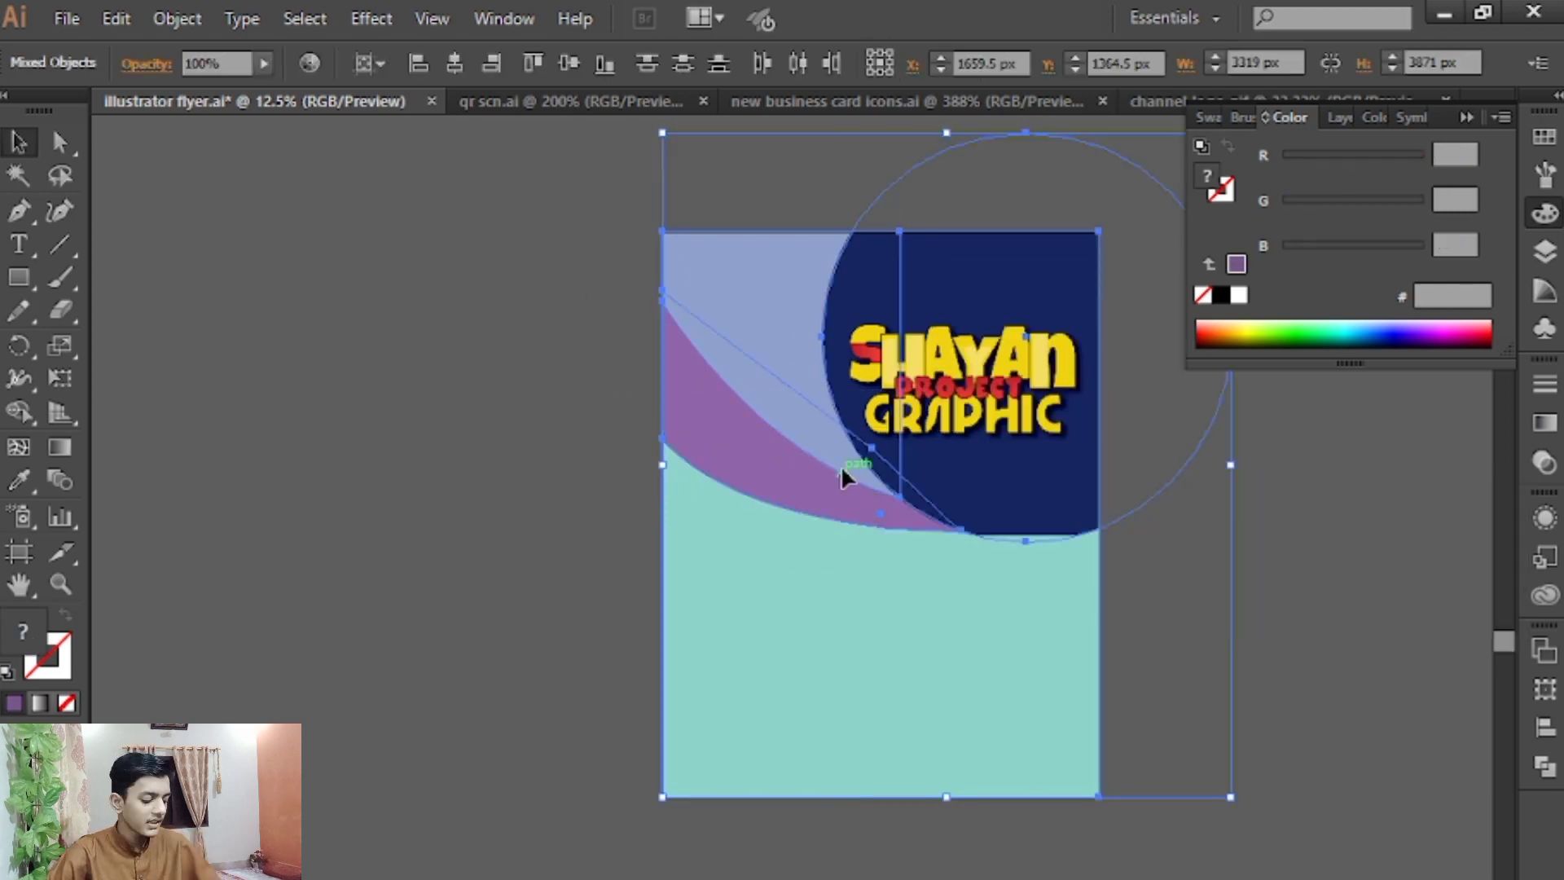
key("ctrl+z")
Lock the teal background and bring the two upper curved shapes and the logo circle in front of the dark purple band
left_click(961, 619)
key("ctrl+2")
left_click_drag(587, 192, 871, 325)
right_click(940, 287)
mouse_move(1038, 516)
left_click(1271, 516)
left_click(1214, 541)
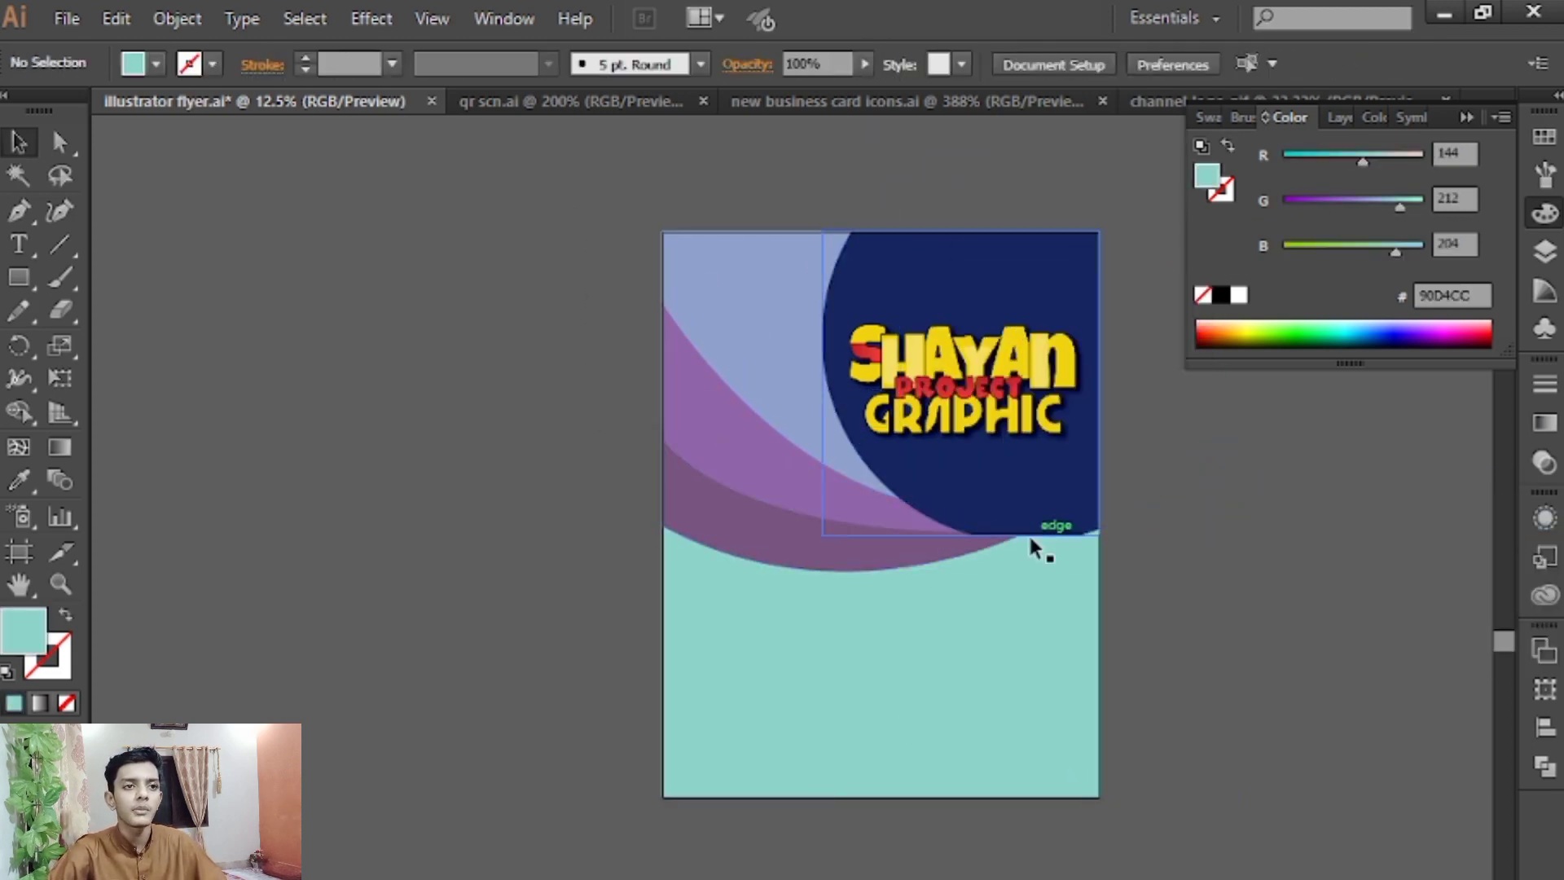
Stretch the three curved header shapes horizontally together until they reach the artboard's right edge
left_click_drag(1089, 534, 1033, 445)
left_click_drag(536, 174, 700, 285)
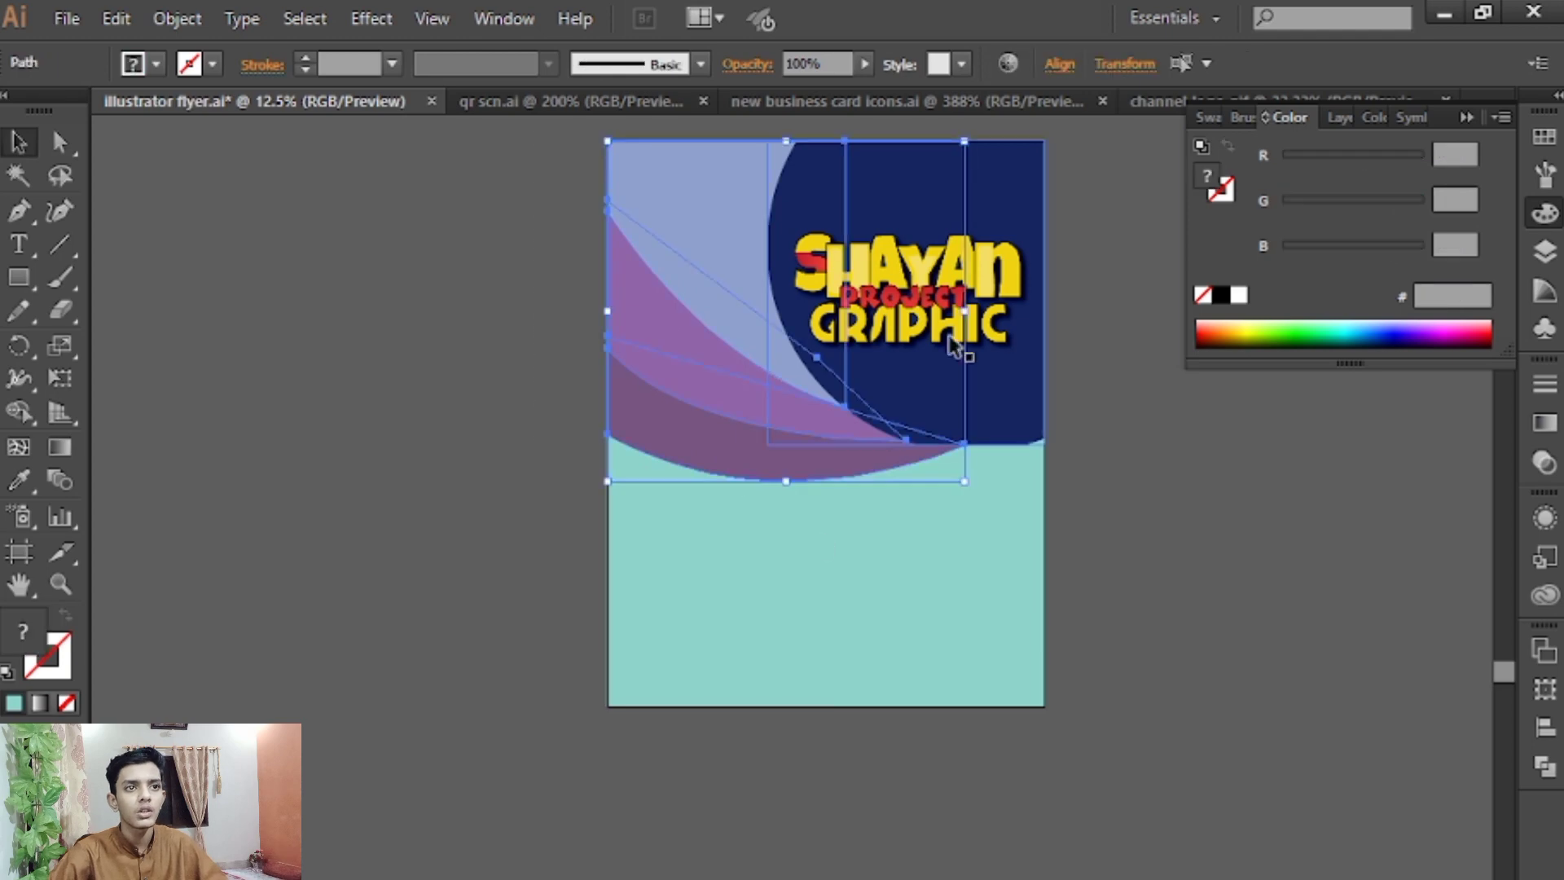
left_click_drag(966, 311, 1046, 318)
left_click(1124, 433)
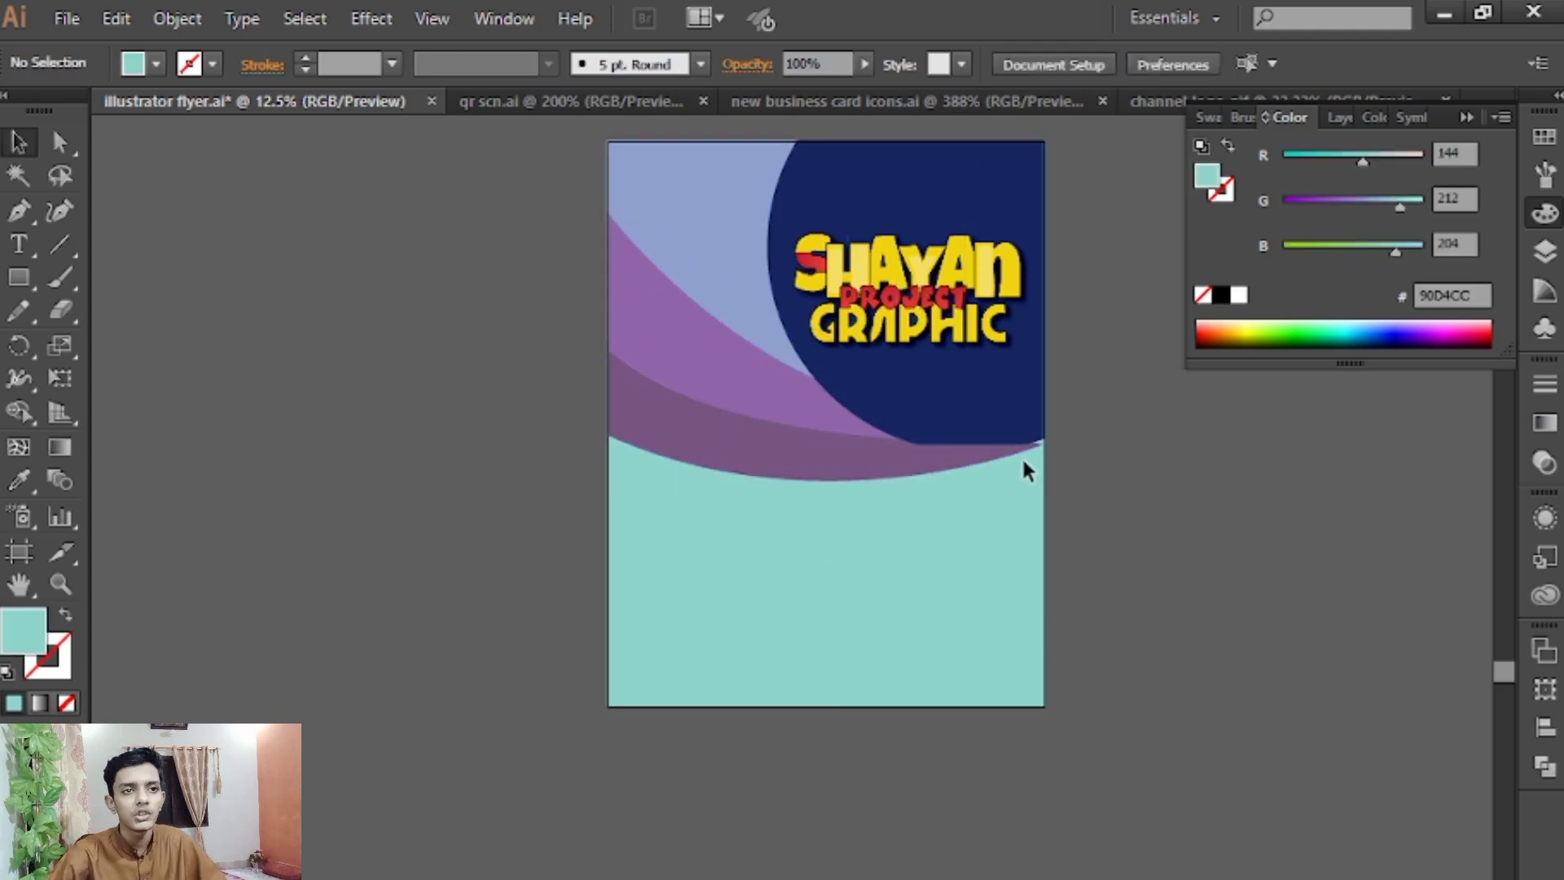
Move the dark purple band's right-hand anchor point onto the artboard's right edge, level with the logo circle's lower corner
left_click(60, 143)
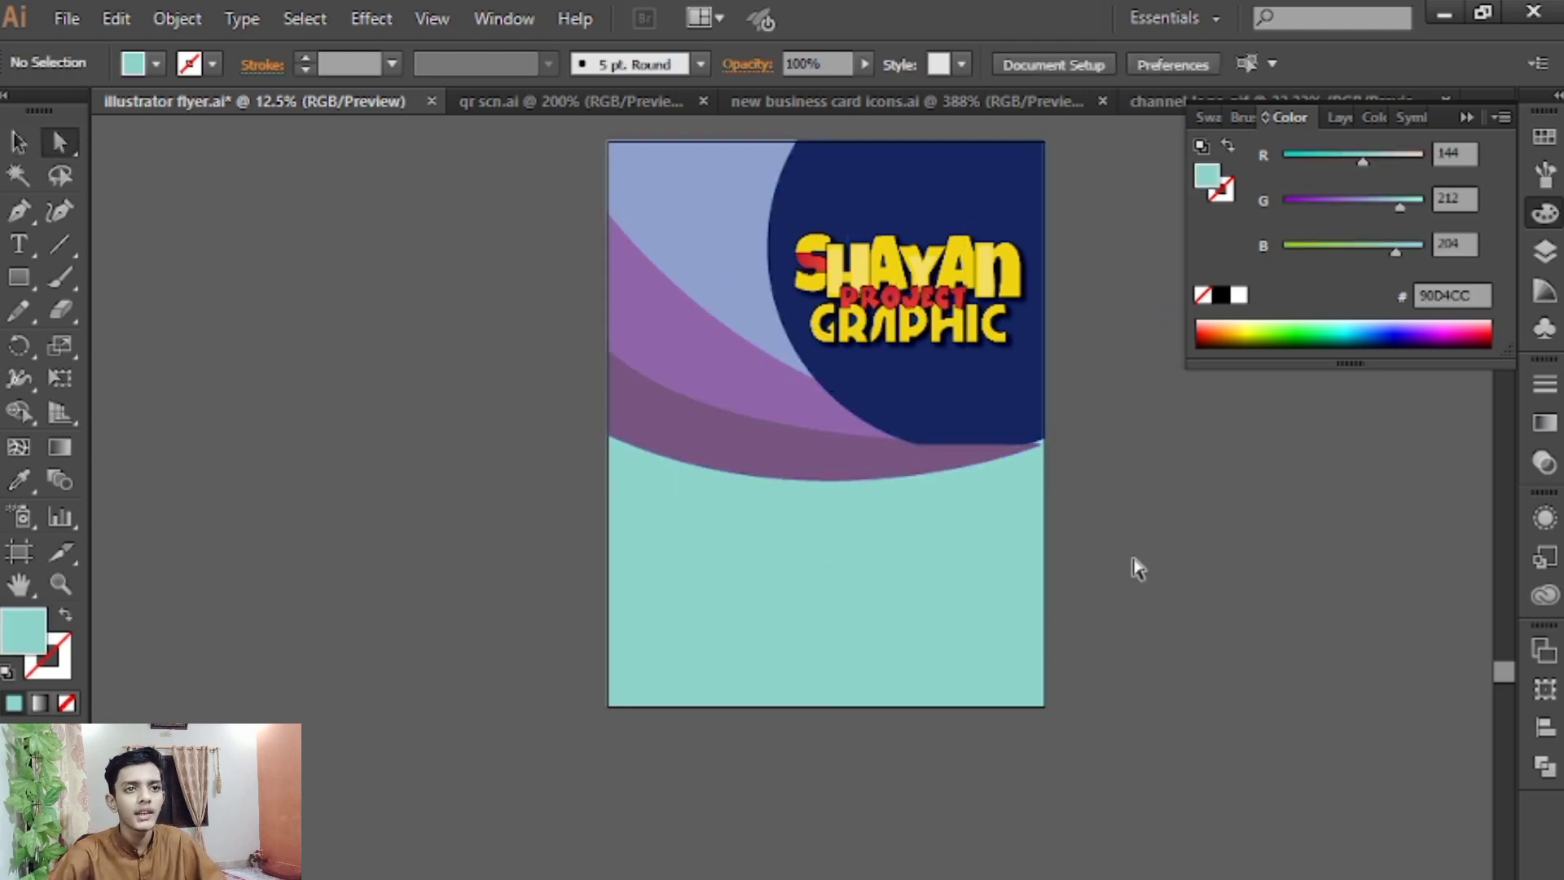
left_click(1046, 442)
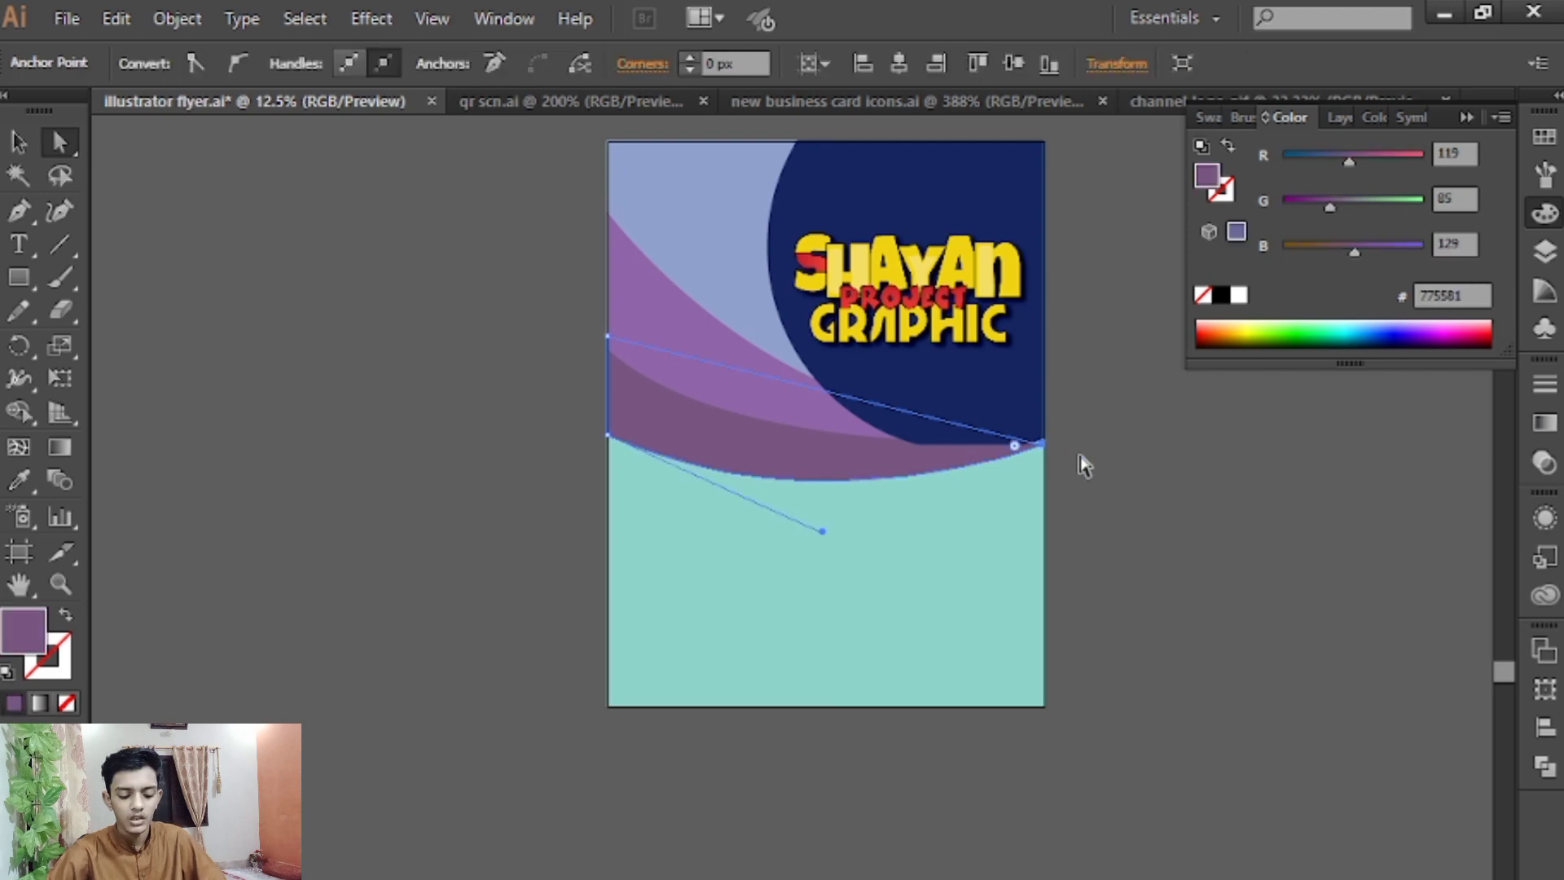
left_click(1273, 488)
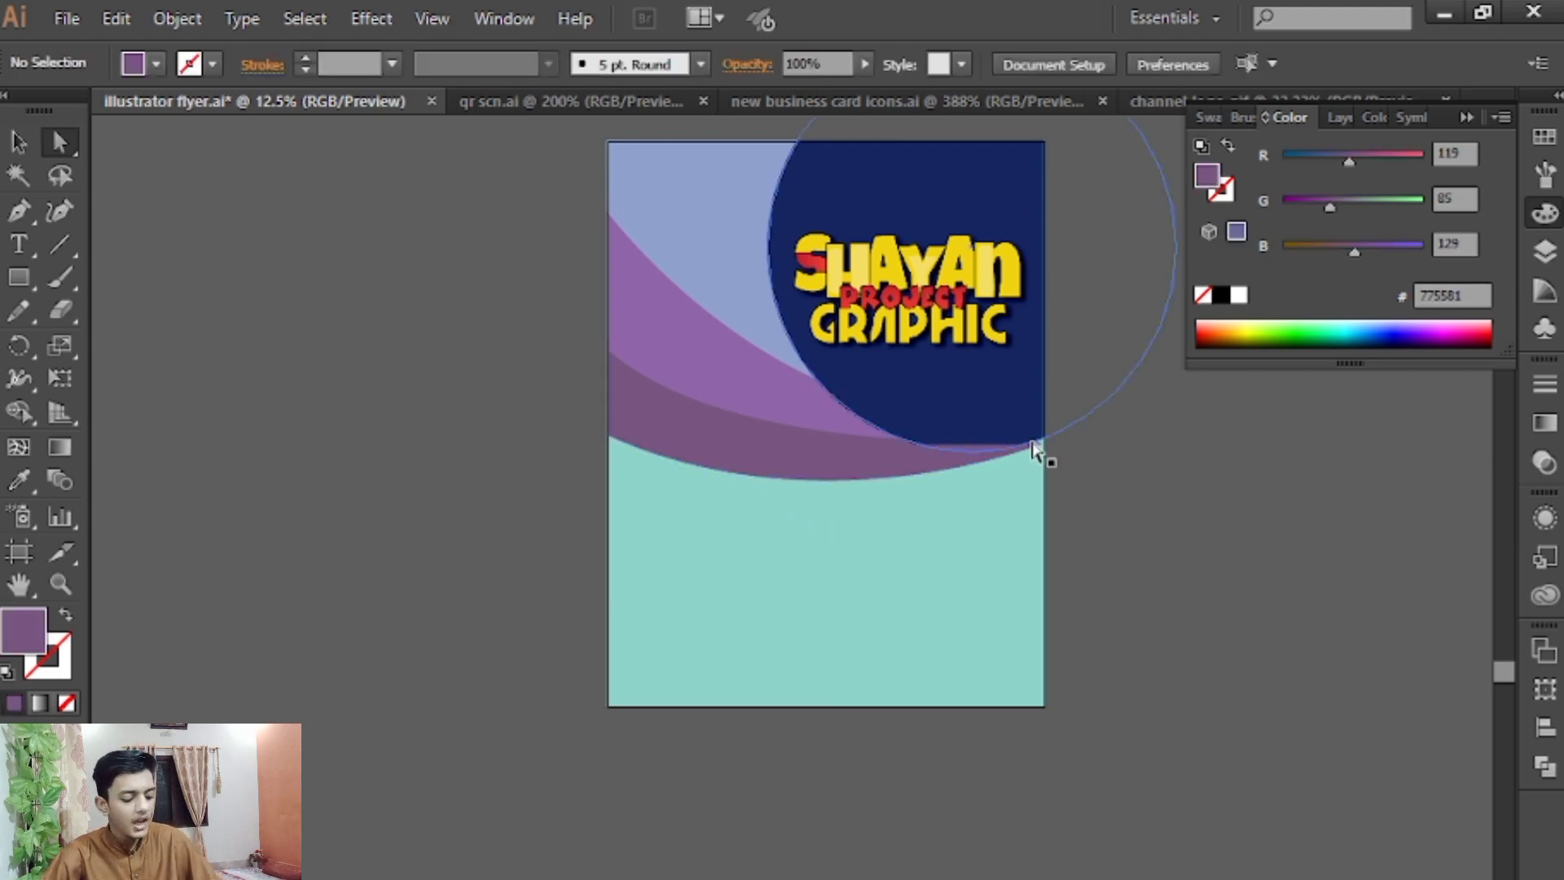
key("z")
left_click_drag(1057, 462, 1058, 465)
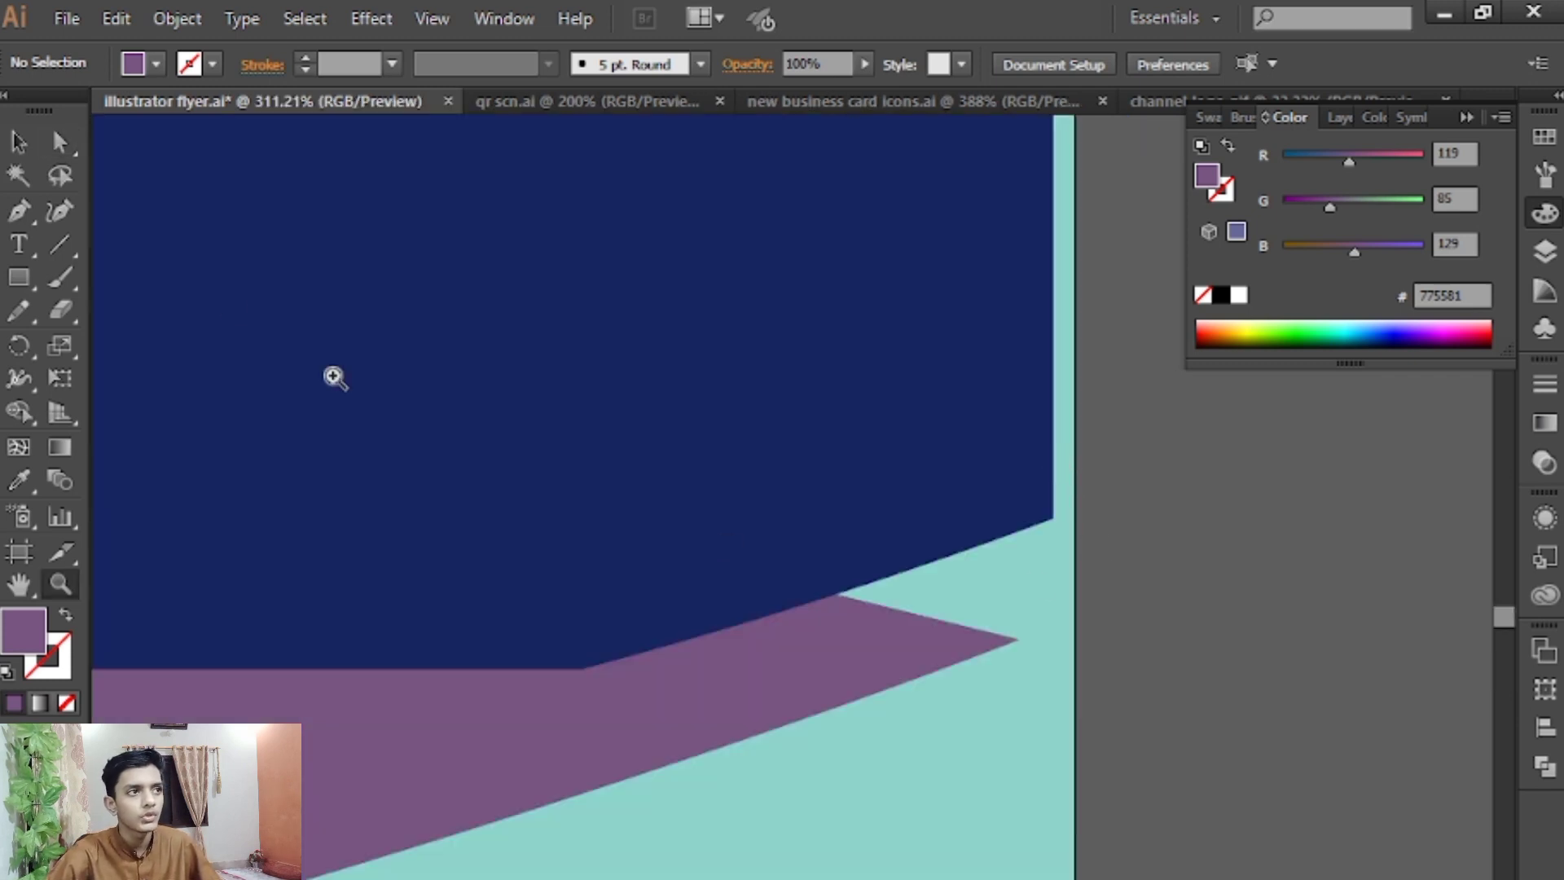
left_click(59, 143)
left_click_drag(1018, 641, 1058, 523)
key("ctrl+minus")
key("p")
key("ctrl+minus")
key("ctrl+minus")
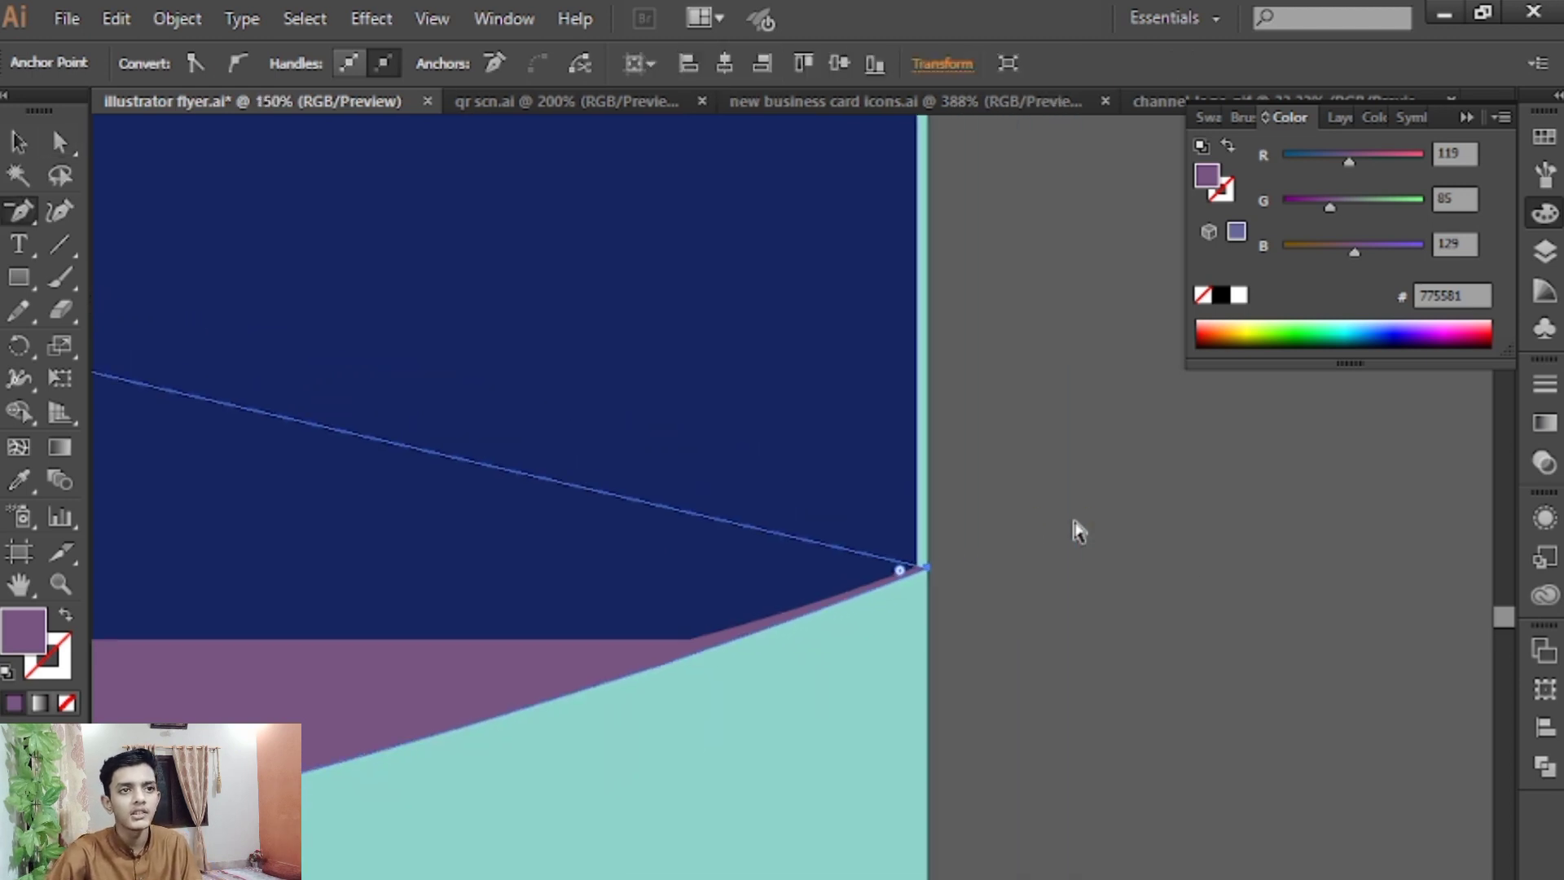
Nudge the clipped logo circle slightly right to close the teal gap along the artboard's right edge
key("ctrl+minus")
key("ctrl+minus")
scroll(918, 608, "up", 4)
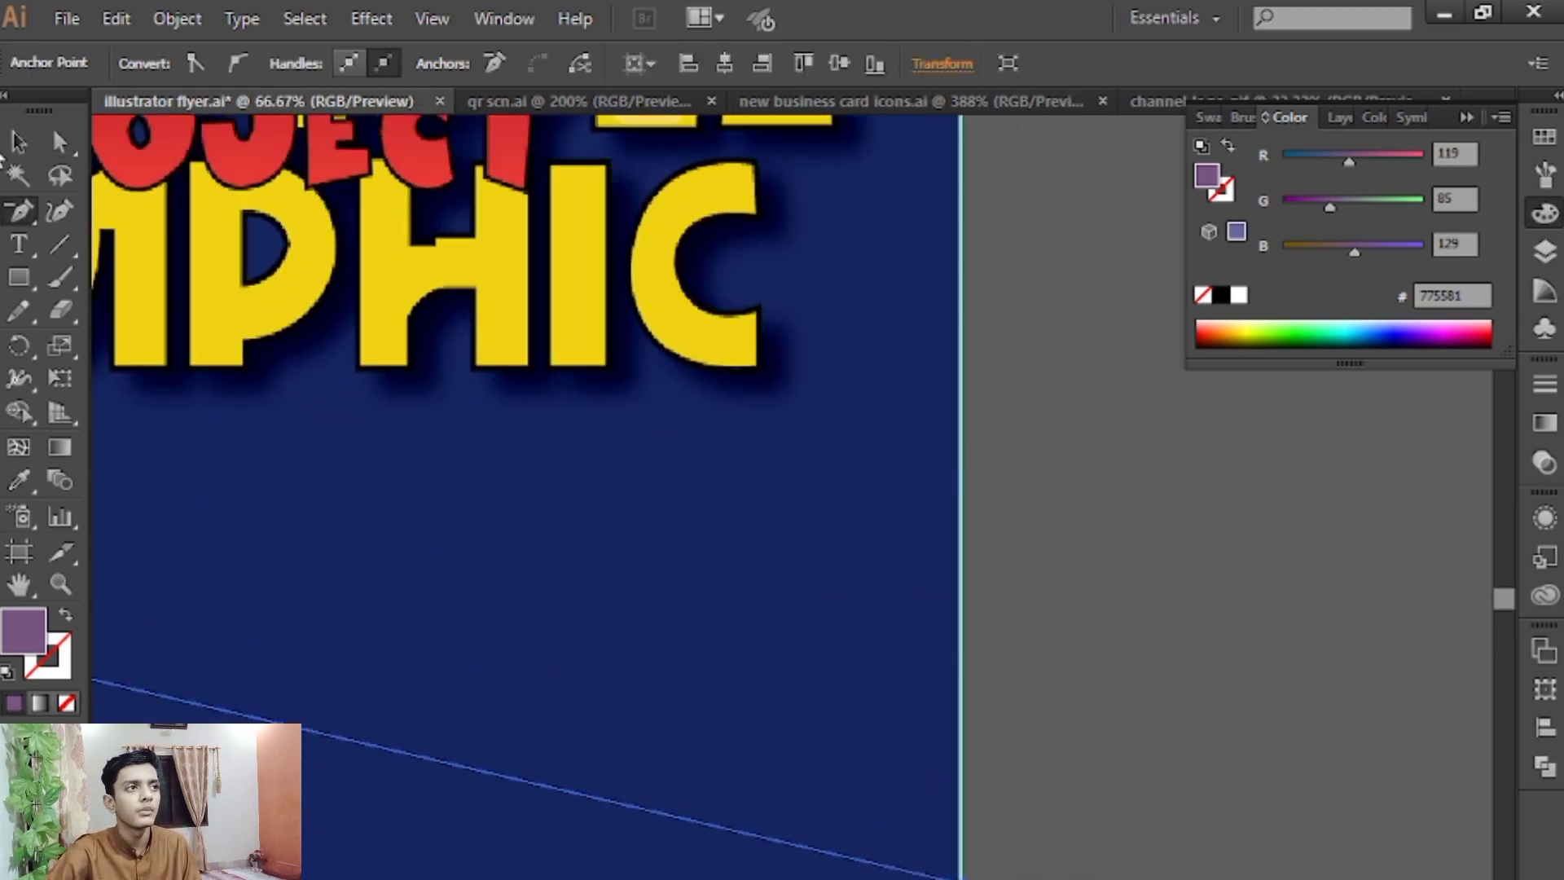
left_click(18, 143)
left_click_drag(931, 179, 939, 183)
left_click(1033, 252)
key("ctrl+minus")
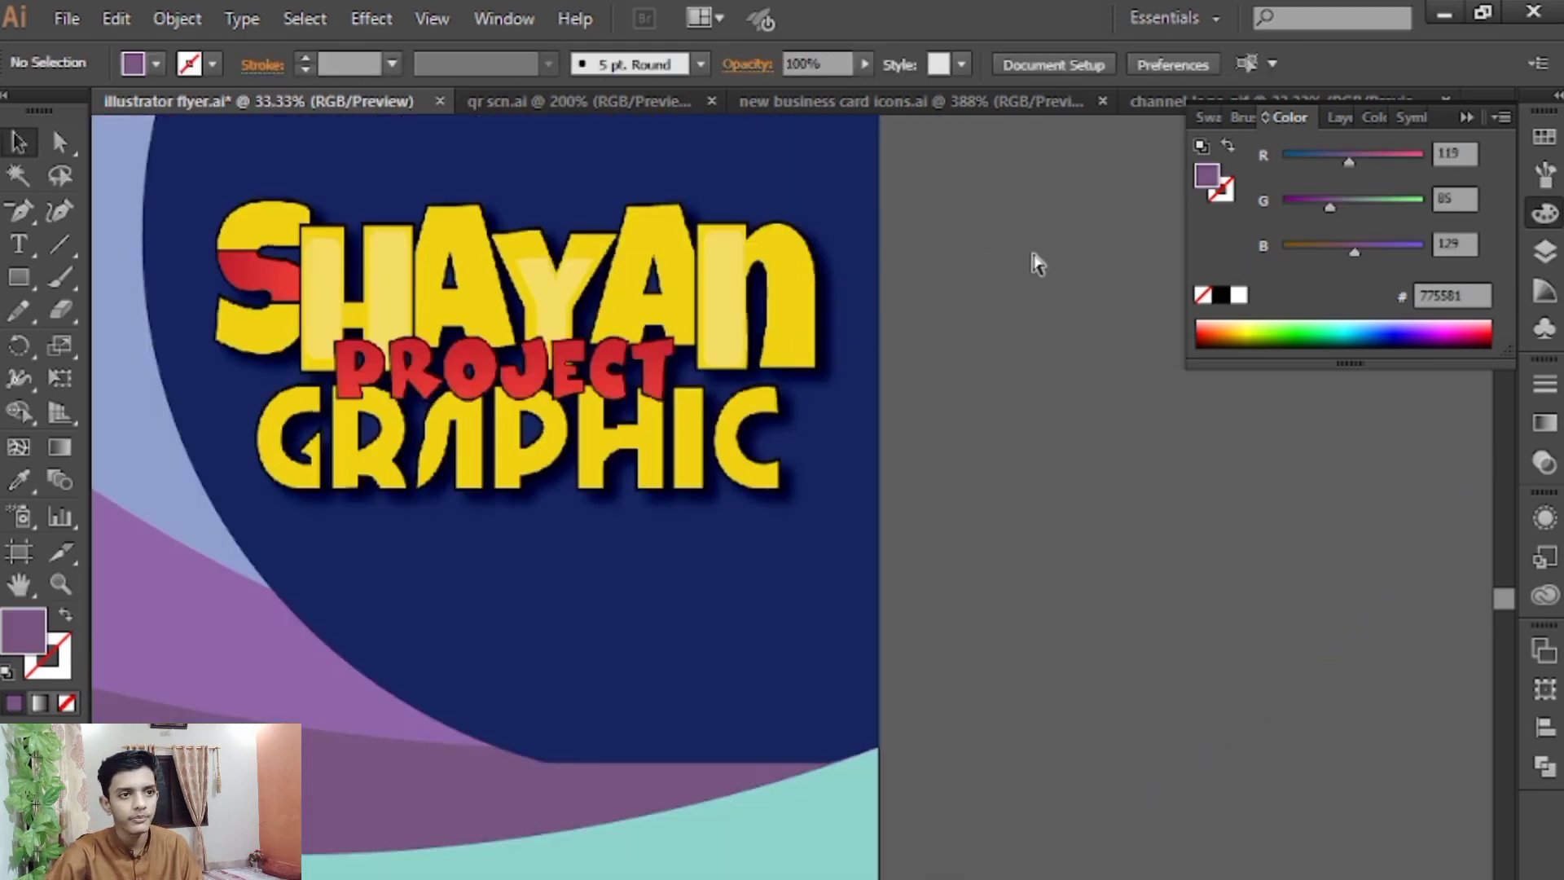
key("ctrl+minus")
key("ctrl+minus")
key("ctrl+minus")
key("ctrl+minus")
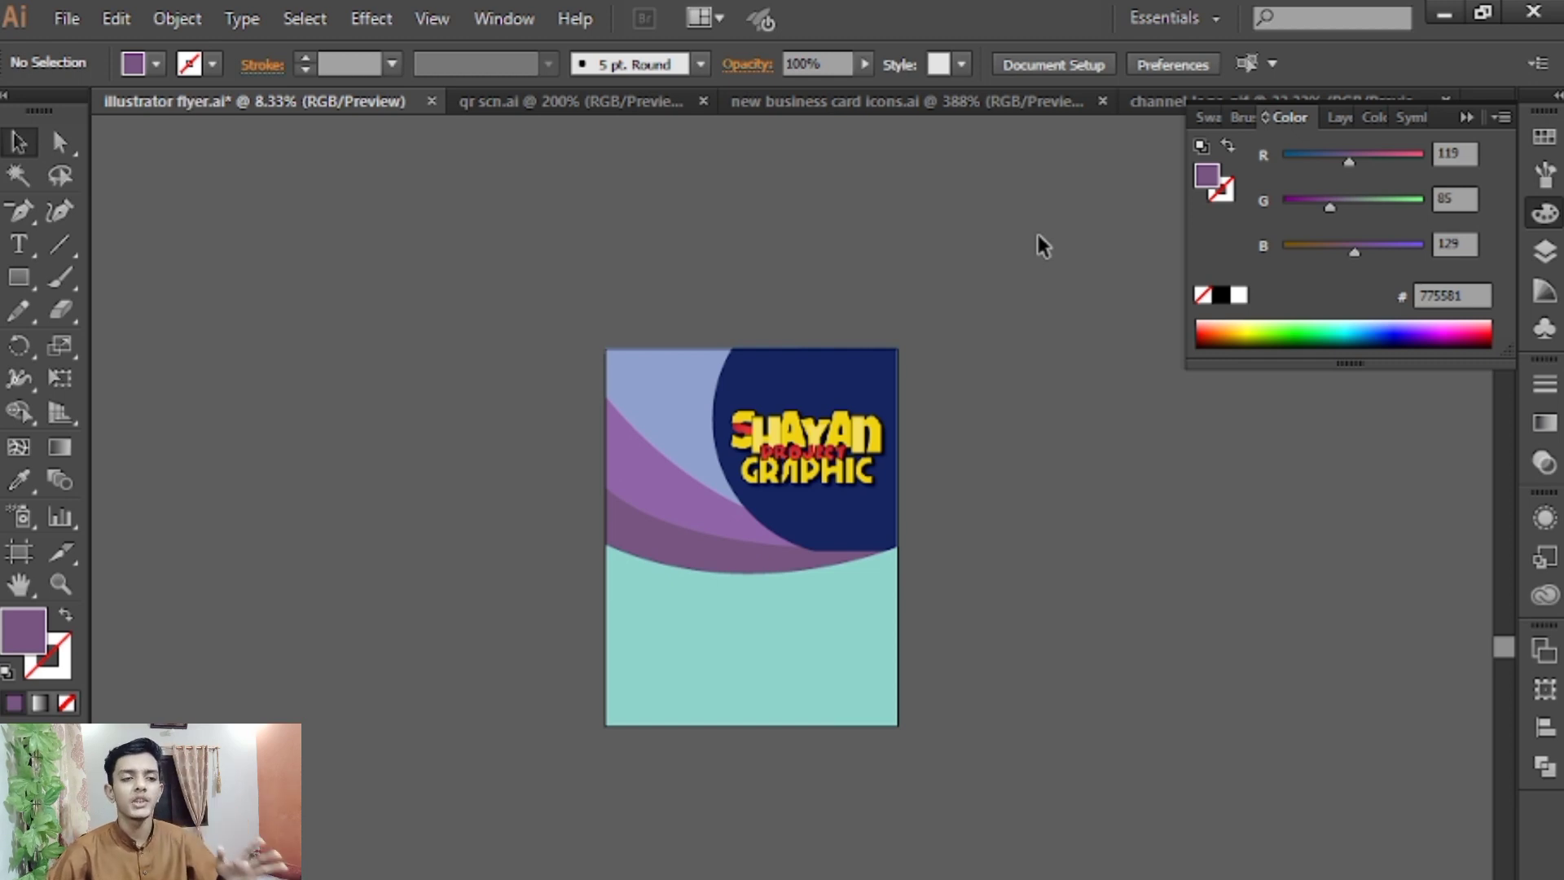
Draw a closed Pen shape in the artboard's lower-left corner, arching from the left edge down to the bottom edge
scroll(974, 394, "down", 3)
key("ctrl+plus")
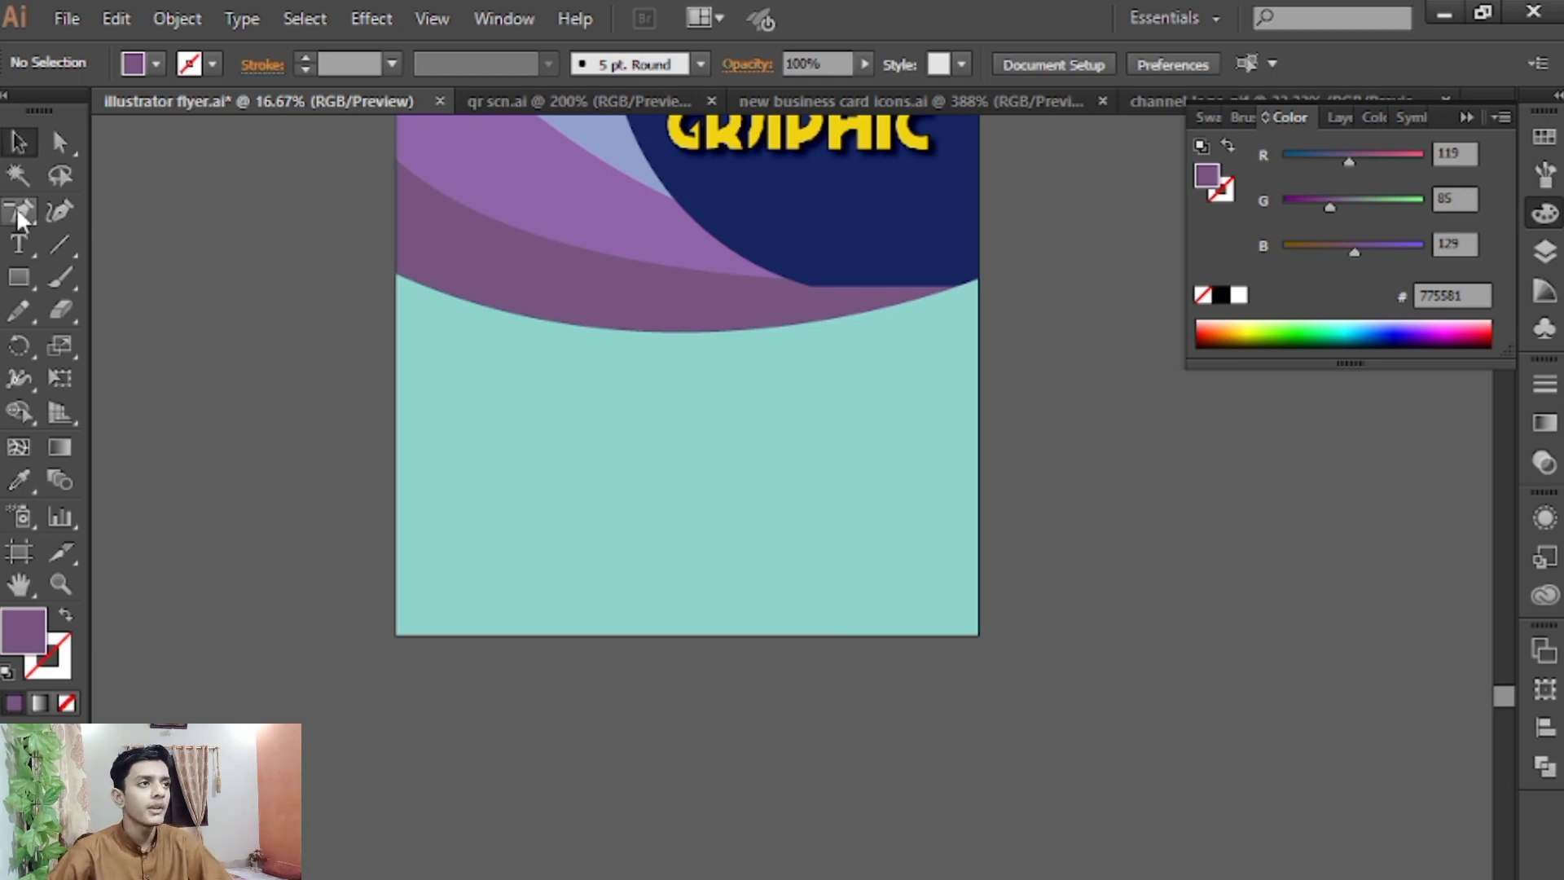
left_click_drag(18, 210, 122, 210)
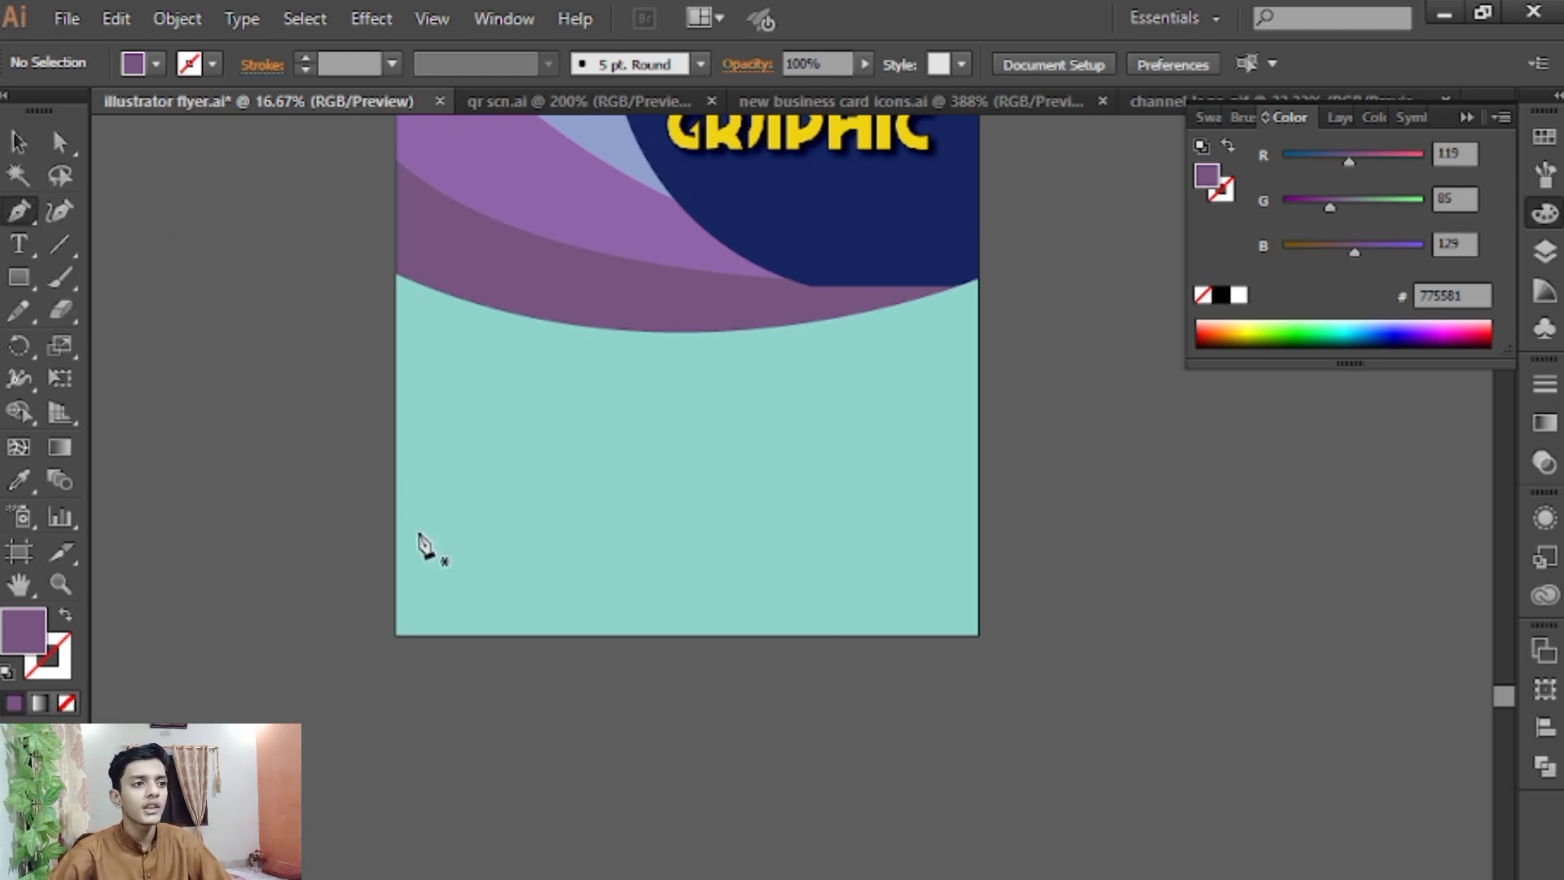
left_click(396, 518)
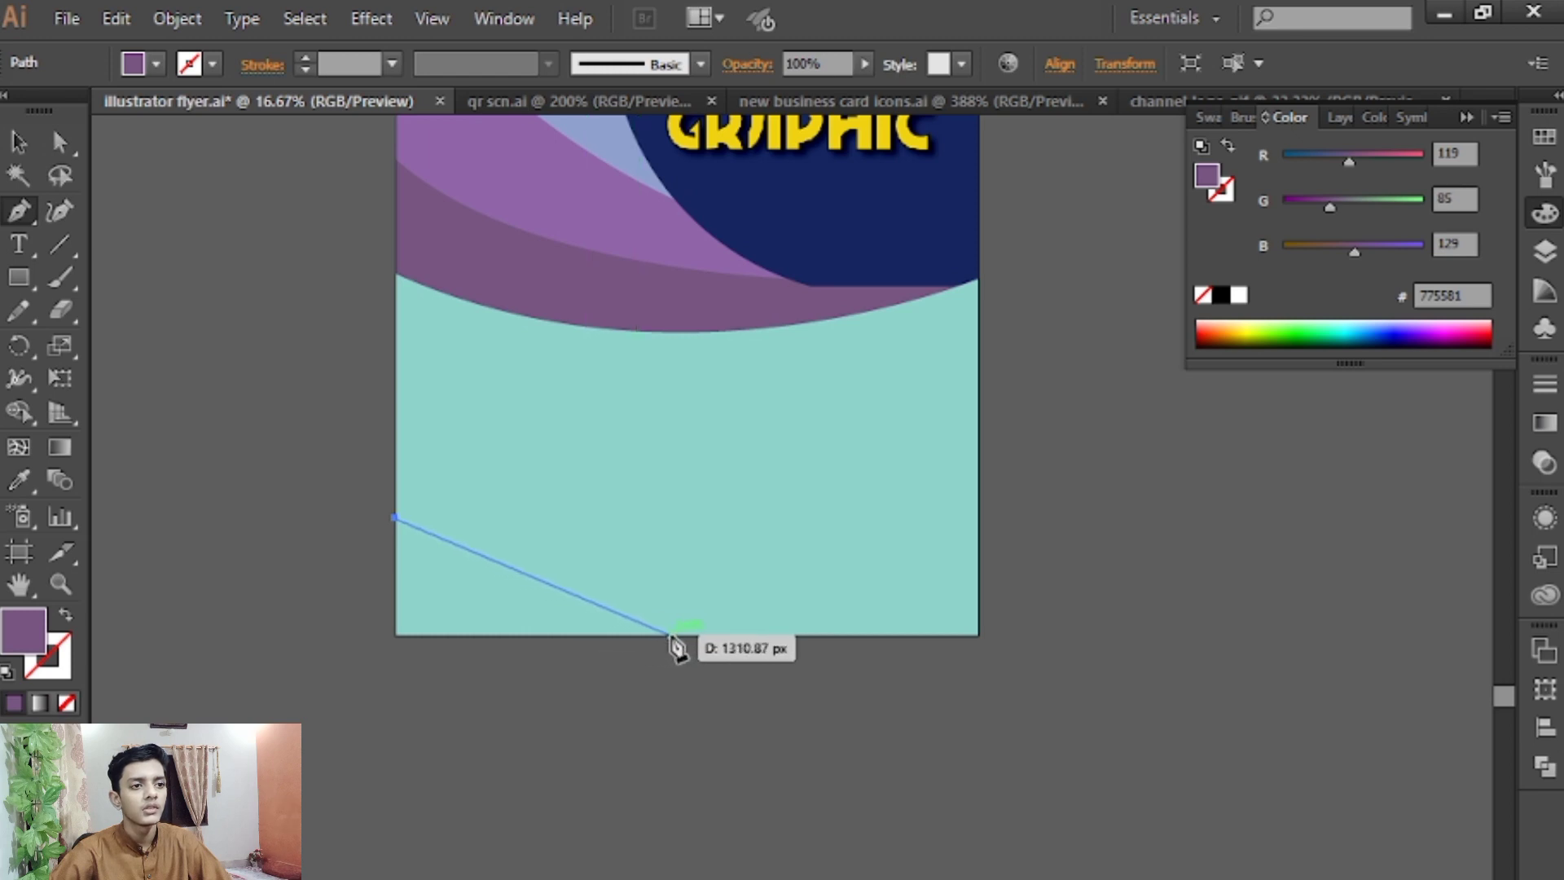
left_click_drag(672, 634, 792, 753)
left_click(672, 633)
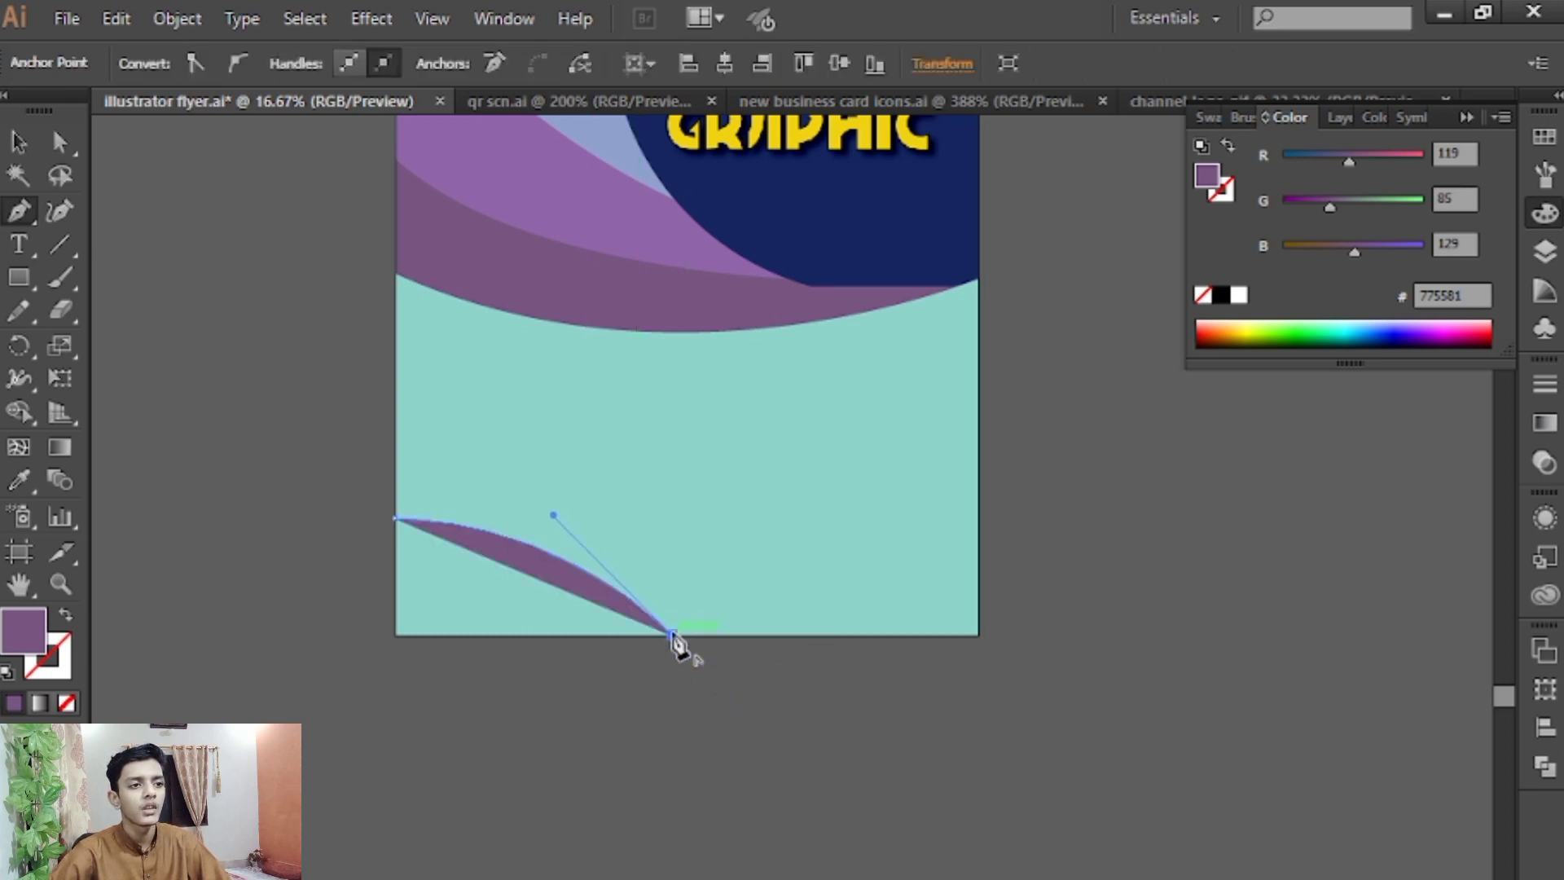
left_click(396, 634)
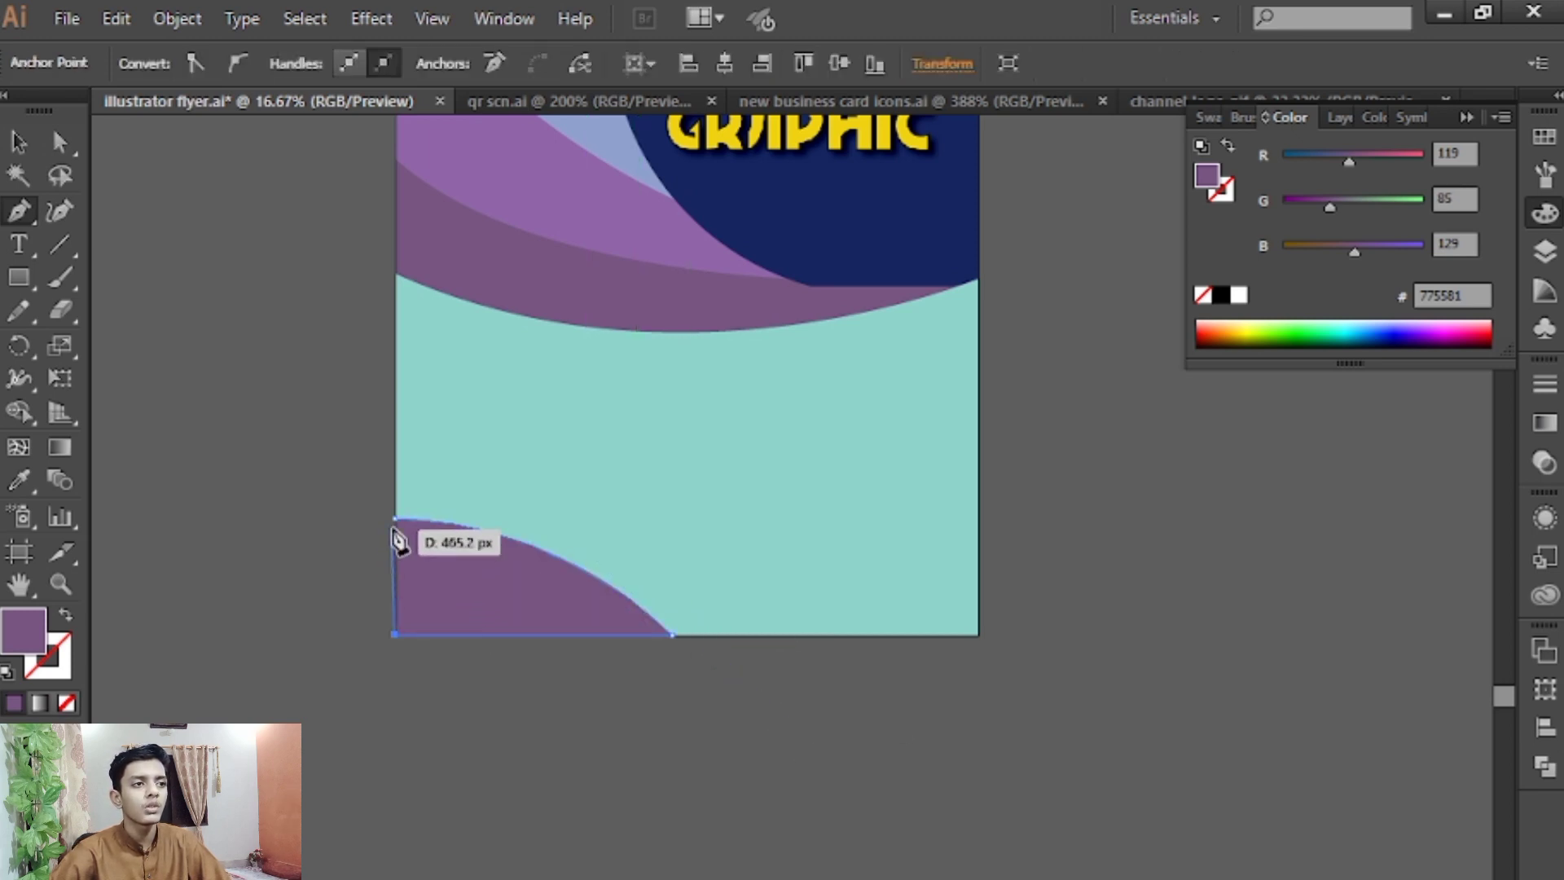
left_click(395, 519)
left_click_drag(651, 572, 524, 528)
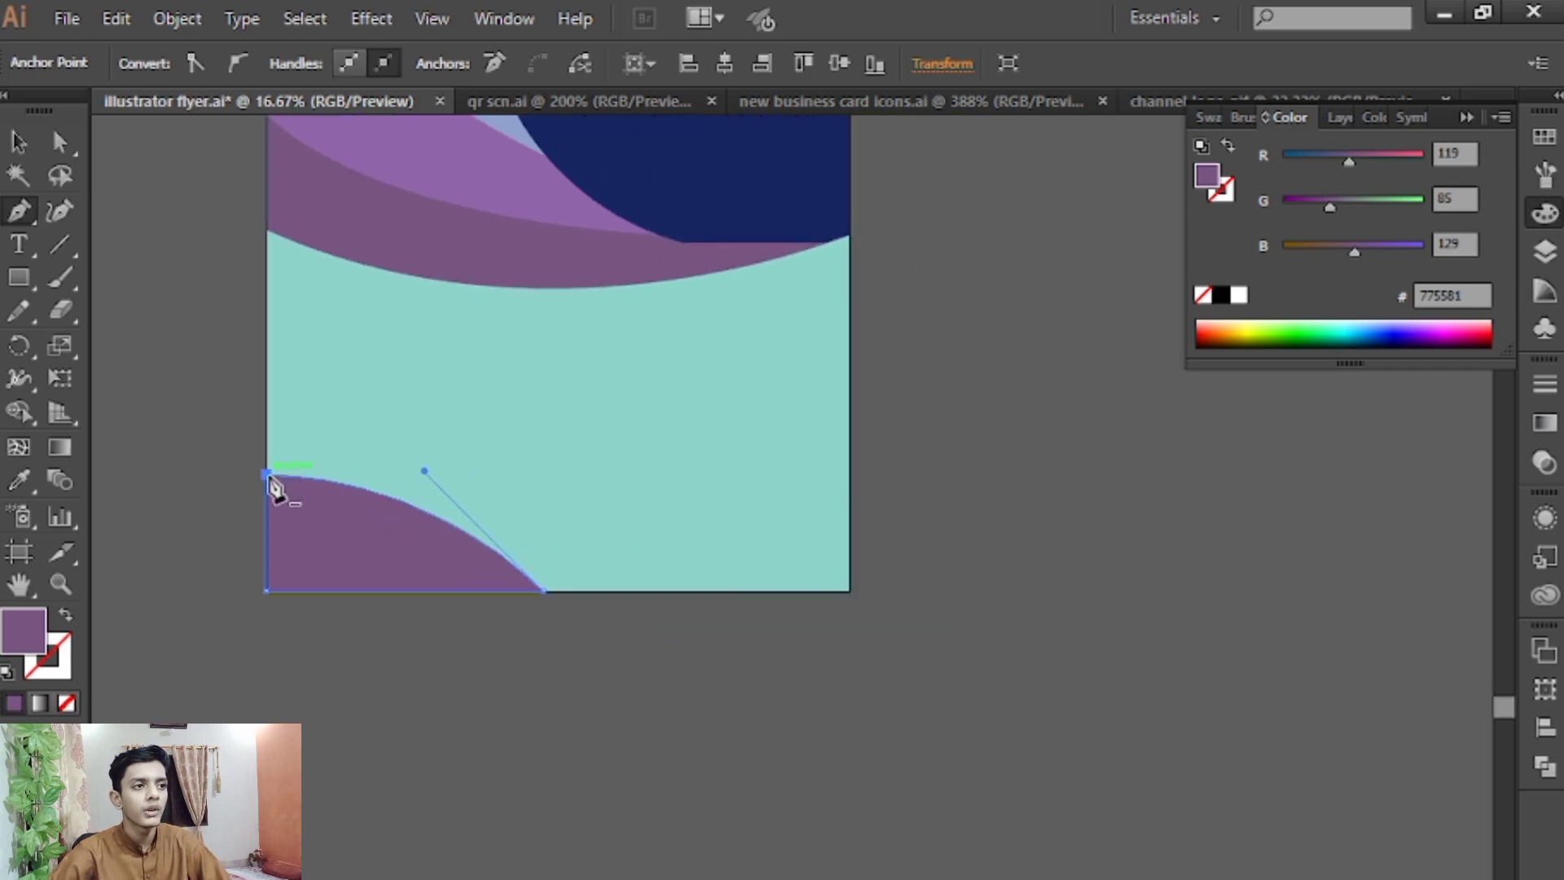
left_click(19, 142)
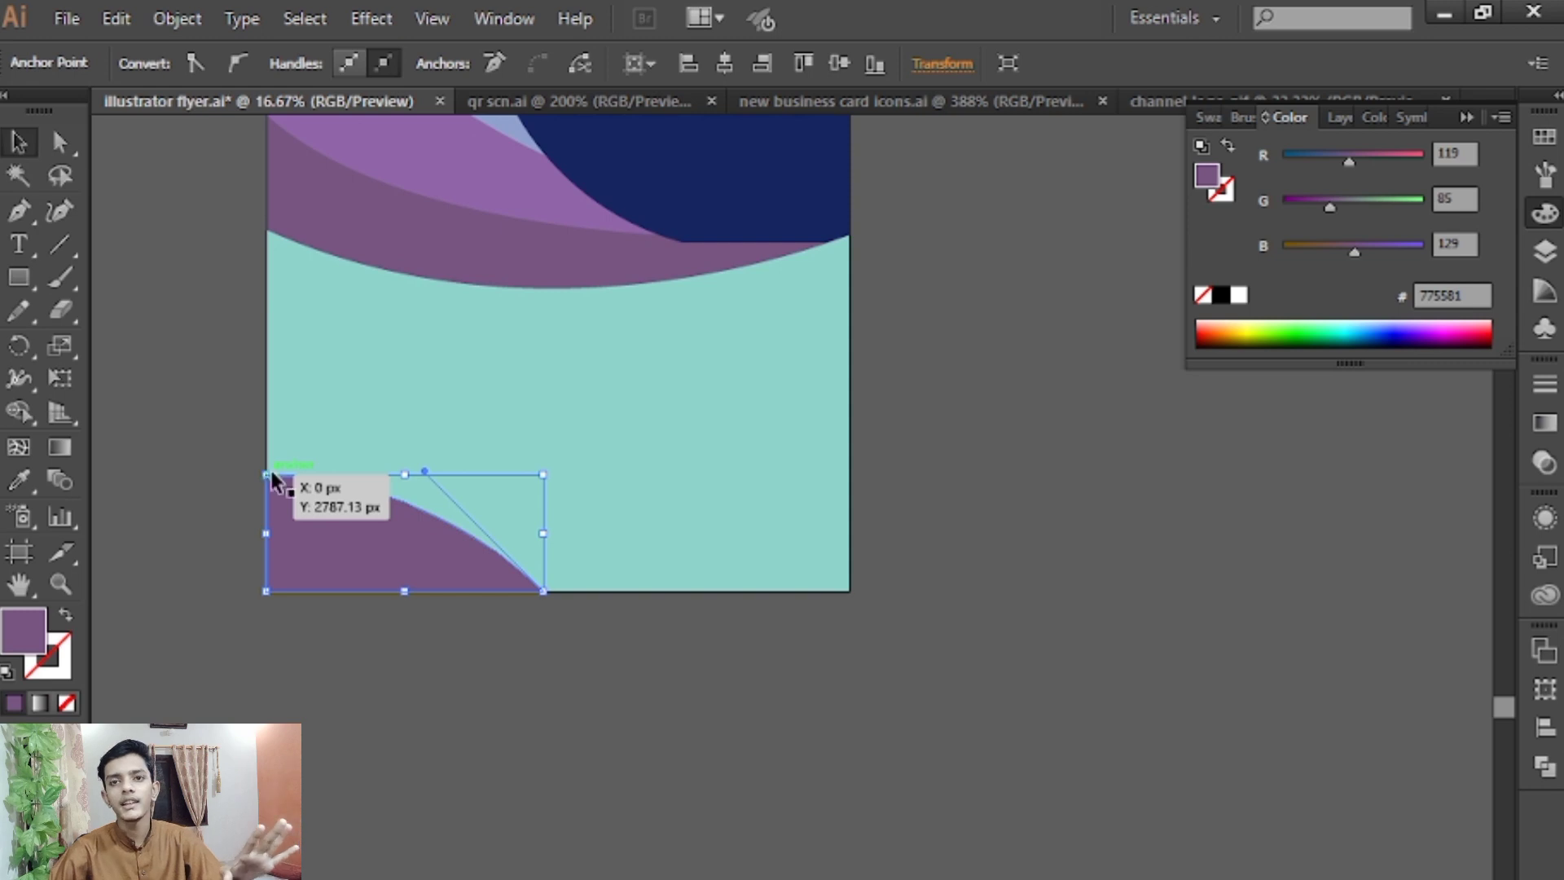
Fill the lower-left corner shape with the light blue #90A1CC sampled from the top curved shape
scroll(325, 456, "up", 3)
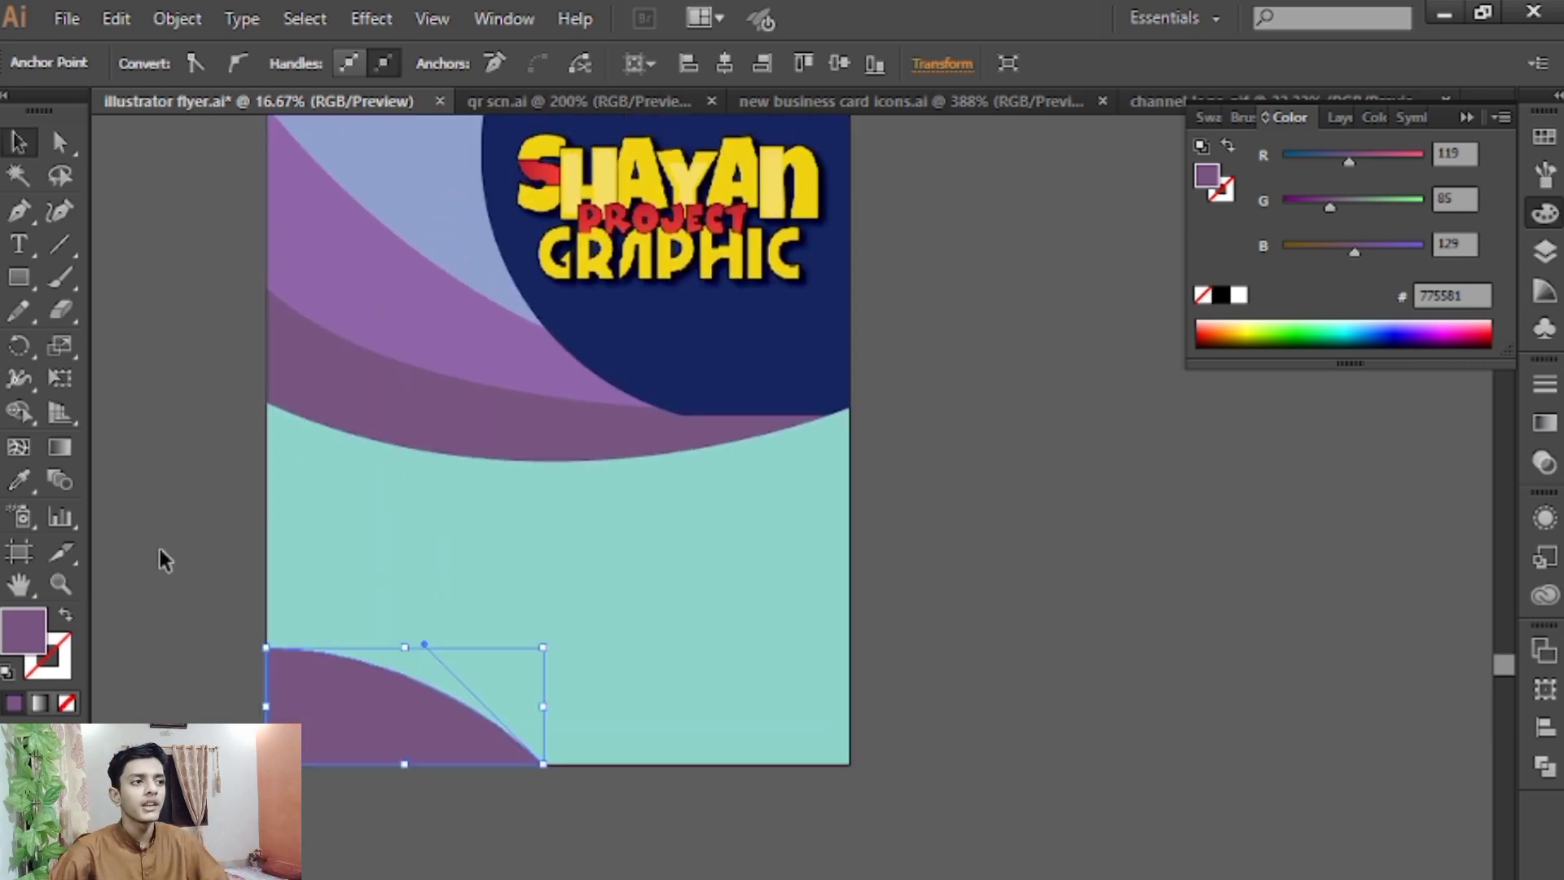
left_click(18, 480)
left_click(408, 173)
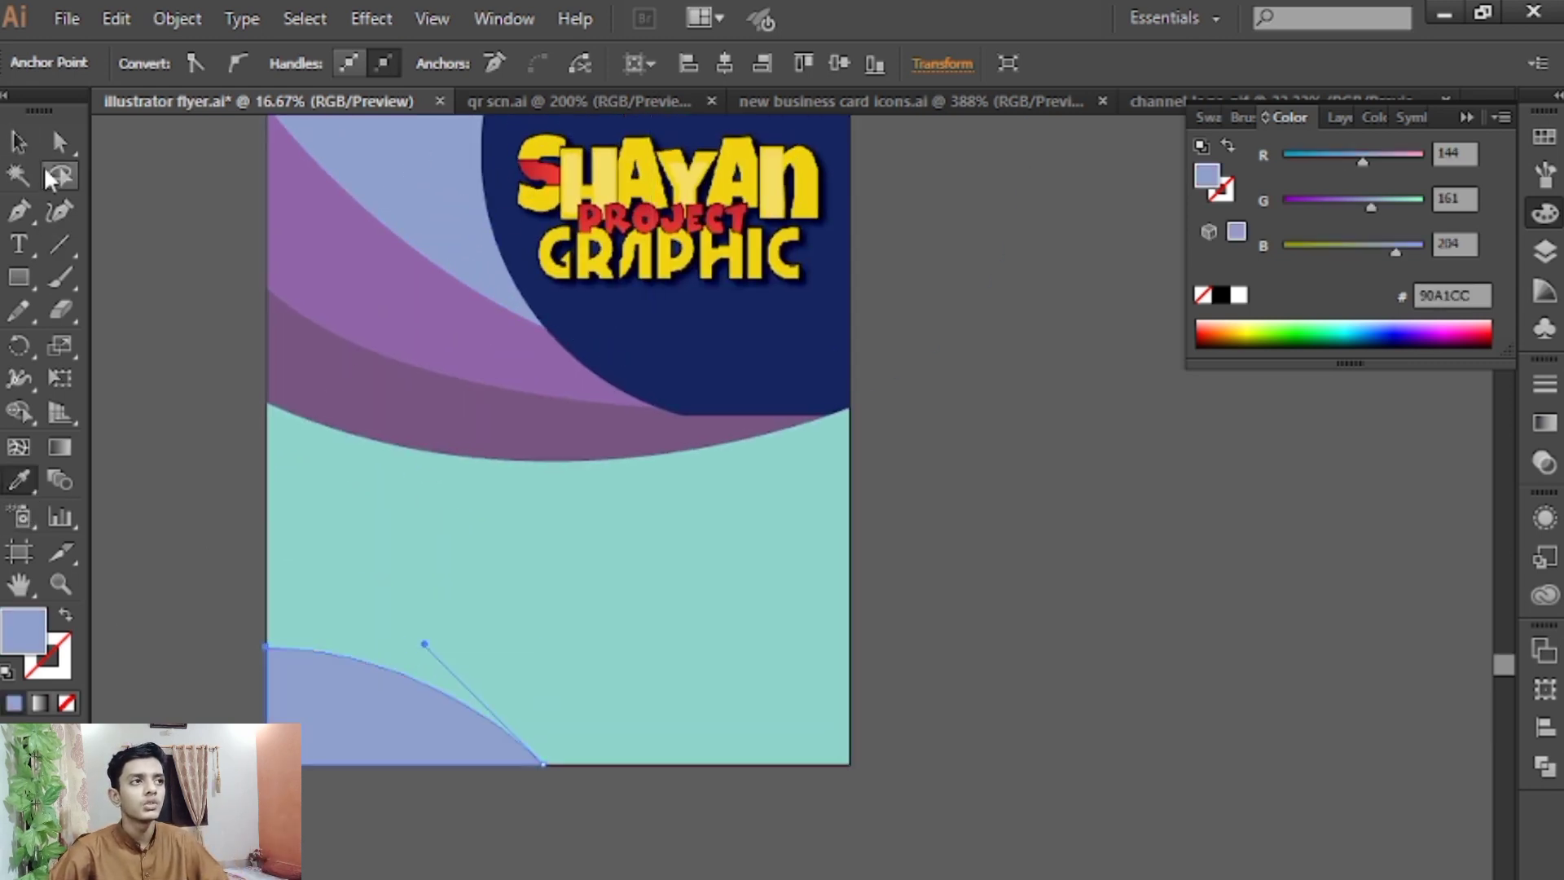
key("v")
left_click(590, 588)
Draw a closed Pen shape over the footer corner, arching from the light blue shape's upper-left point to a farther point on the bottom edge
left_click_drag(657, 608, 723, 518)
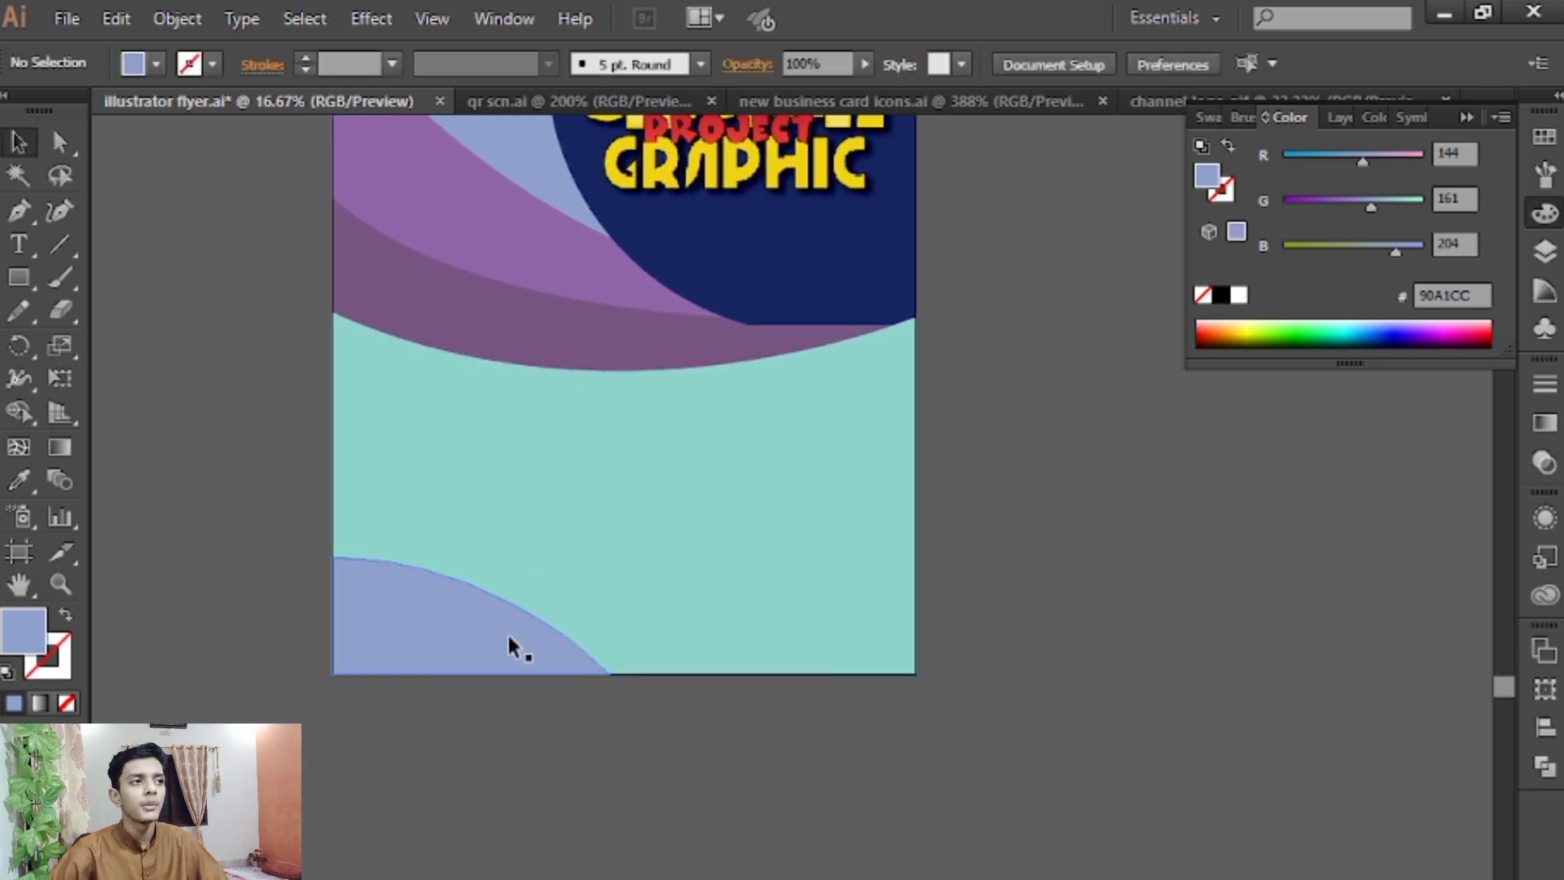
left_click(18, 211)
left_click(331, 557)
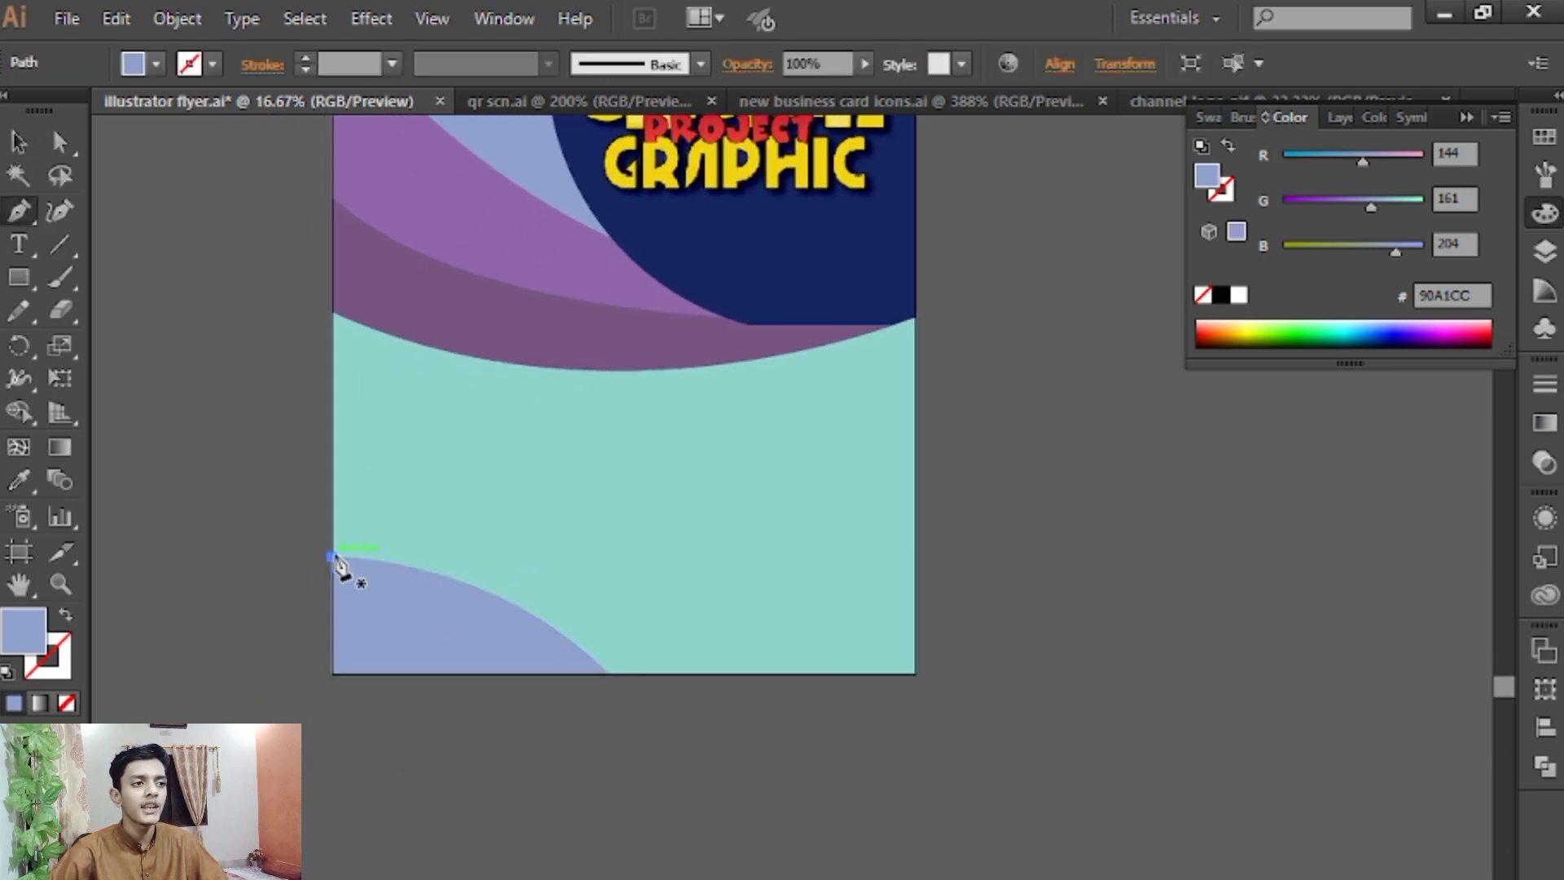
left_click_drag(618, 616, 451, 547)
left_click_drag(638, 604, 799, 737)
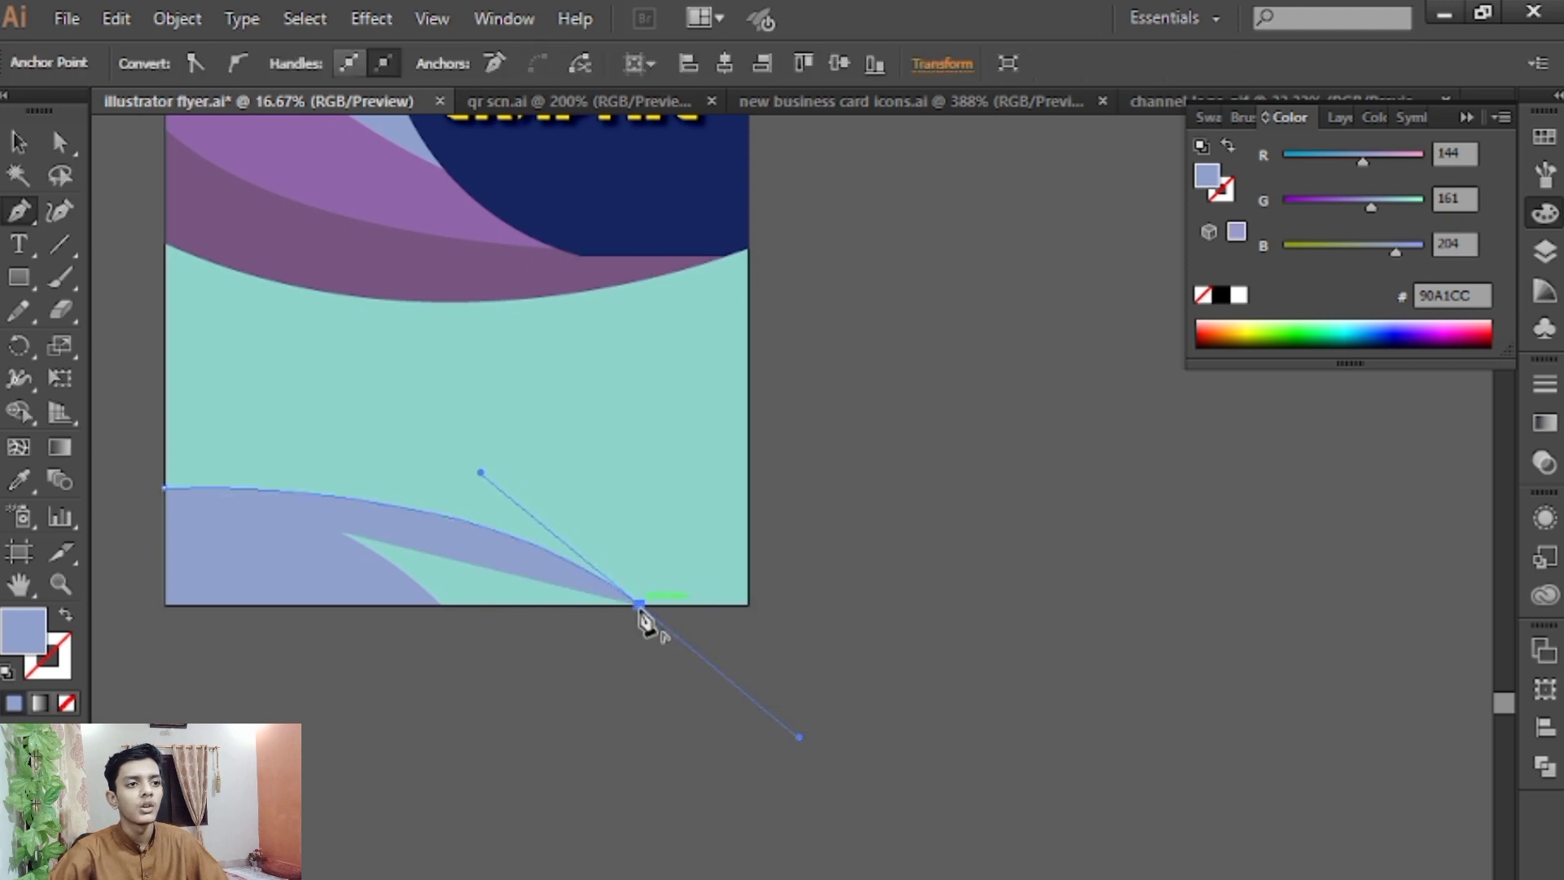
left_click(638, 604)
left_click(165, 604)
left_click(166, 488)
Fill the wider footer shape with the purple #9066A9 sampled from the header band
left_click(18, 143)
key("i")
left_click(245, 145)
Draw a closed Pen shape arching from the left edge to the artboard's lower-right corner and fill it with the header's dark purple #775581
key("p")
left_click(165, 488)
left_click_drag(749, 604, 962, 771)
left_click(749, 604)
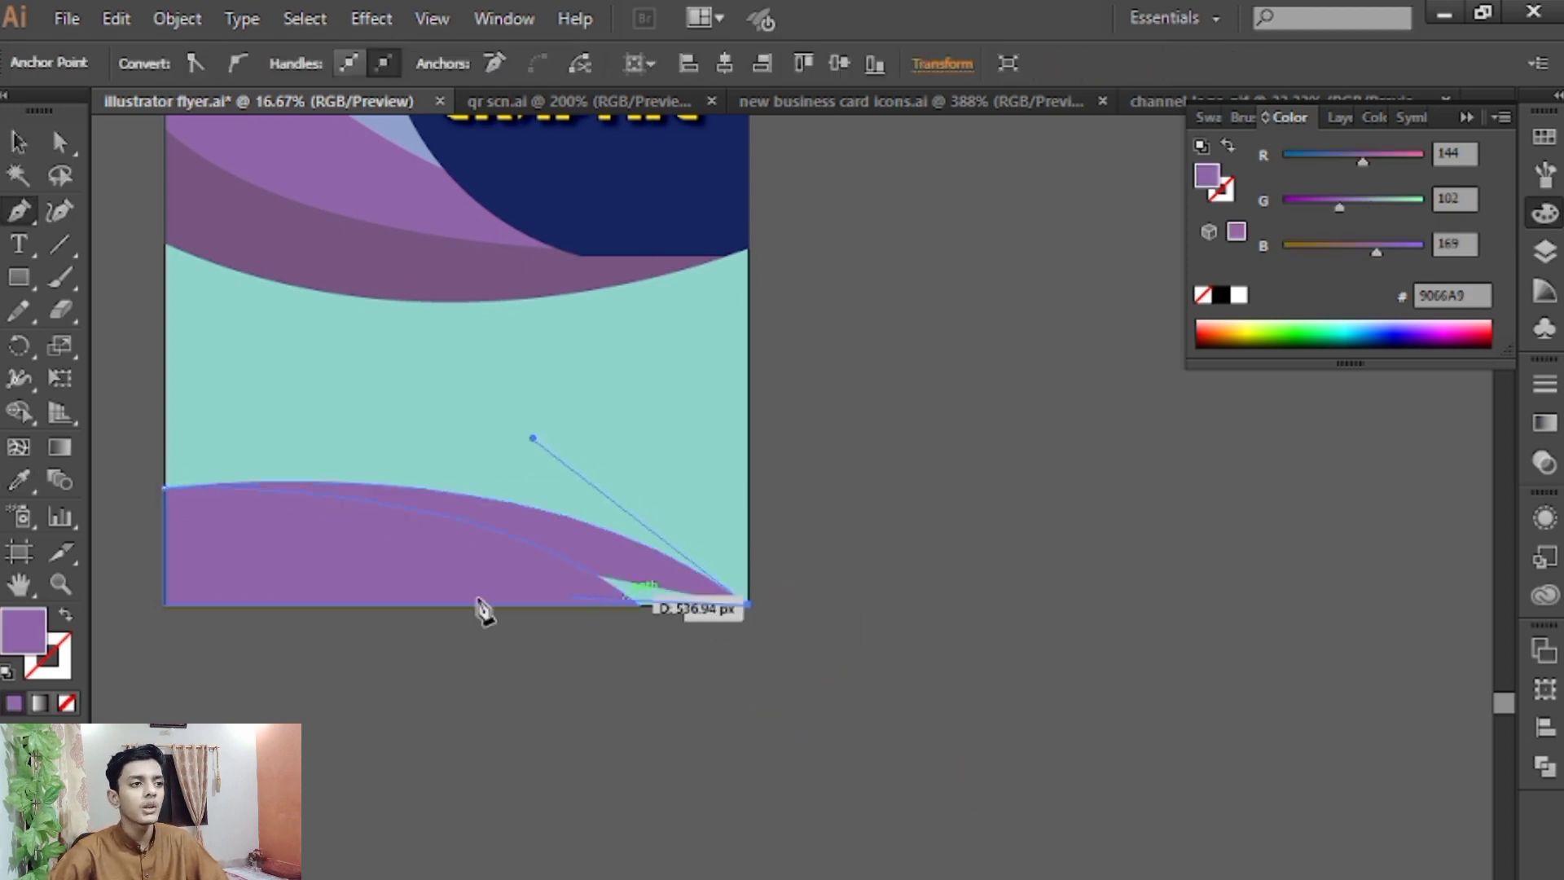
left_click(166, 604)
left_click(165, 487)
left_click(18, 480)
left_click(287, 221)
Move the dark purple footer shape down below the artboard and raise the lighter purple footer shape slightly above the light blue one
left_click_drag(323, 499, 324, 551)
left_click(273, 511)
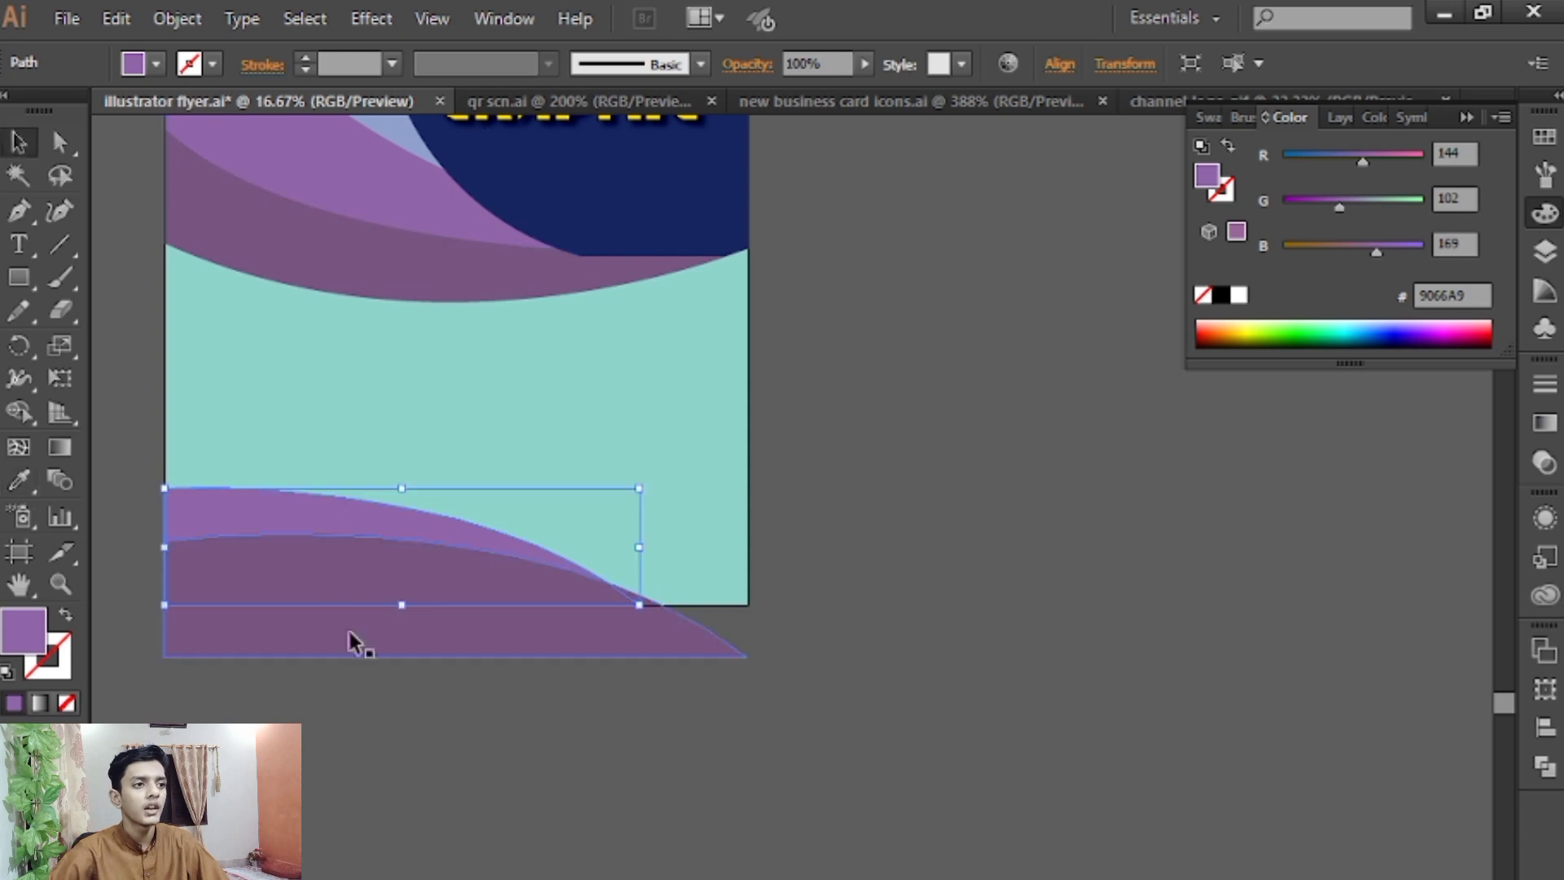
left_click_drag(356, 643, 362, 705)
left_click_drag(359, 562, 359, 527)
Arrange the light blue corner shape in front of the purple footer shape
right_click(359, 597)
mouse_move(424, 815)
left_click(619, 765)
left_click(928, 604)
Apply the header band's dark purple #775581 to the curved shape below the artboard with the Eyedropper
left_click(489, 663)
left_click(23, 479)
left_click(18, 143)
left_click(334, 187)
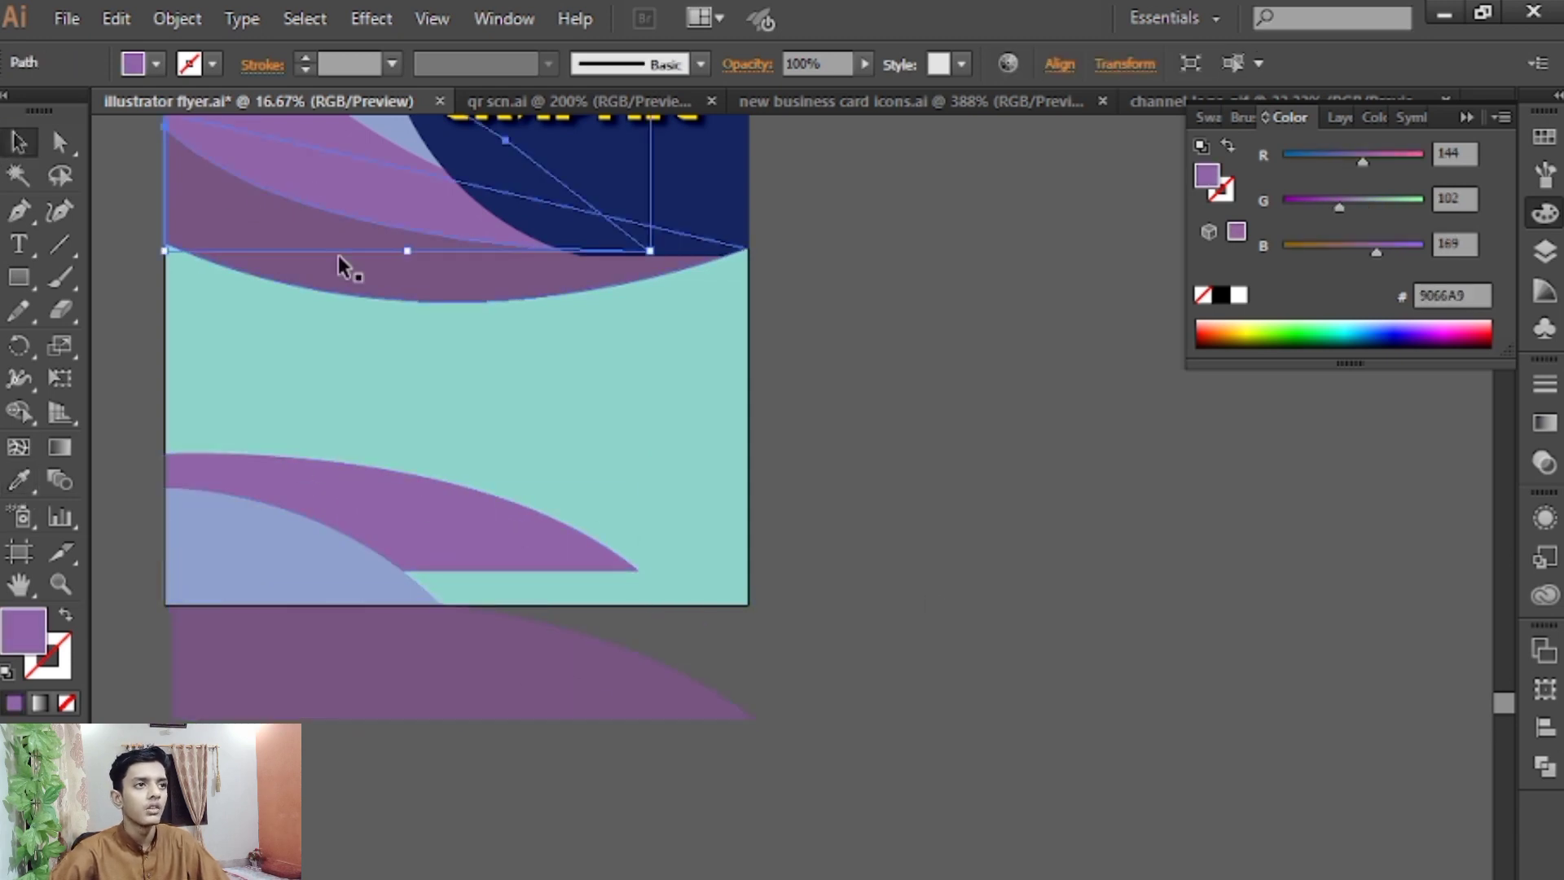
left_click(390, 660)
left_click(20, 480)
left_click(18, 143)
Bring the purple and light blue footer shapes to the front together
left_click(423, 525)
left_click(287, 562, "shift")
right_click(287, 562)
mouse_move(407, 821)
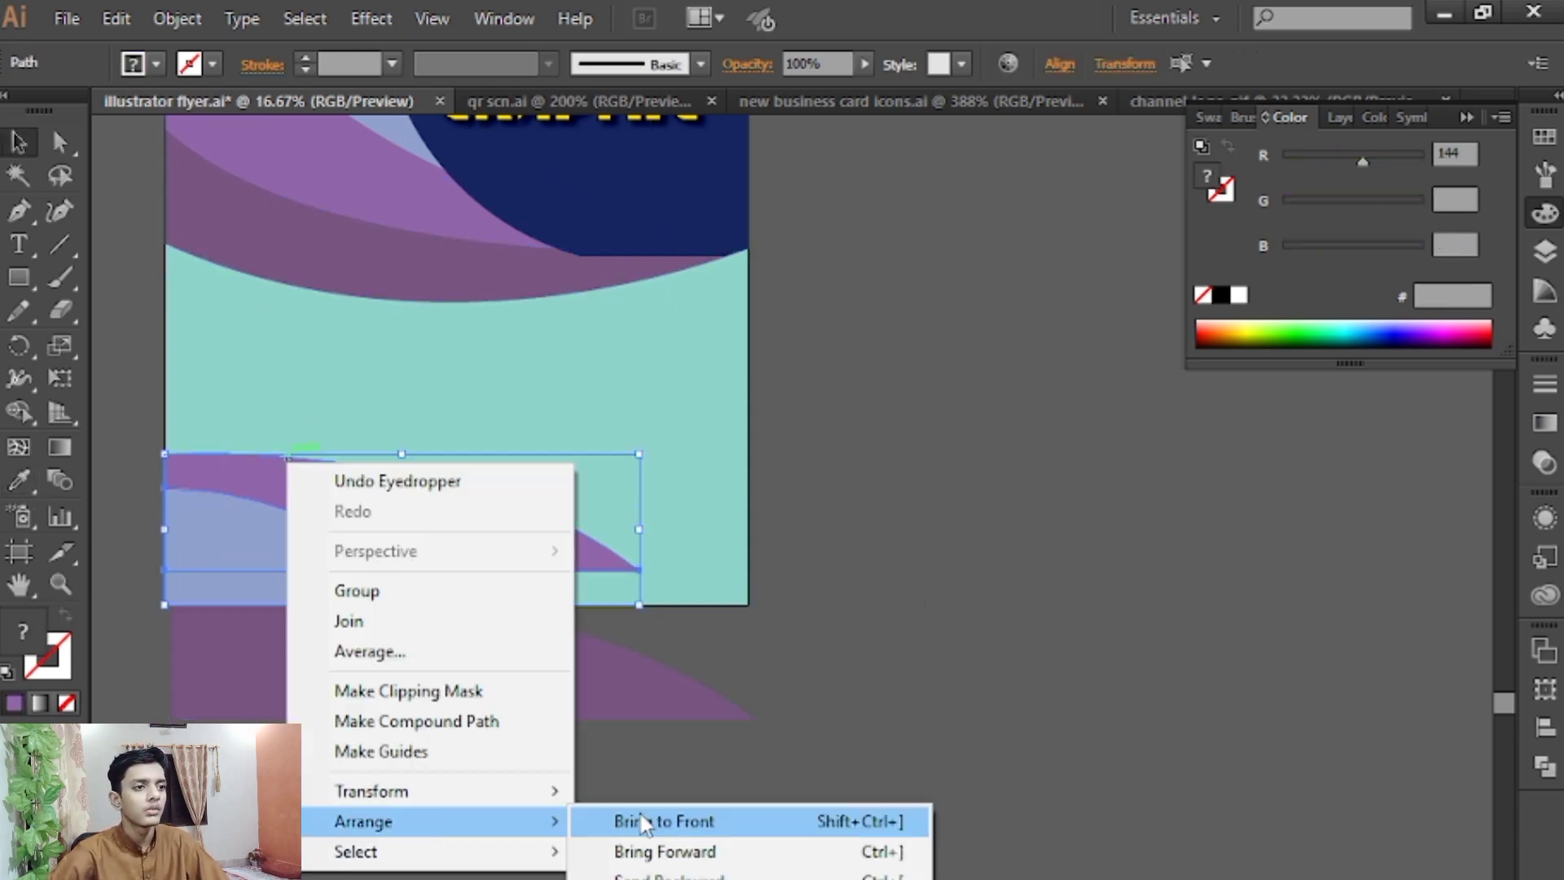
left_click(643, 823)
Move the dark purple shape up onto the artboard's bottom edge and stretch the lighter purple shape down to that edge
left_click_drag(609, 678, 603, 565)
left_click(580, 643)
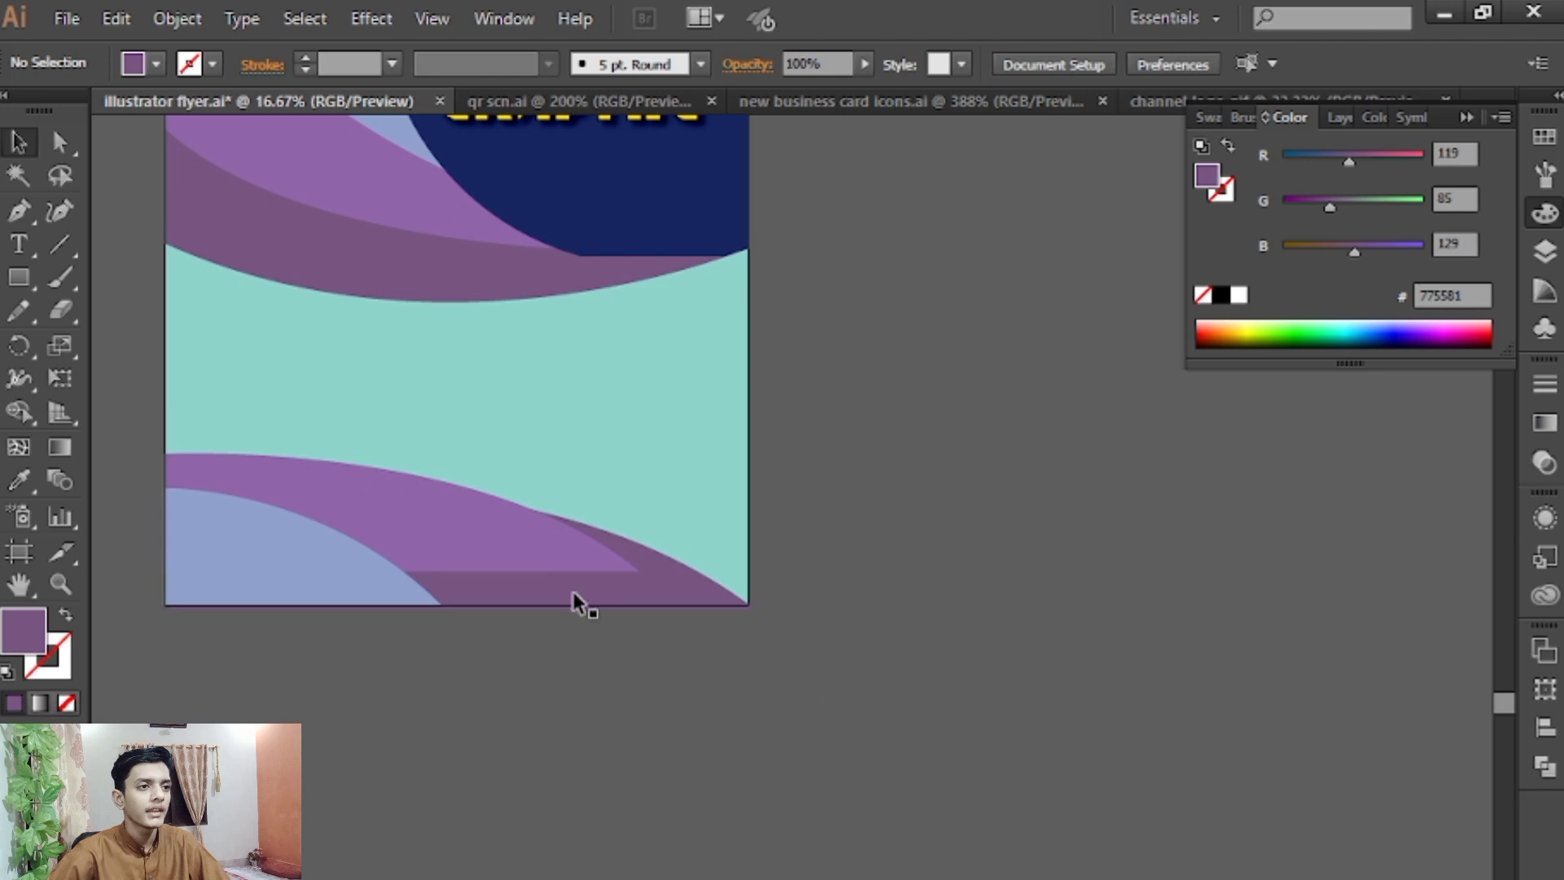
left_click(535, 564)
left_click_drag(404, 571, 407, 605)
left_click(607, 707)
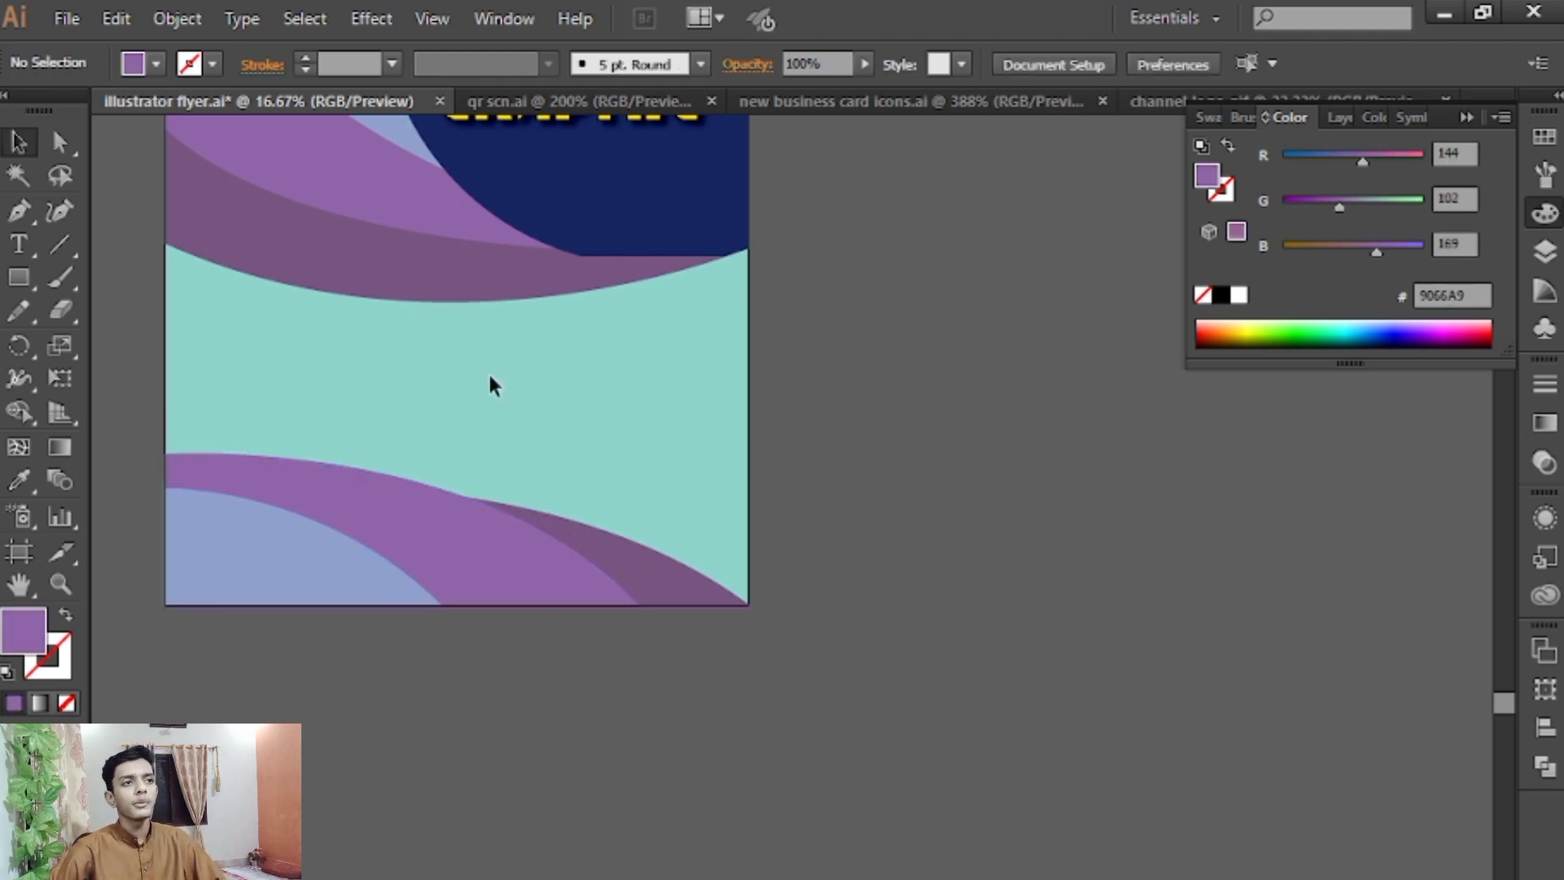
left_click_drag(640, 383, 830, 698)
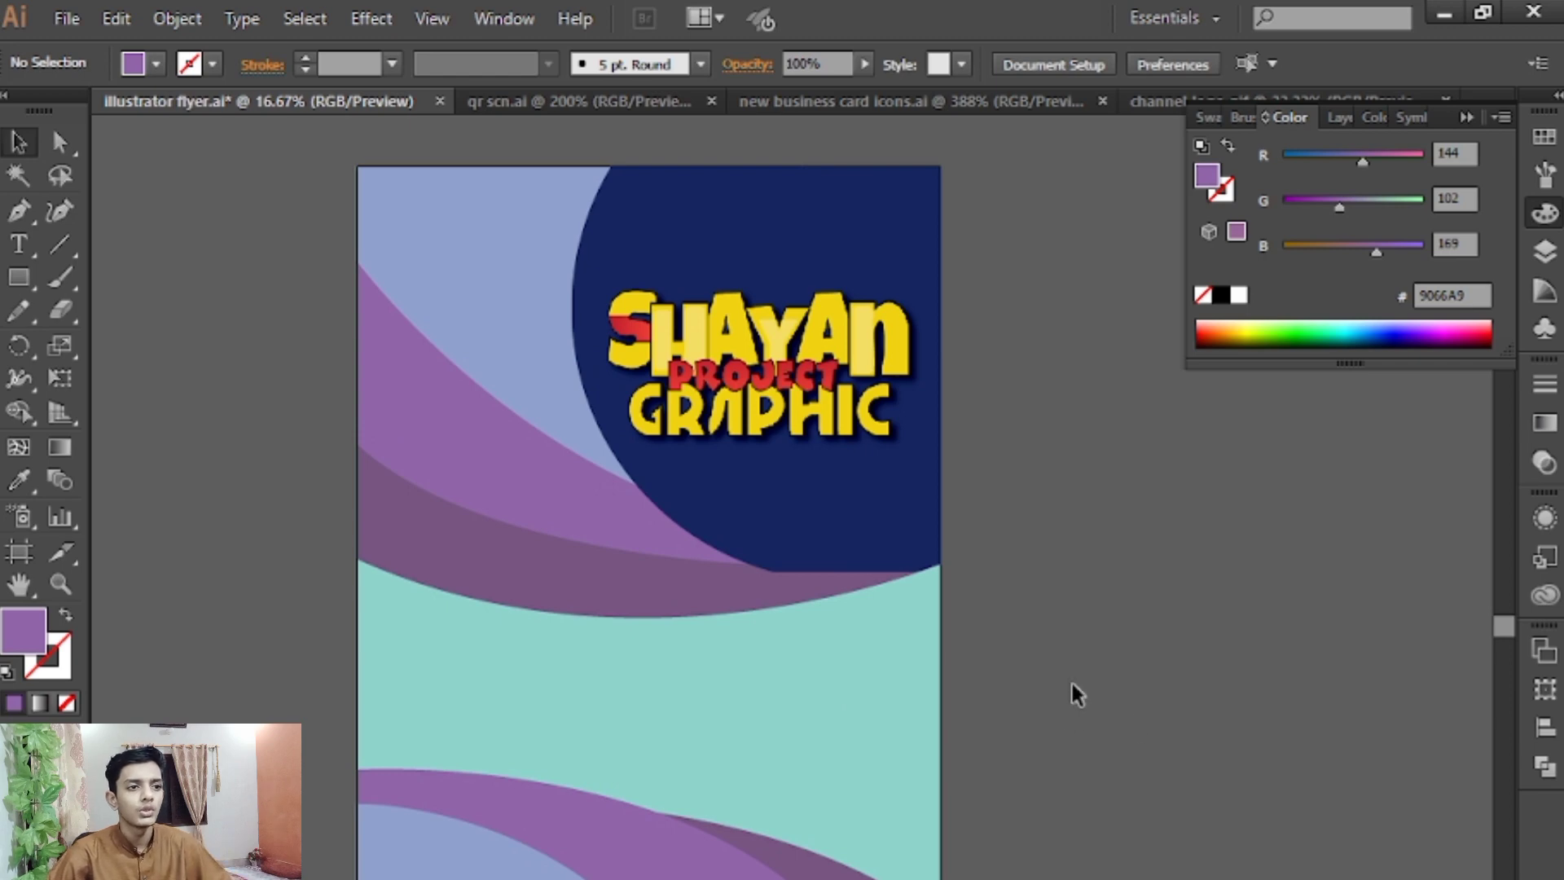
scroll(1072, 684, "down", 3)
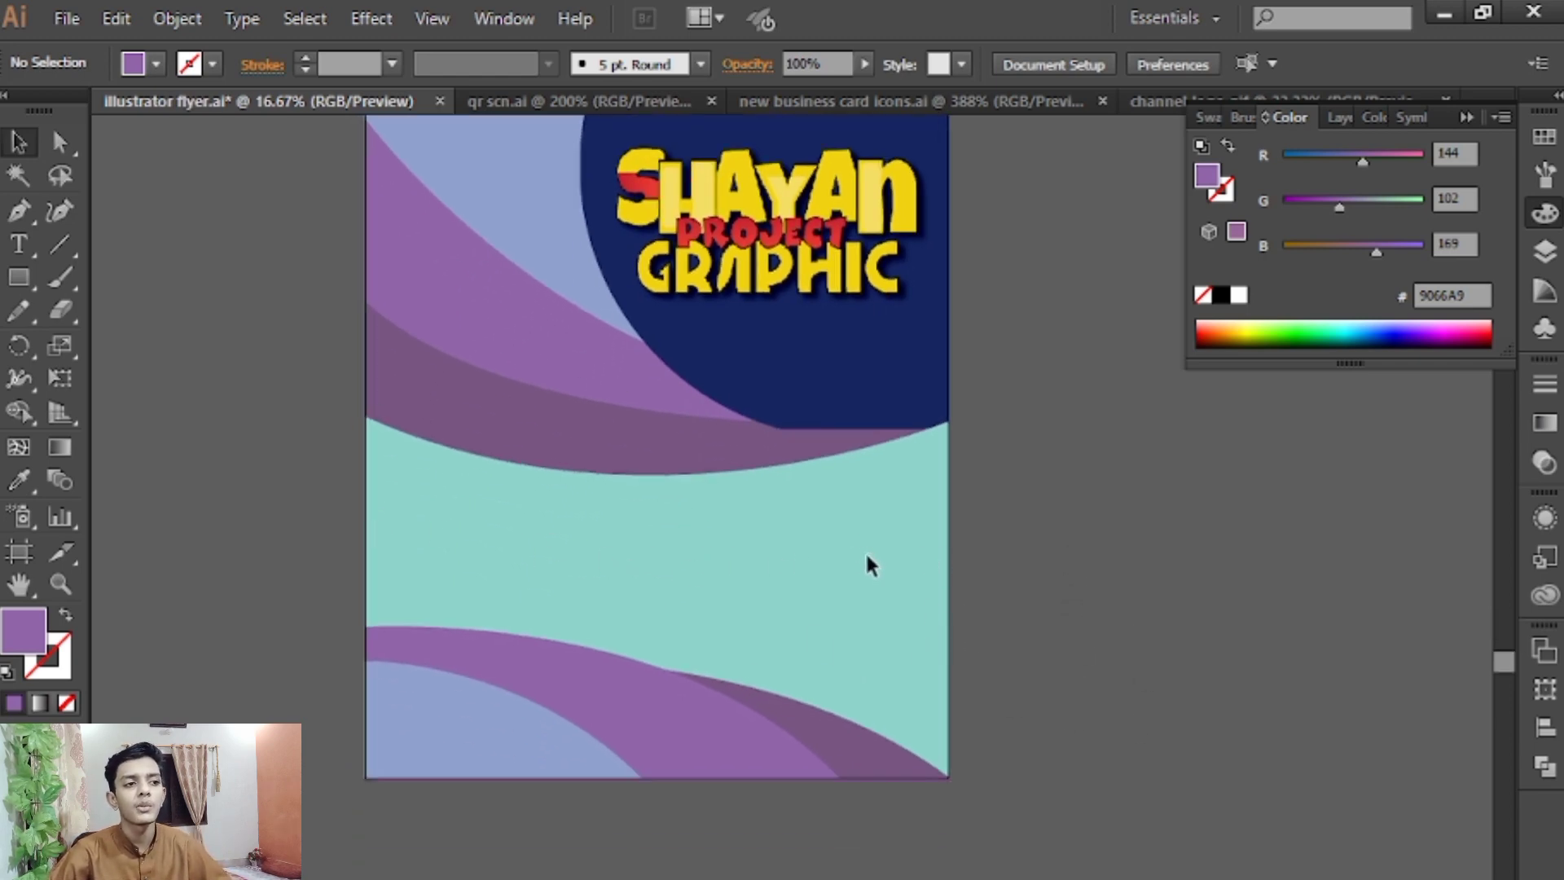
scroll(697, 602, "up", 3)
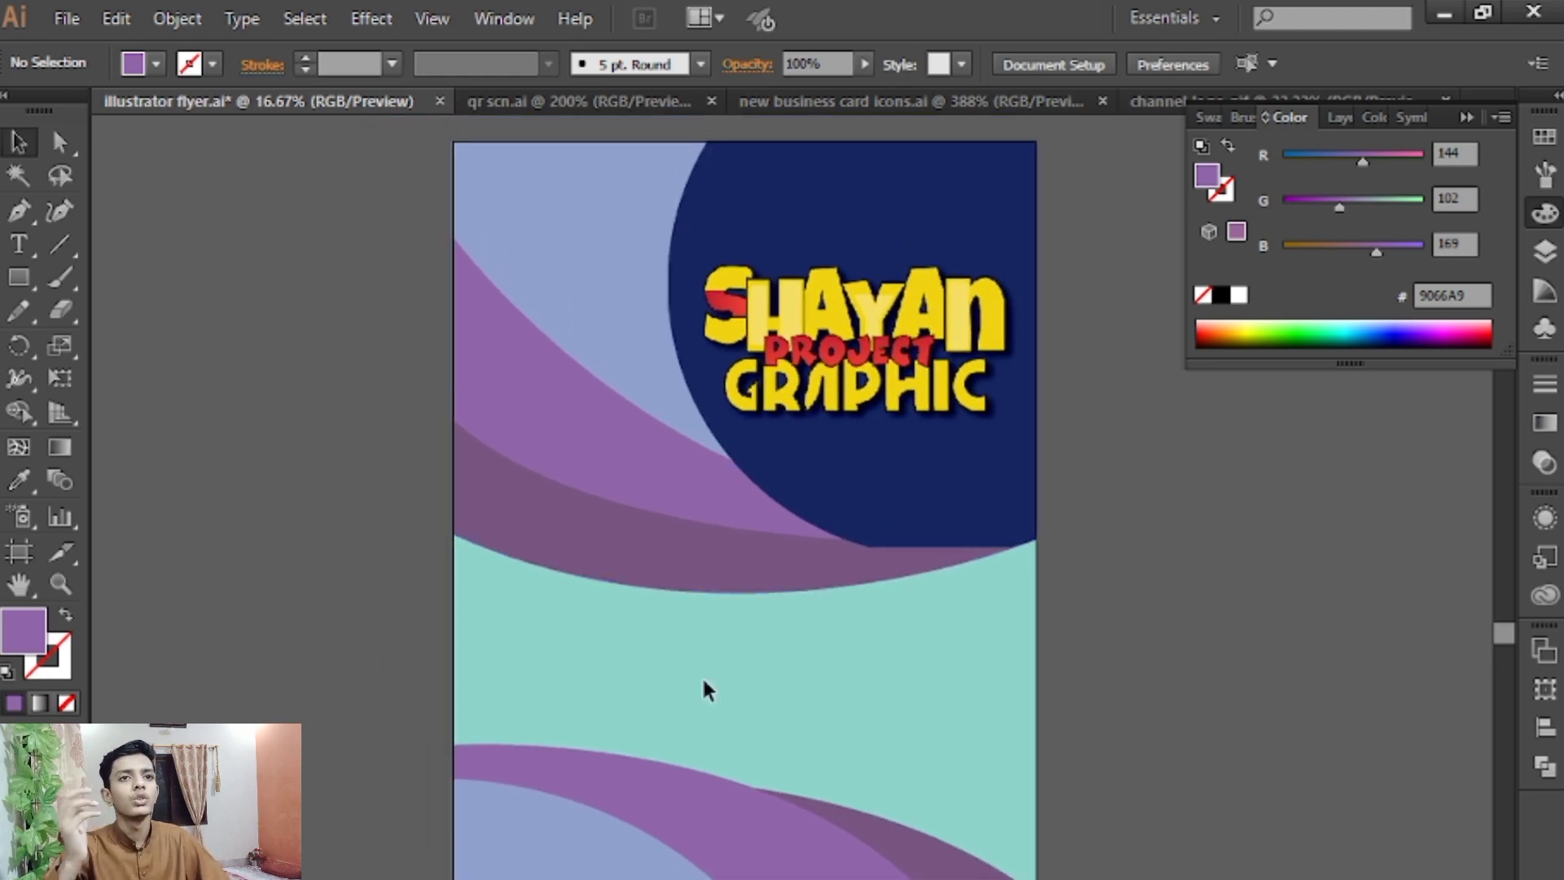
left_click_drag(748, 672, 716, 653)
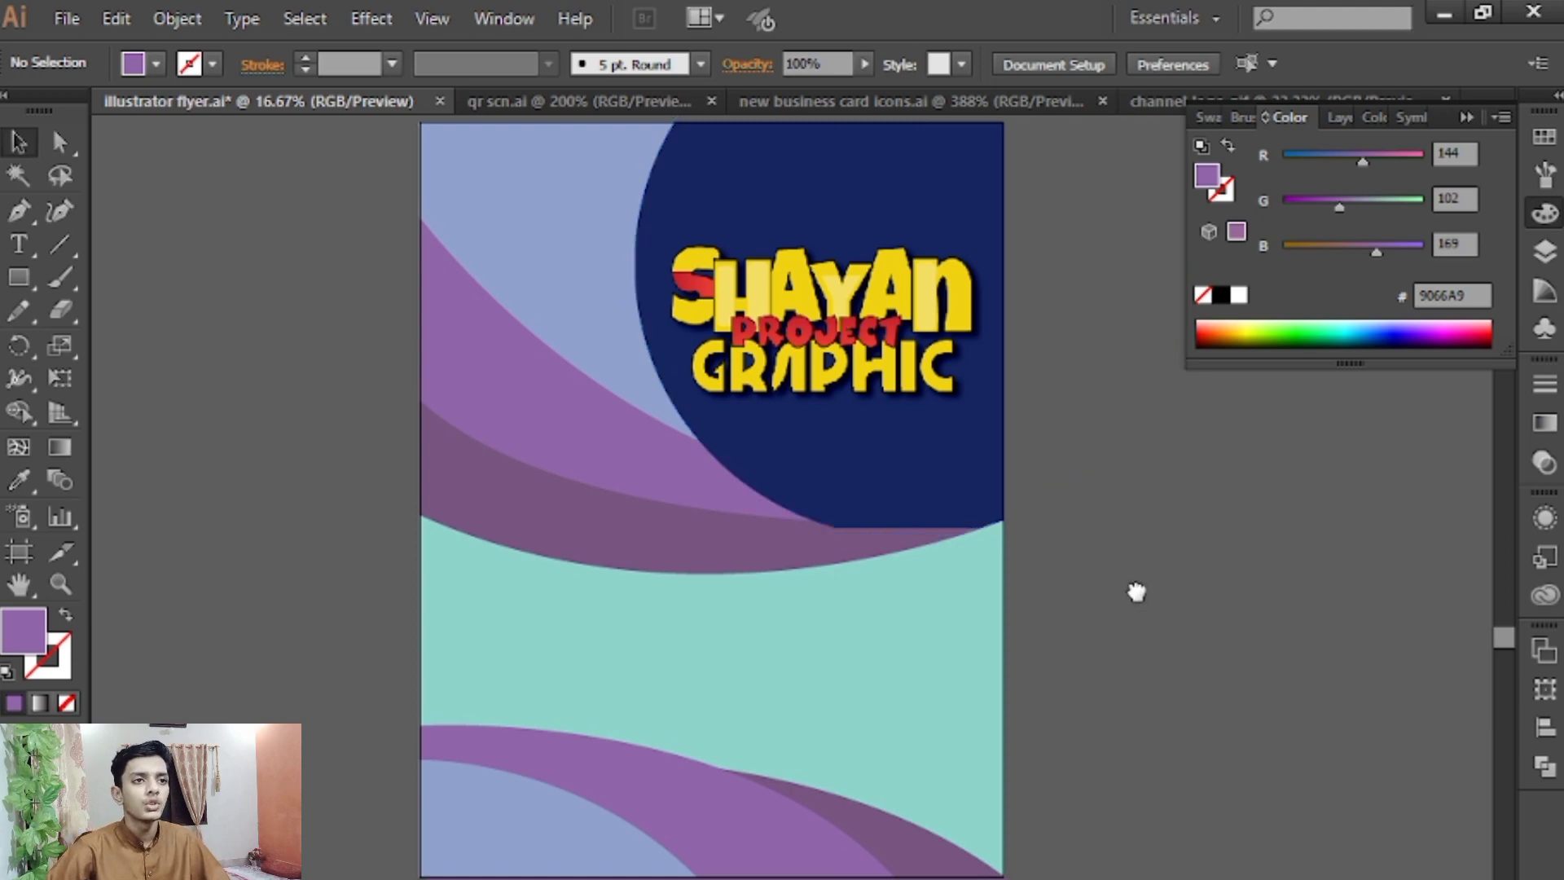
left_click_drag(1136, 592, 1166, 645)
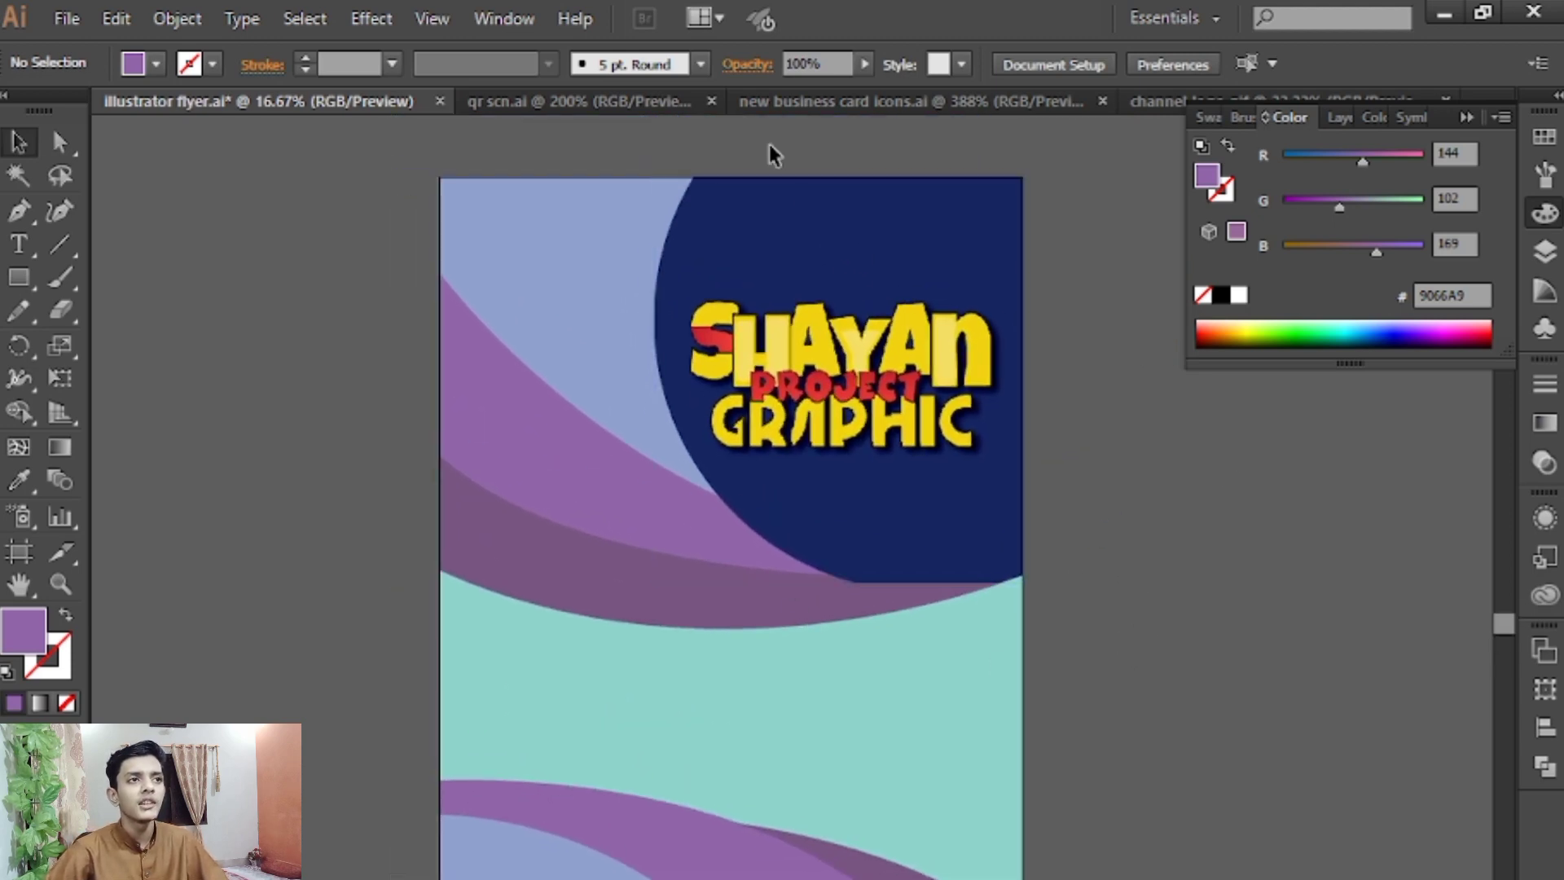
Bring the QR code from qr scn.ai into the flyer at about 494 × 496 px and place it on the lower-left footer shapes
left_click(590, 96)
left_click_drag(942, 386, 708, 559)
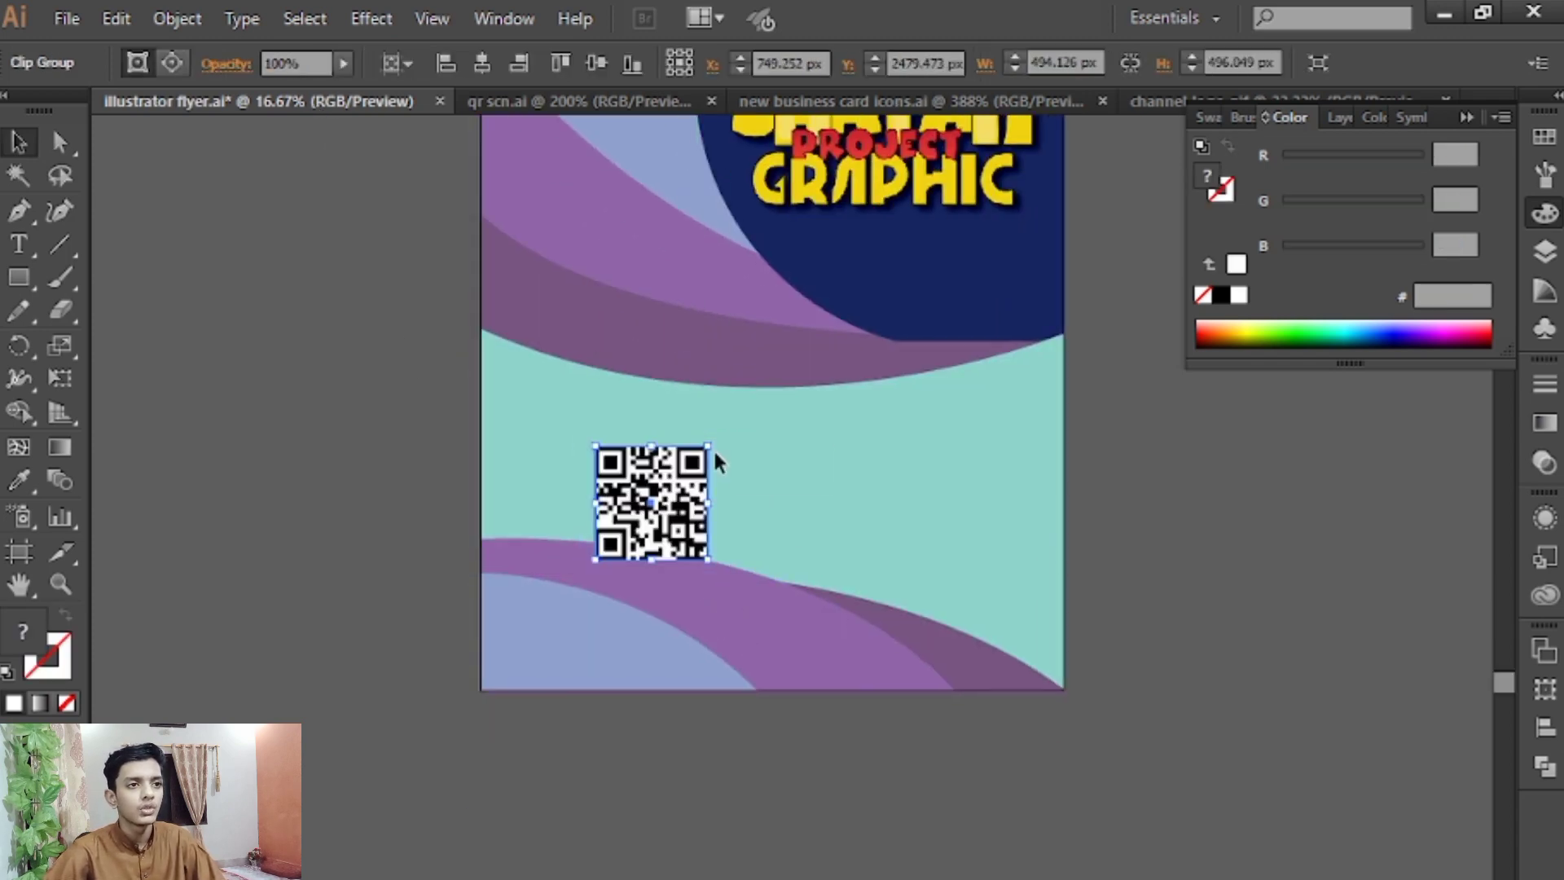
left_click_drag(689, 499, 613, 610)
left_click(361, 449)
left_click_drag(384, 381, 439, 422)
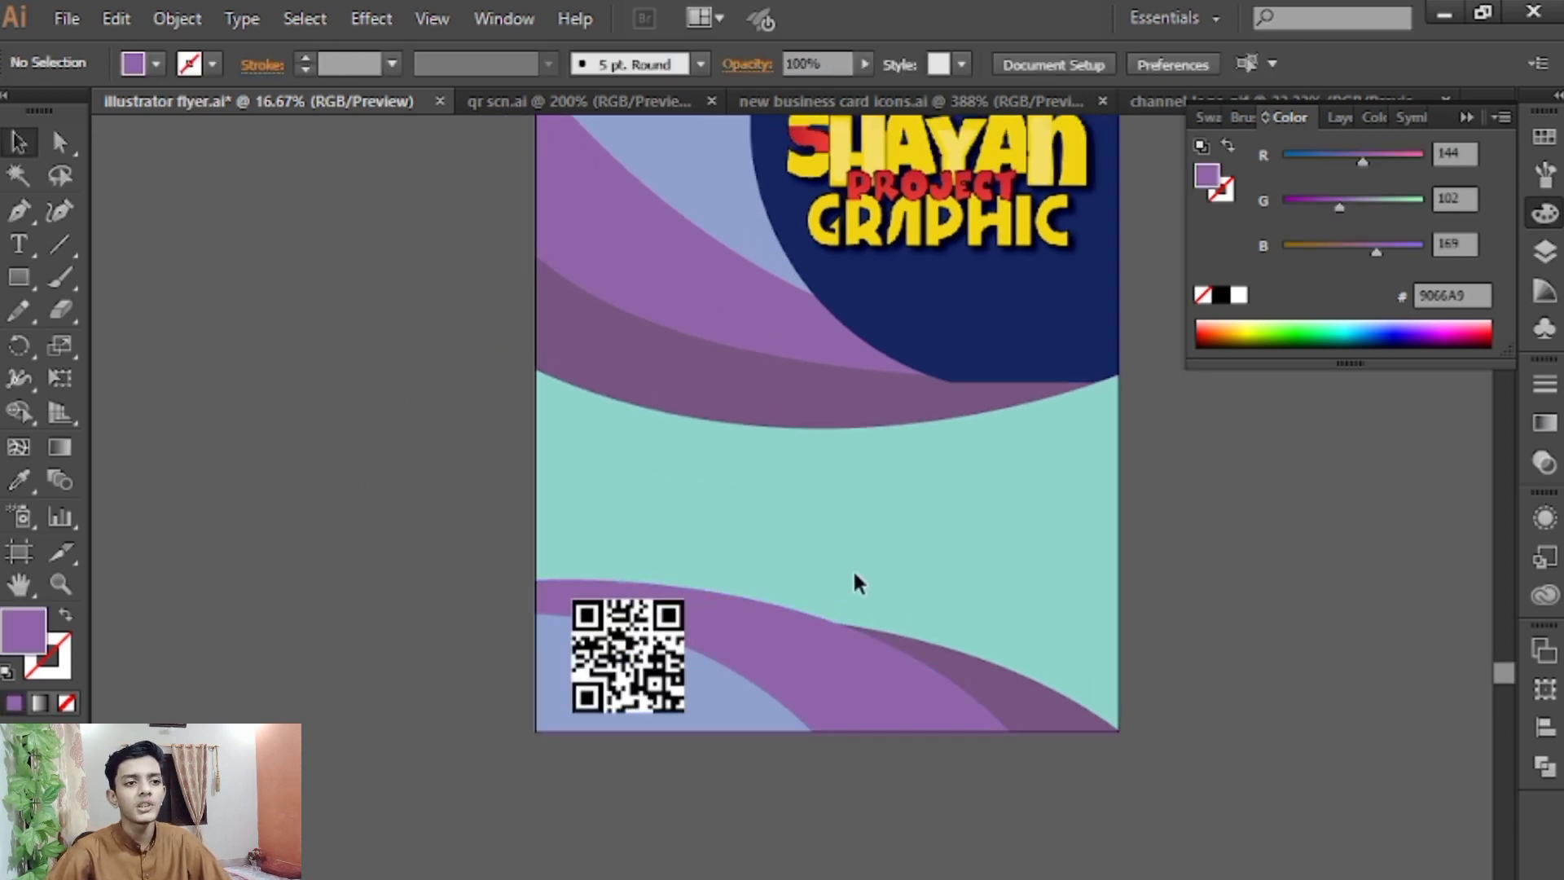
Move the purple footer shape's upper-left anchor point down along the artboard edge to the light blue shape's upper-left point
left_click(980, 658)
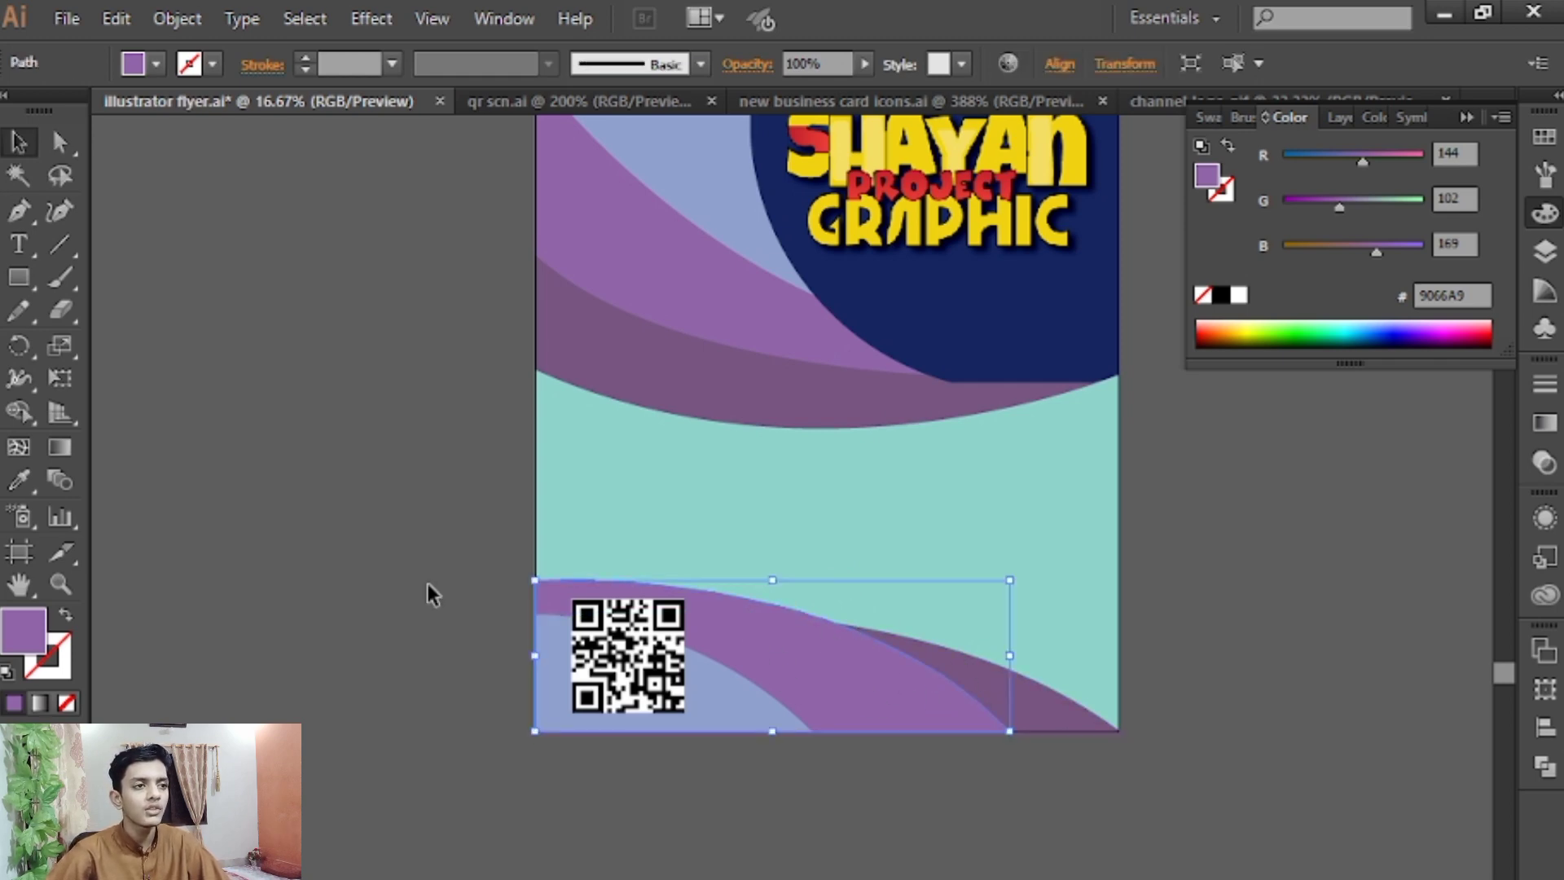
left_click(62, 140)
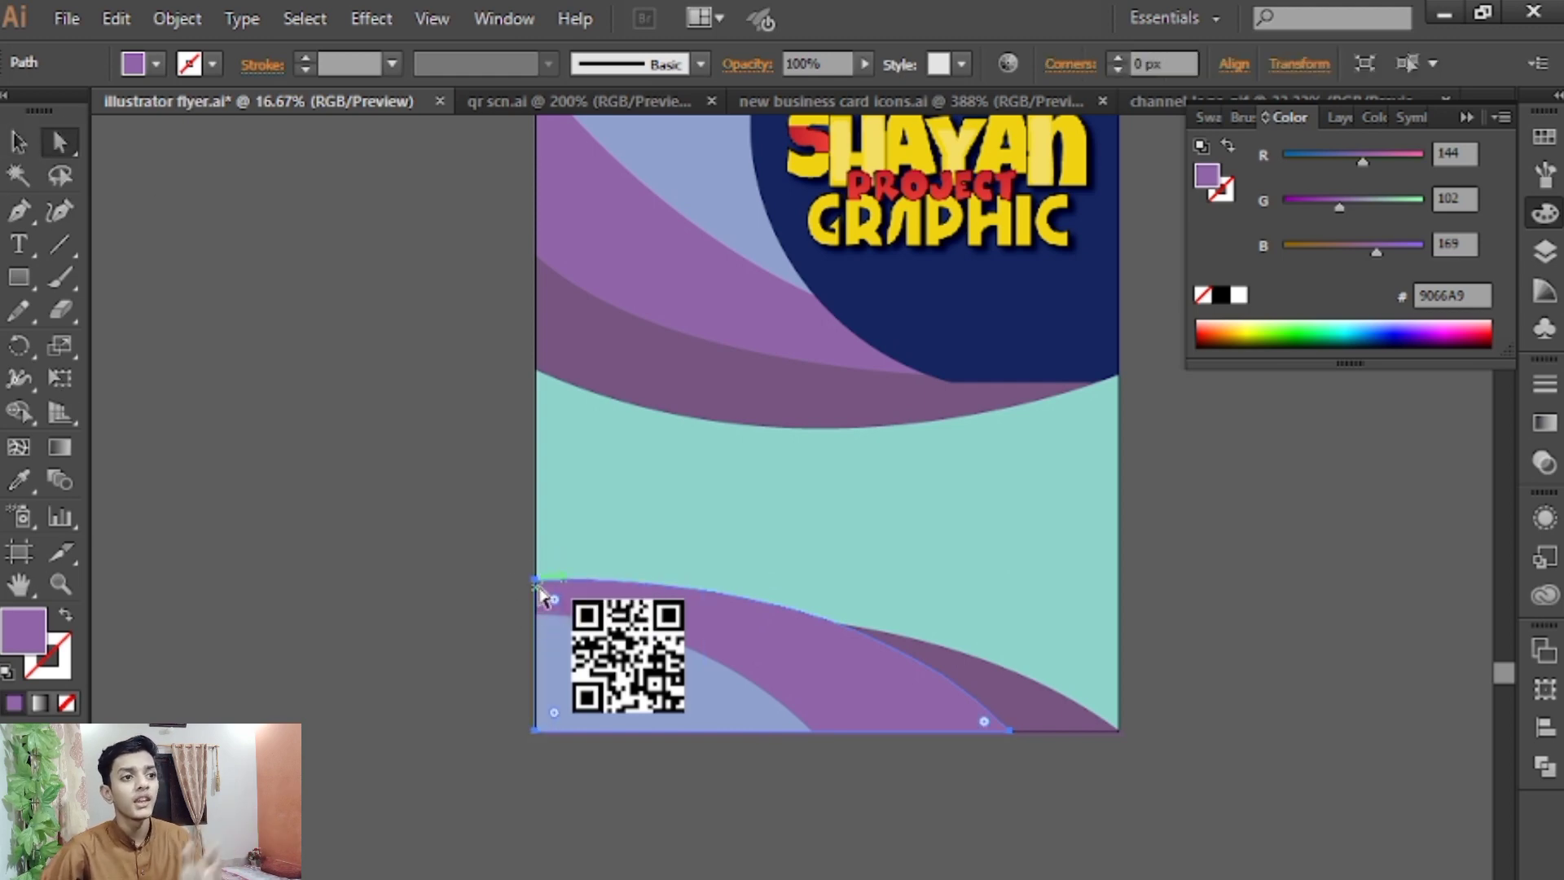
left_click_drag(536, 580, 537, 620)
left_click(954, 569)
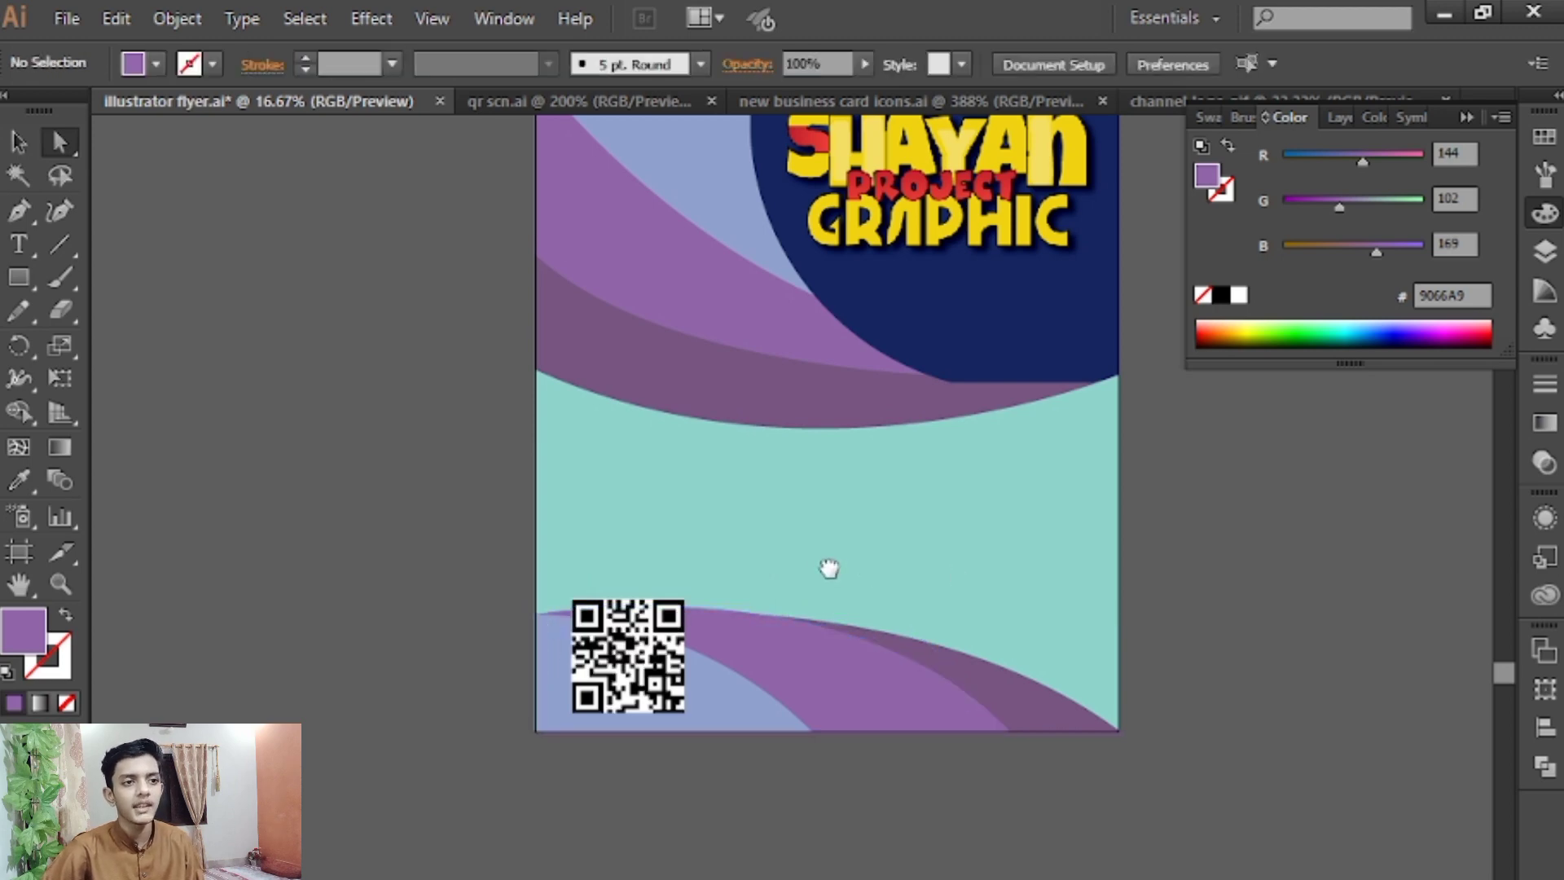
Scale the QR code down proportionally, keeping it within the footer's lower-left corner
left_click_drag(830, 569, 933, 498)
left_click(19, 144)
left_click_drag(784, 598, 746, 631)
left_click(837, 604)
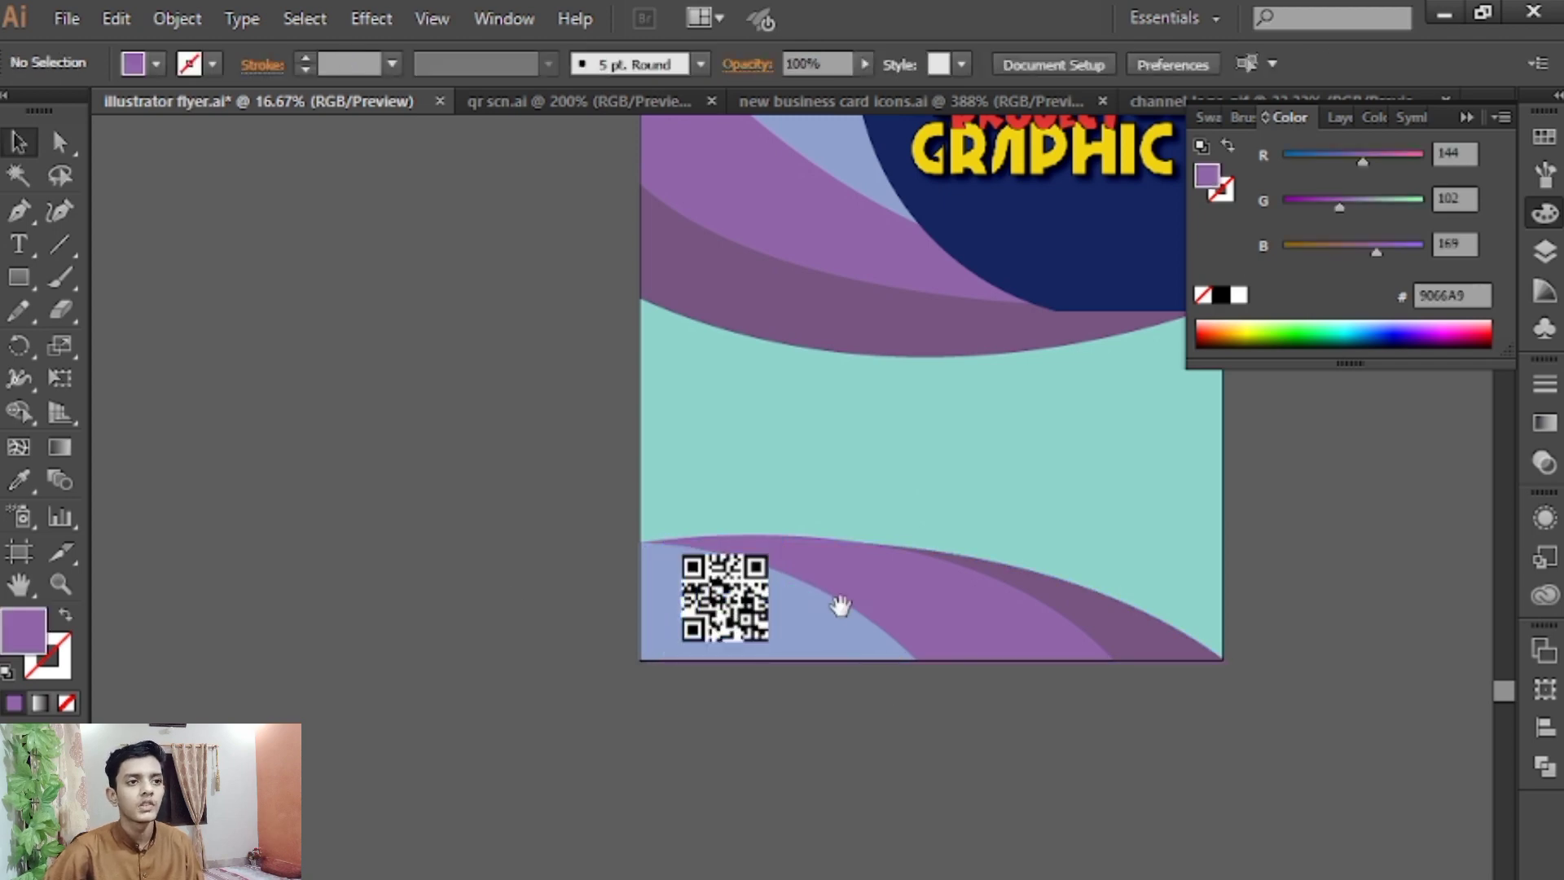
Draw an open Pen curve along the dark purple header band's lower edge, from the artboard's left edge to its right edge
left_click_drag(838, 603, 657, 566)
left_click(1466, 117)
left_click_drag(1047, 258, 1161, 402)
left_click(616, 394)
left_click(342, 317)
left_click(20, 211)
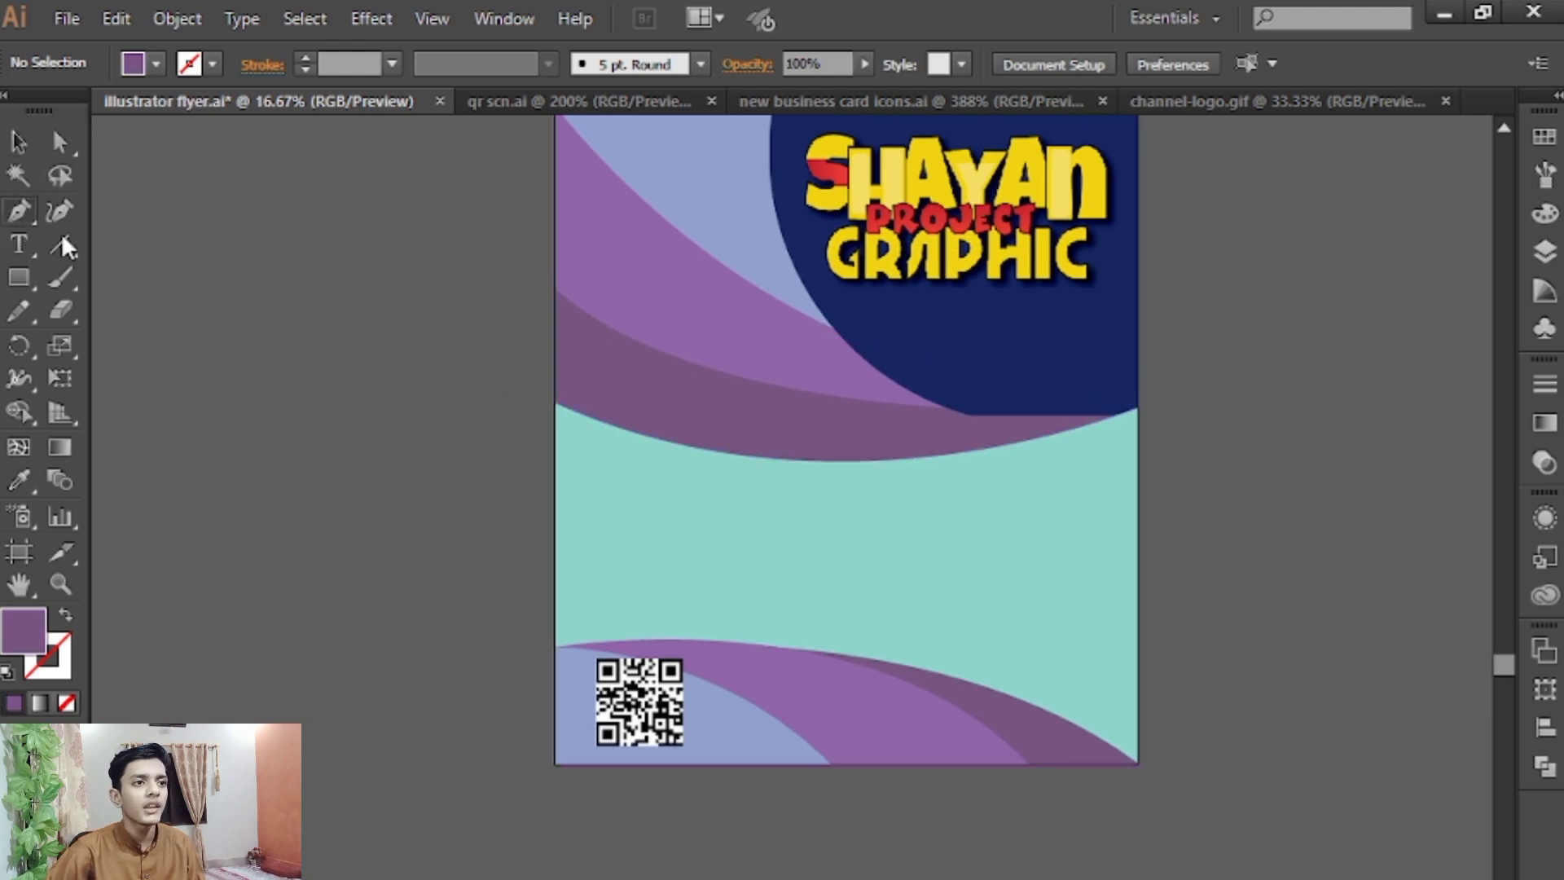
left_click(555, 402)
left_click(1138, 415)
left_click_drag(1138, 413, 1424, 273)
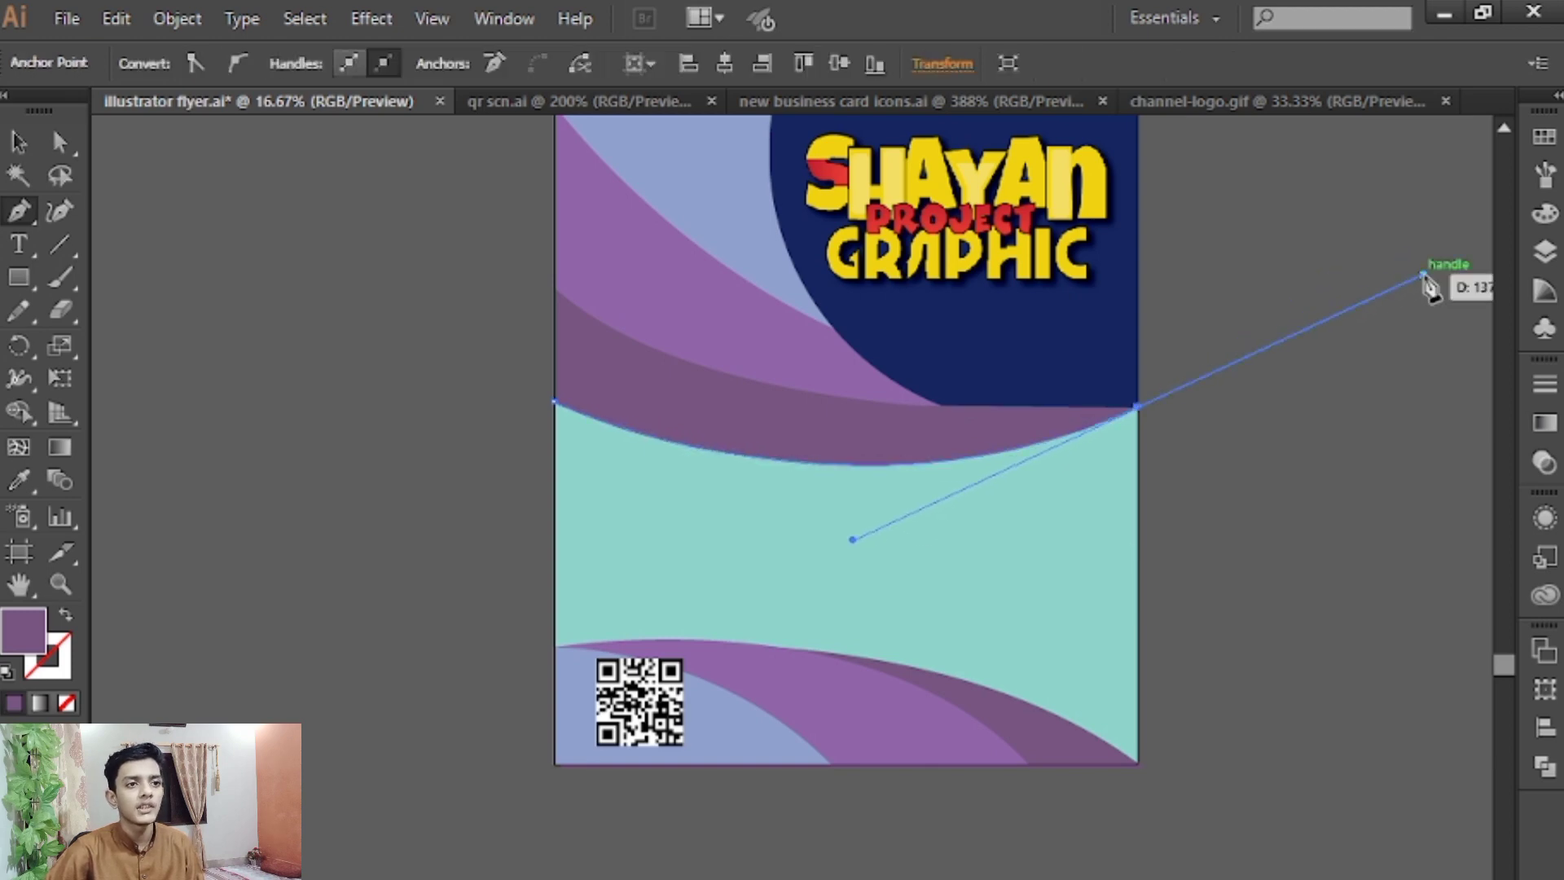
Give the new curve no fill and a black #000000 stroke
left_click(64, 616)
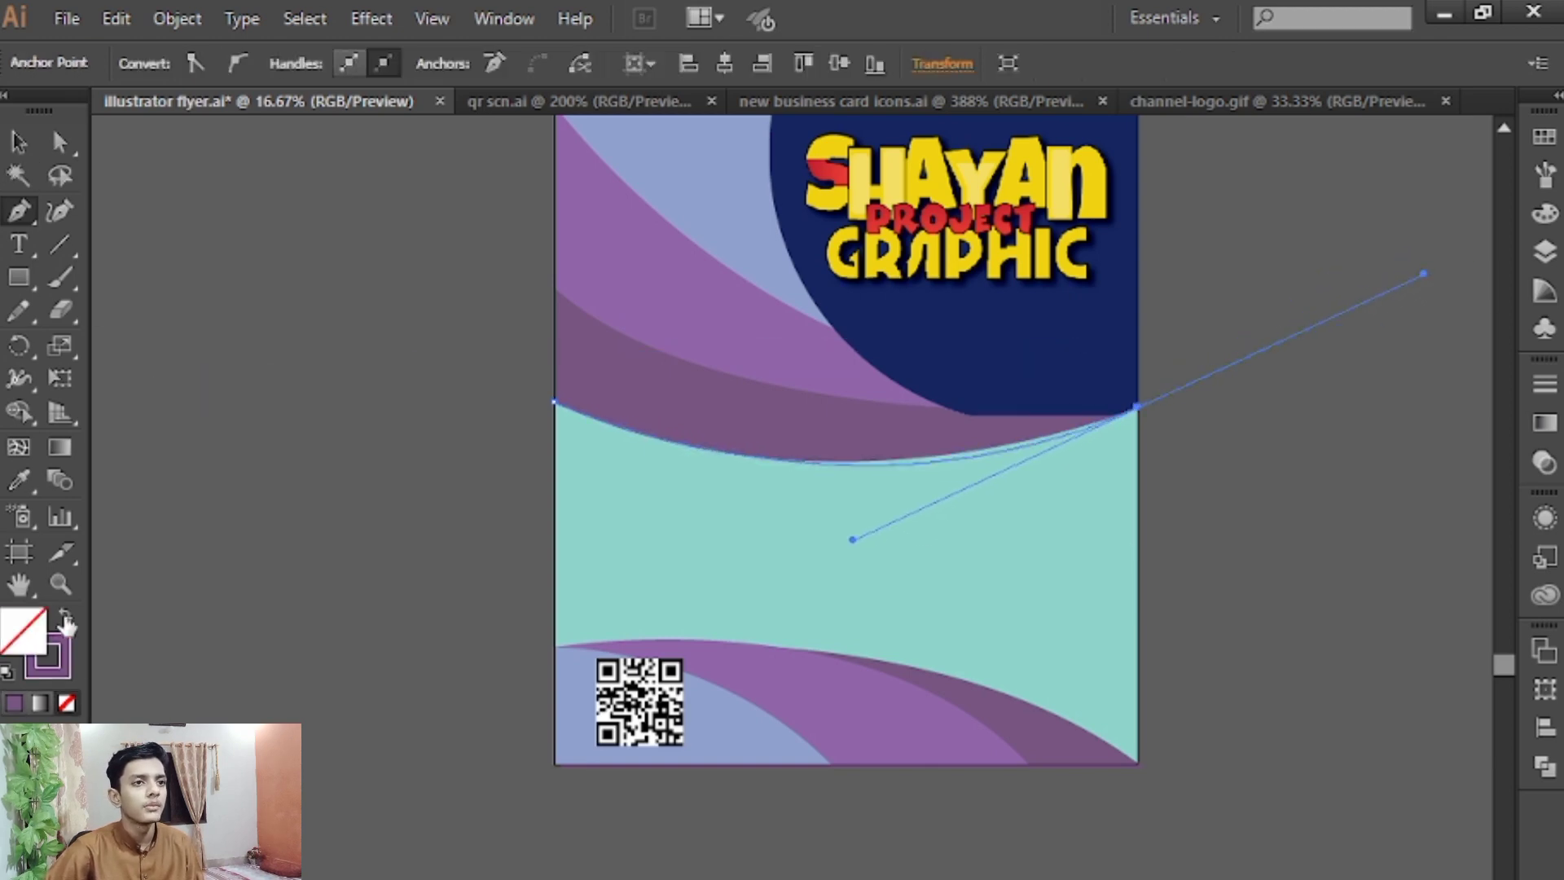
left_click(62, 664)
left_click(1222, 296)
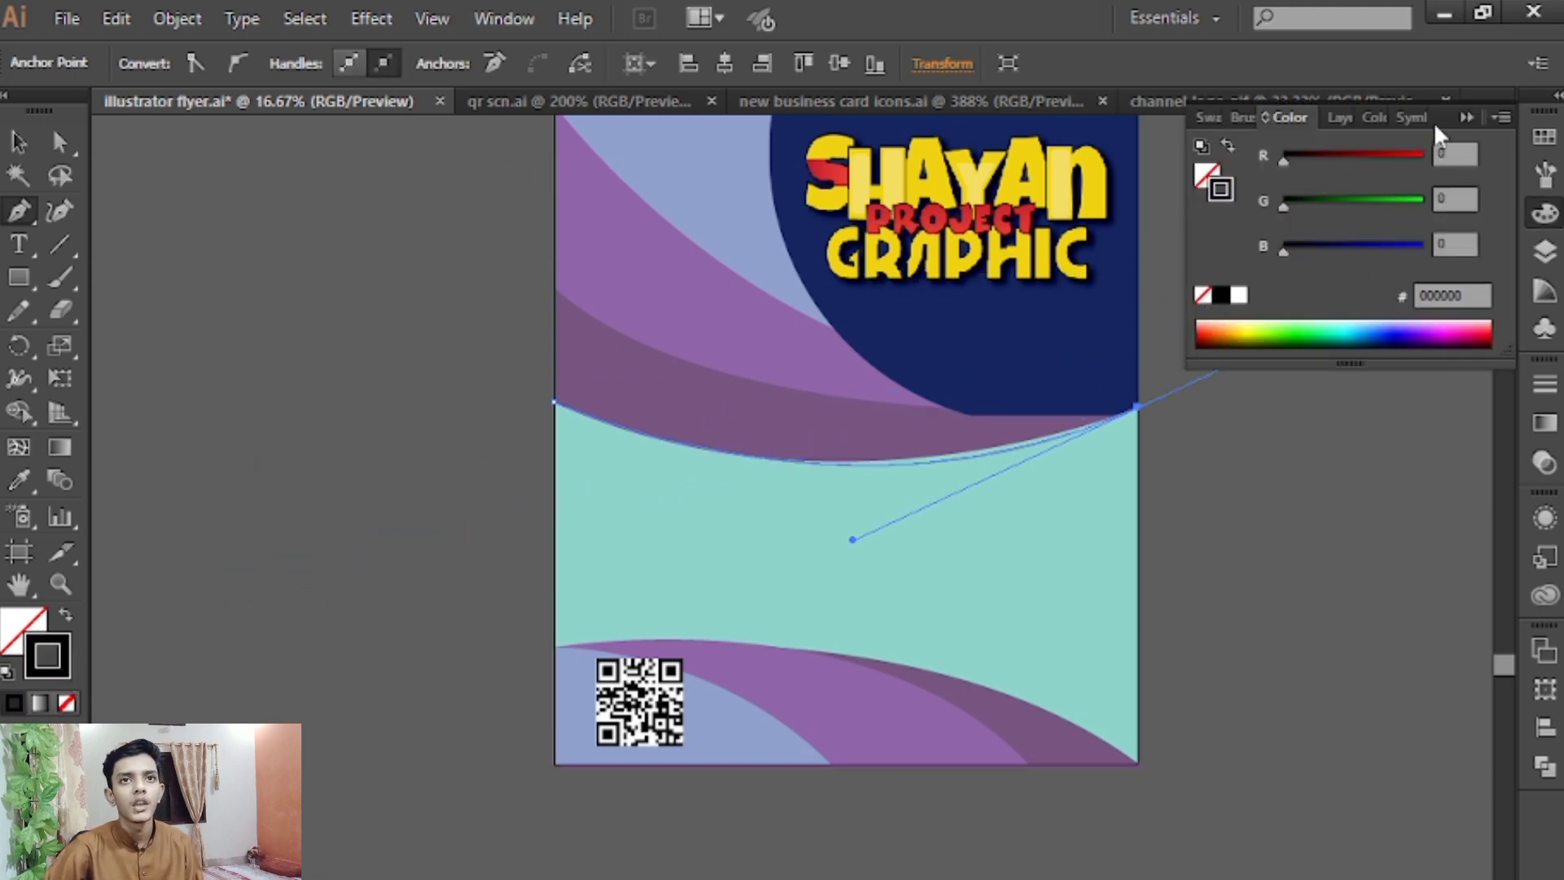
left_click(1464, 118)
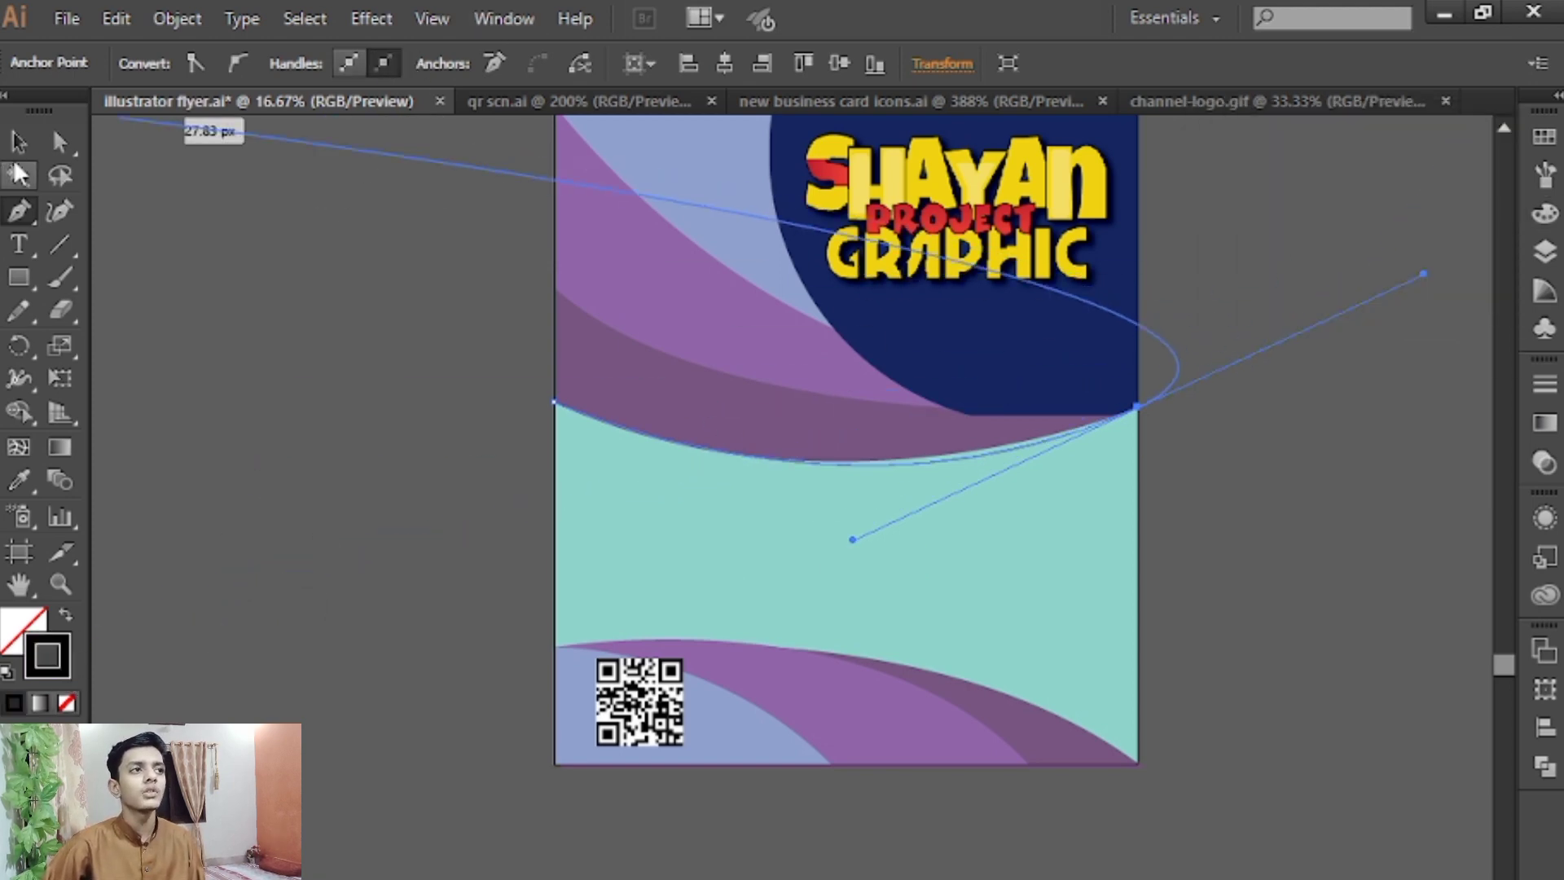
left_click(18, 143)
left_click(182, 235)
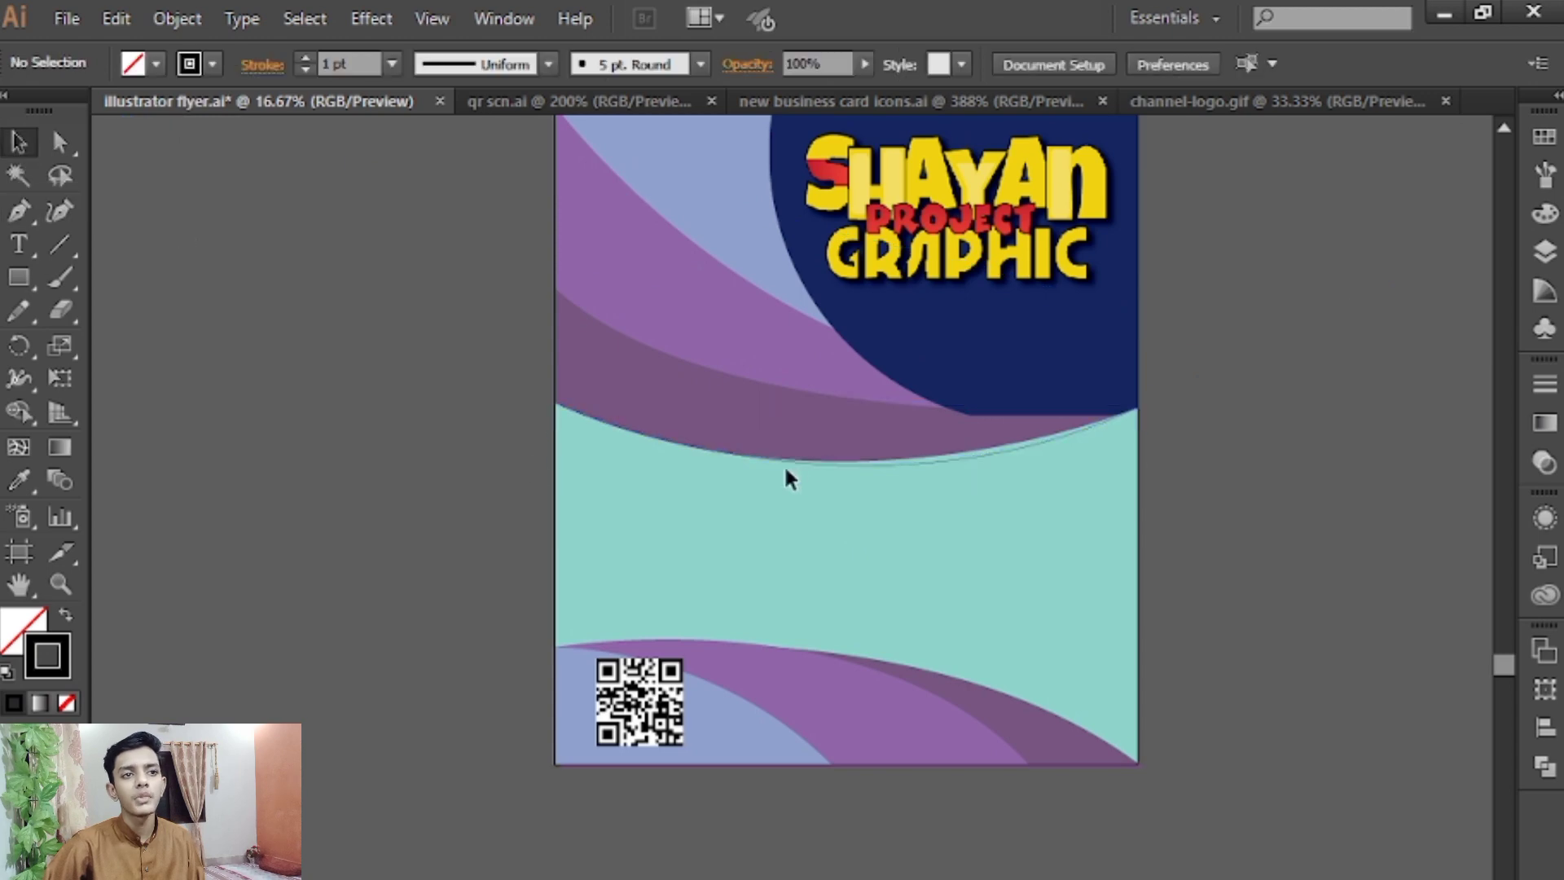
Set the black curve's stroke weight to 10 pt
left_click(1001, 452)
left_click(392, 64)
left_click(432, 268)
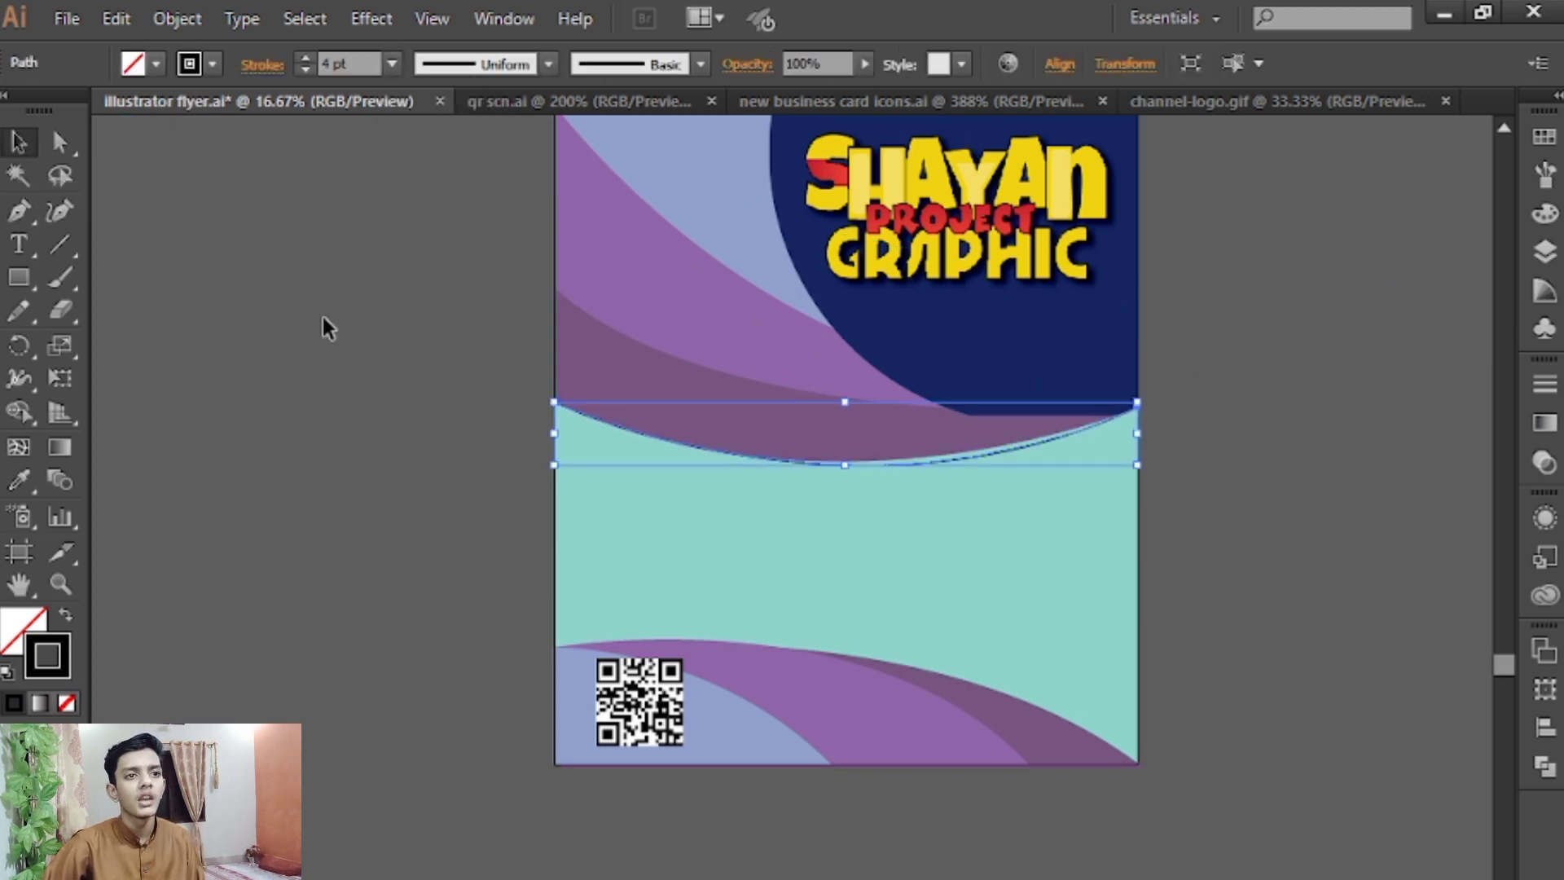
left_click(391, 65)
left_click(446, 449)
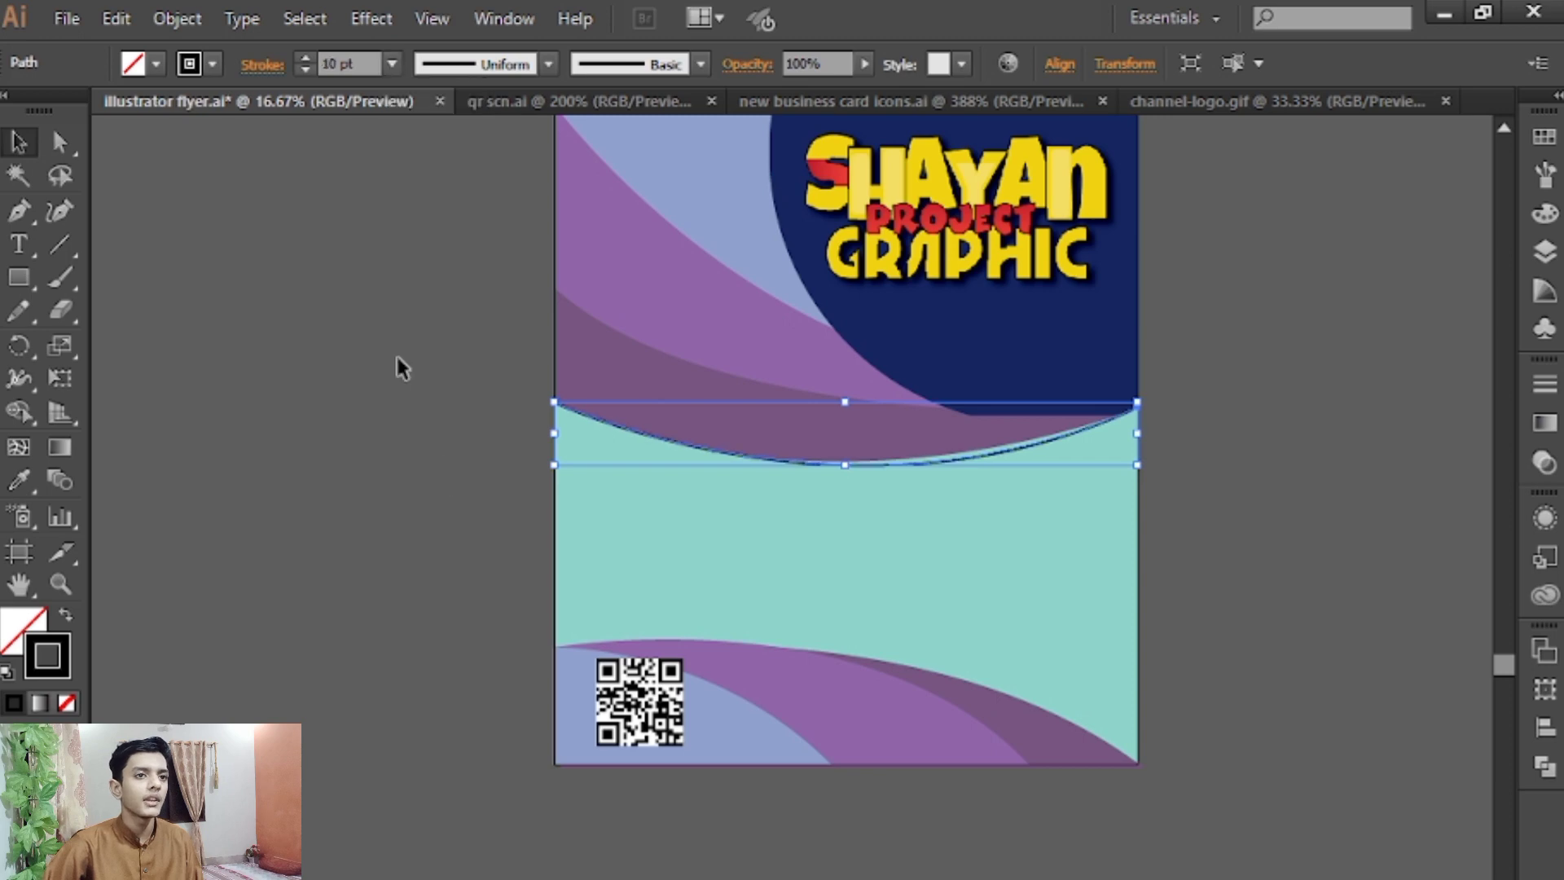
left_click(399, 368)
Isolate the black curve and add an anchor point near its lowest part
scroll(847, 570, "up", 3)
left_click_drag(1103, 394, 748, 743)
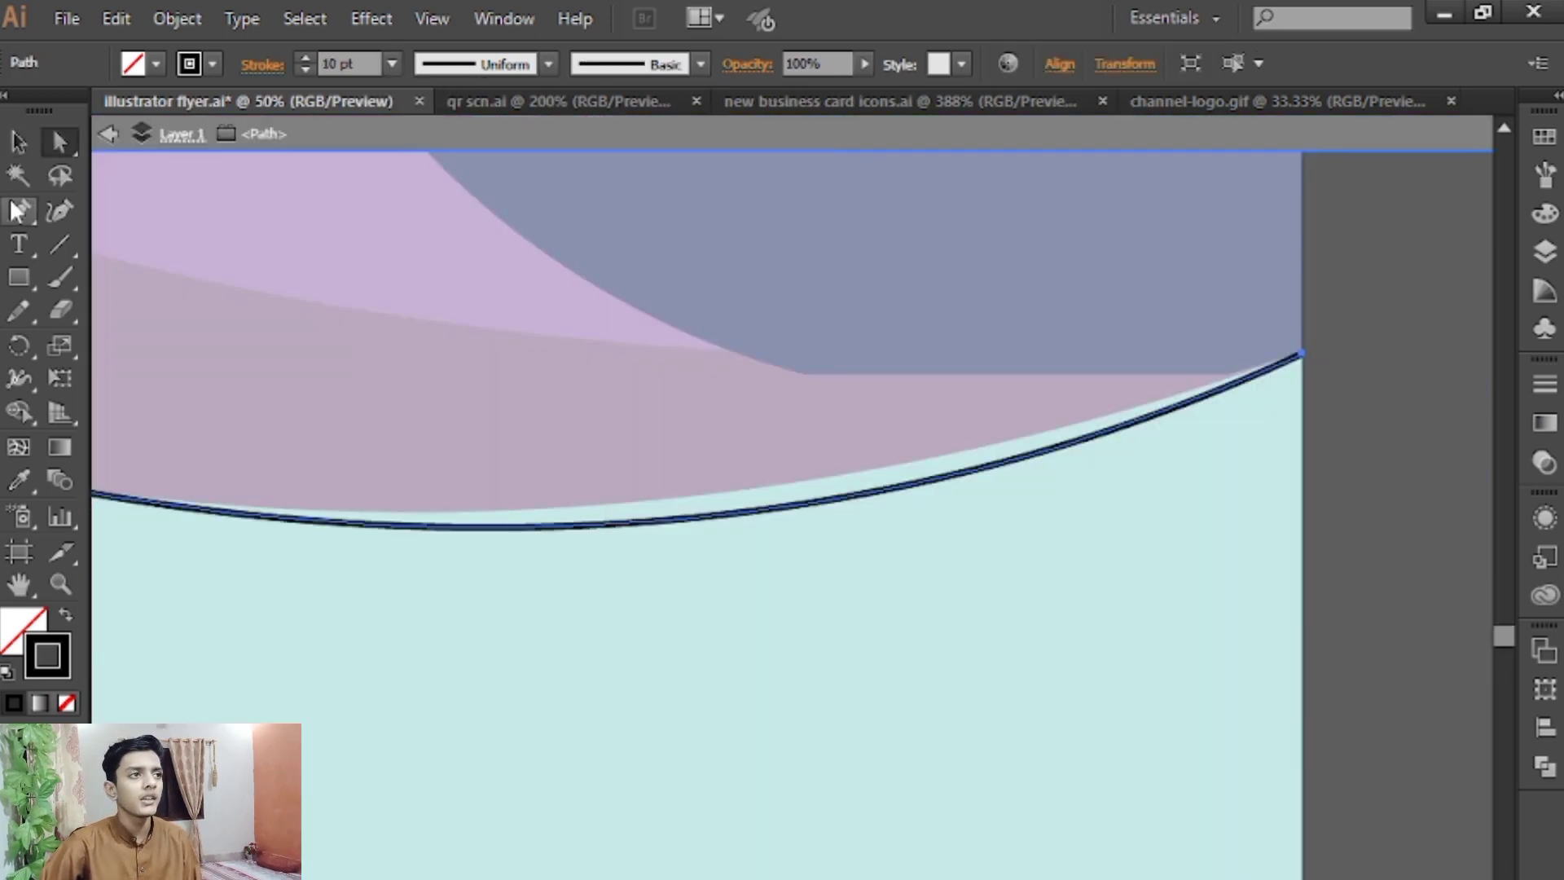
left_click(15, 211)
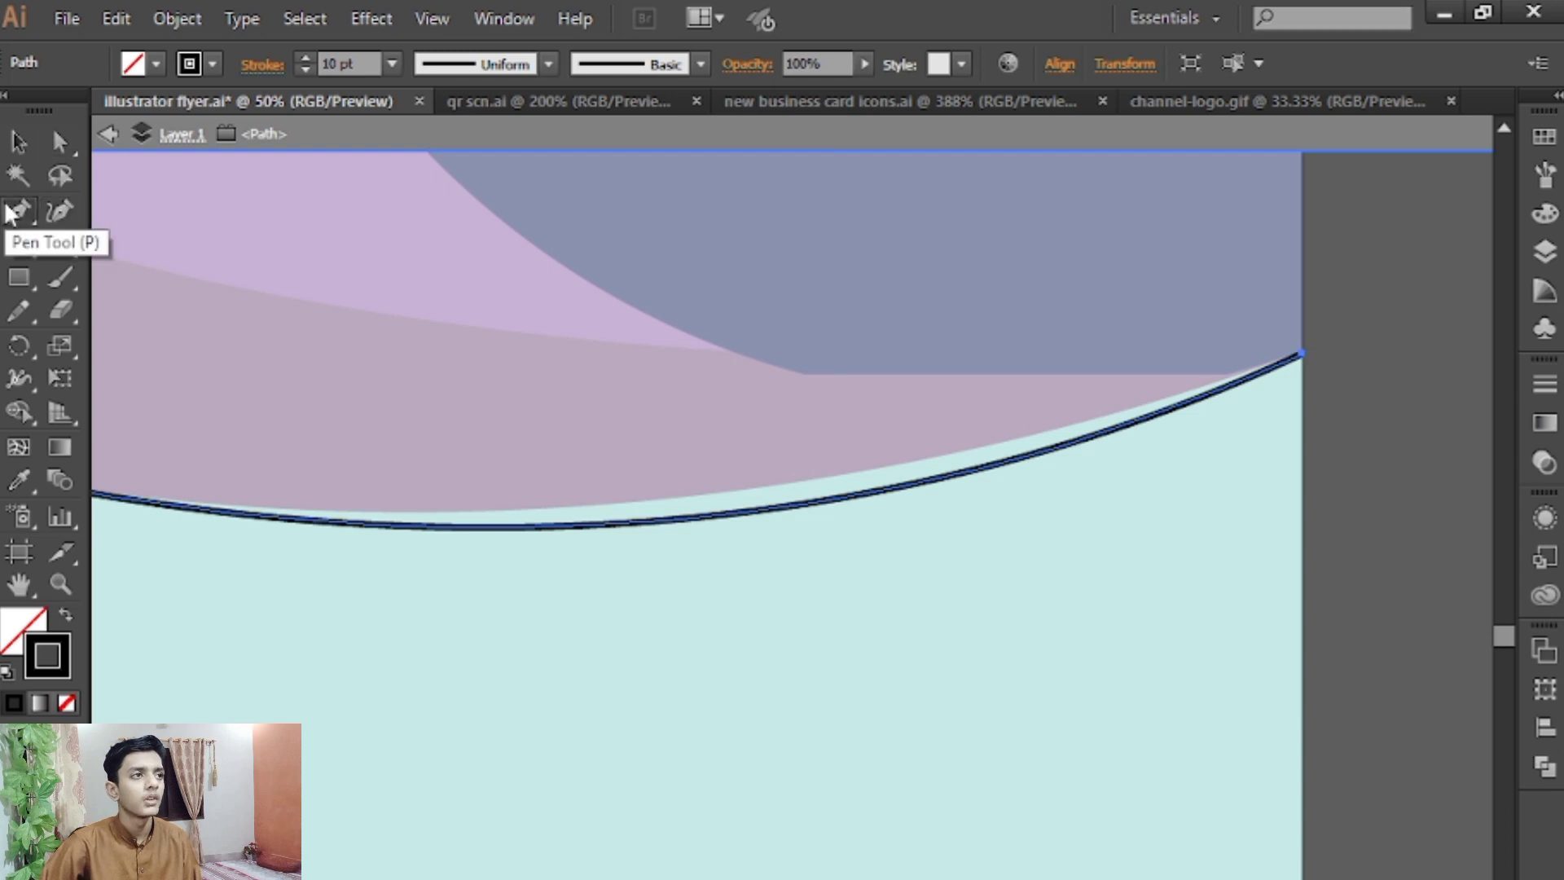
left_click(558, 527)
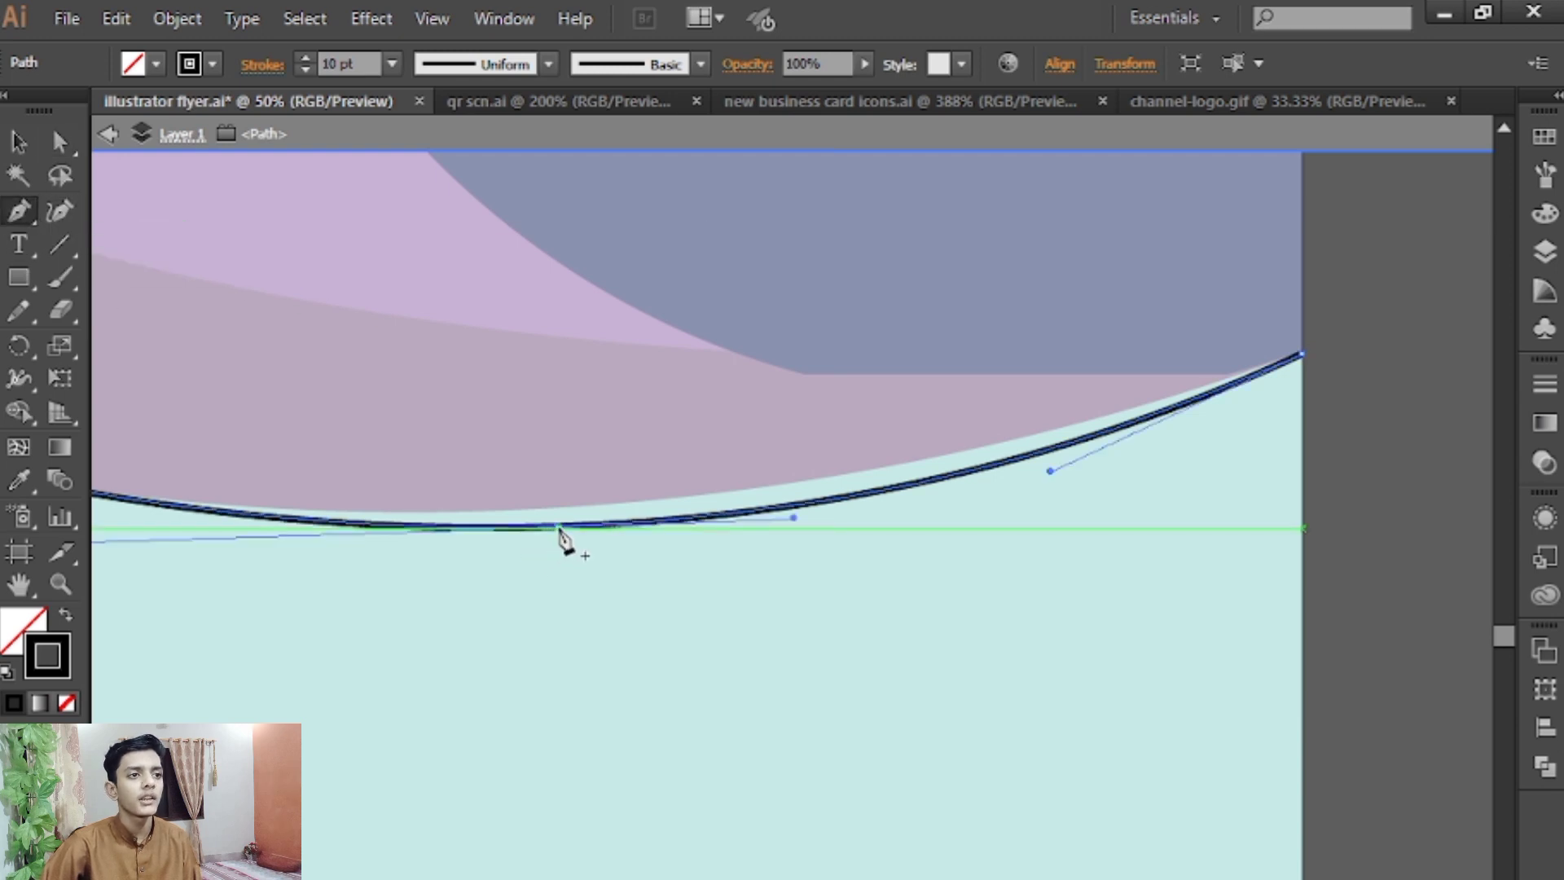
Move the black curve's new anchor point up to the dark purple band's edge and adjust its direction handles to follow that edge
left_click(61, 143)
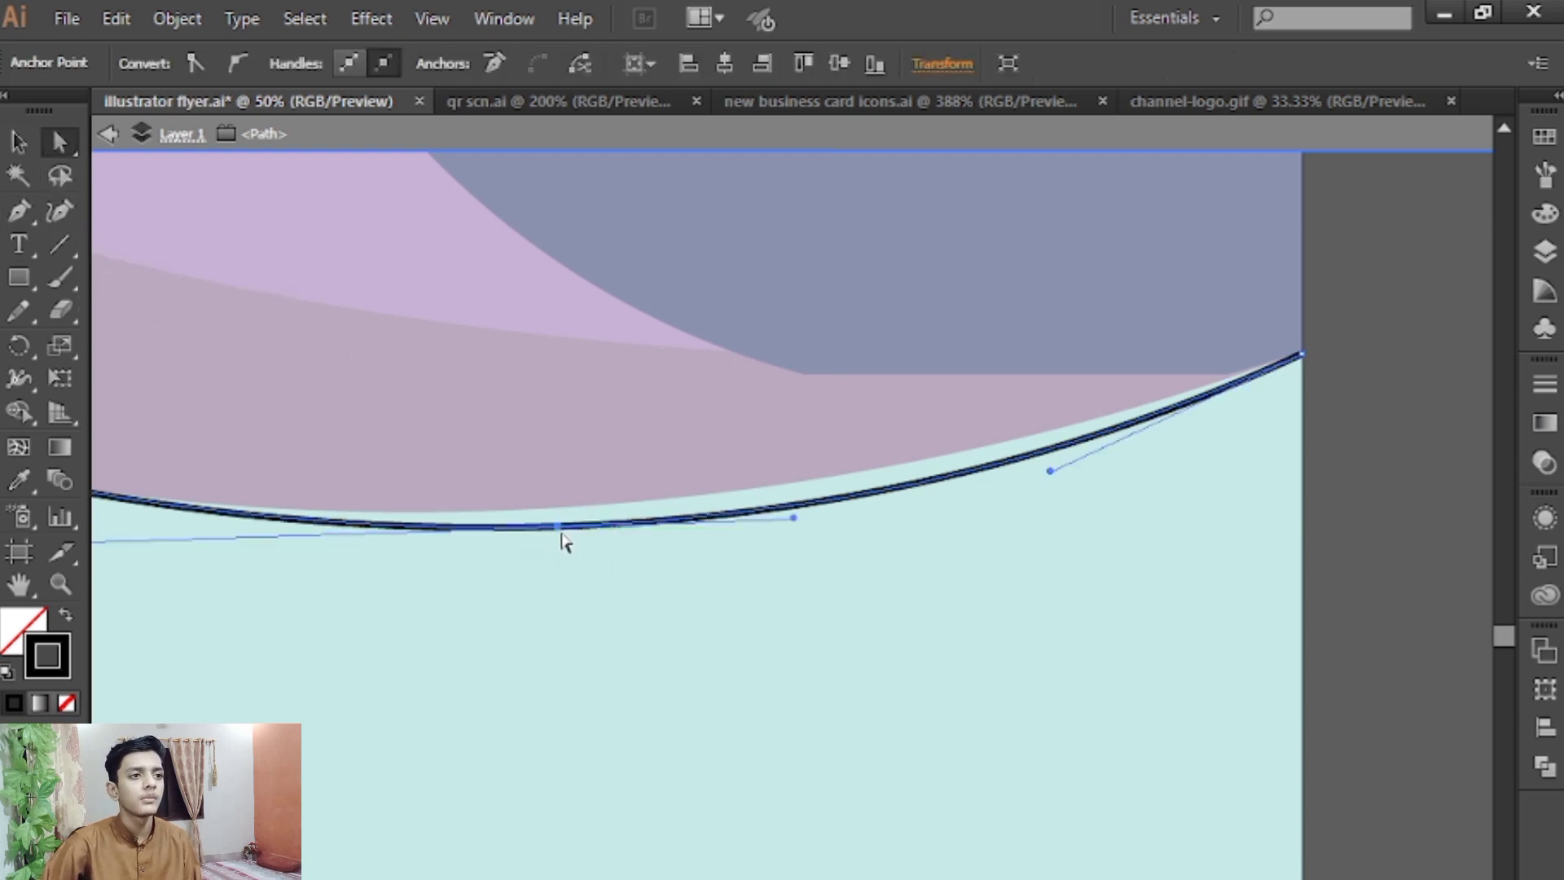
left_click_drag(560, 529, 568, 512)
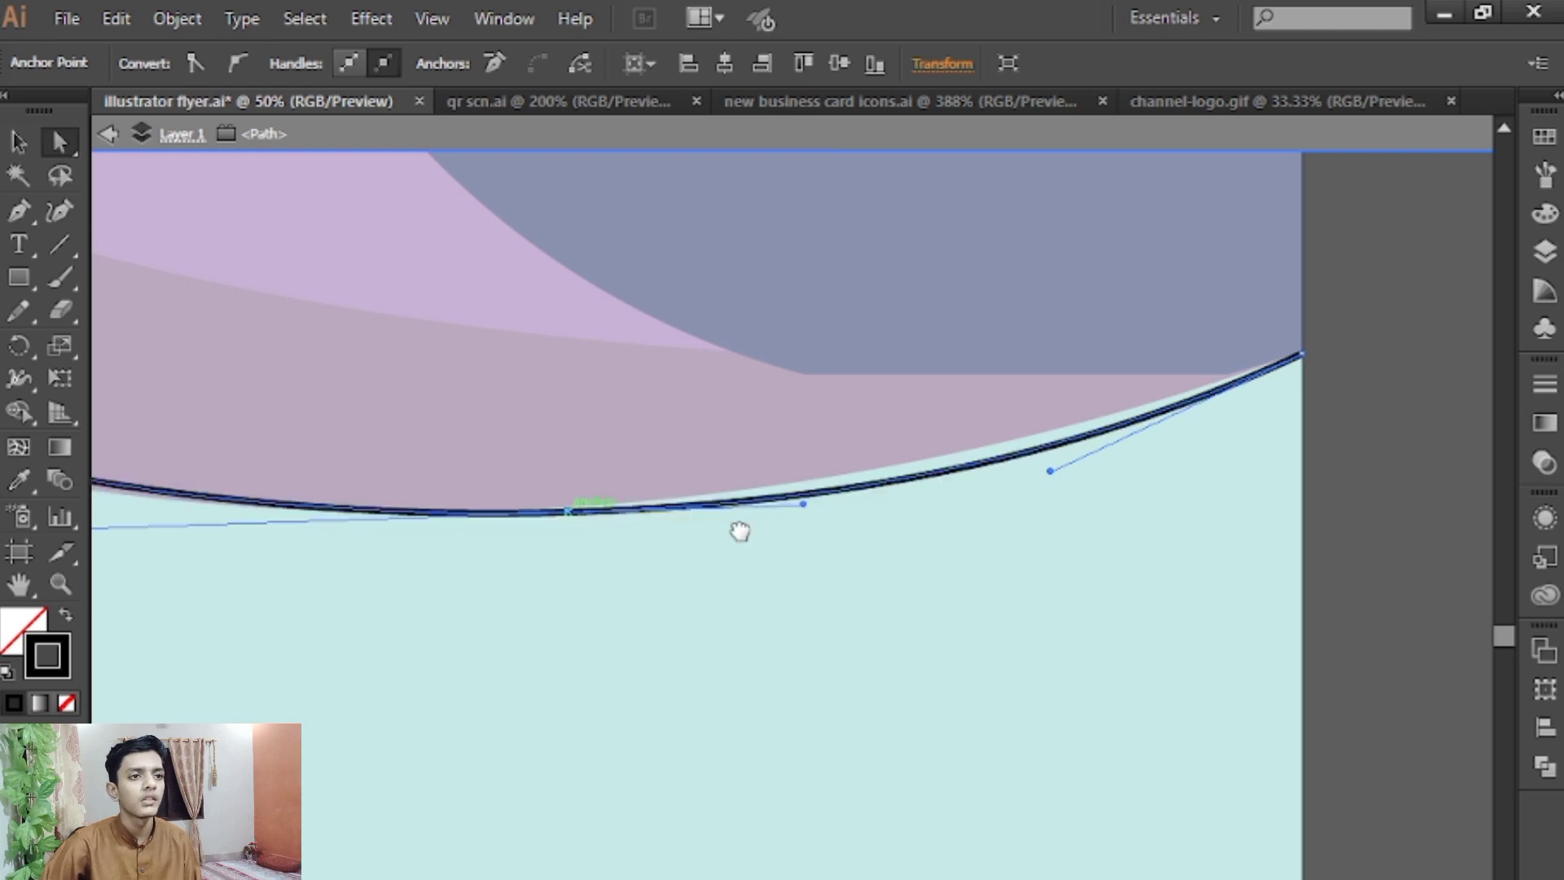
mouse_move(740, 531)
left_mouse_down()
mouse_move(294, 562)
mouse_move(393, 527)
mouse_move(433, 483)
left_mouse_up()
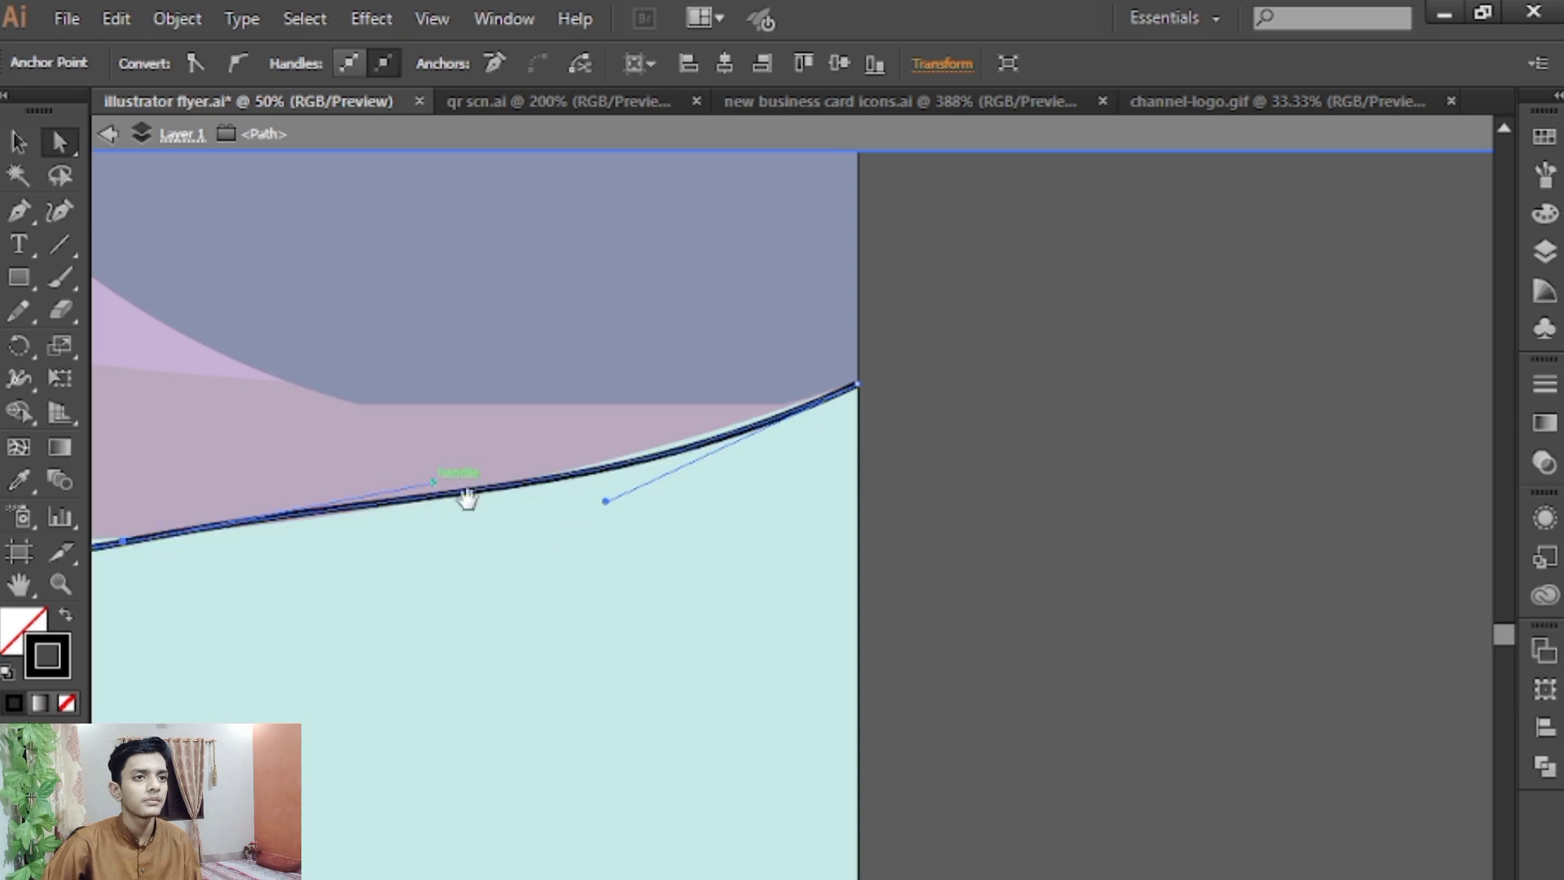
left_click_drag(464, 500, 487, 501)
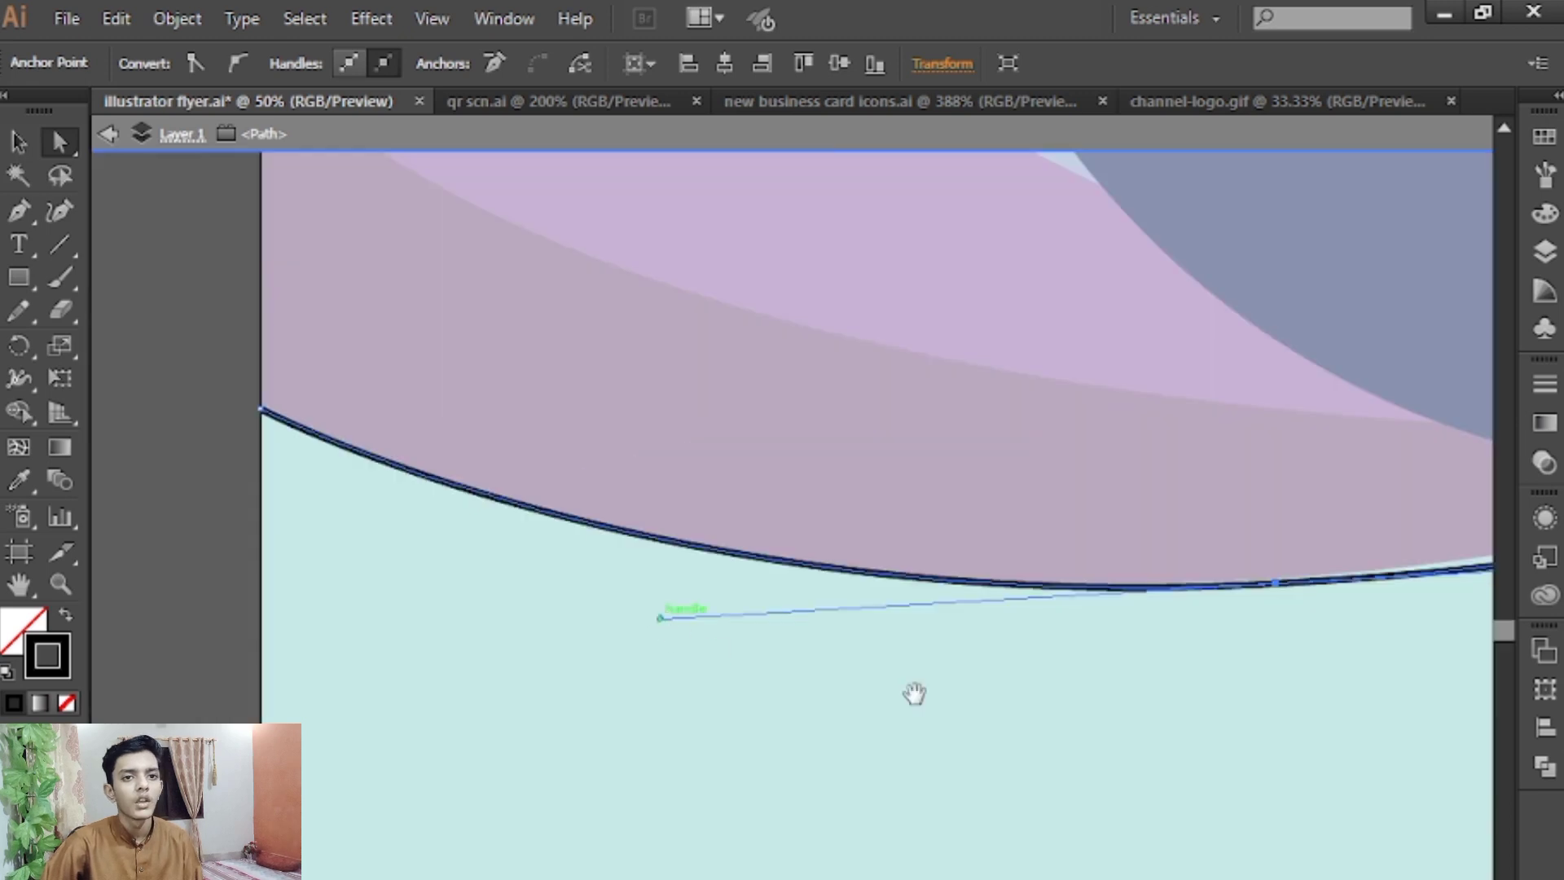
left_click_drag(921, 694, 396, 698)
left_click_drag(1000, 639, 803, 708)
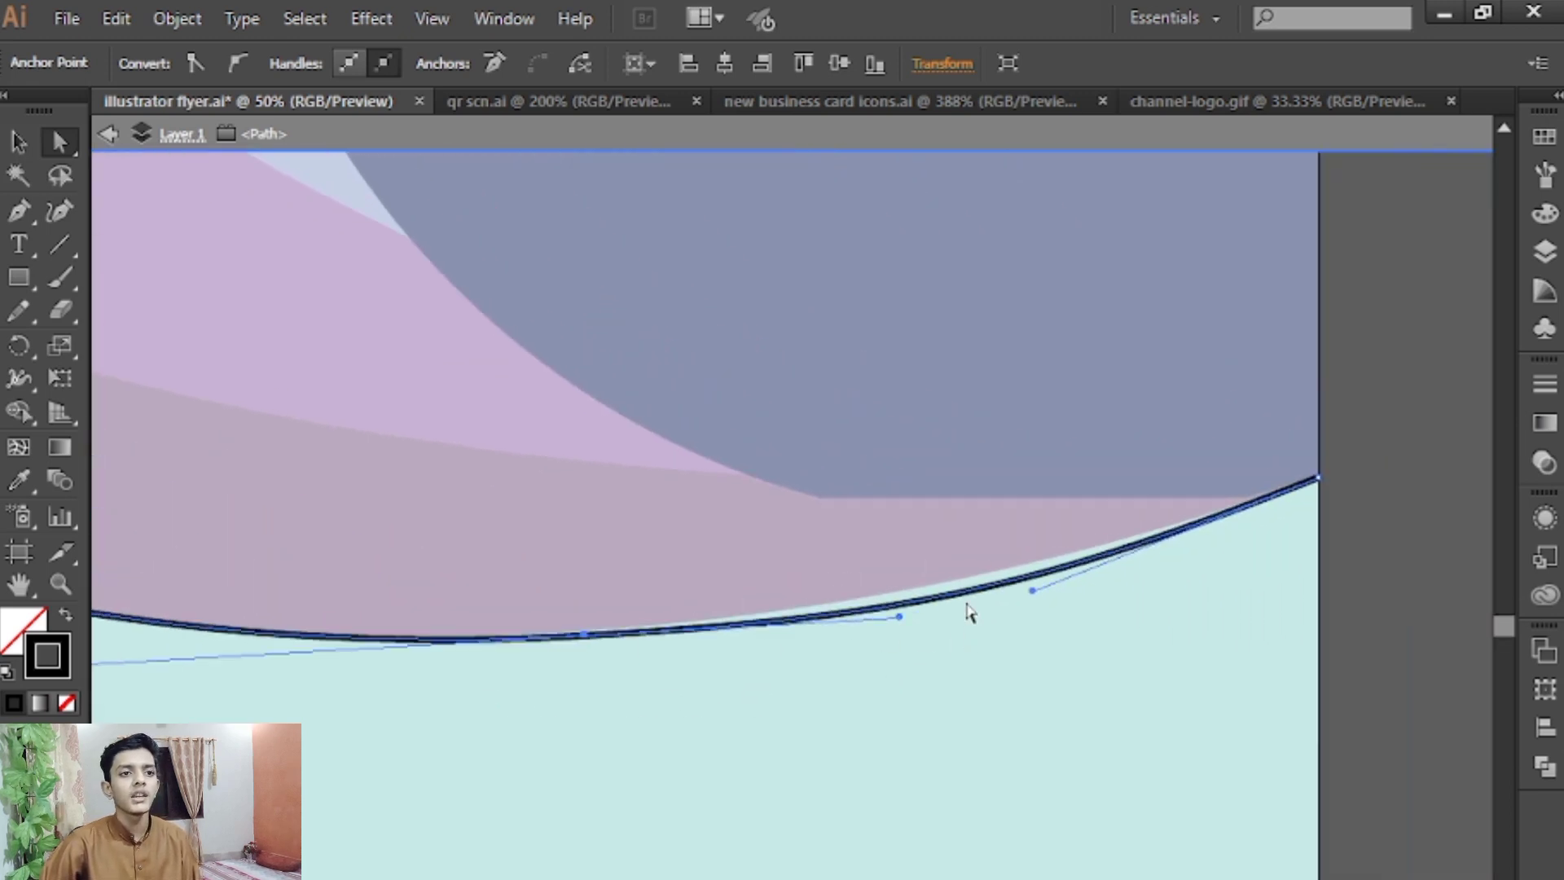
Add another anchor point on the black curve's right part, fit it to the dark purple band's edge, and exit isolation
left_click(19, 211)
left_click(953, 593)
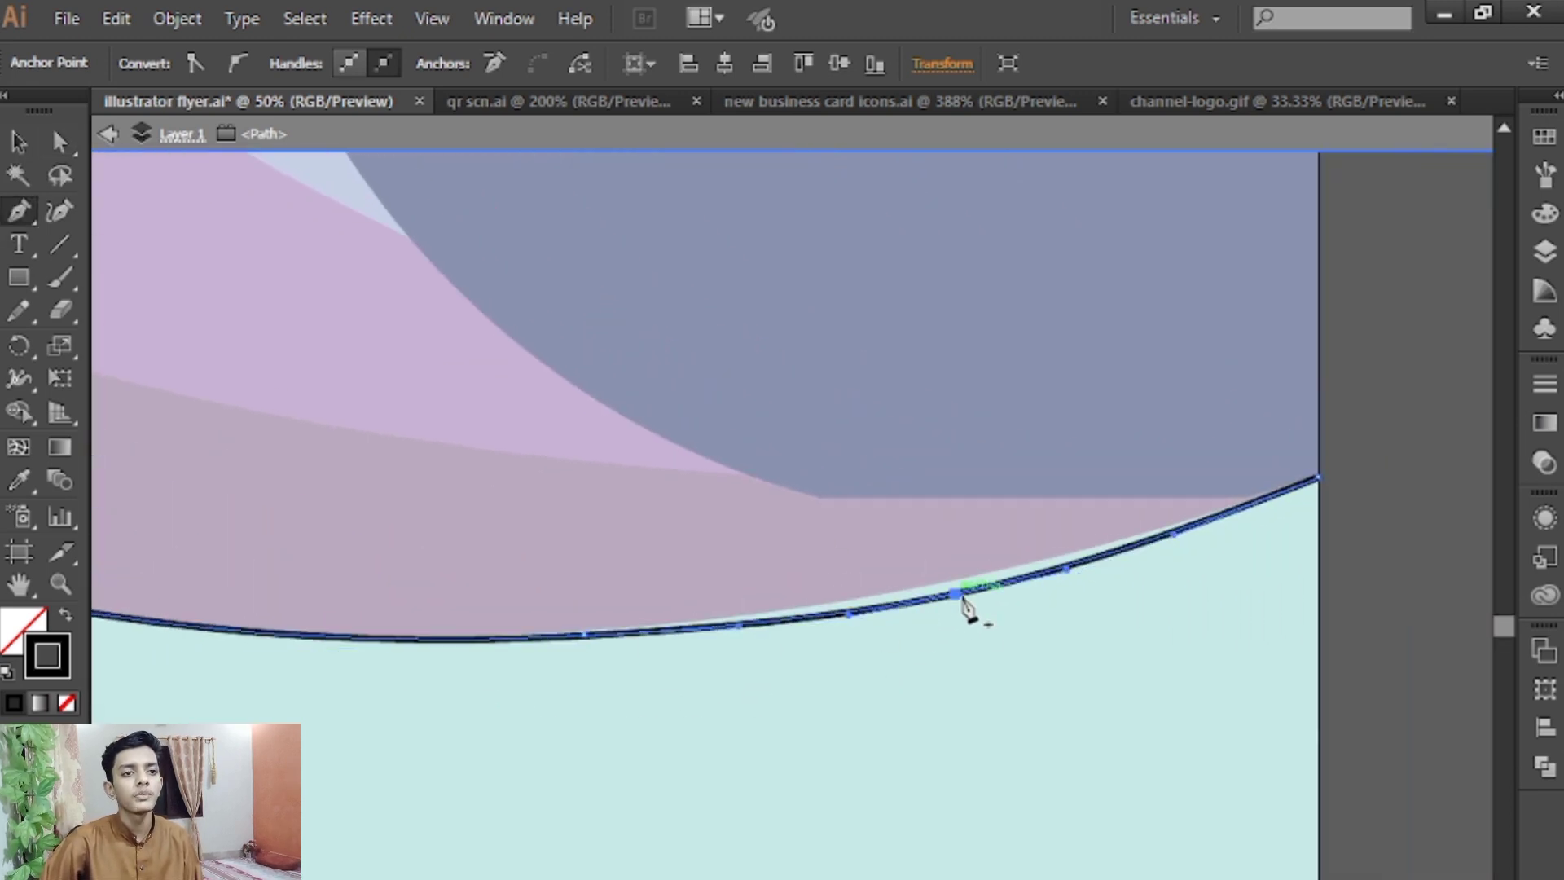
left_click(57, 143)
left_click(959, 597)
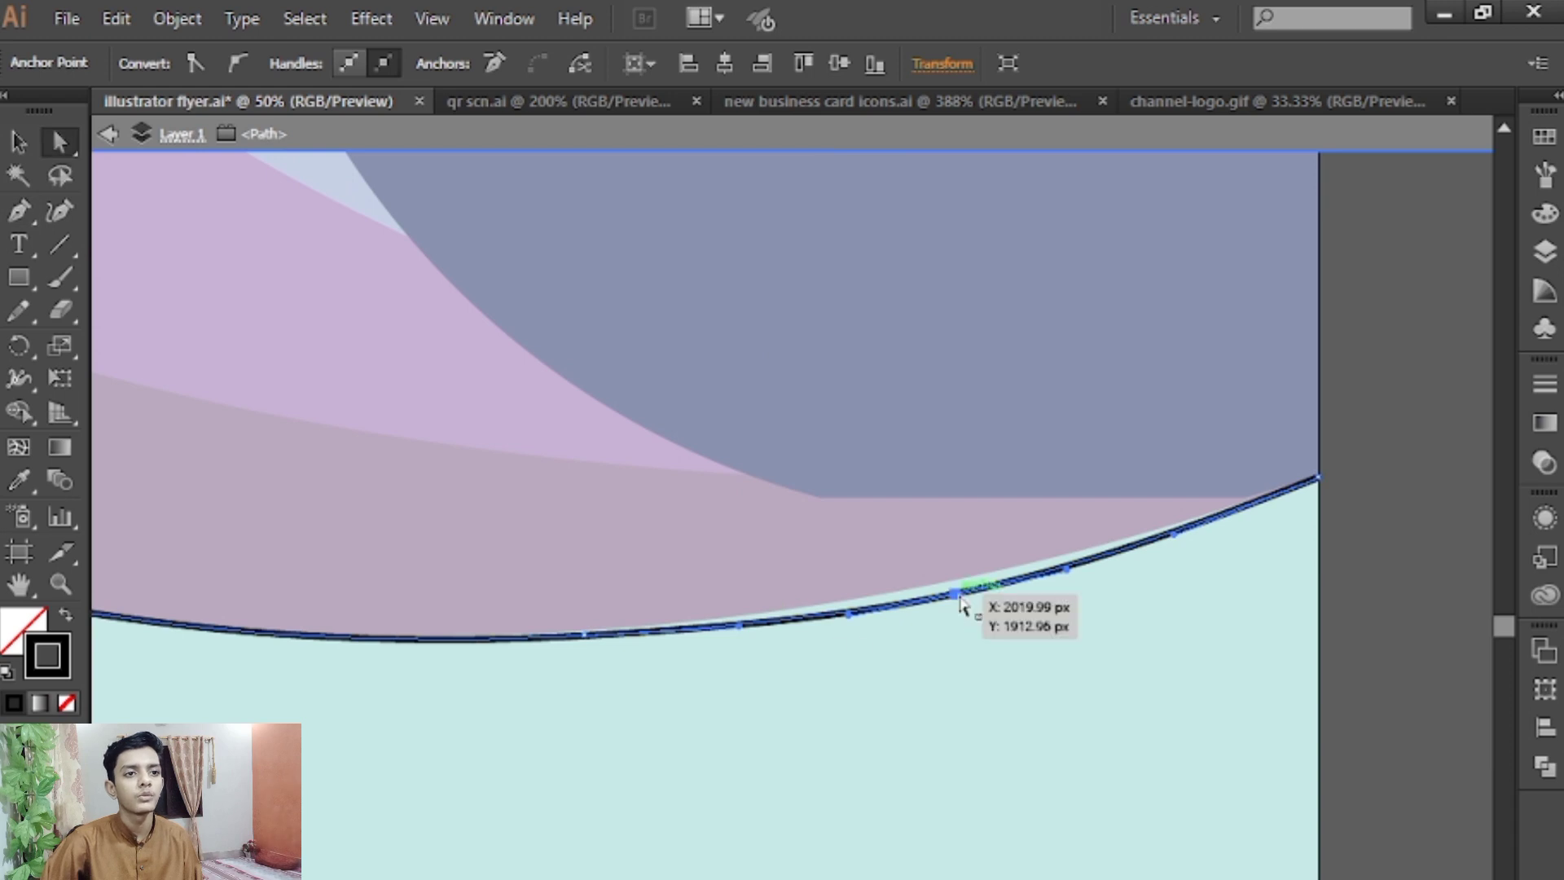
left_click_drag(953, 592, 945, 581)
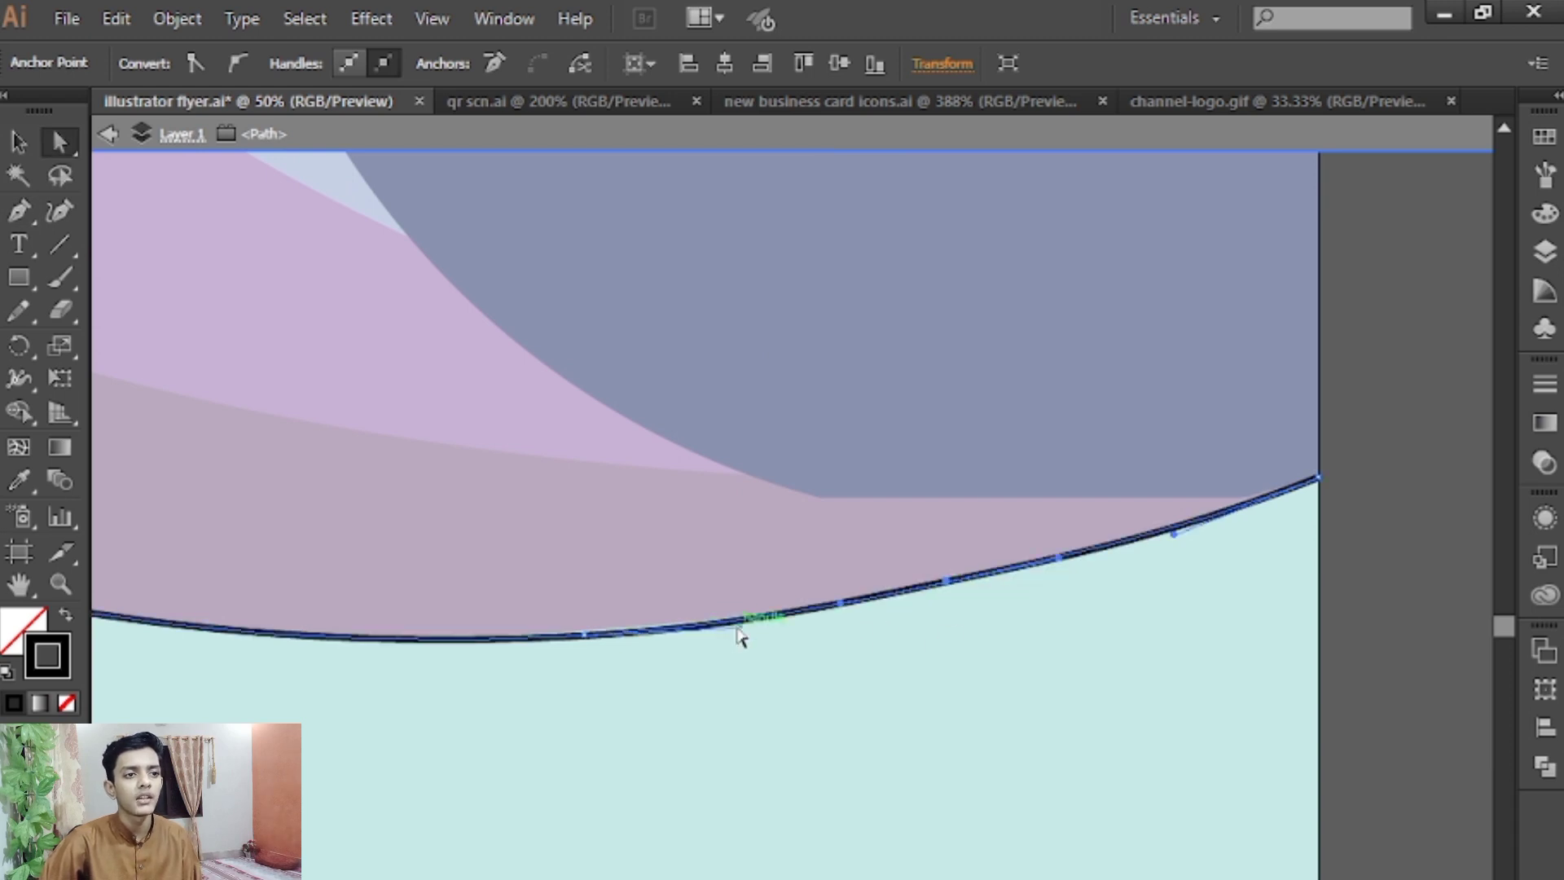
left_click_drag(739, 625, 748, 622)
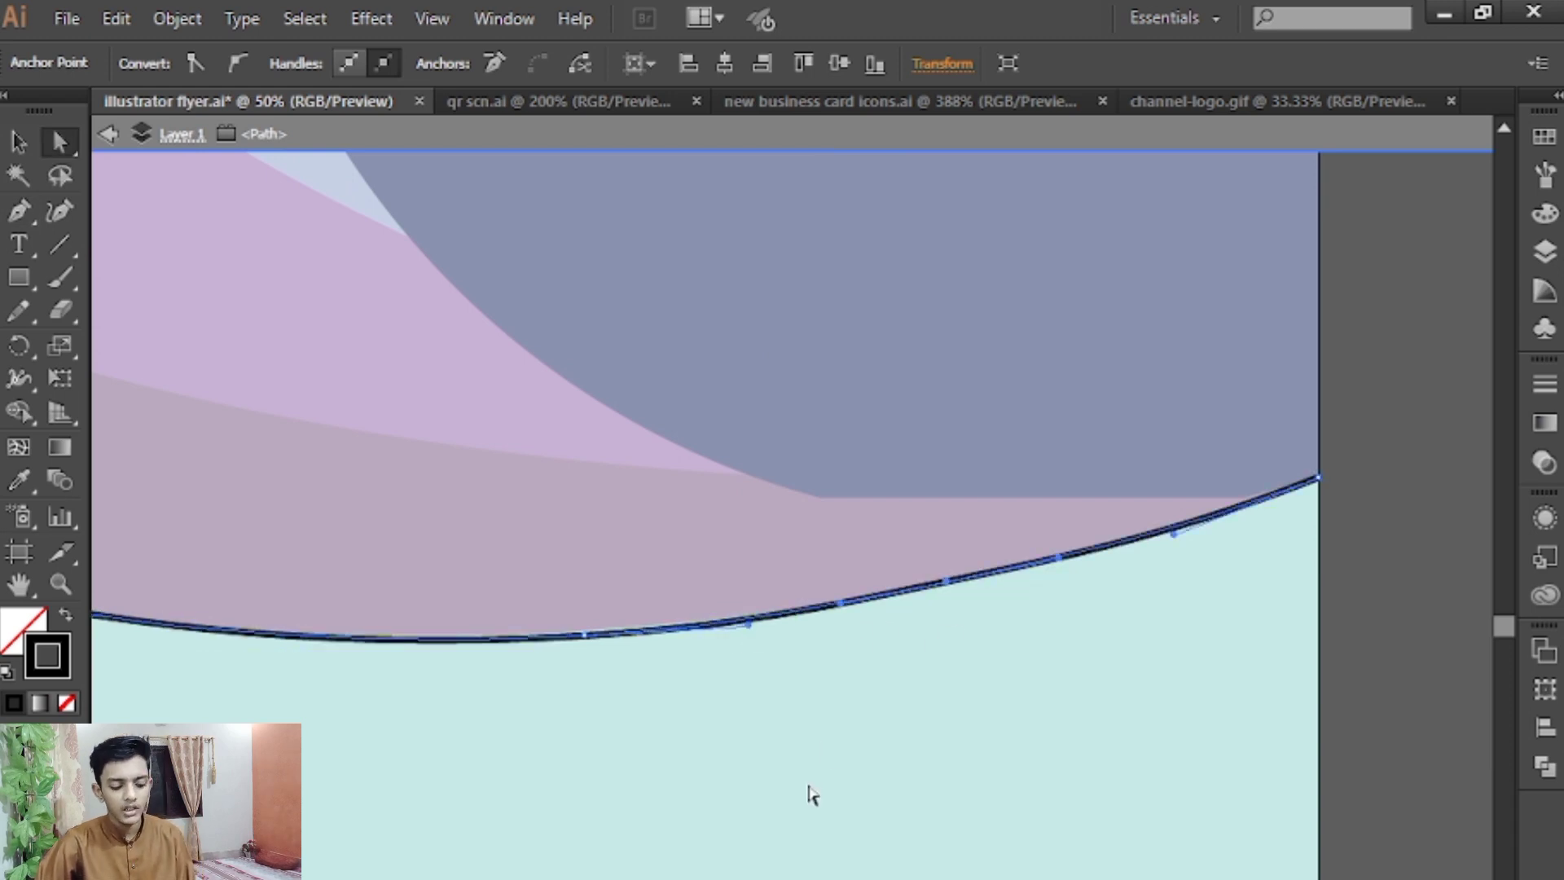
key("ctrl+minus")
key("ctrl+minus")
double_click(1308, 736)
left_click_drag(974, 739, 1222, 782)
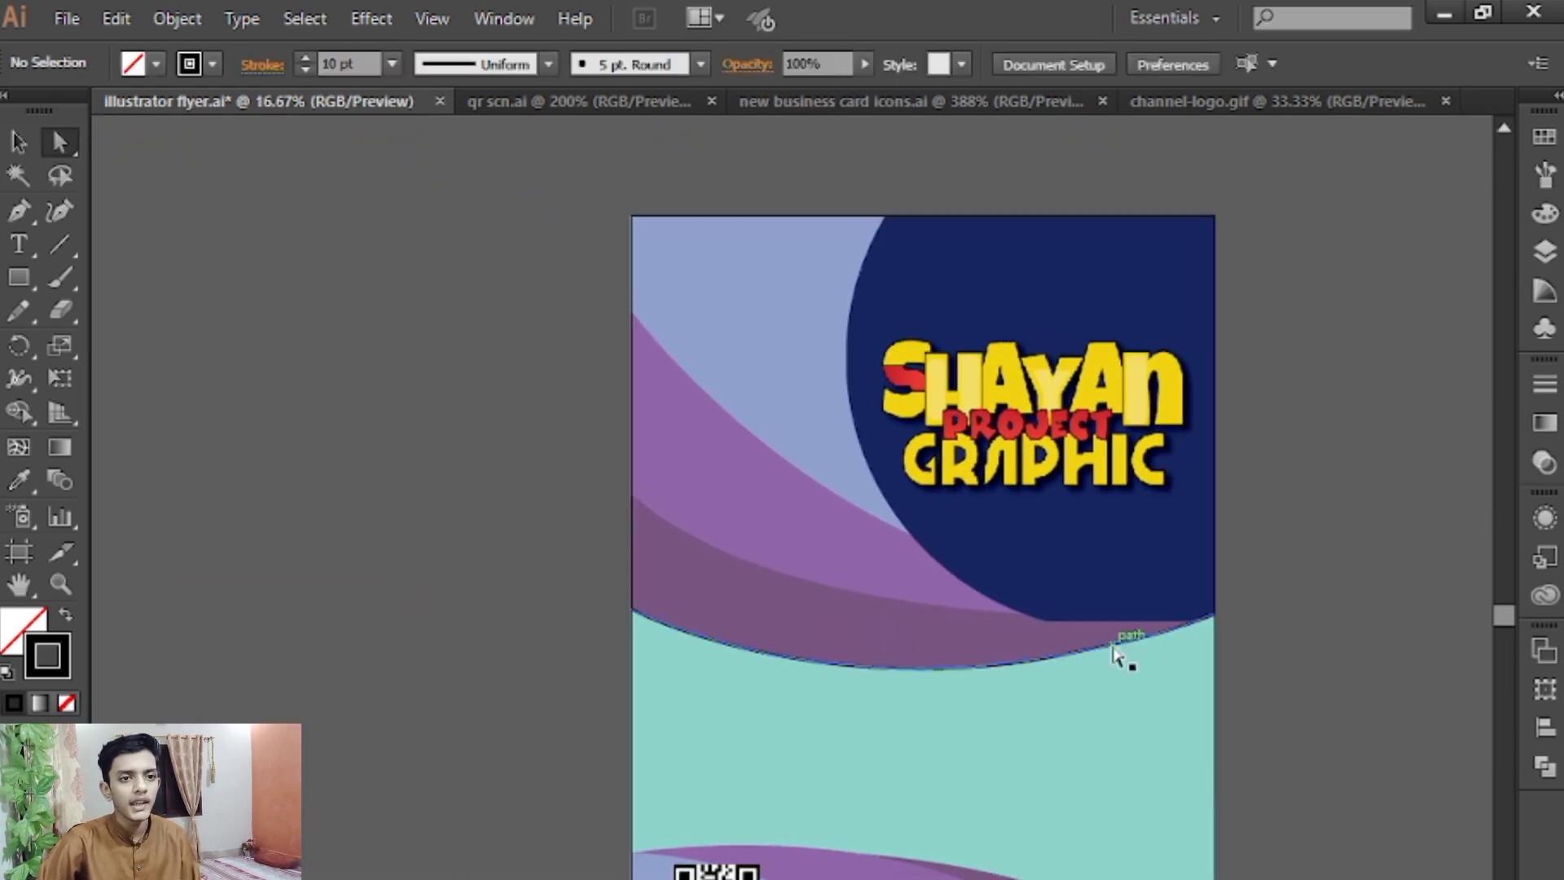
left_click(1119, 642)
left_click(15, 148)
left_click(713, 798)
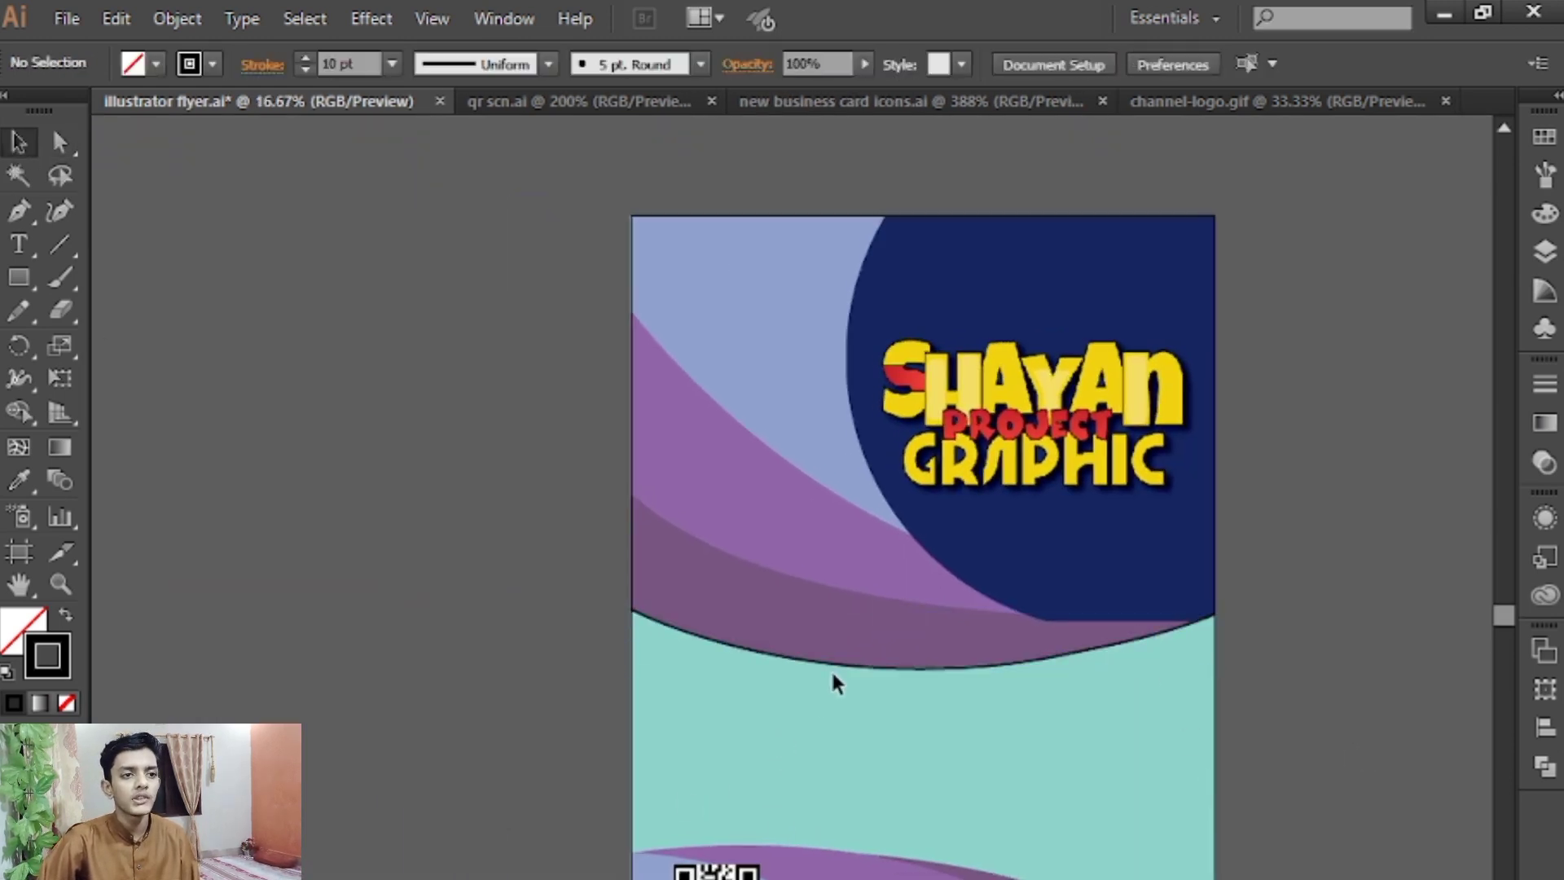
Set the black curve's stroke weight to 18 pt
left_click(852, 663)
left_click(394, 62)
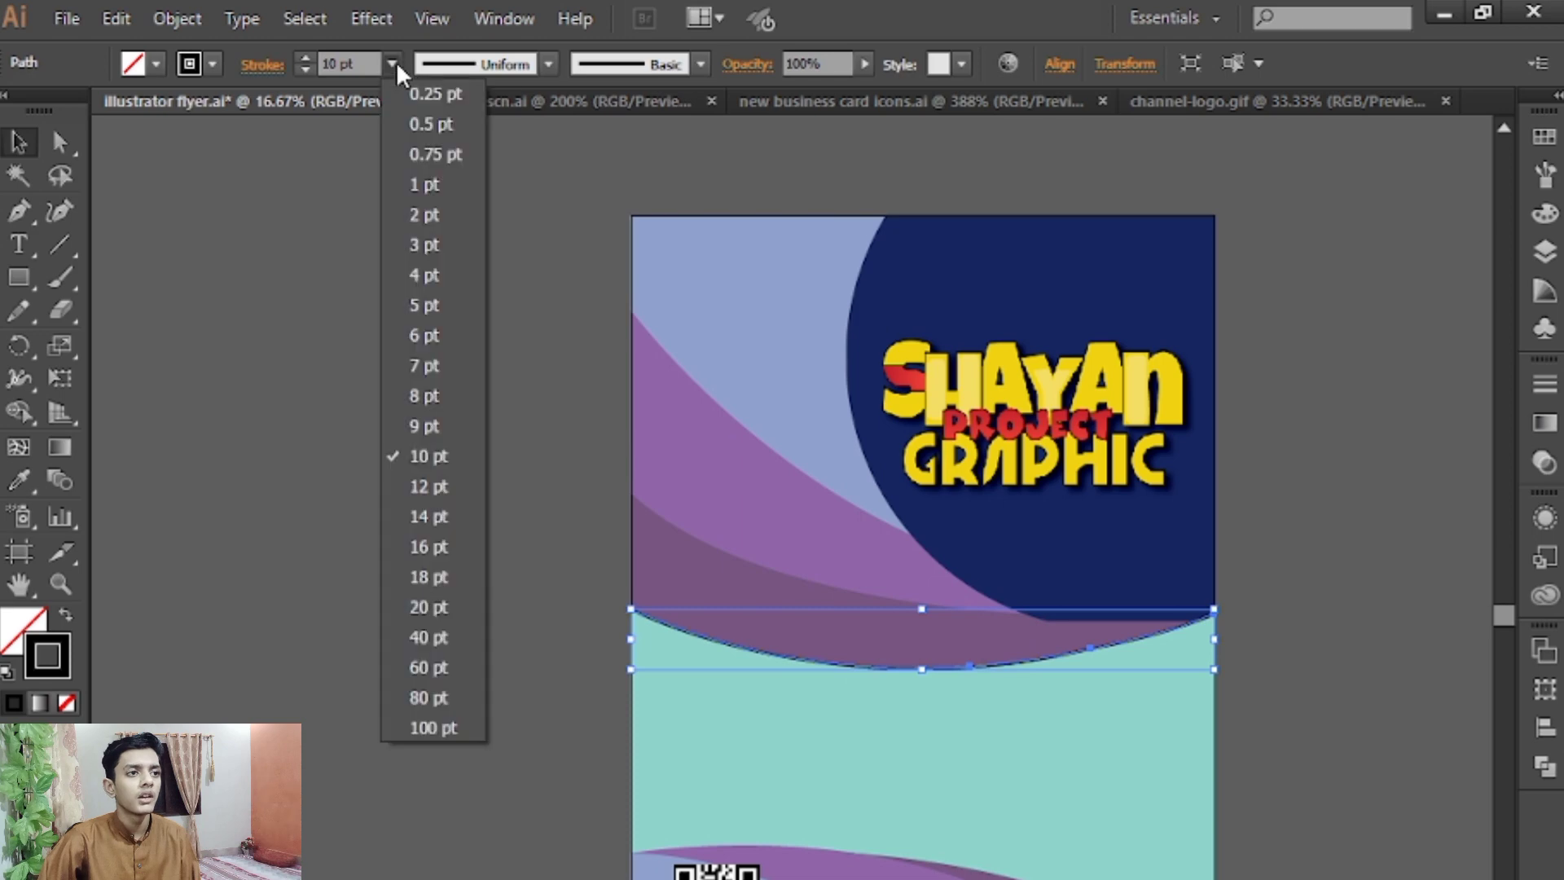
left_click(437, 570)
left_click(437, 570)
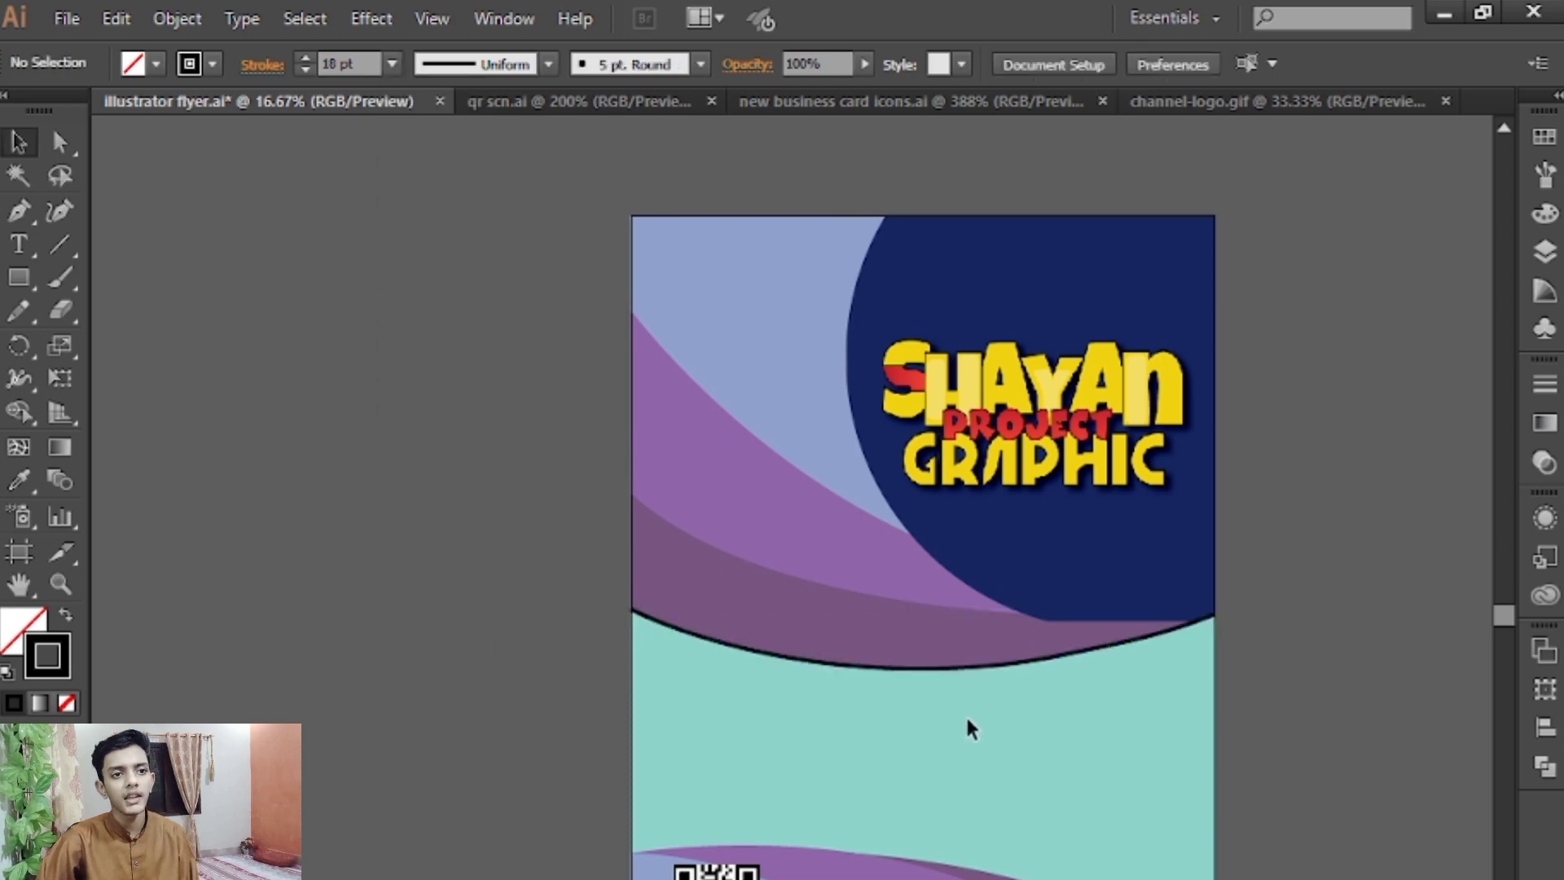
Even out the right part of the black curve with the Smooth tool around its extra anchor point
left_click(981, 666)
left_click(21, 312)
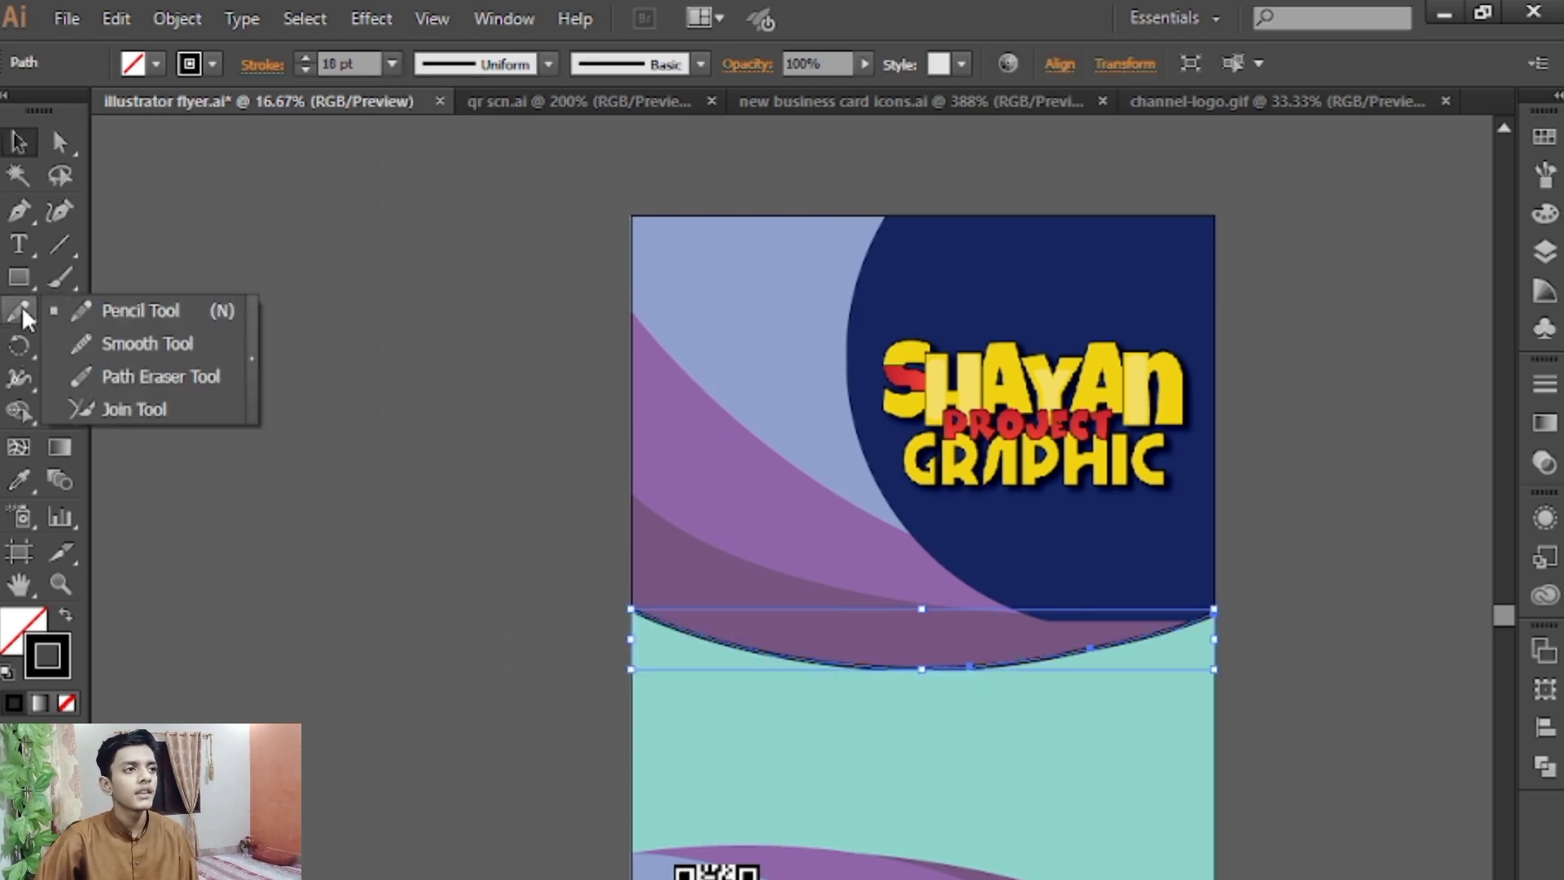
left_click(23, 316)
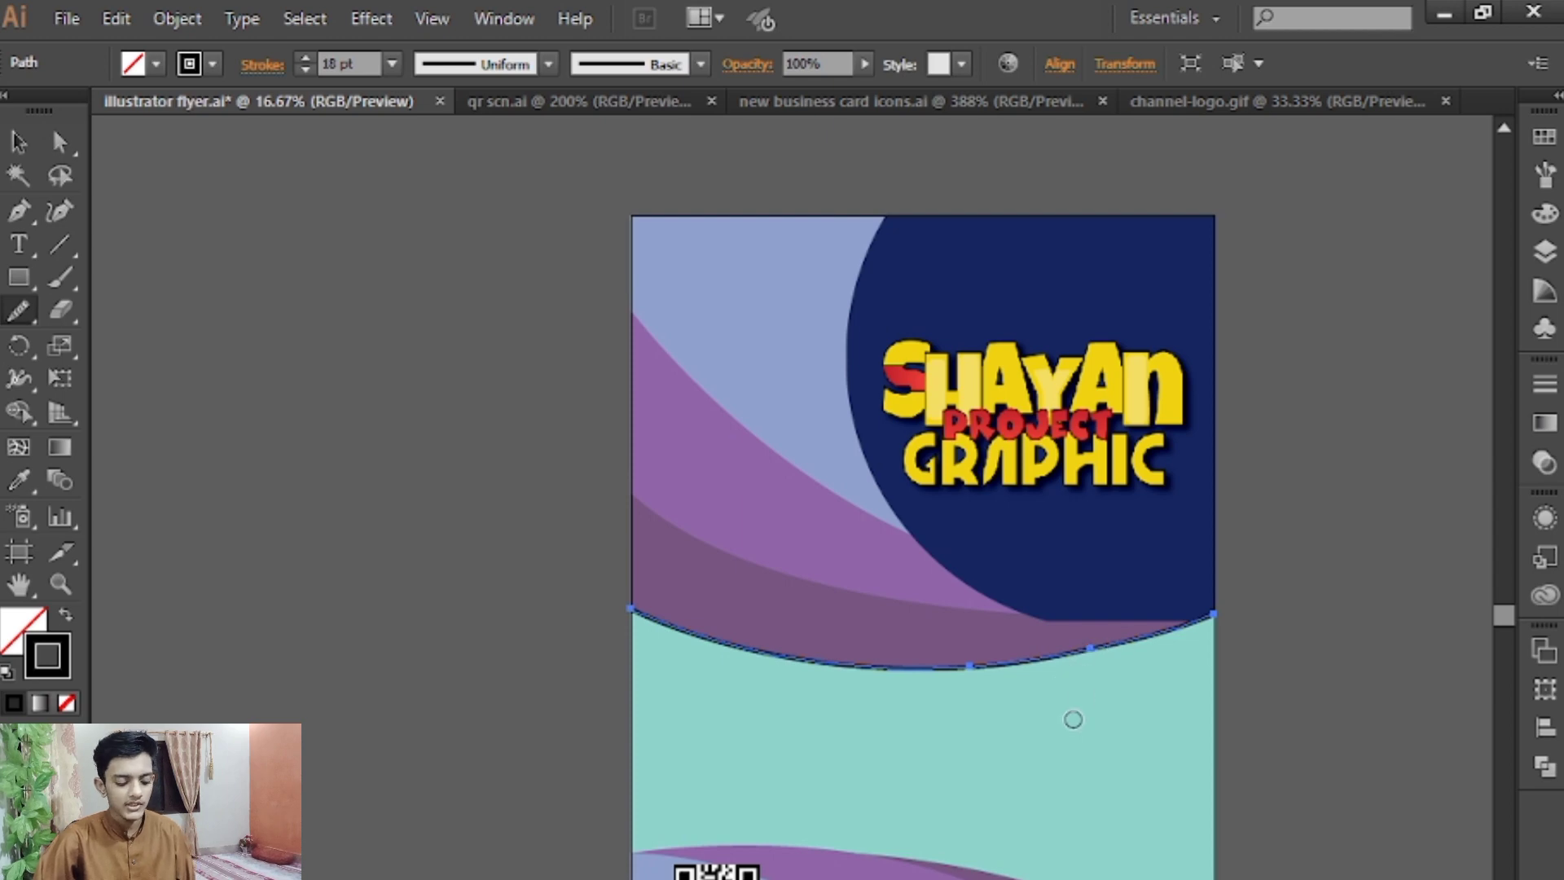
key("z")
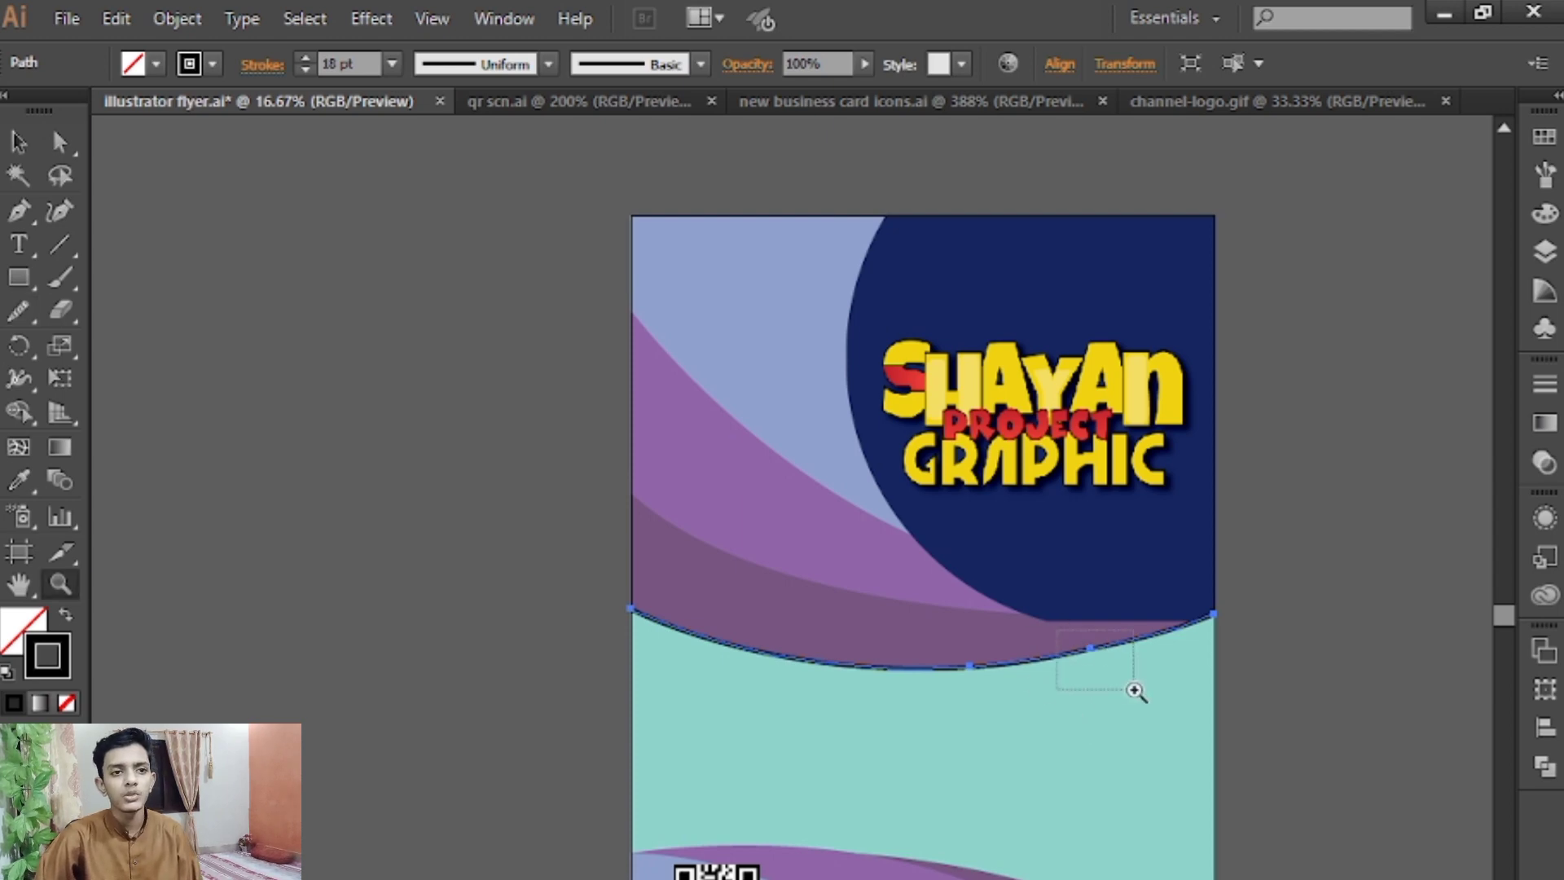
left_click_drag(1135, 690, 1136, 690)
left_click_drag(848, 447, 680, 452)
key("ctrl+1")
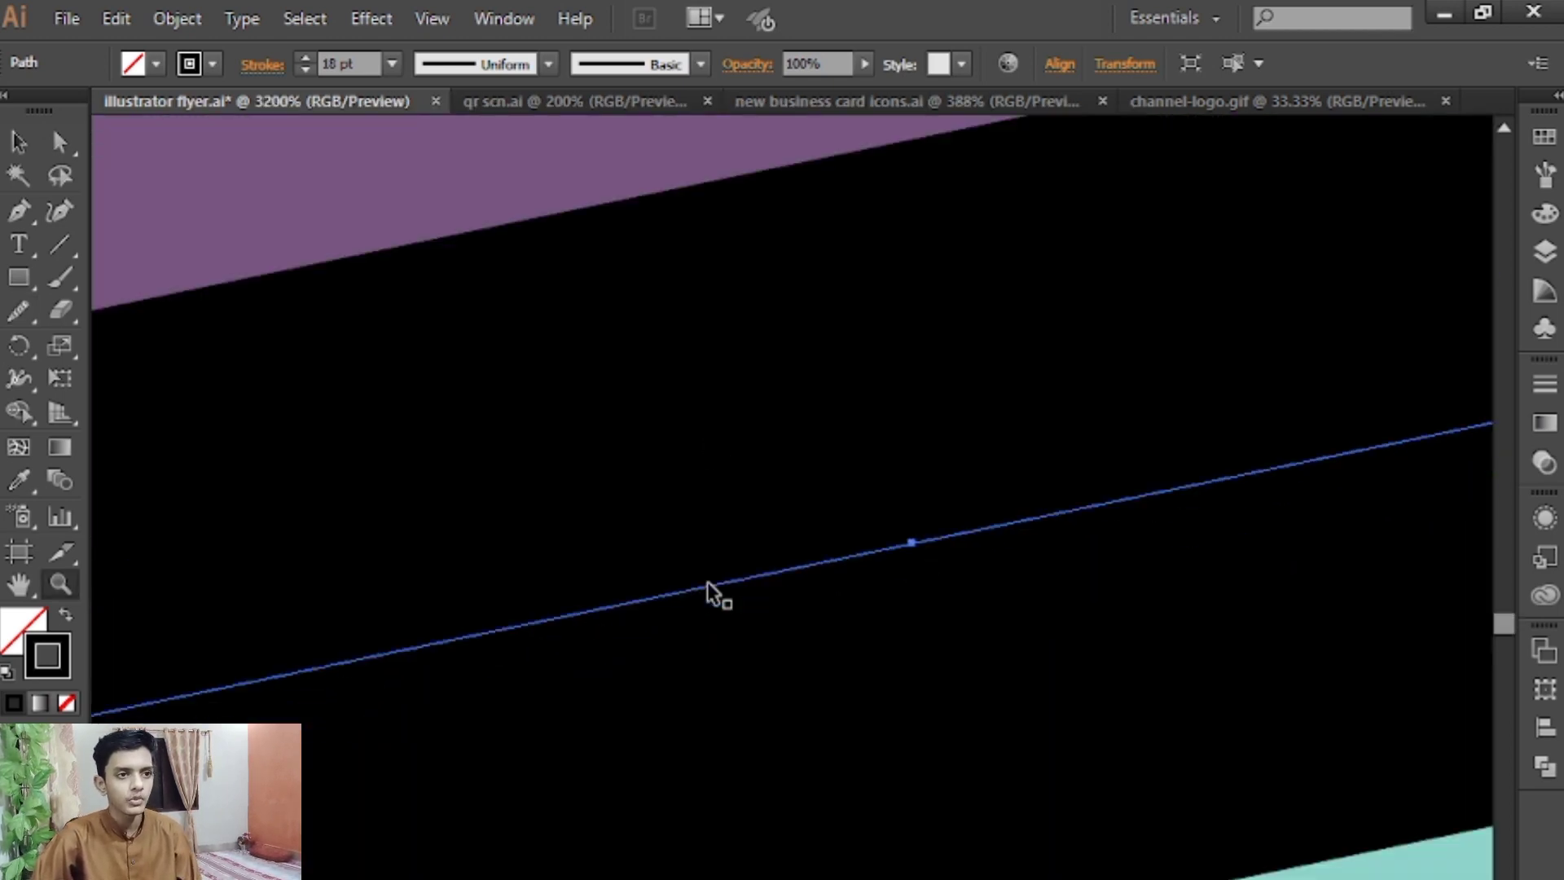
left_click_drag(887, 542, 990, 430)
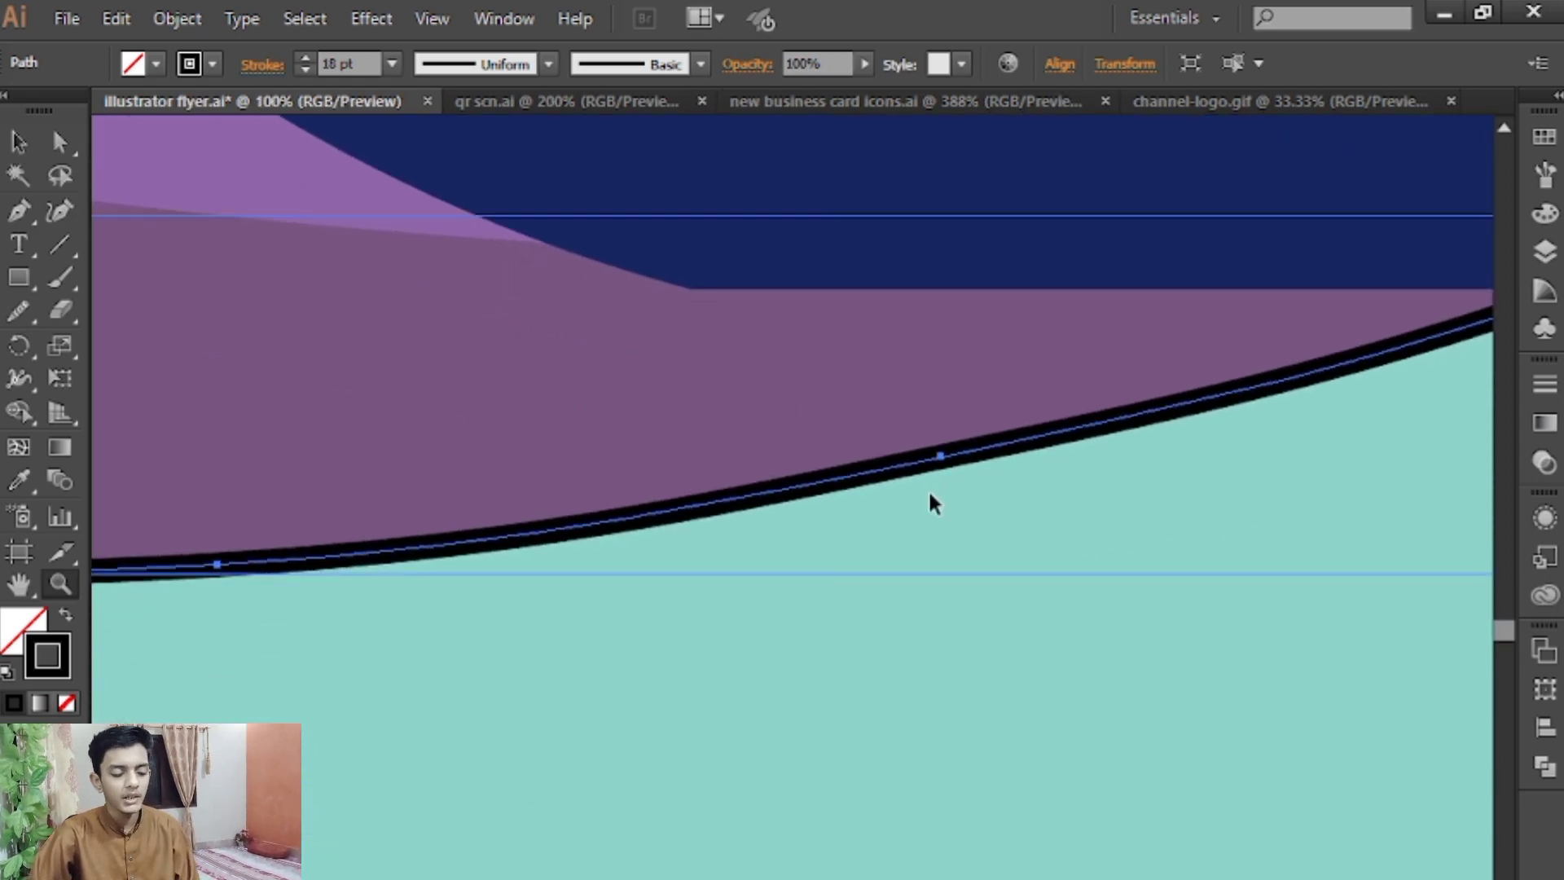
key("ctrl+minus")
key("ctrl+minus")
key("ctrl+minus")
key("ctrl+minus")
left_click_drag(714, 625, 876, 370)
left_click(19, 310)
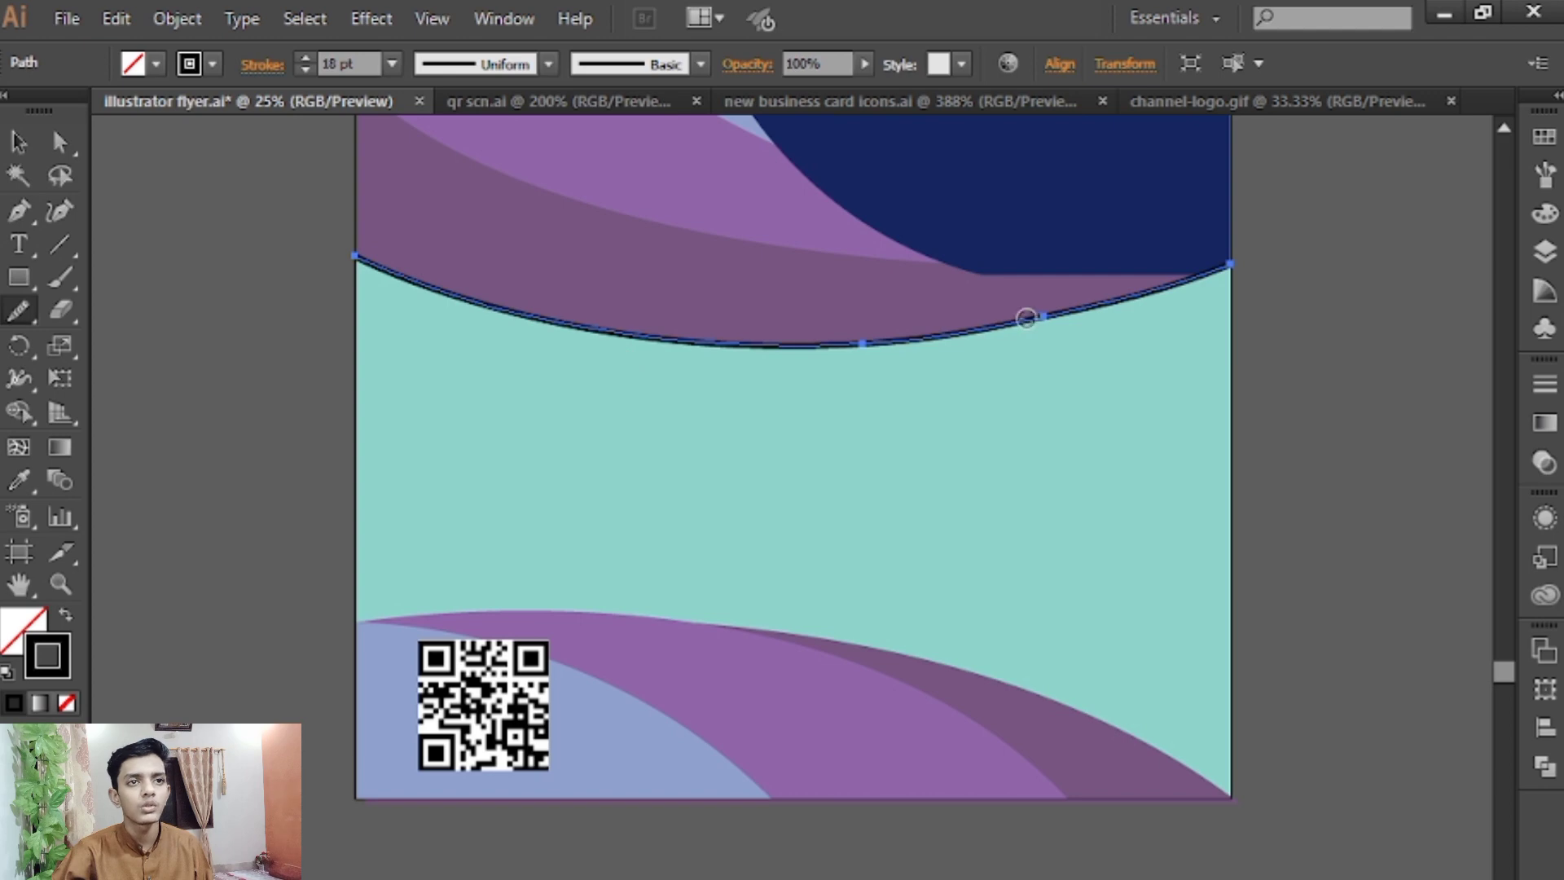
left_click_drag(1055, 315, 1017, 339)
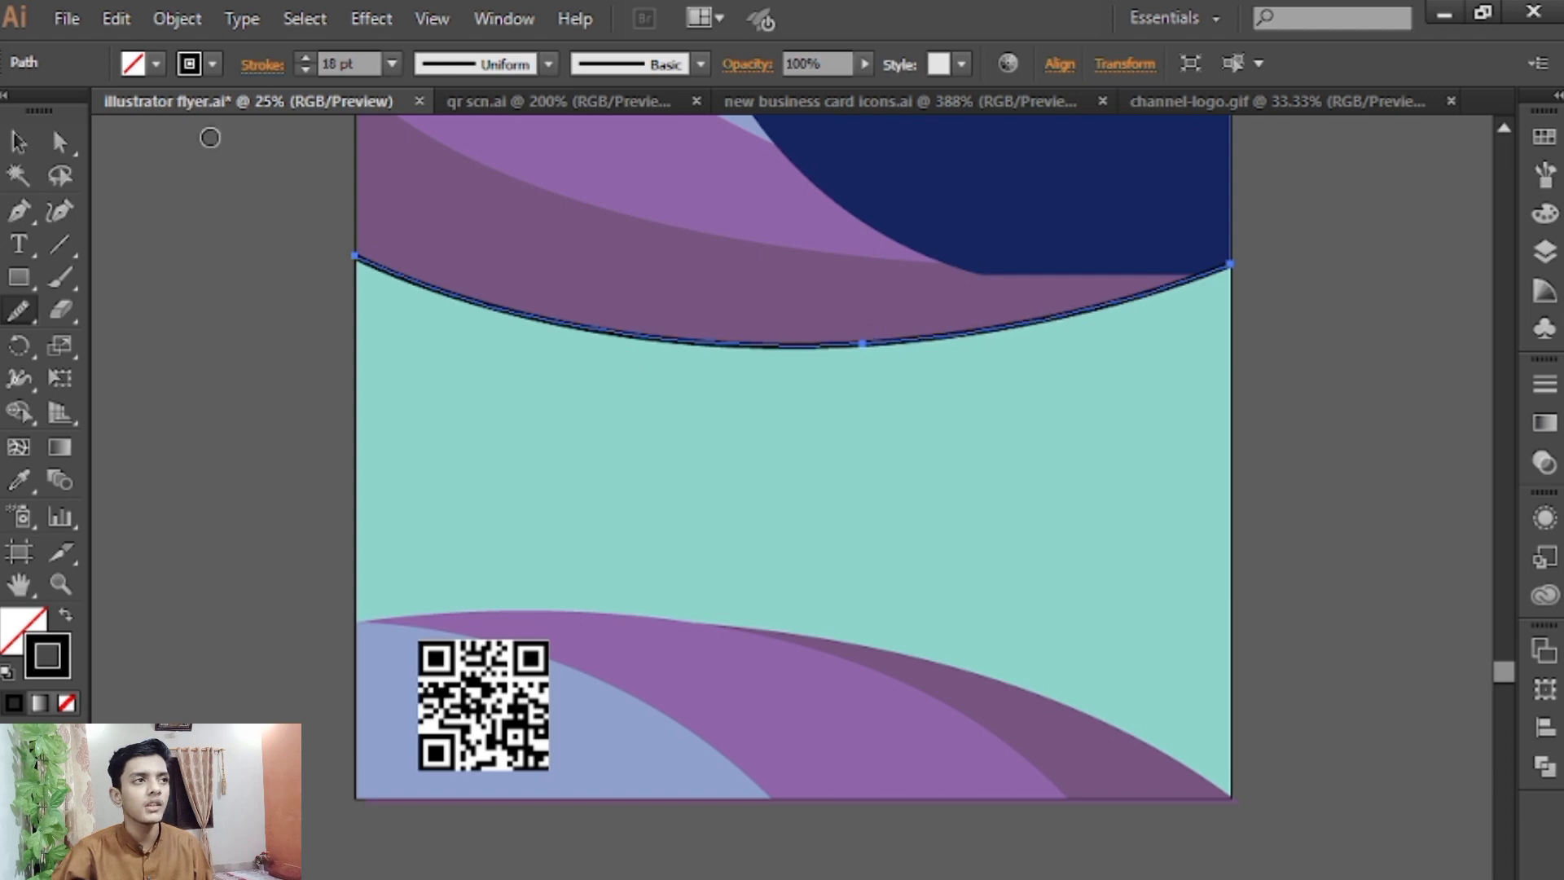
Apply the elliptical variable width profile that tapers at both ends to the black curve
left_click(8, 150)
left_click(549, 63)
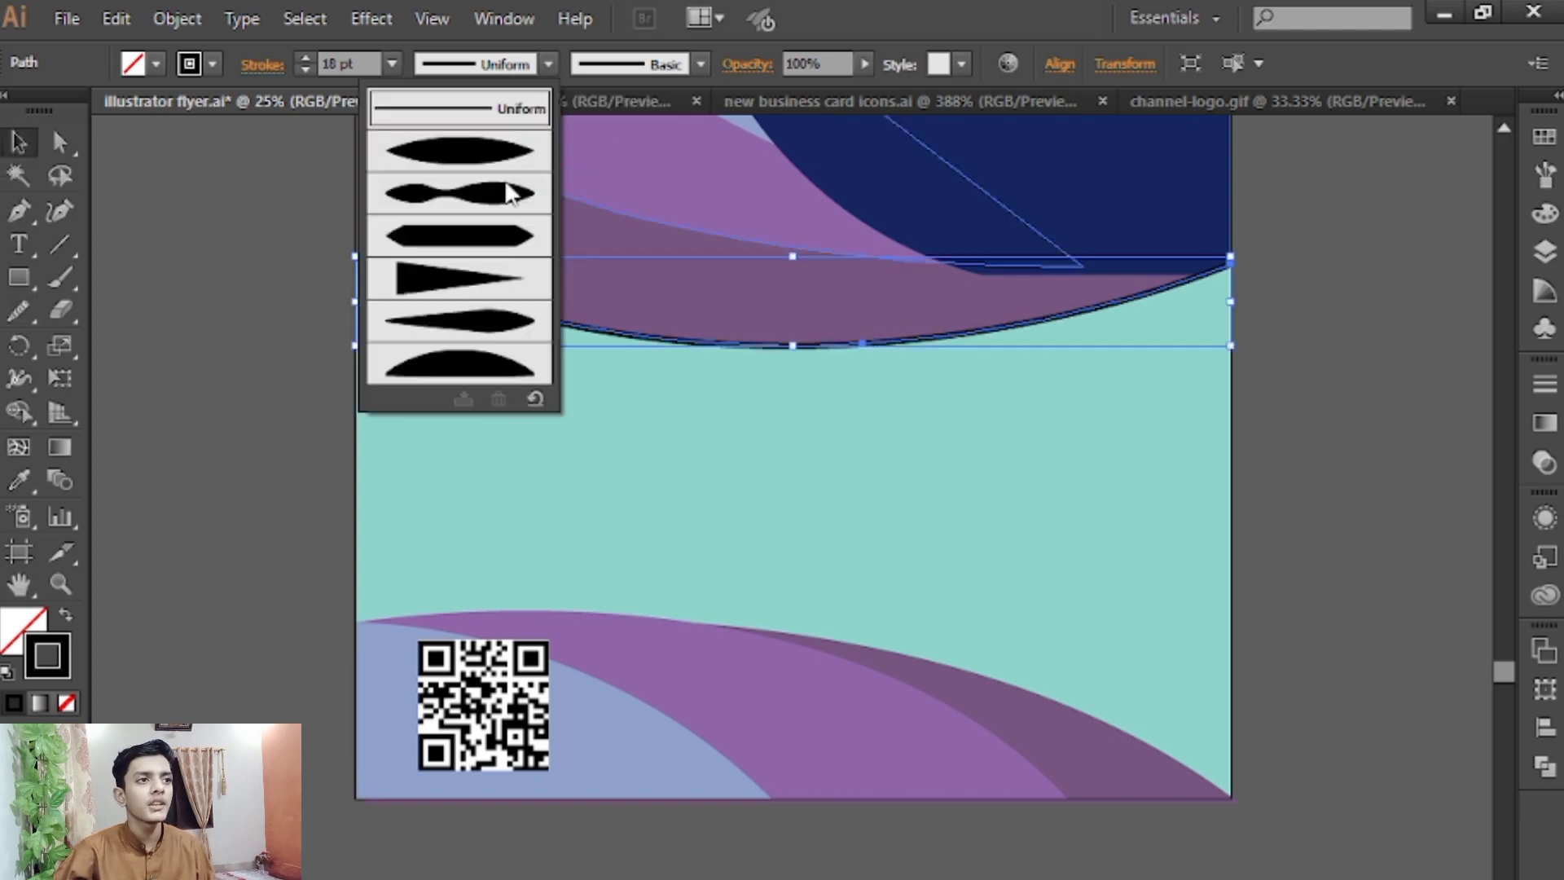
left_click(491, 159)
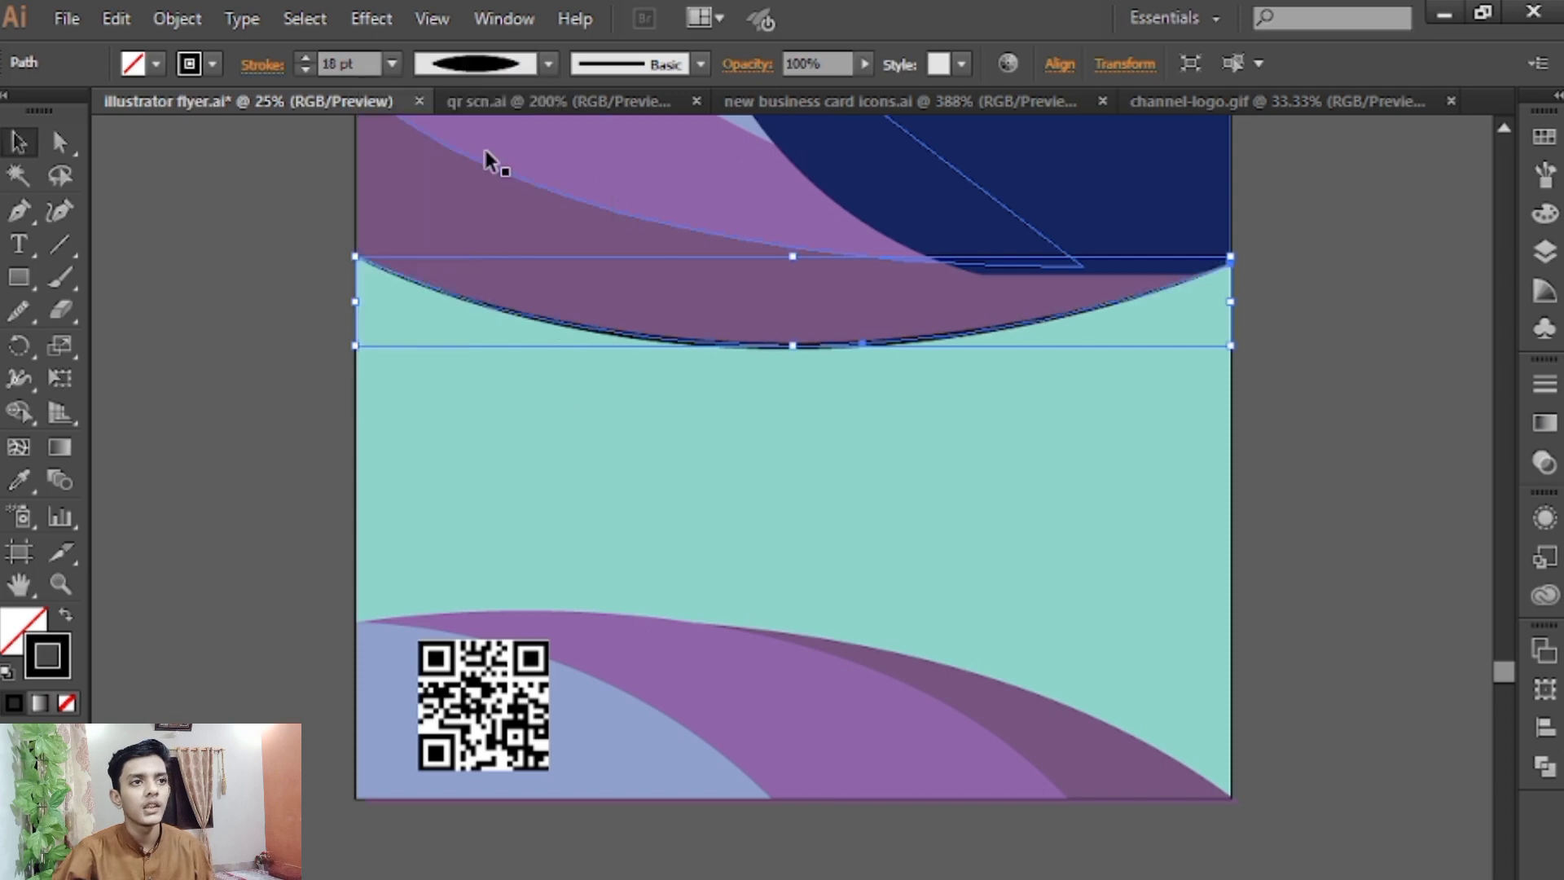
Set the tapered black curve's stroke weight to 40 pt and deselect it
left_click(392, 64)
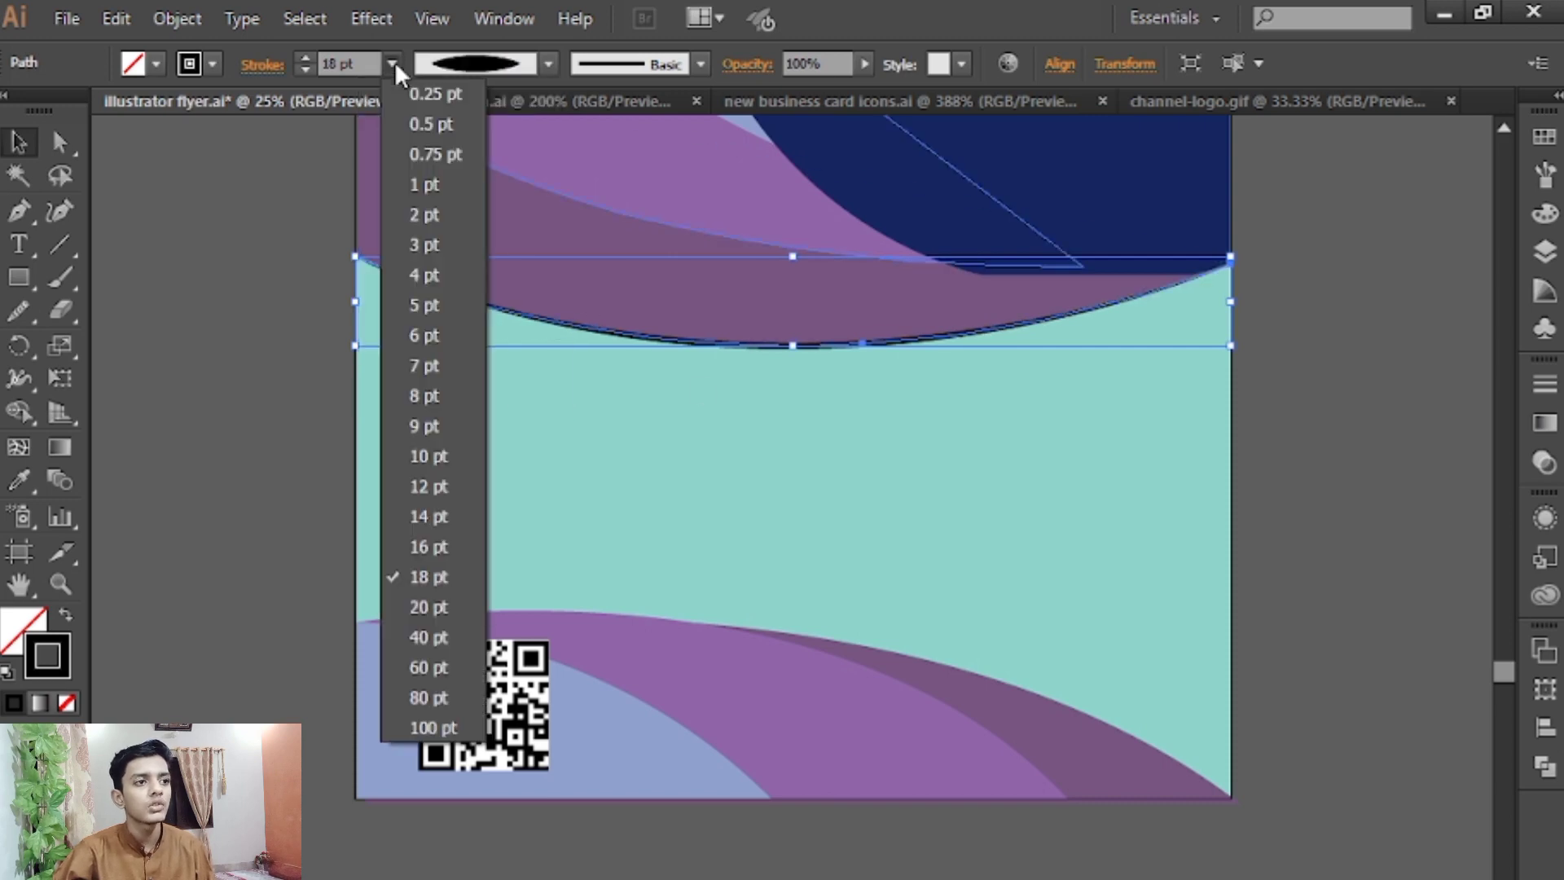
left_click(429, 637)
left_click(136, 335)
key("ctrl+minus")
key("ctrl+minus")
key("ctrl+minus")
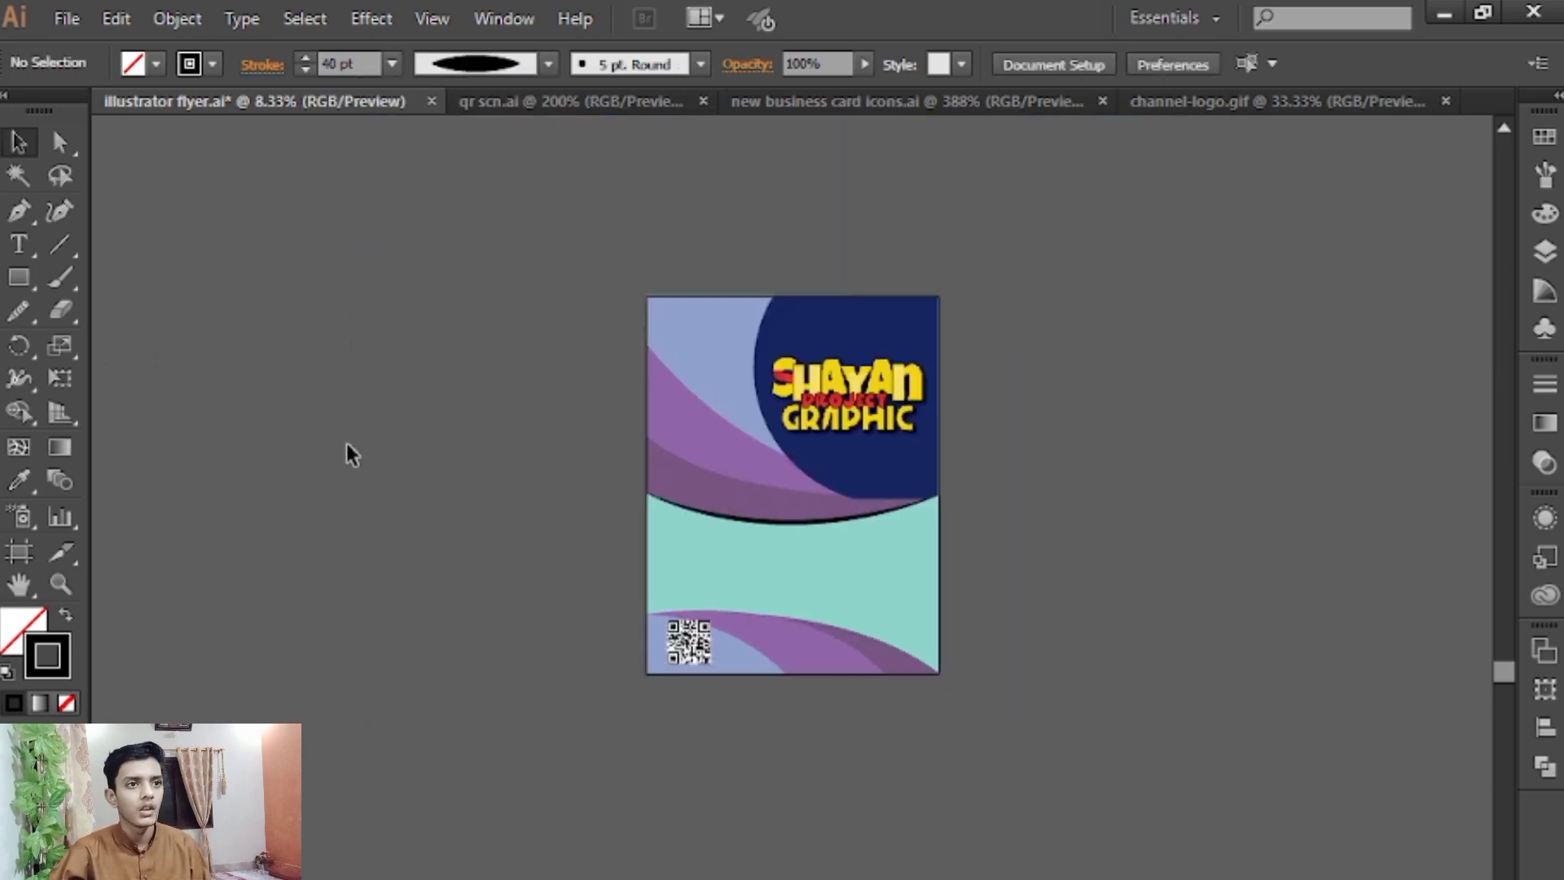
key("ctrl+plus")
key("ctrl+plus")
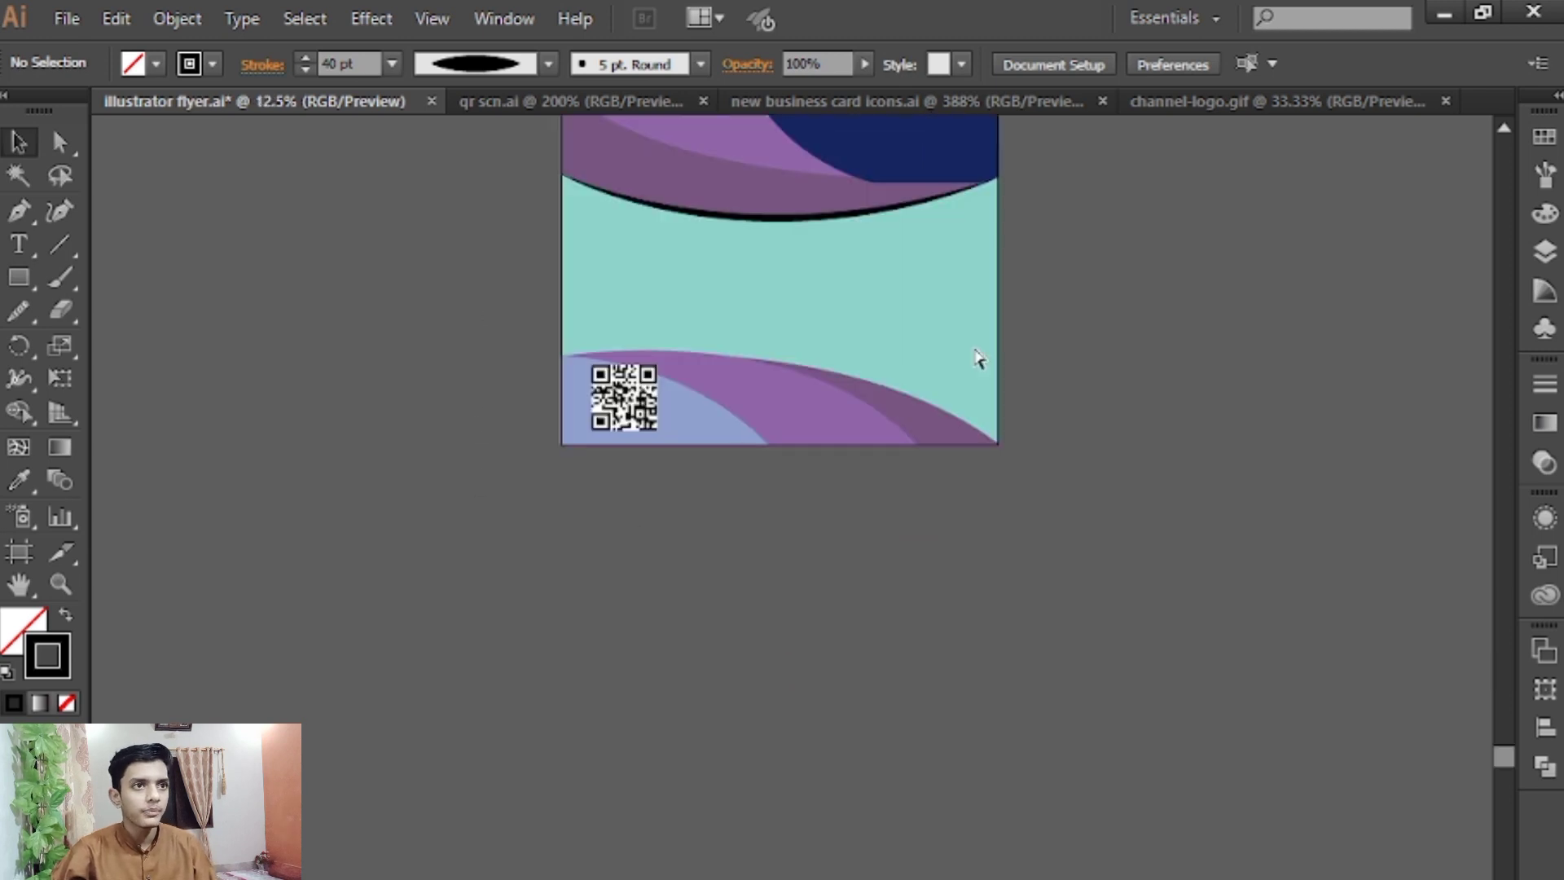
left_click_drag(836, 359, 910, 870)
Apply a drop shadow to the light blue header shape: Multiply, 75% opacity, 7 px X and Y offsets, 5 px blur, black
left_click(722, 250)
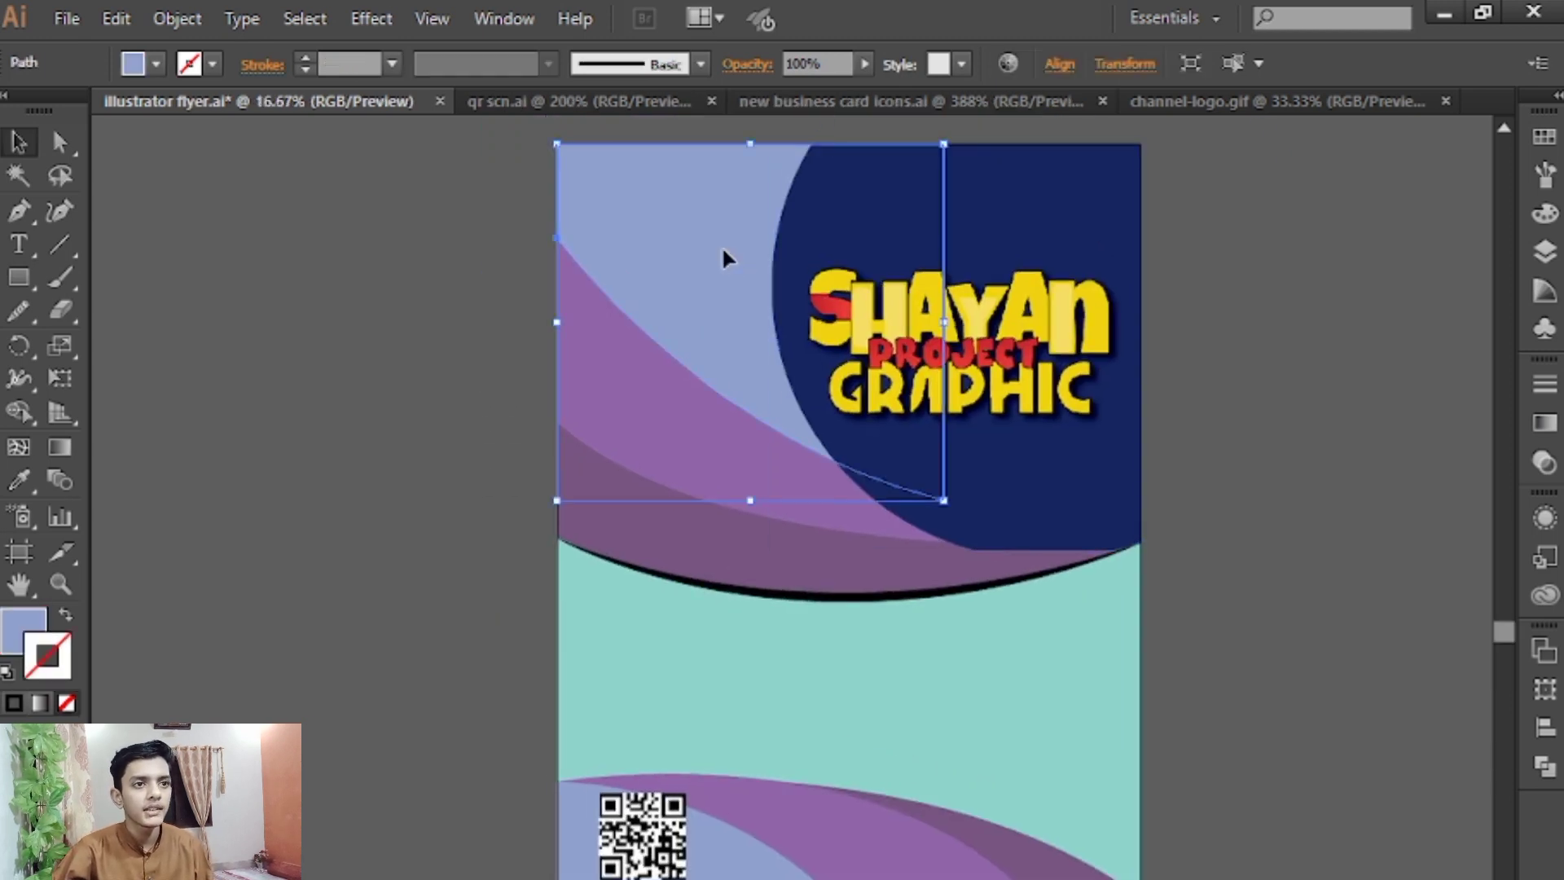
left_click(666, 423)
left_click(684, 189)
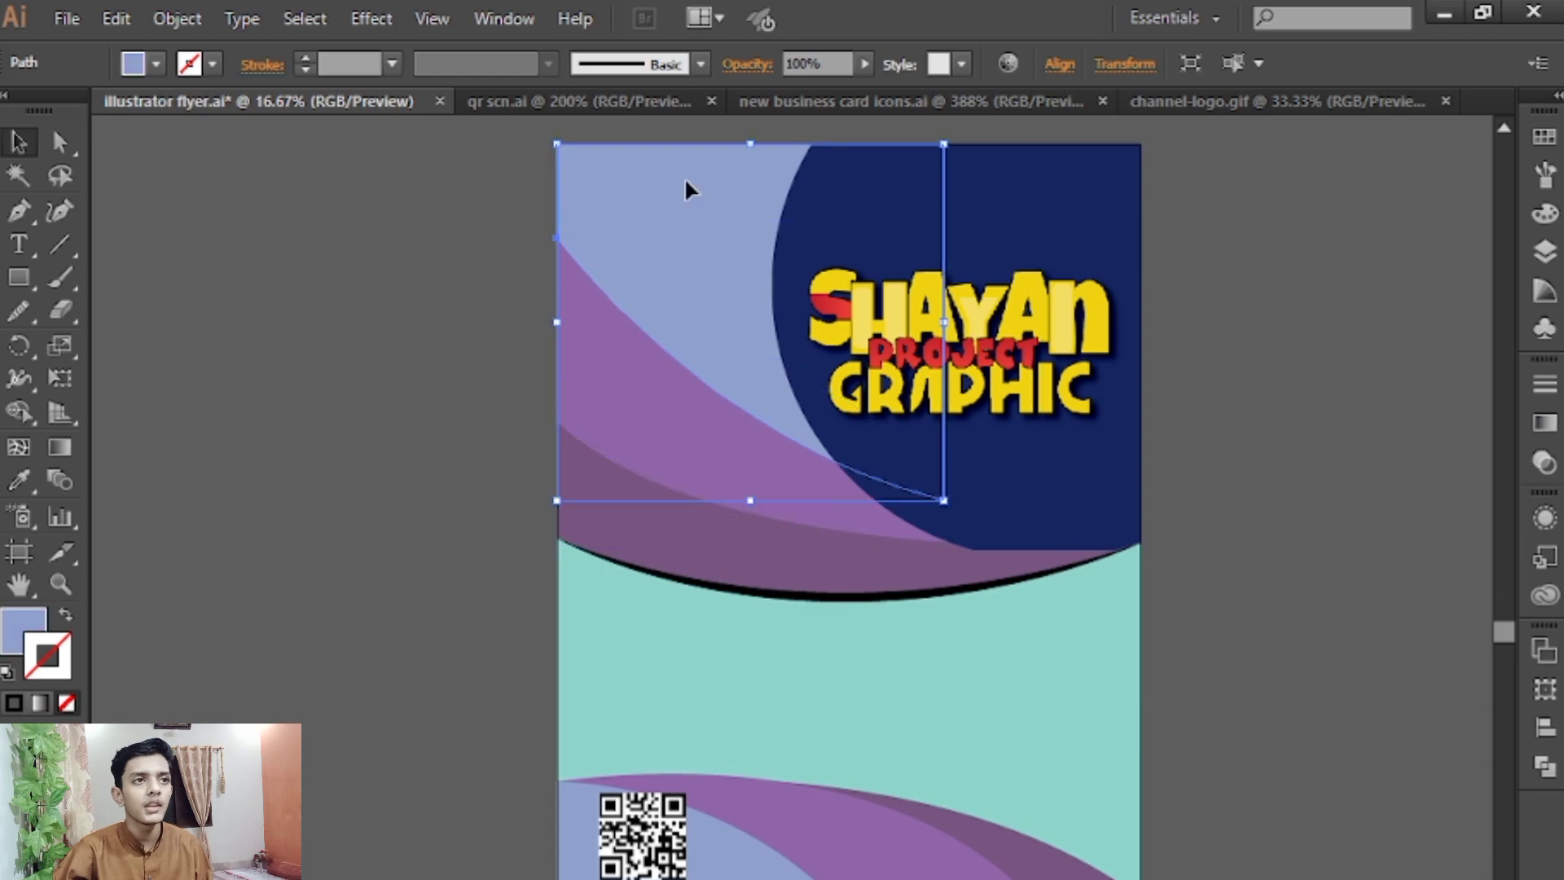
left_click(370, 18)
mouse_move(524, 329)
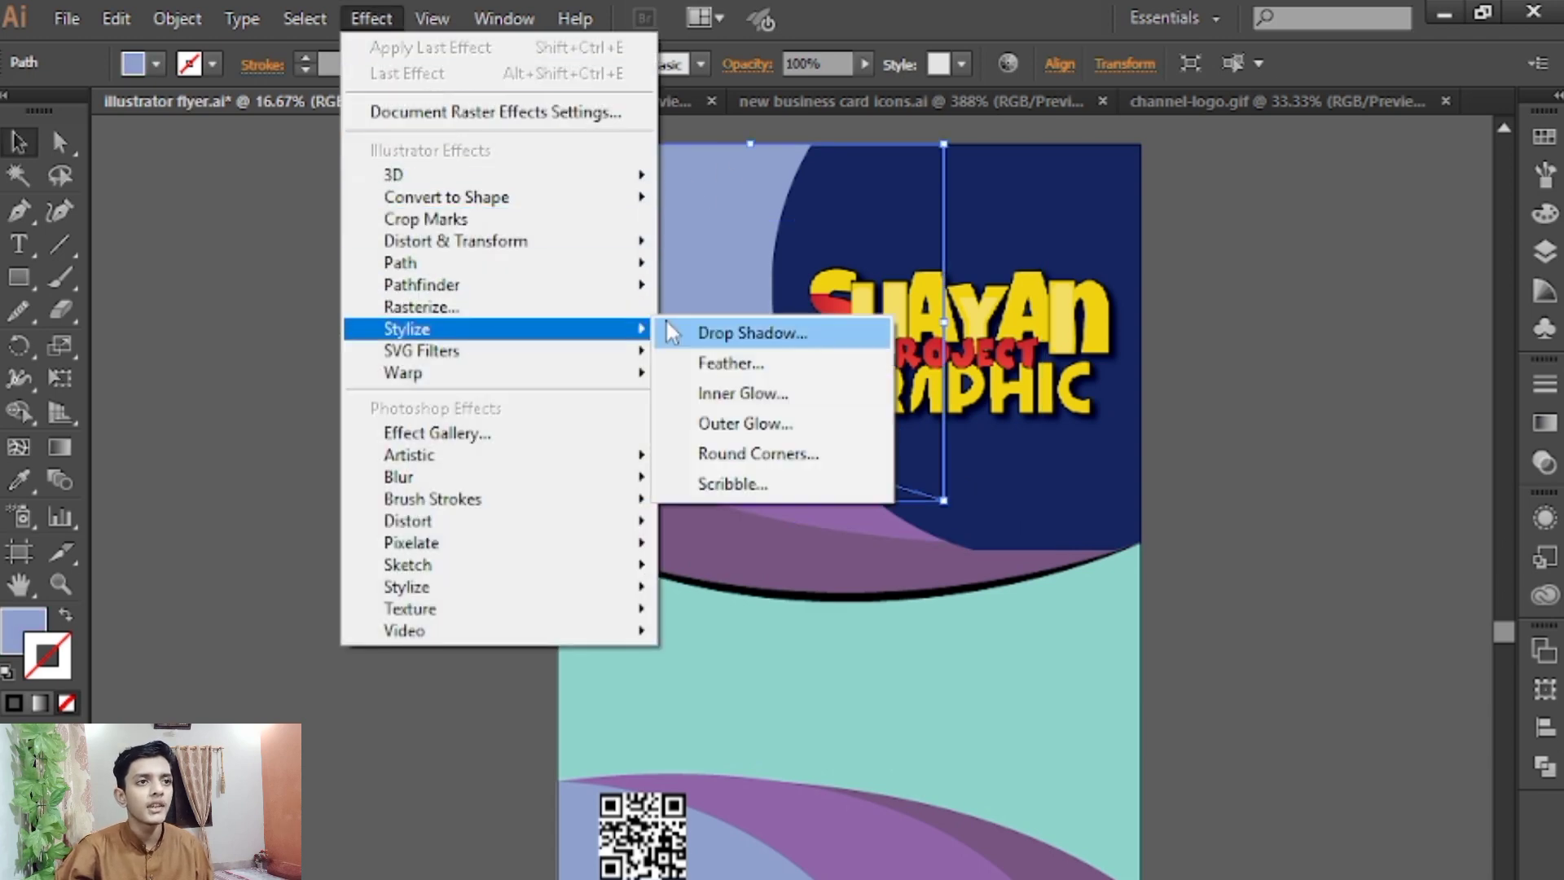
left_click(666, 319)
left_click(168, 656)
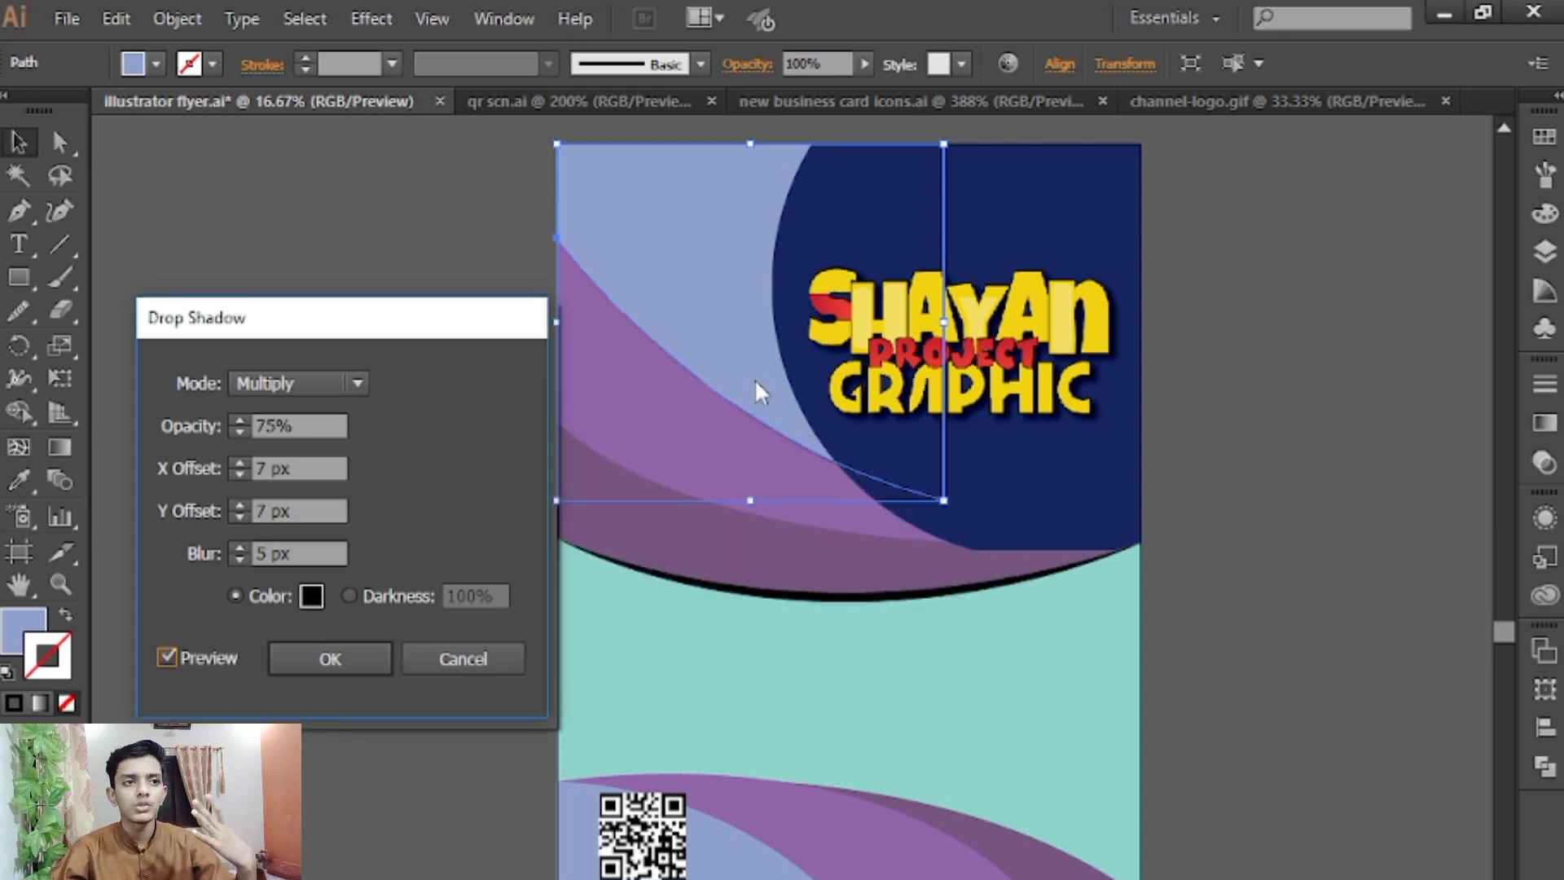
left_click(315, 656)
left_click(427, 539)
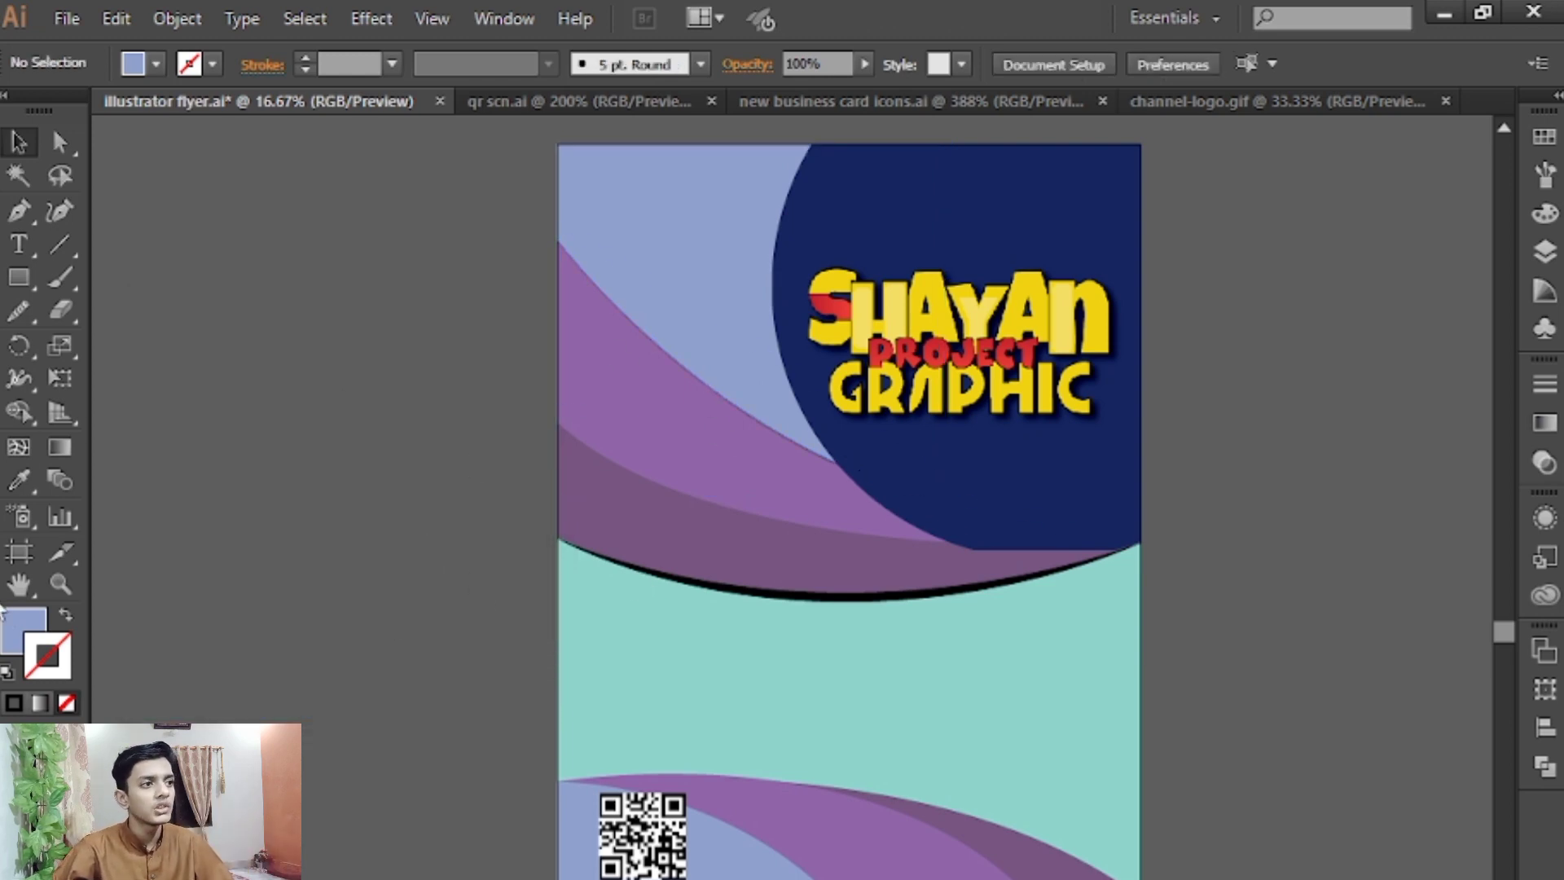
Examine the drop shadow up close along the edge between the light blue header shape and the purple band
left_click(60, 584)
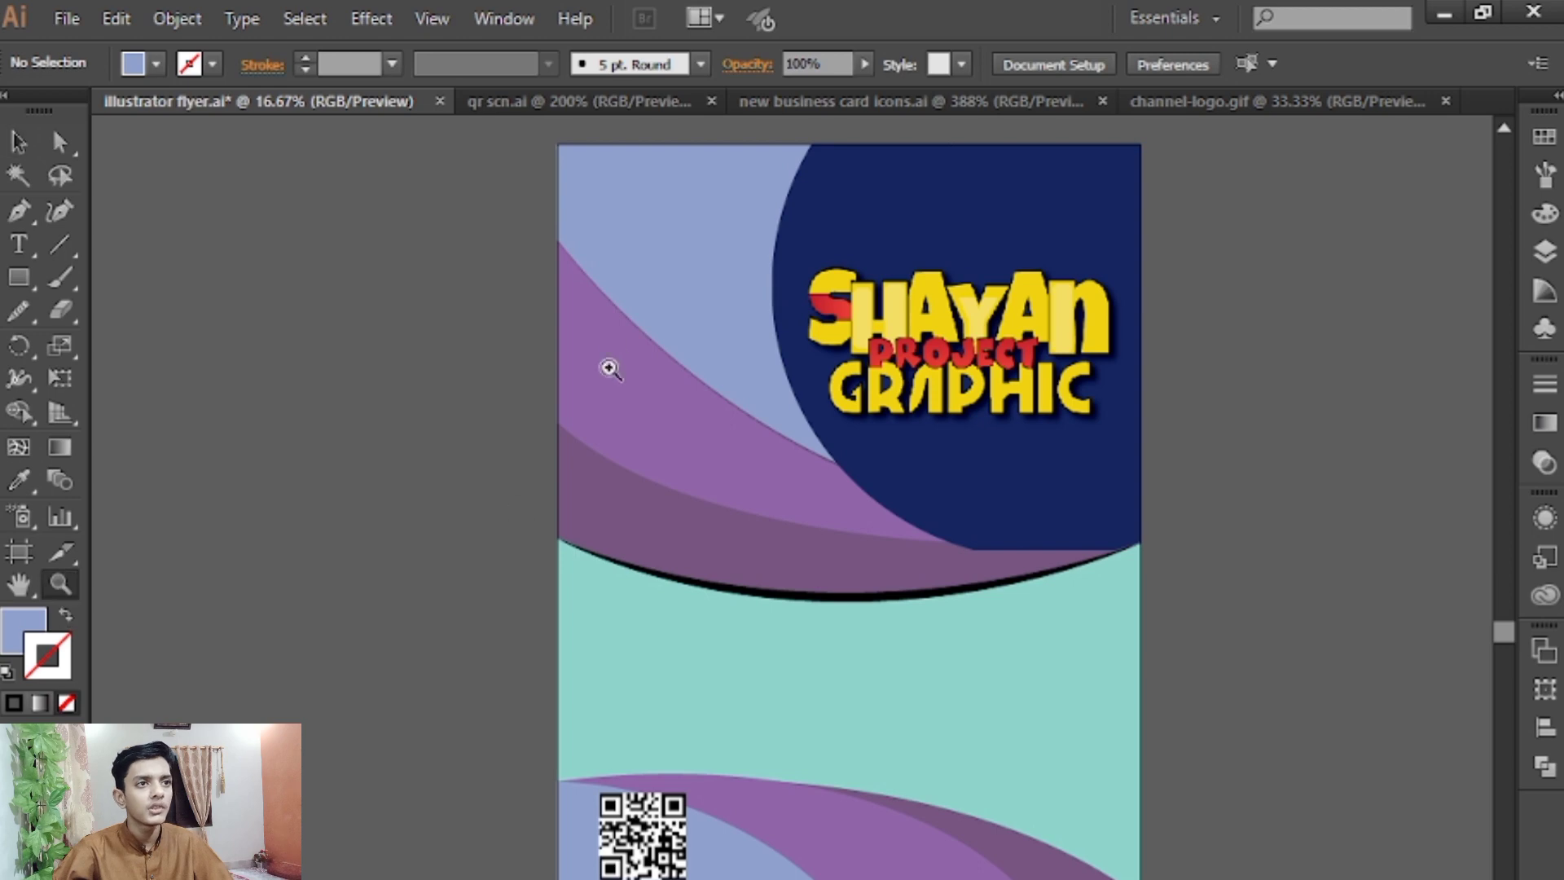
left_click_drag(674, 381, 686, 386)
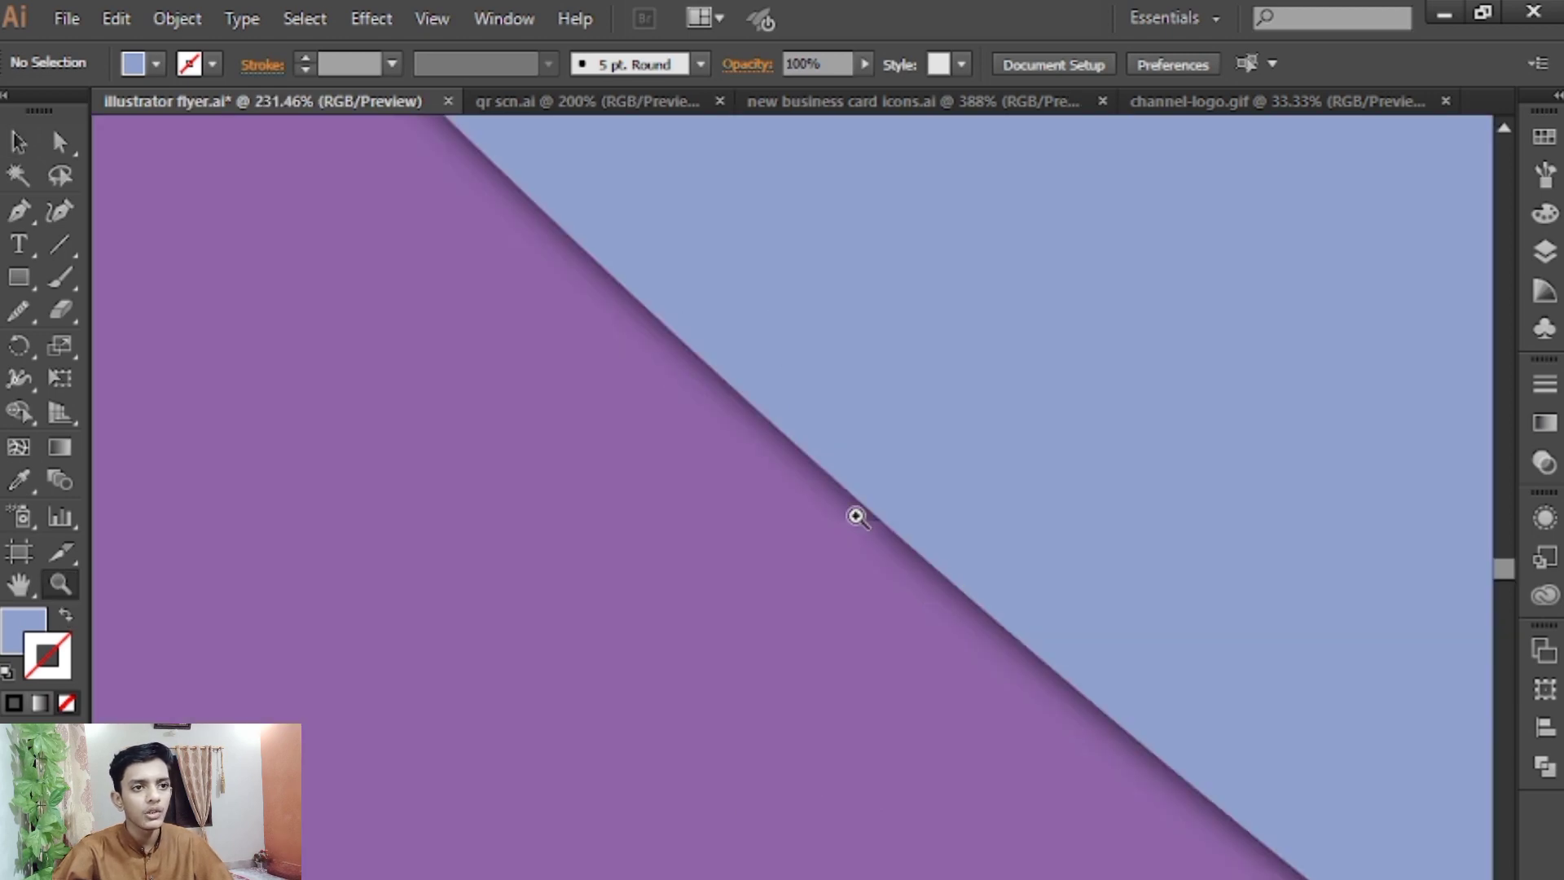
left_click_drag(886, 537, 885, 537)
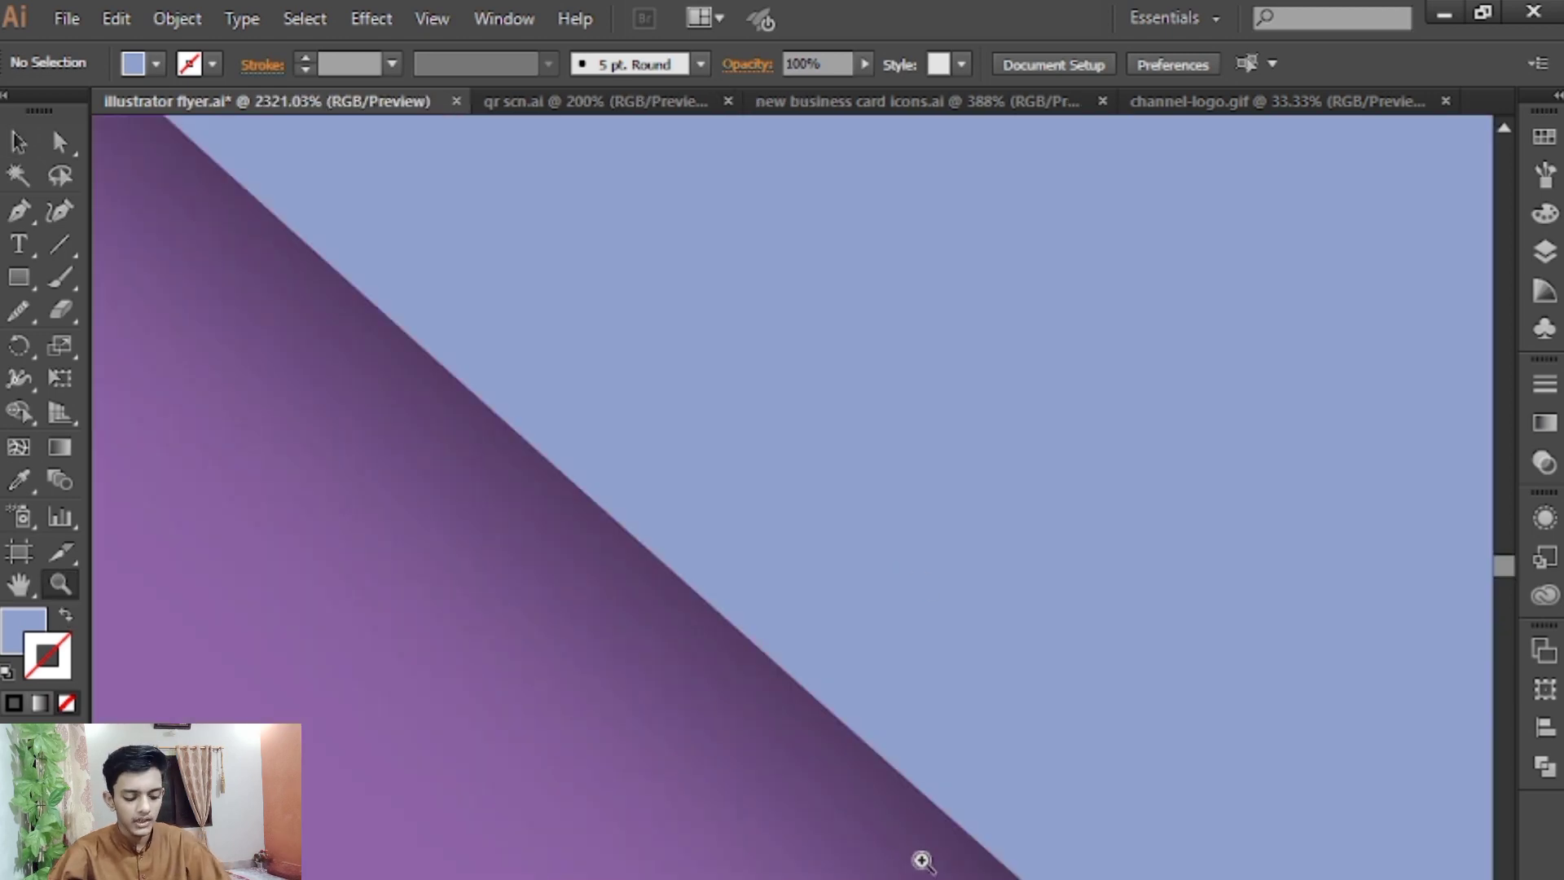
key("ctrl+minus")
key("ctrl+minus")
key("ctrl+minus")
key("ctrl+minus")
key("ctrl+minus")
key("ctrl+minus")
key("ctrl+minus")
key("ctrl+minus")
key("ctrl+minus")
key("ctrl+minus")
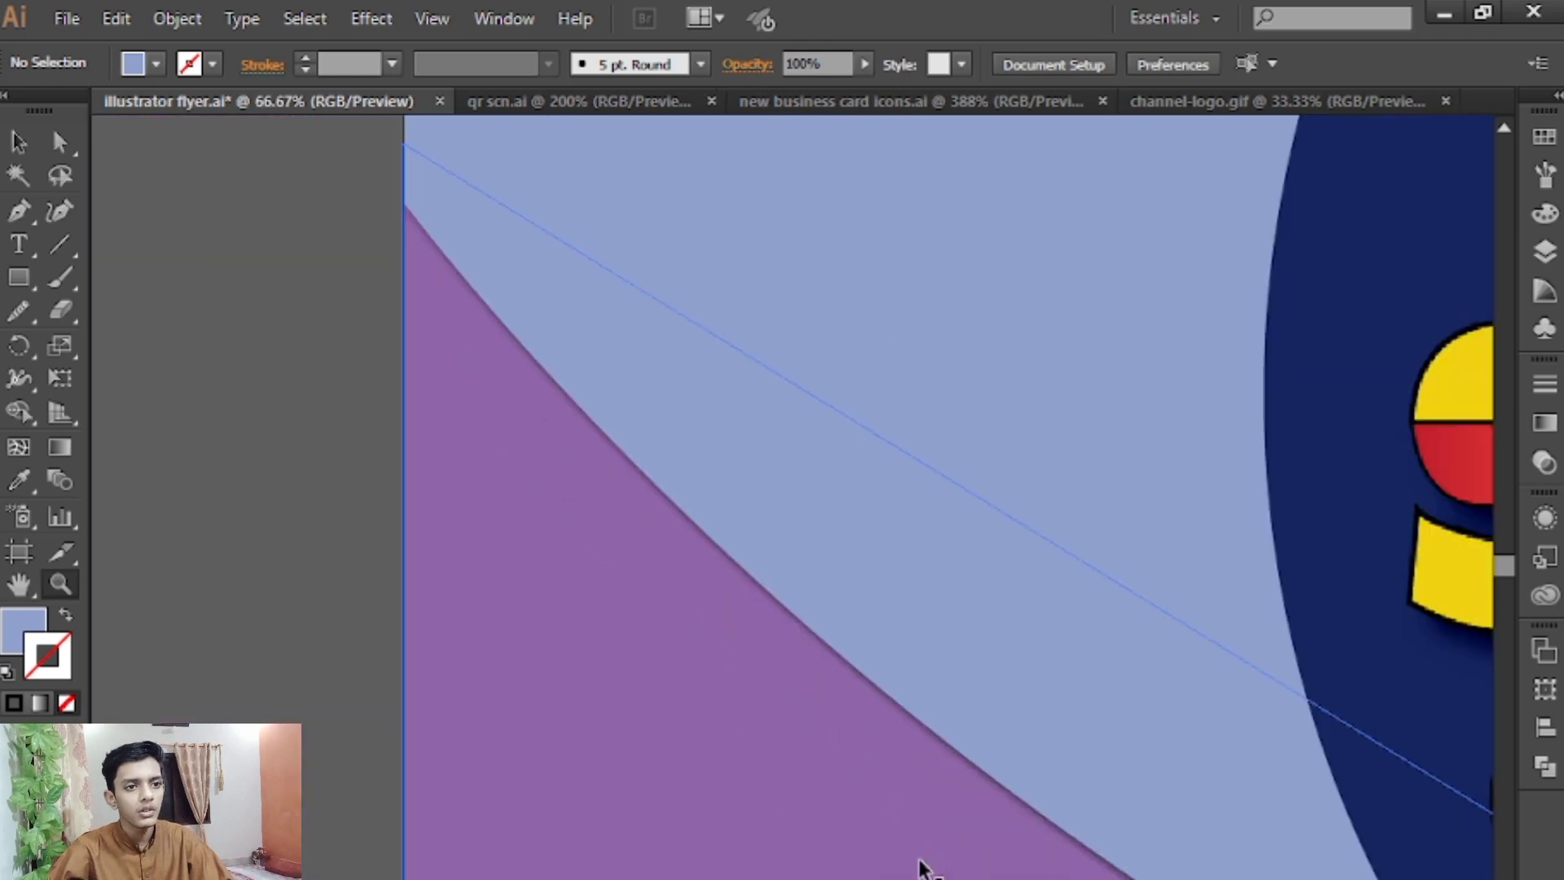
key("ctrl+minus")
key("ctrl+minus")
key("ctrl+minus")
left_click_drag(917, 855, 774, 496)
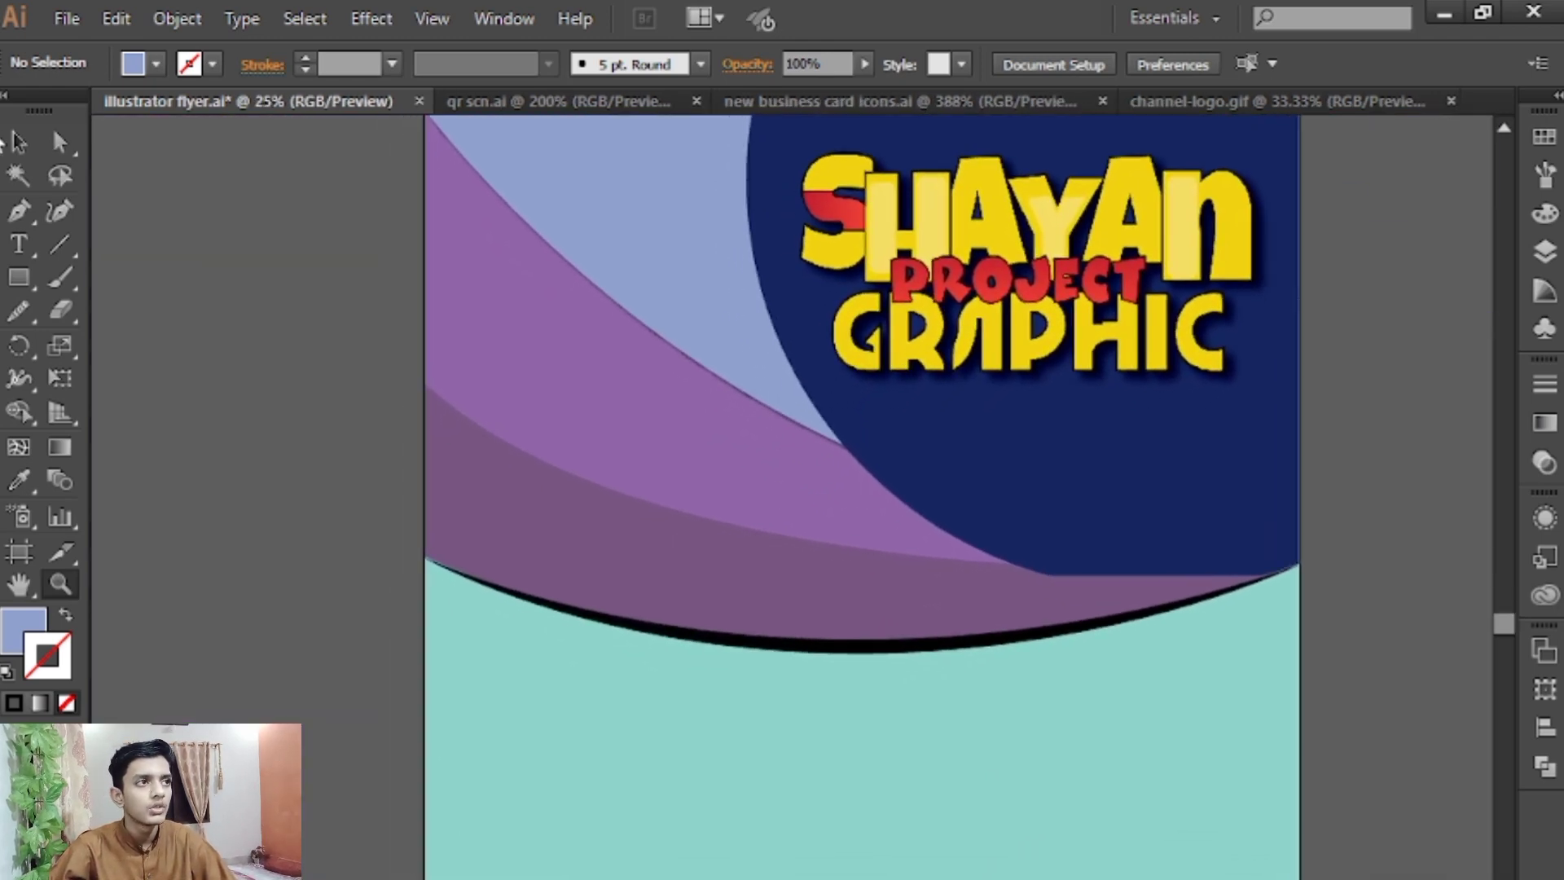
Apply a drop shadow to the purple header band: Multiply, 75% opacity, 7 px X and Y offsets, 5 px blur, black
left_click(18, 143)
left_click(481, 370)
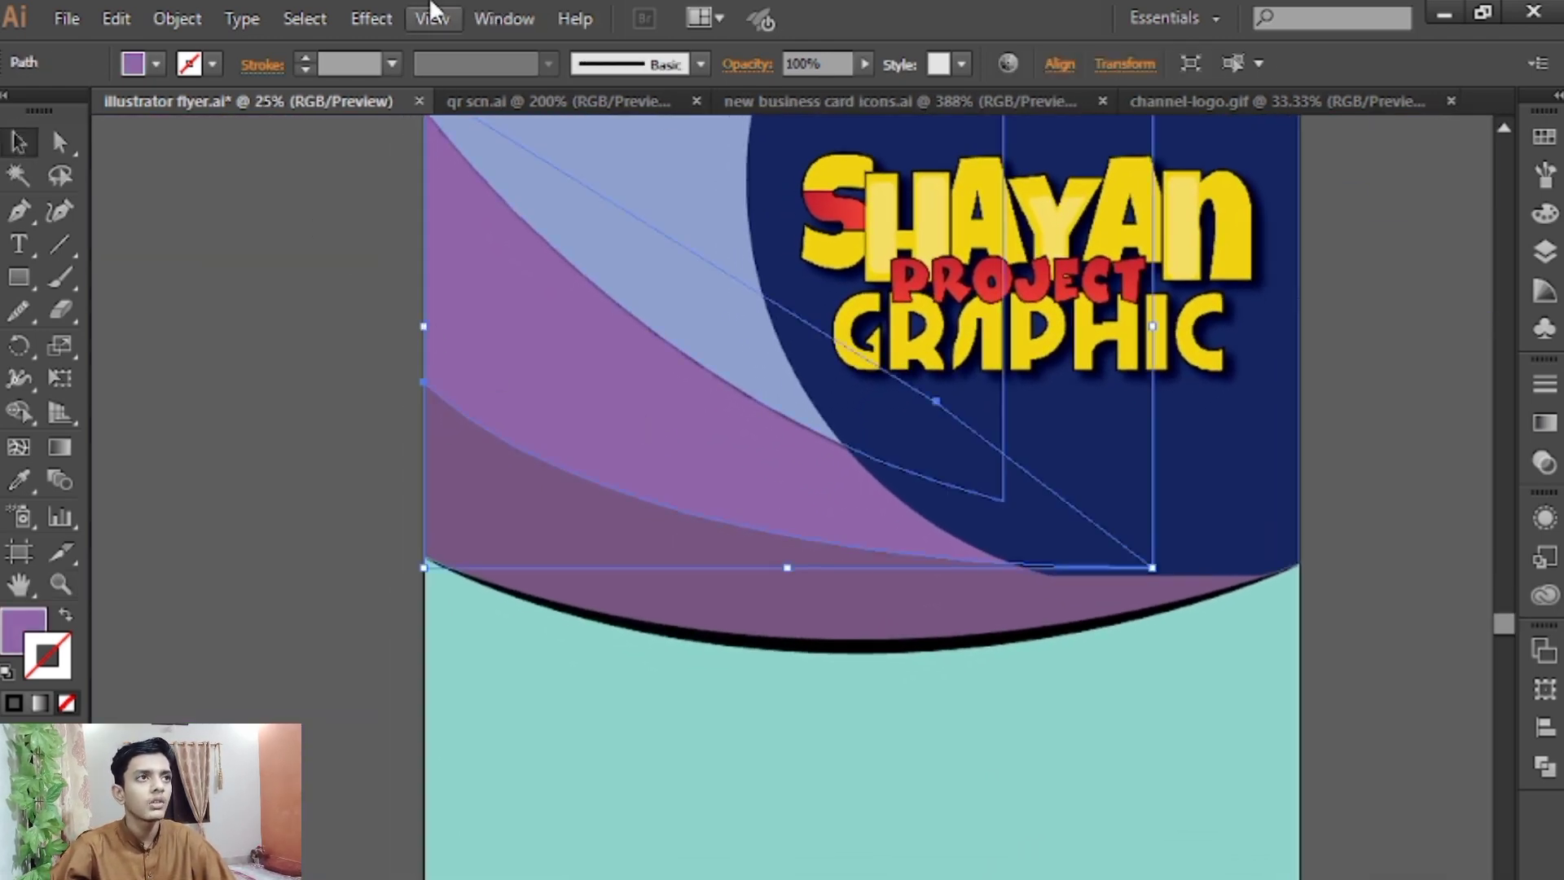
left_click(371, 18)
mouse_move(489, 329)
left_click(805, 330)
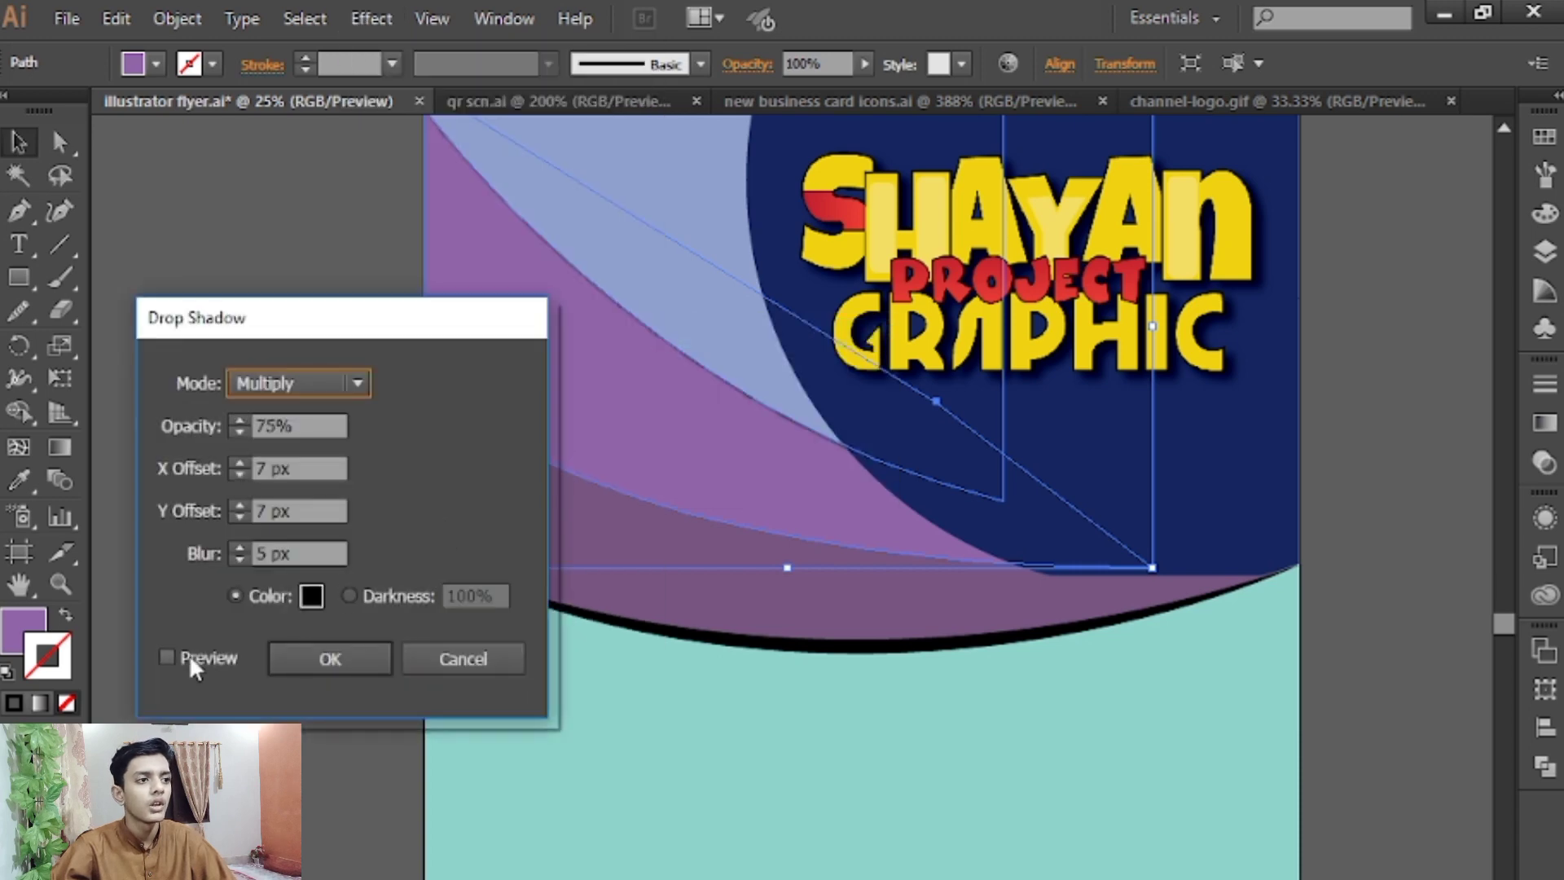
left_click(338, 666)
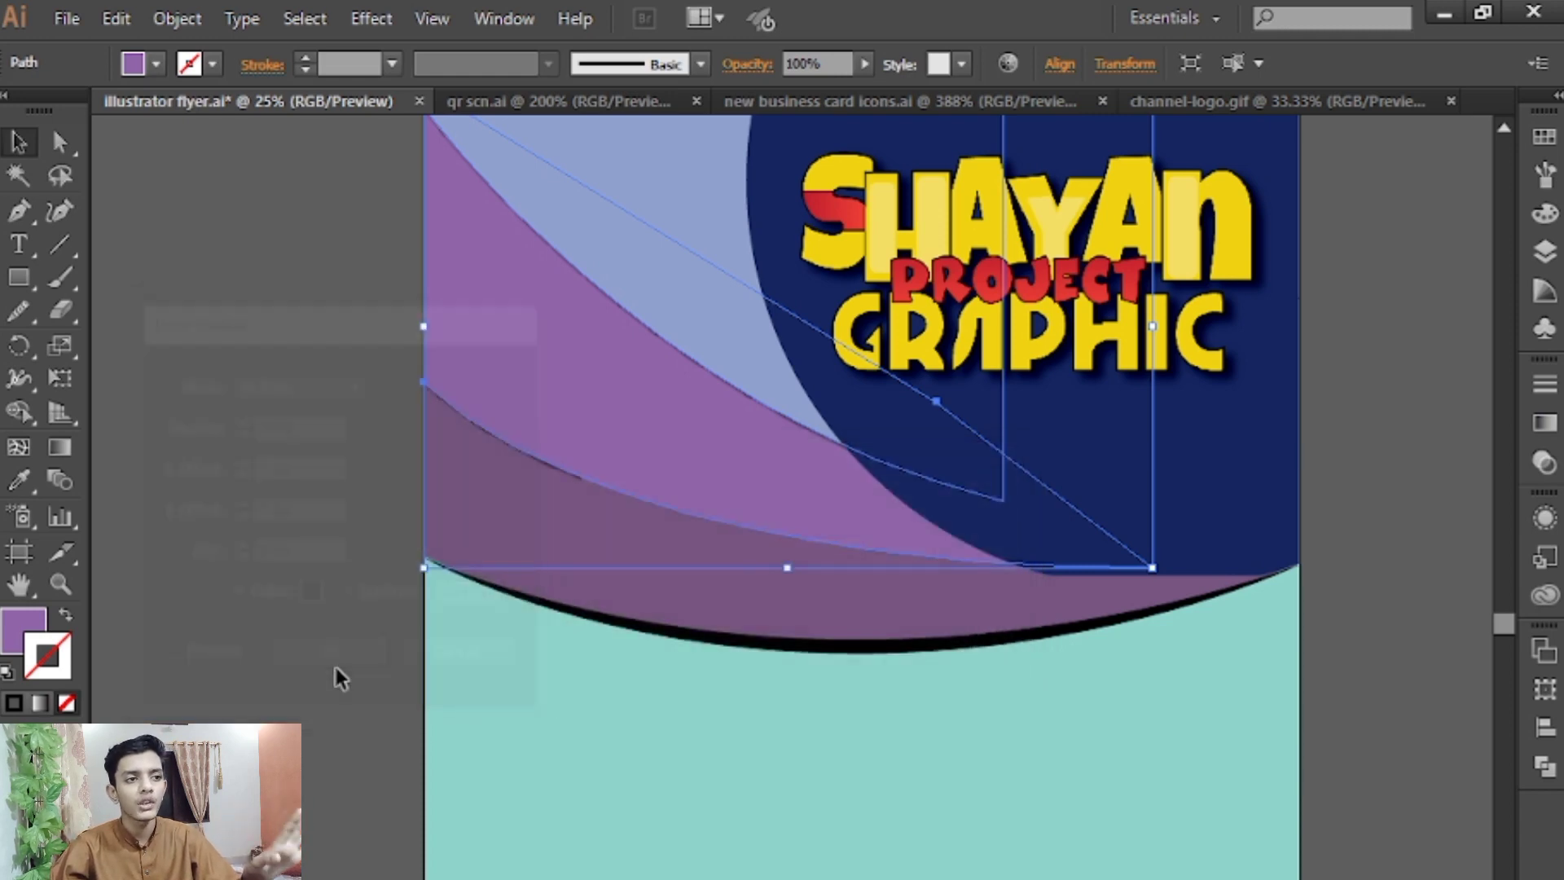
left_click(334, 664)
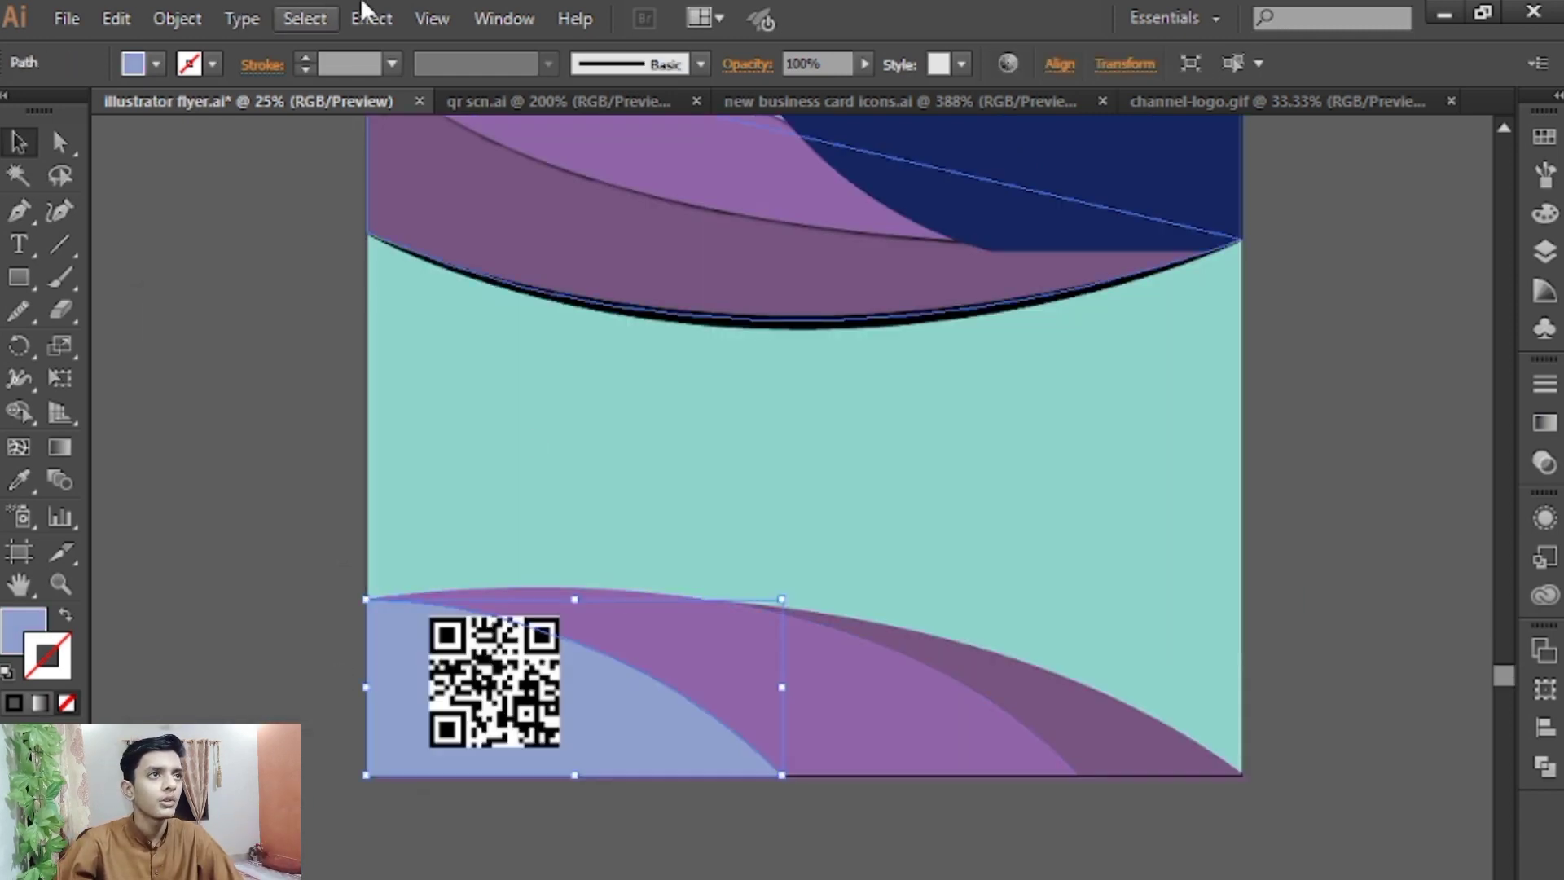
Apply a drop shadow to the light blue footer shape: Multiply, 75% opacity, 7 px X and Y offsets, 5 px blur, black
left_click(369, 17)
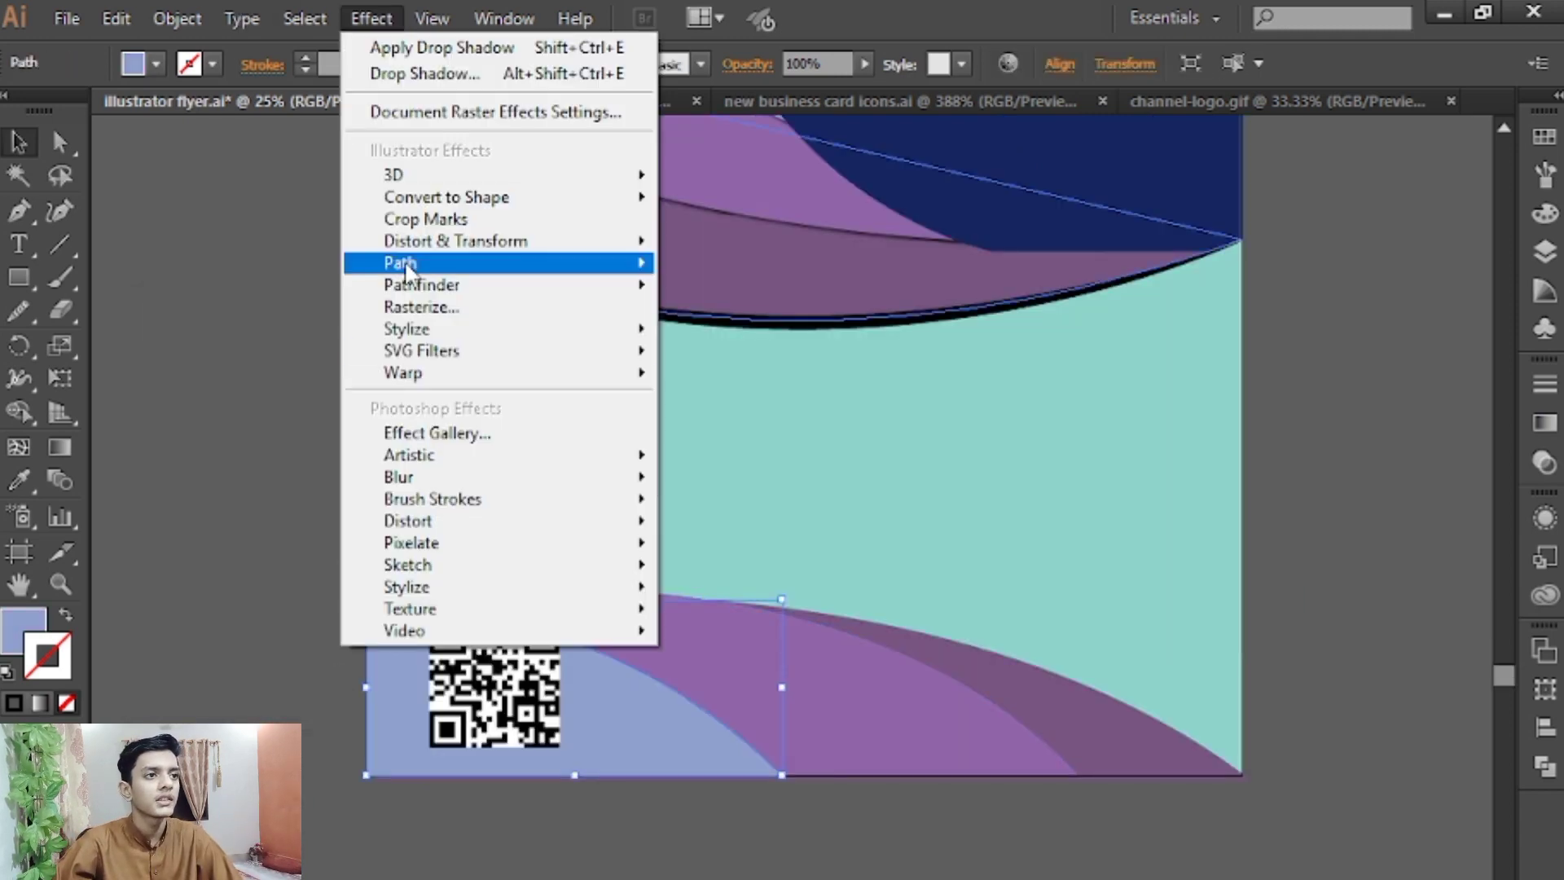
mouse_move(439, 329)
left_click(728, 334)
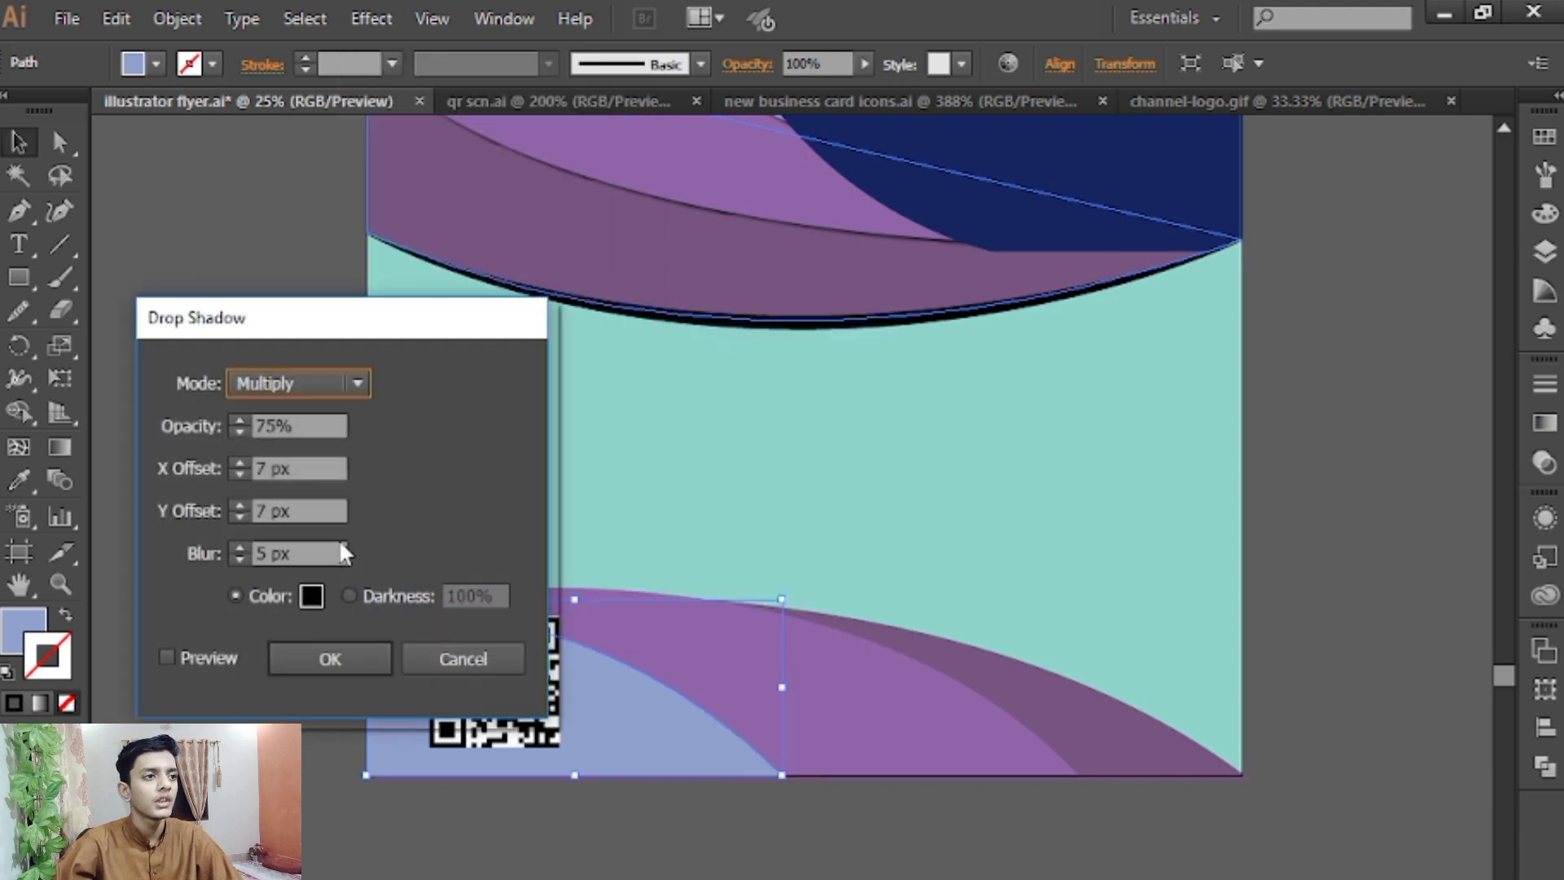
left_click(308, 653)
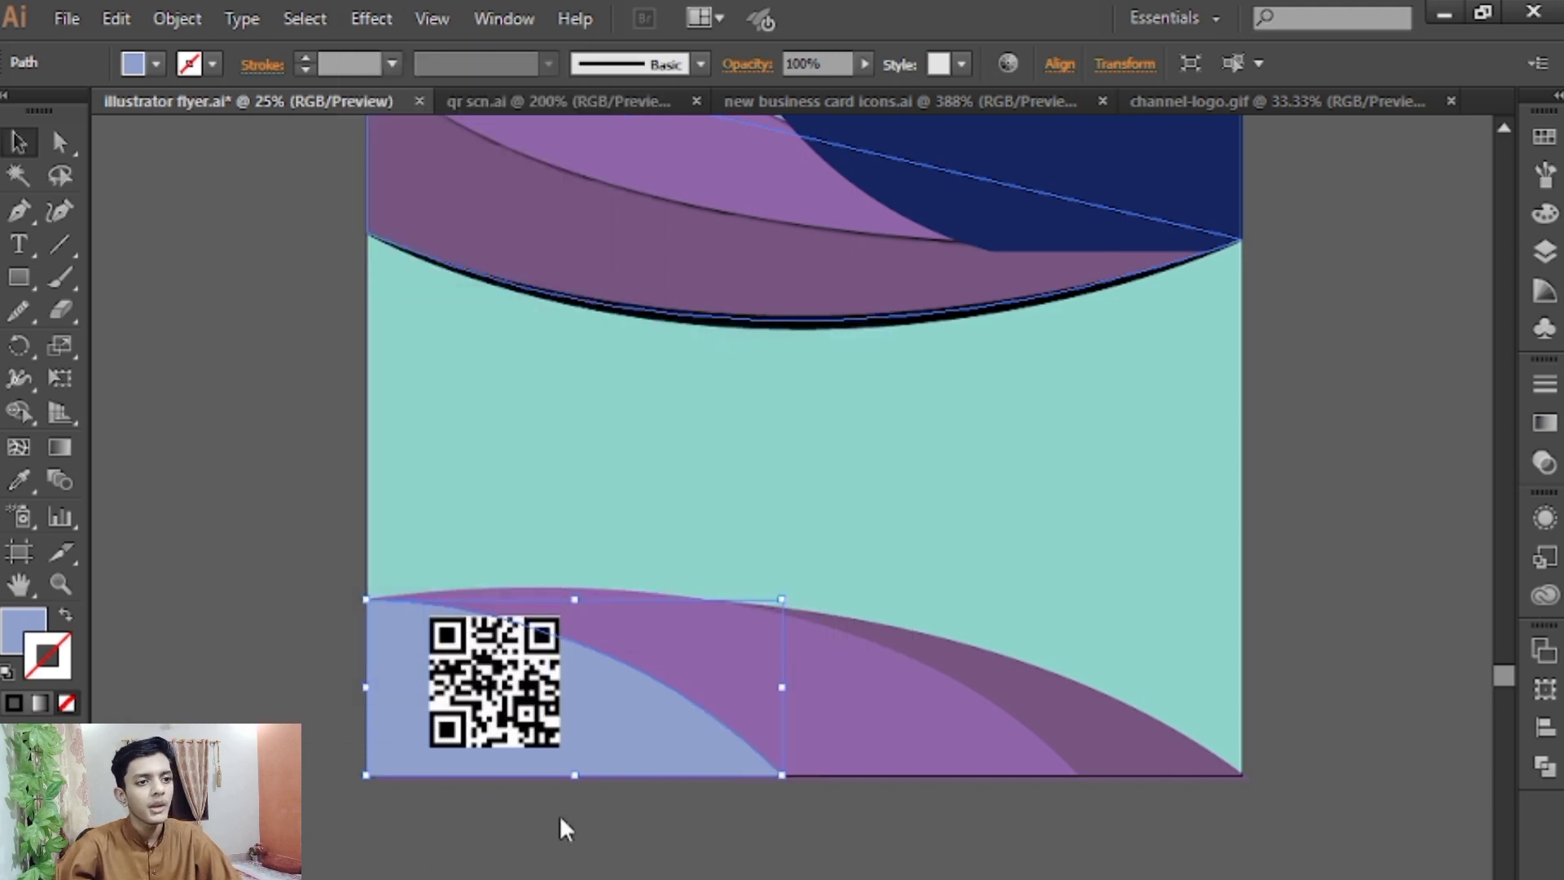
left_click(794, 851)
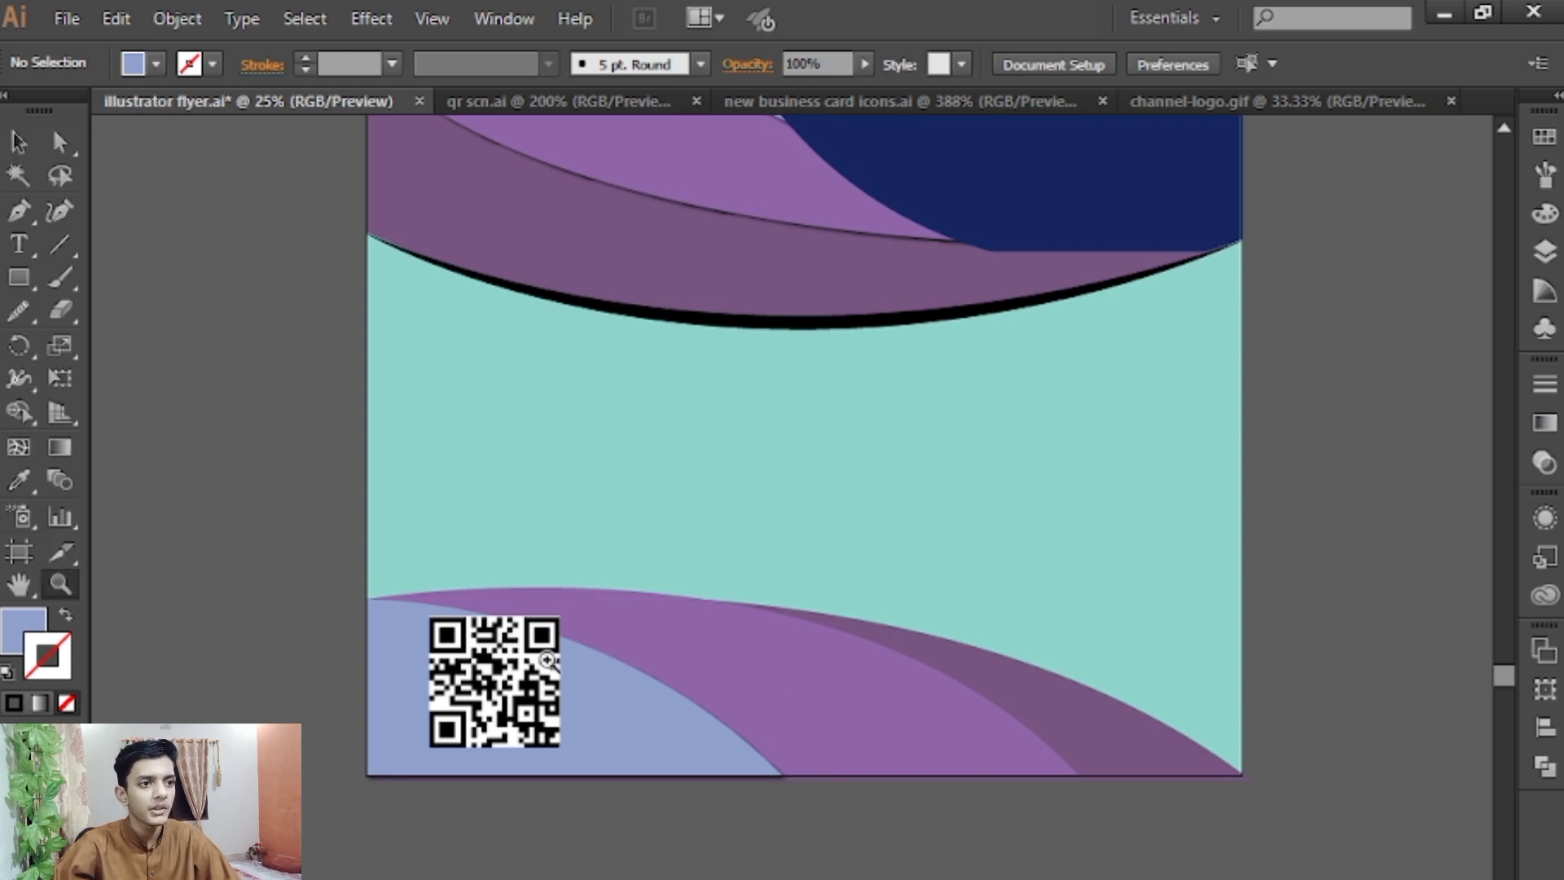
Examine the drop shadow up close along the edge between the light blue footer shape and the purple band
left_click_drag(723, 755, 798, 761)
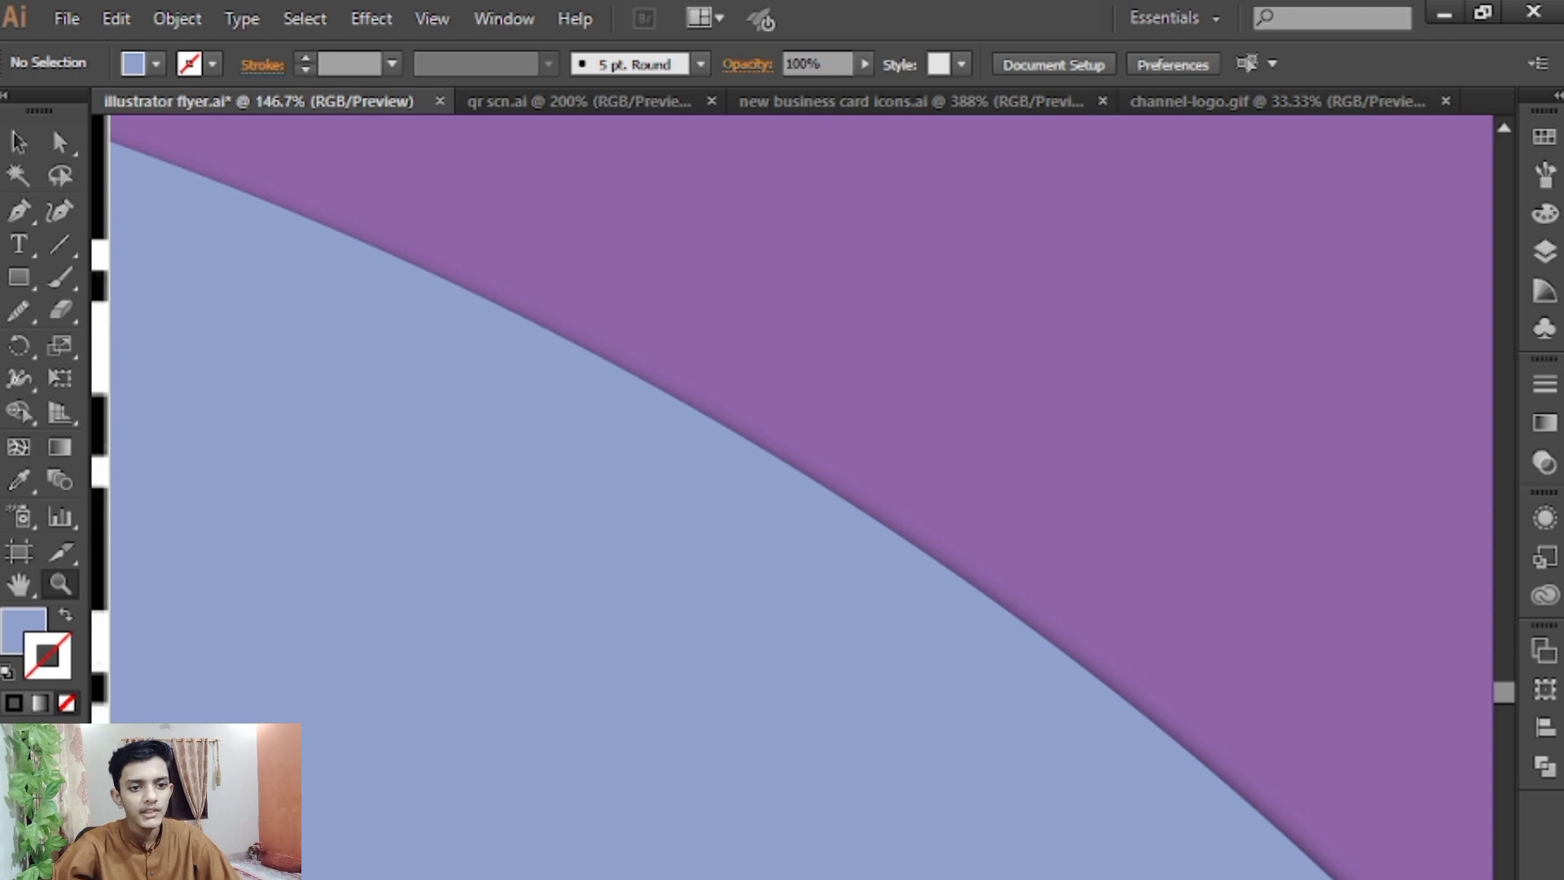
key("ctrl+minus")
key("ctrl+minus")
key("ctrl+minus")
key("ctrl+minus")
key("ctrl+minus")
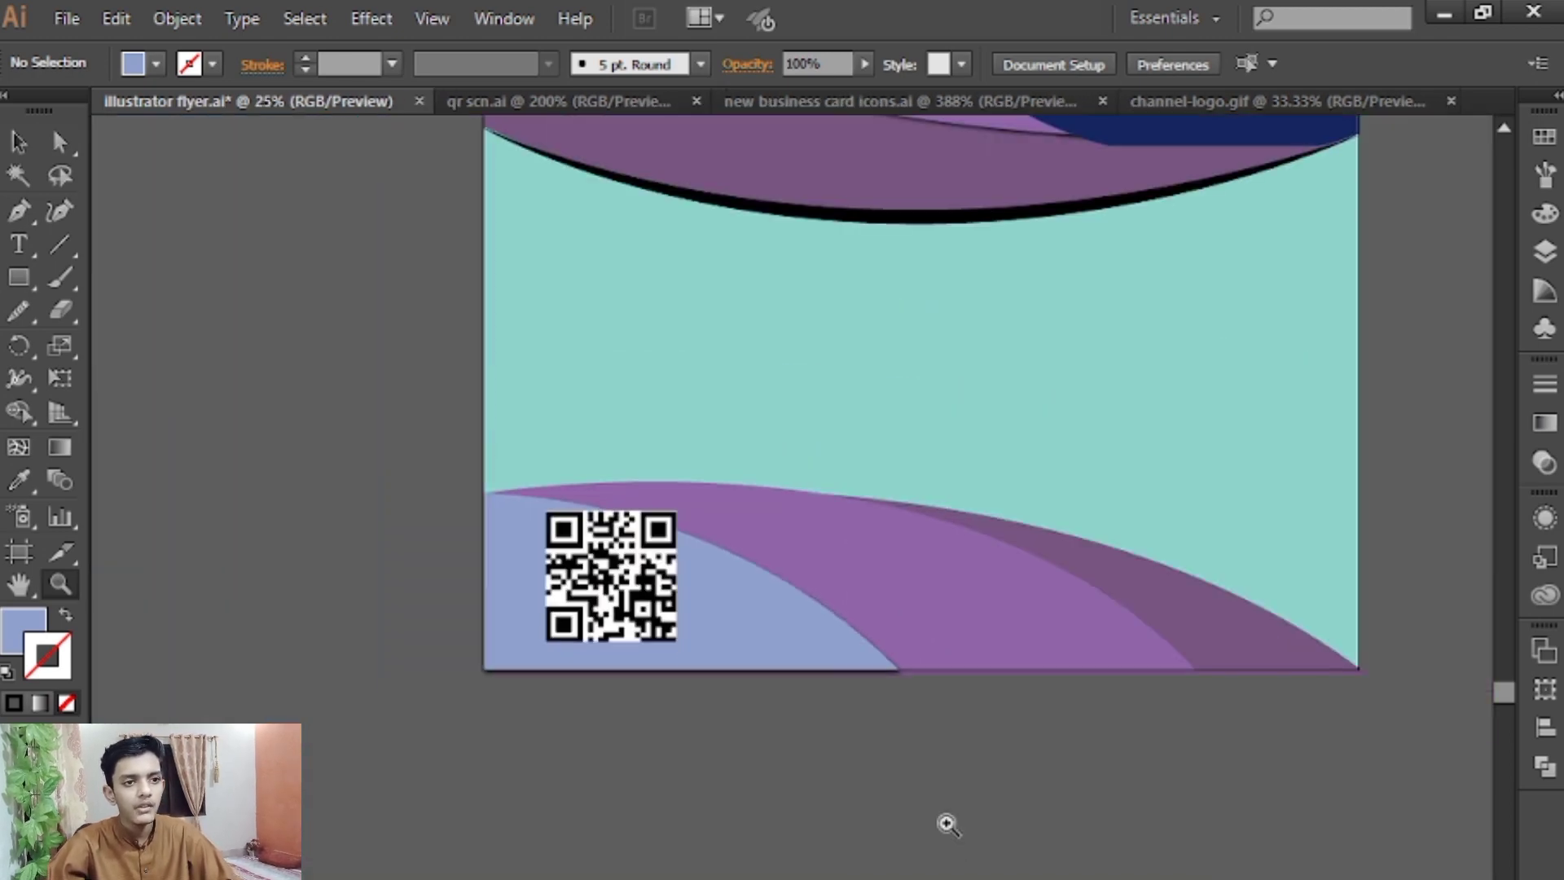
Apply a drop shadow to the purple and dark purple bands of the footer
left_click_drag(904, 716, 901, 879)
left_click(25, 140)
left_click(859, 755)
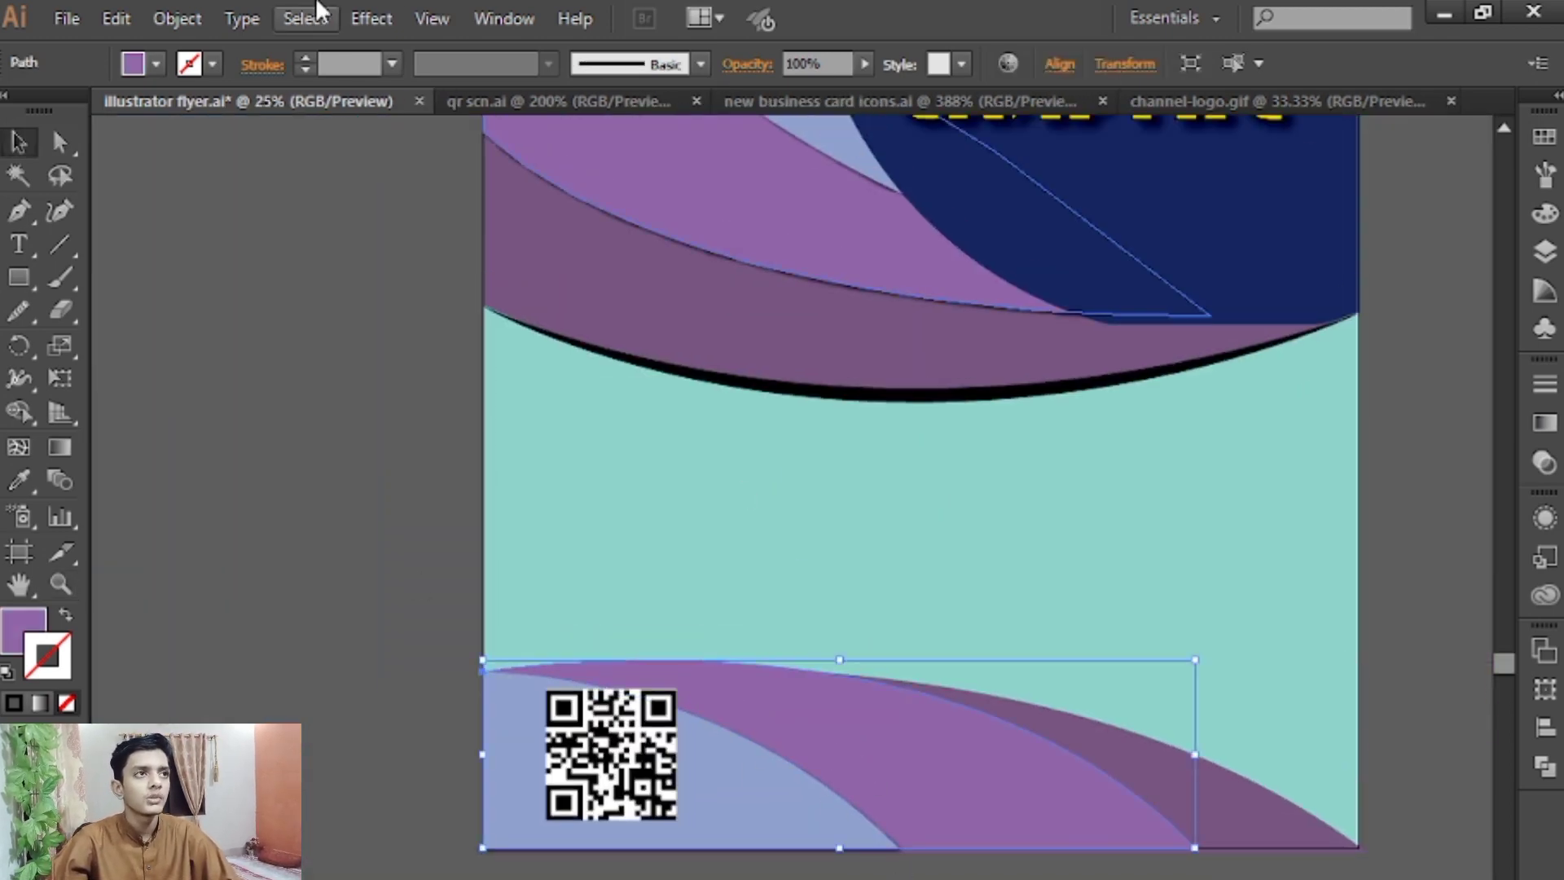
left_click(372, 18)
key("ctrl+minus")
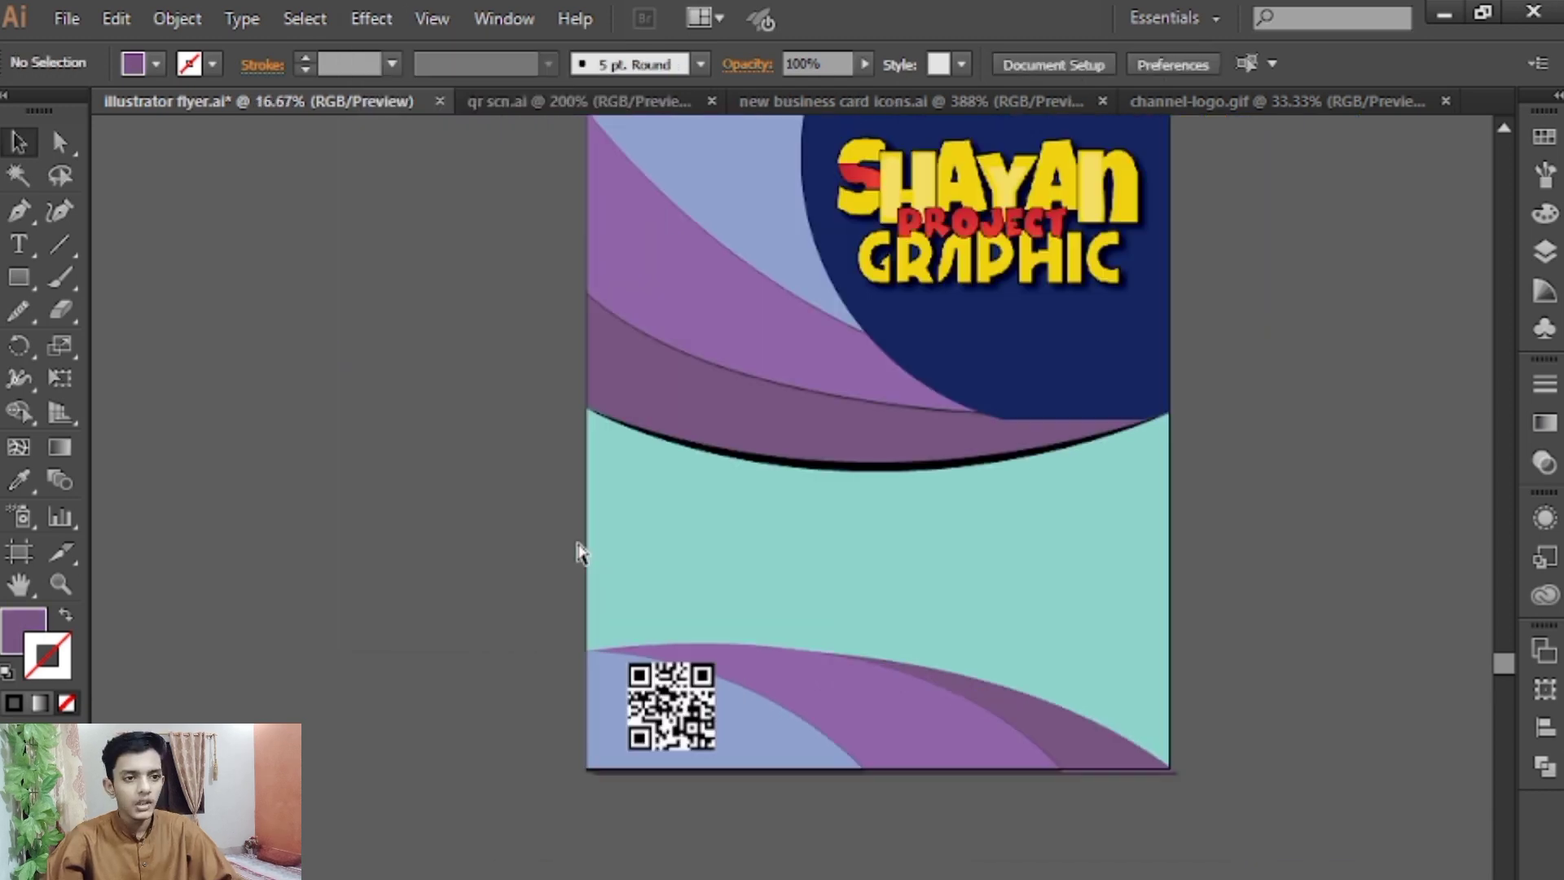
key("ctrl+minus")
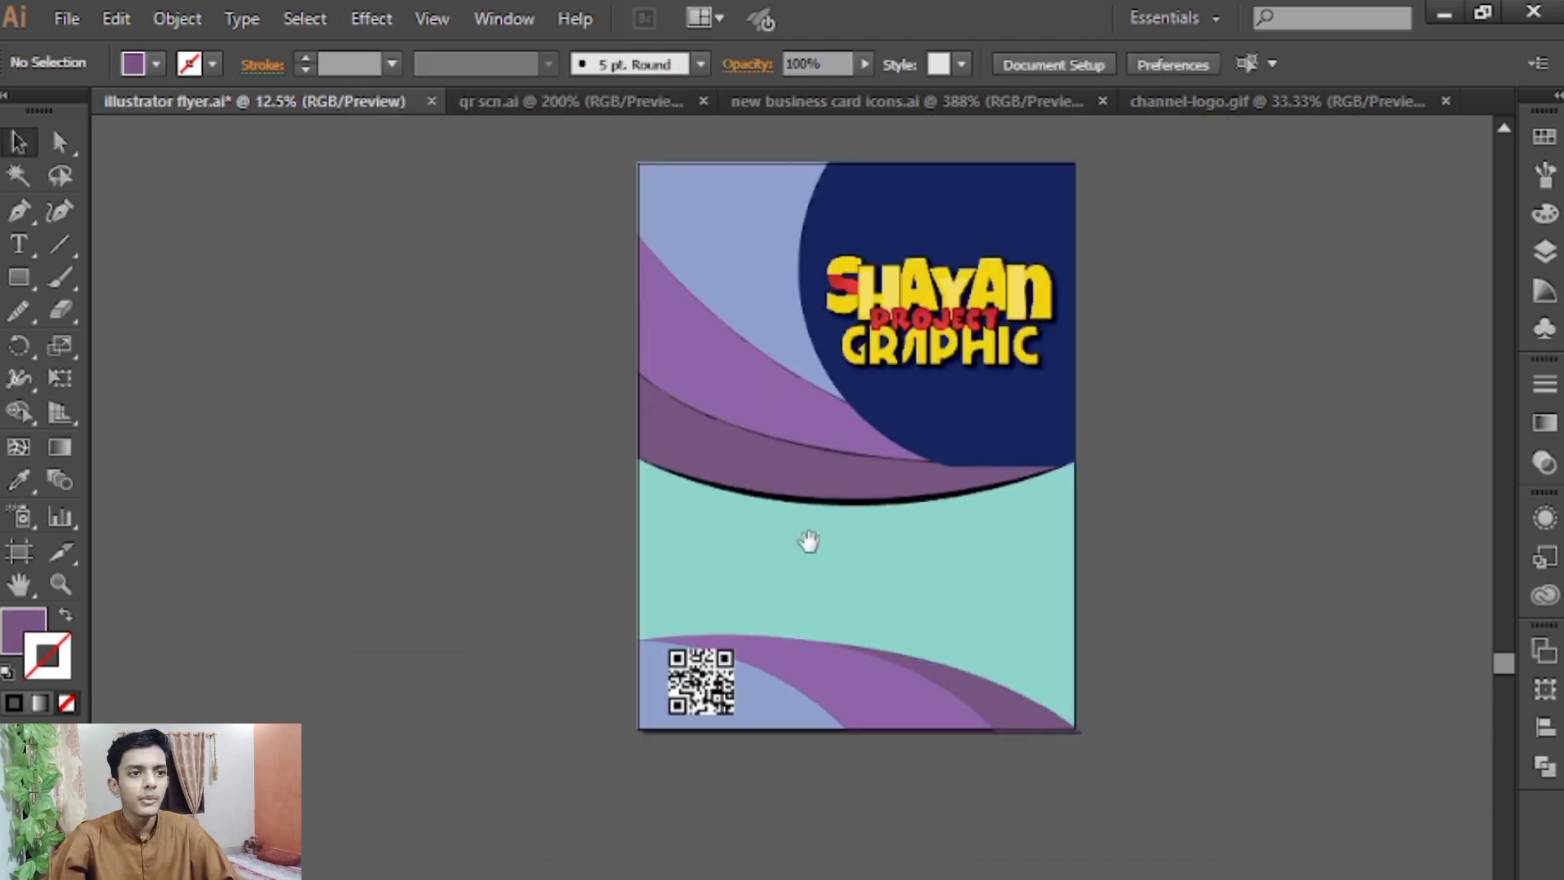
left_click_drag(810, 541, 790, 524)
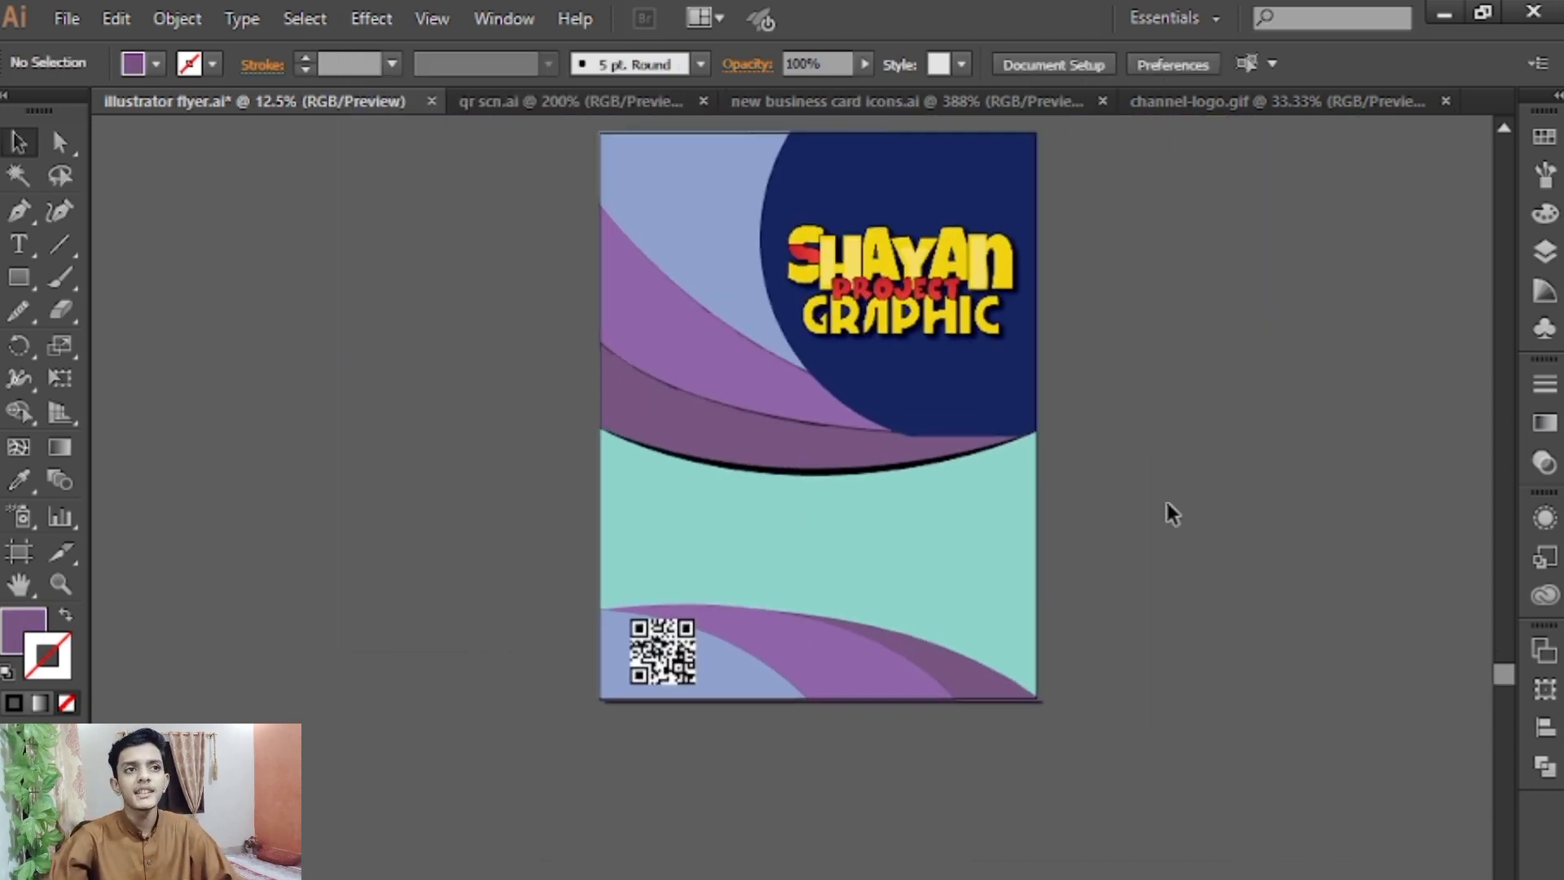
Apply a drop shadow to the circular logo clip group: Multiply, 75% opacity, 7 px X and Y offsets, 5 px blur, black
left_click(886, 206)
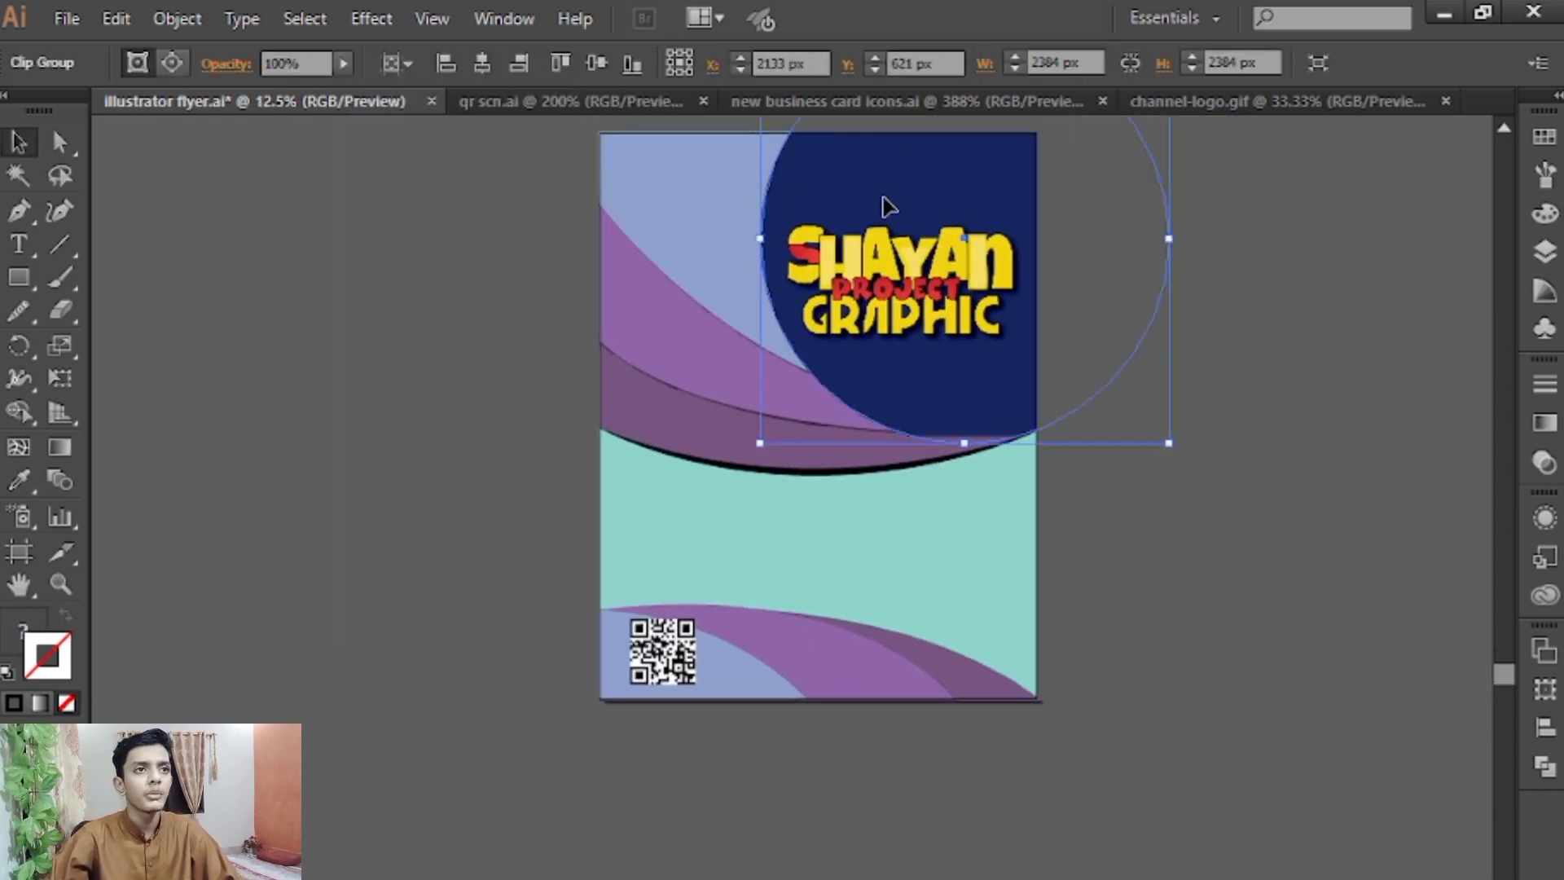
left_click(371, 18)
mouse_move(505, 336)
left_click(692, 332)
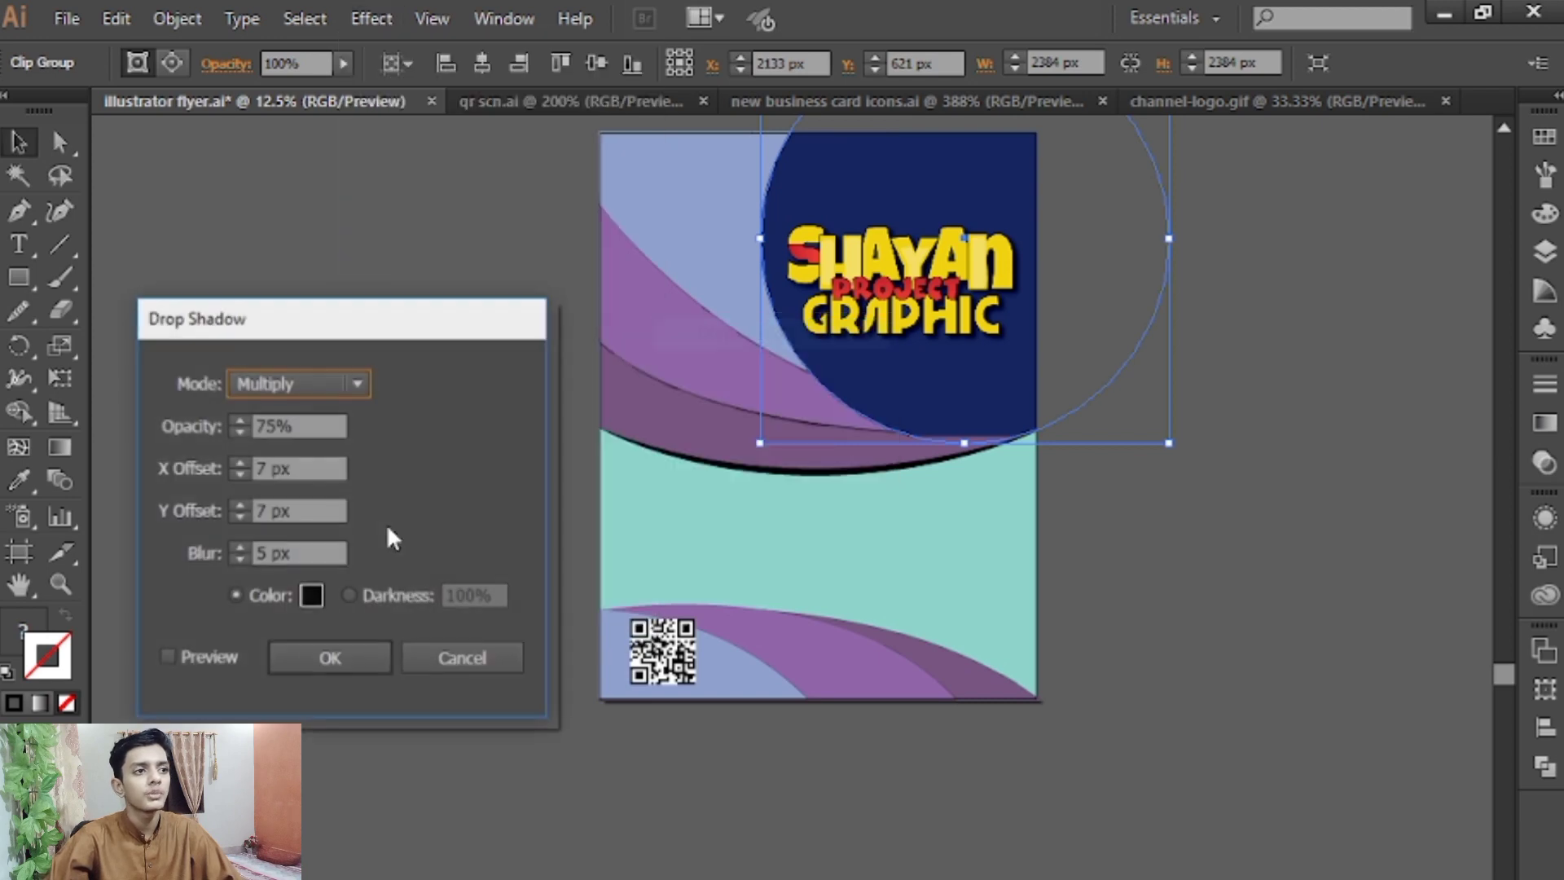
left_click(311, 654)
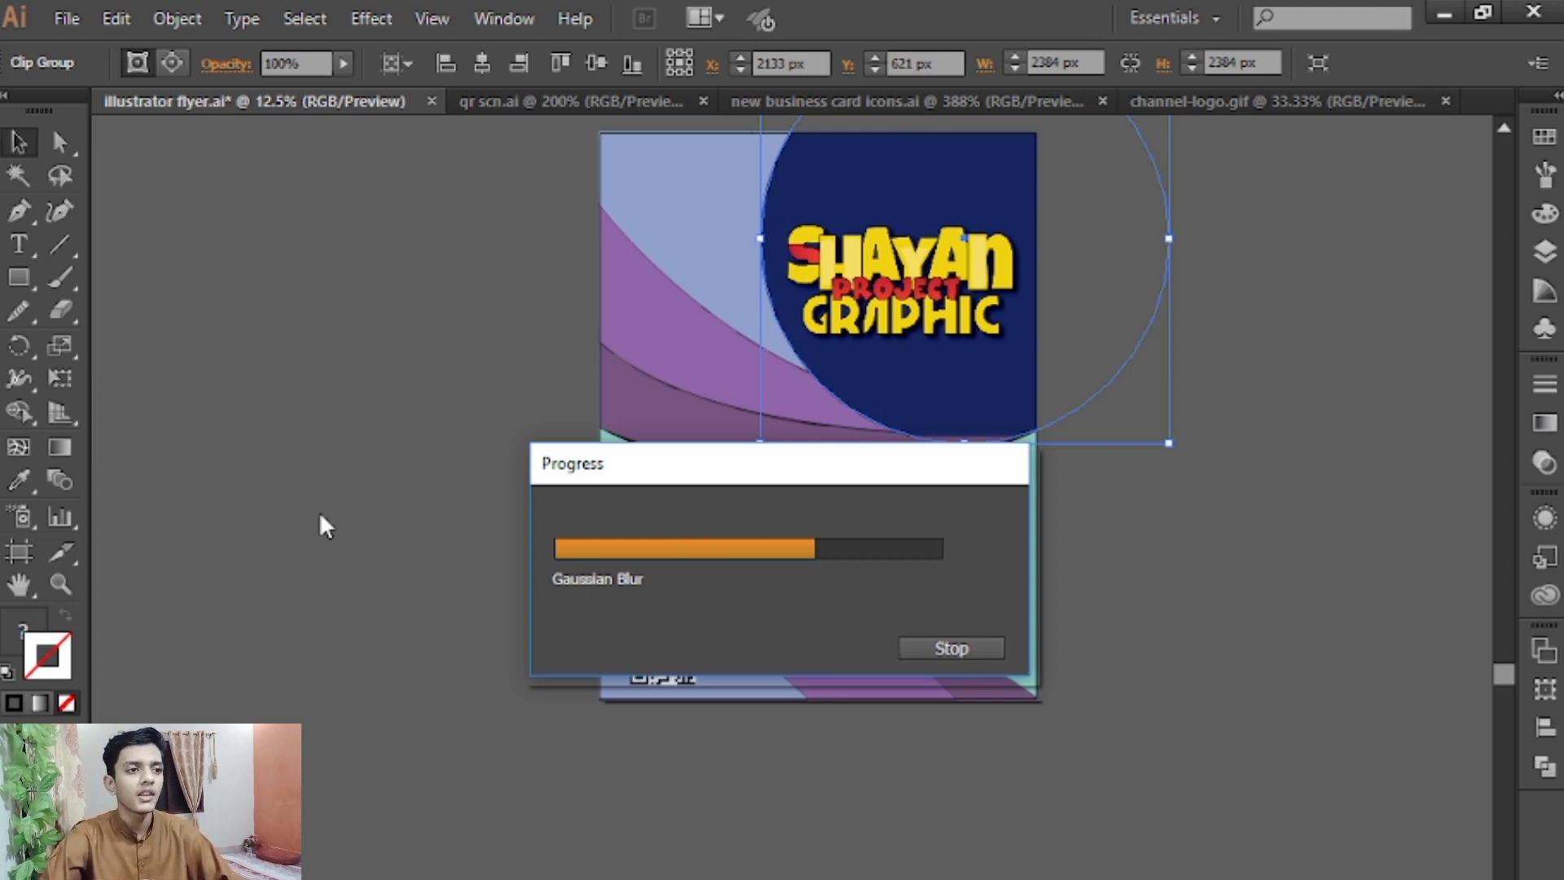
left_click(319, 511)
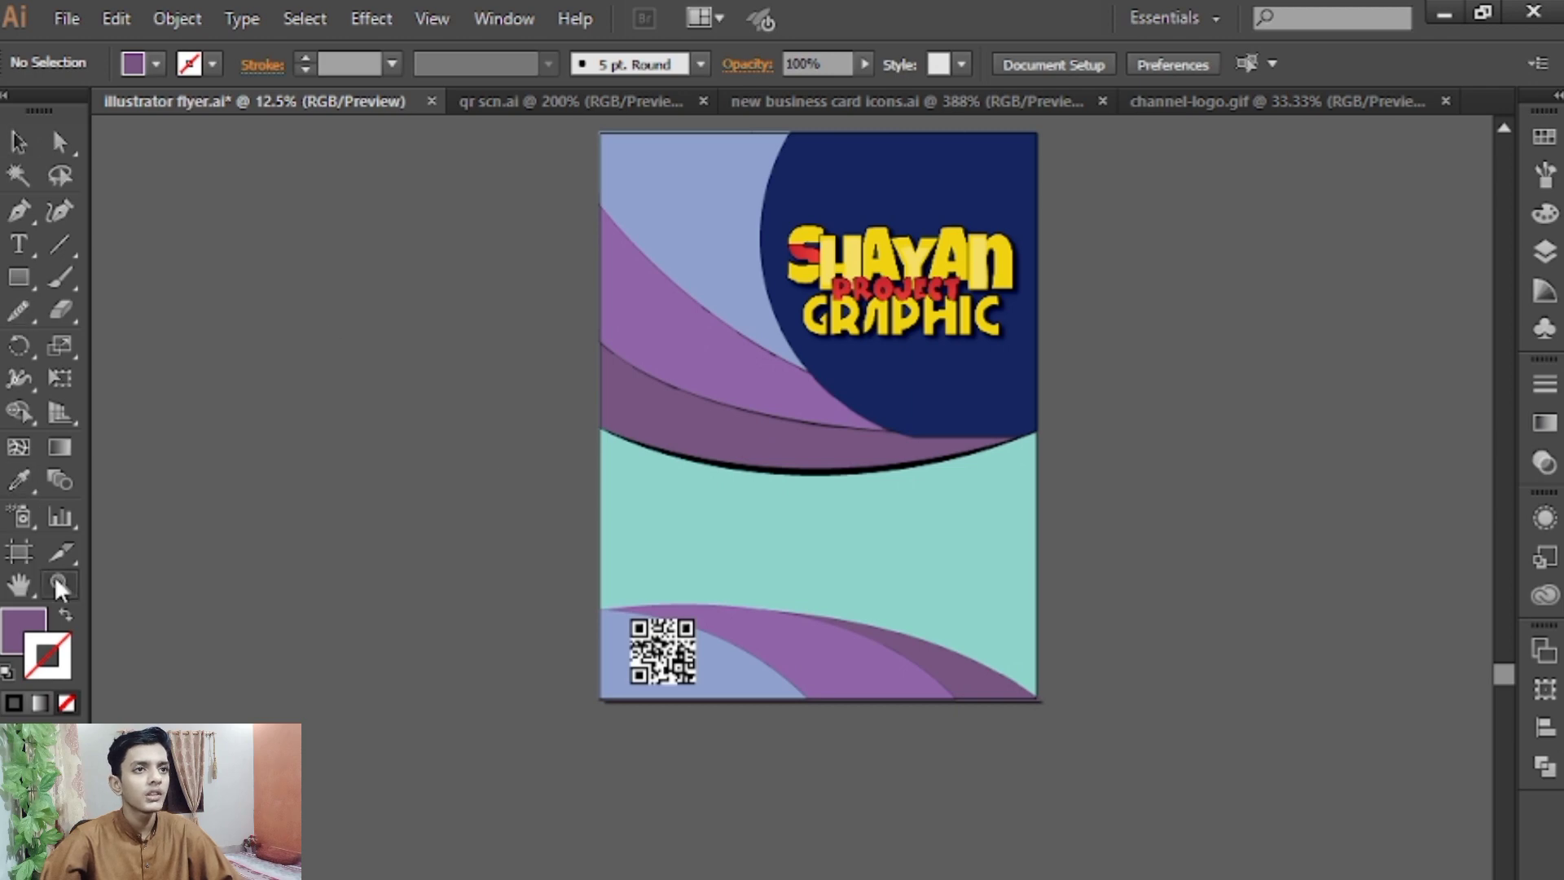
Examine the logo circle's drop shadow up close along its lower edge over the dark purple band
left_click_drag(1016, 485, 1063, 510)
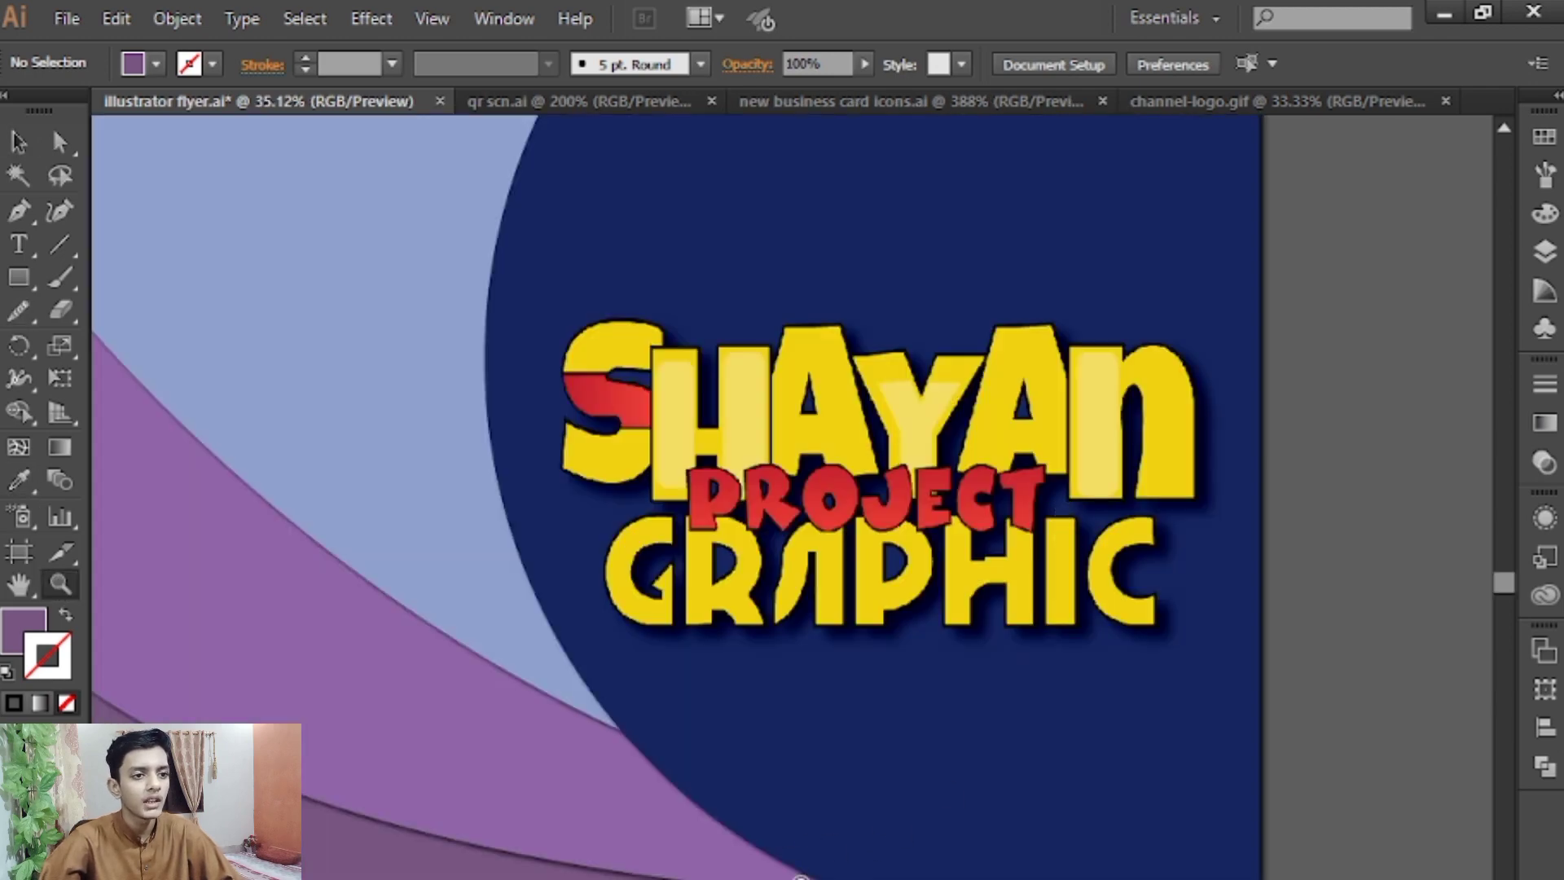
left_click_drag(844, 851, 1037, 878)
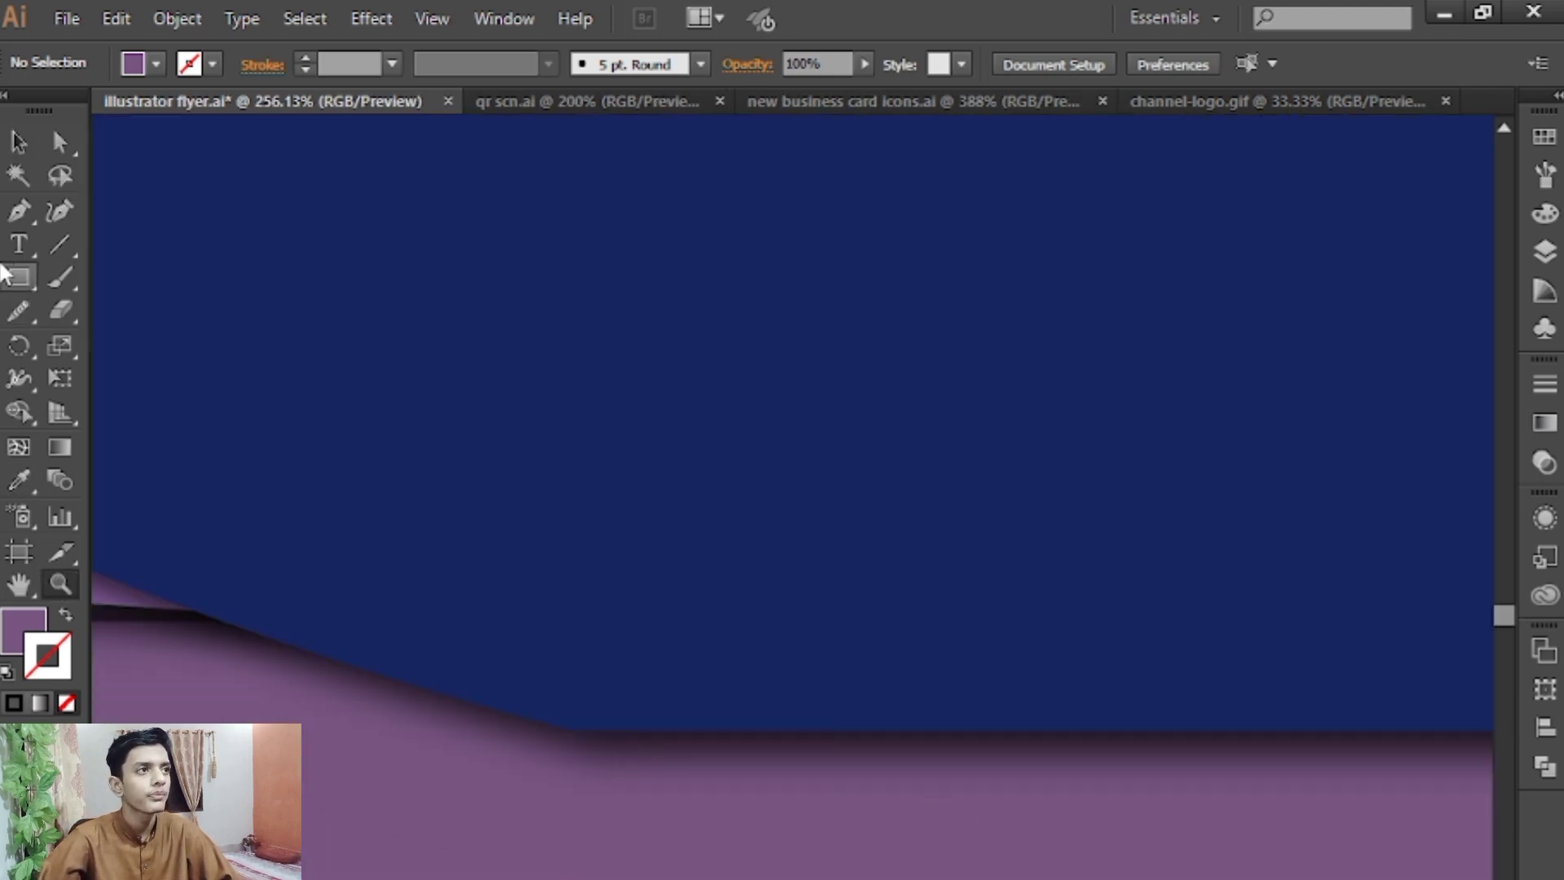
left_click(19, 149)
left_click(656, 628)
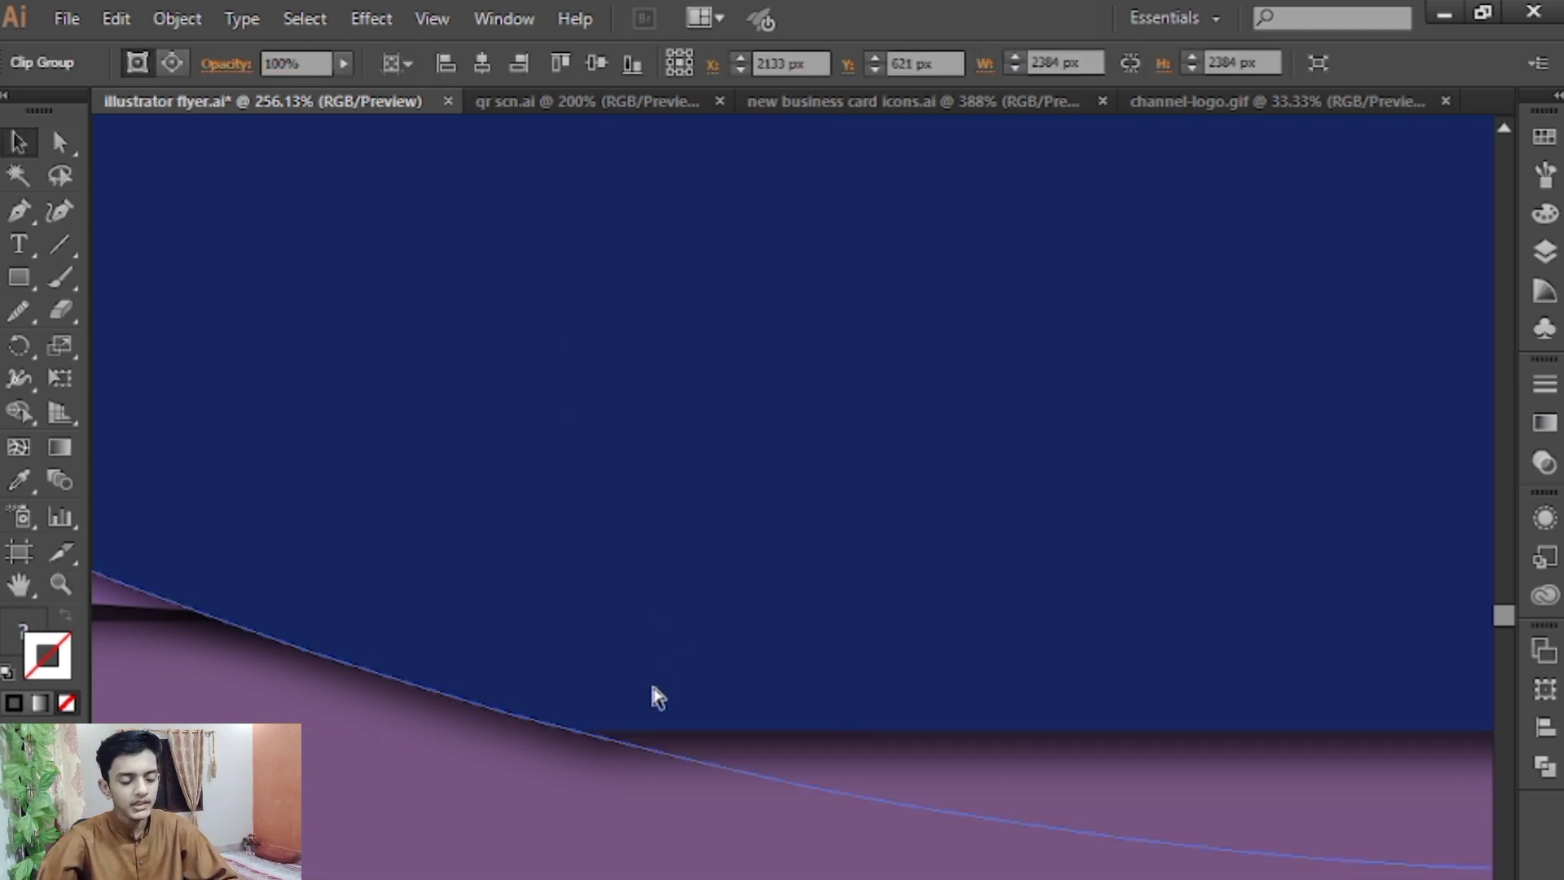
key("ctrl+1")
key("ctrl+minus")
key("ctrl+minus")
key("ctrl+minus")
key("ctrl+minus")
key("ctrl+minus")
key("ctrl+minus")
left_click(1054, 683)
left_click_drag(999, 683, 1030, 602)
Copy the contact icons and their text lines from new business card icons.ai and paste them into the flyer
left_click(933, 103)
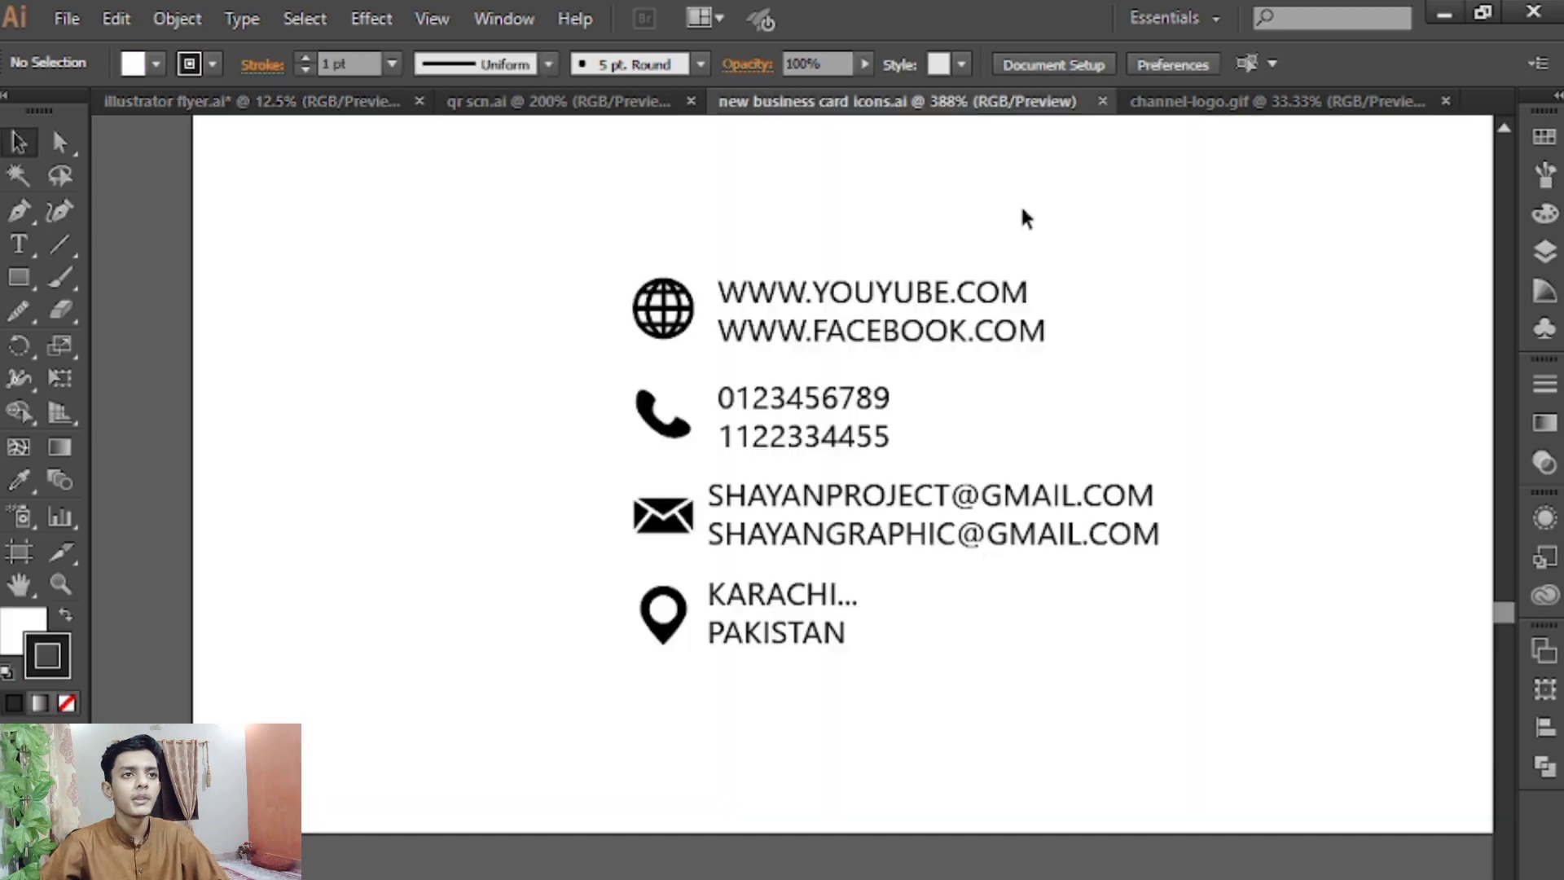
left_click(1246, 101)
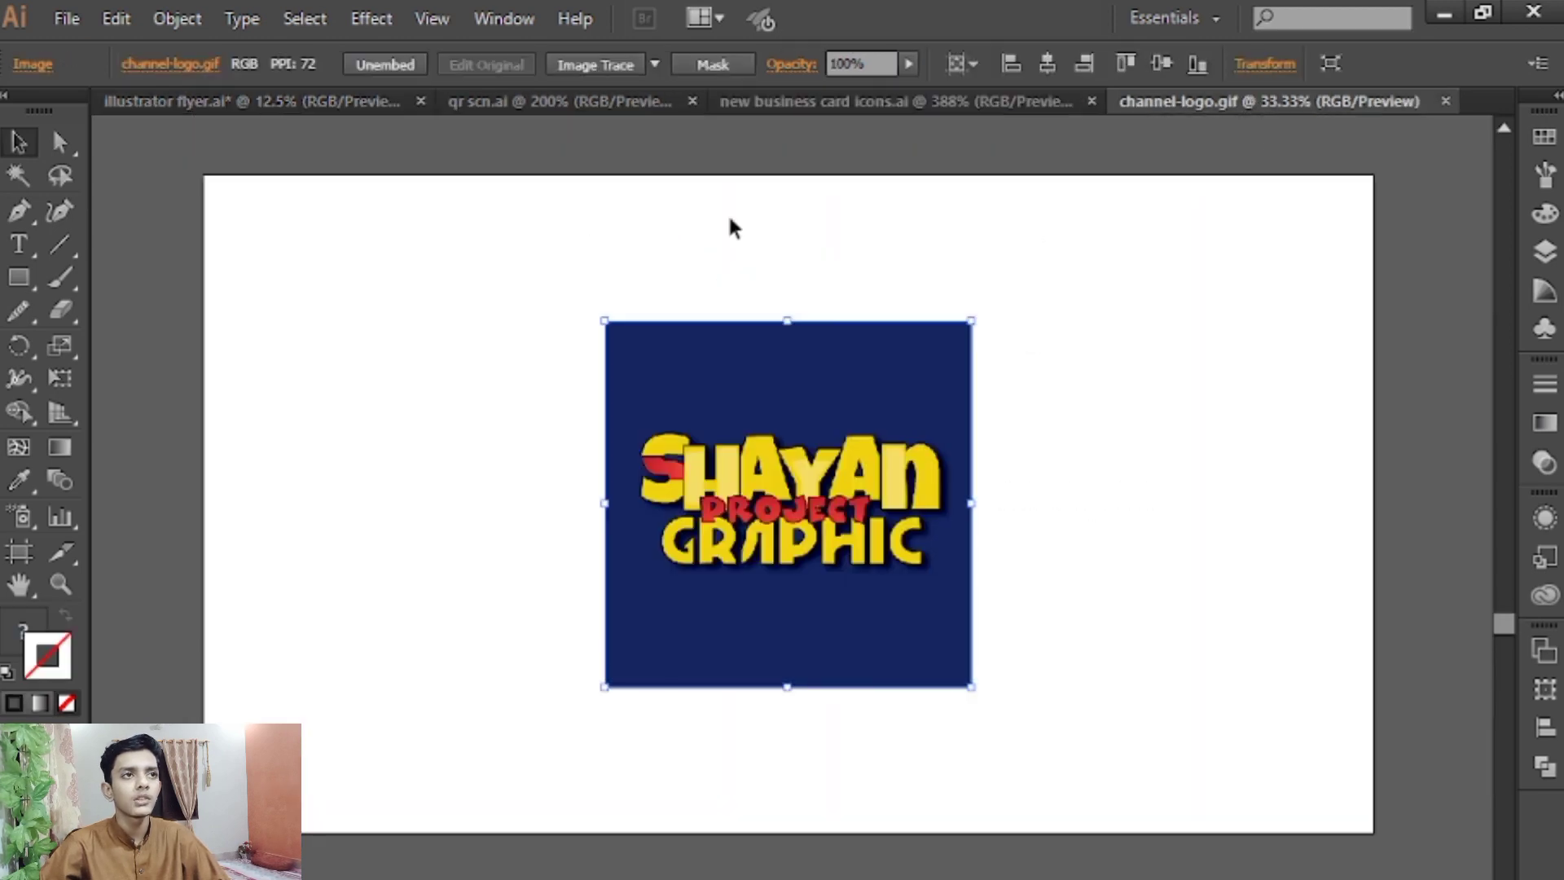
left_click(609, 101)
left_click(1246, 101)
left_click(925, 101)
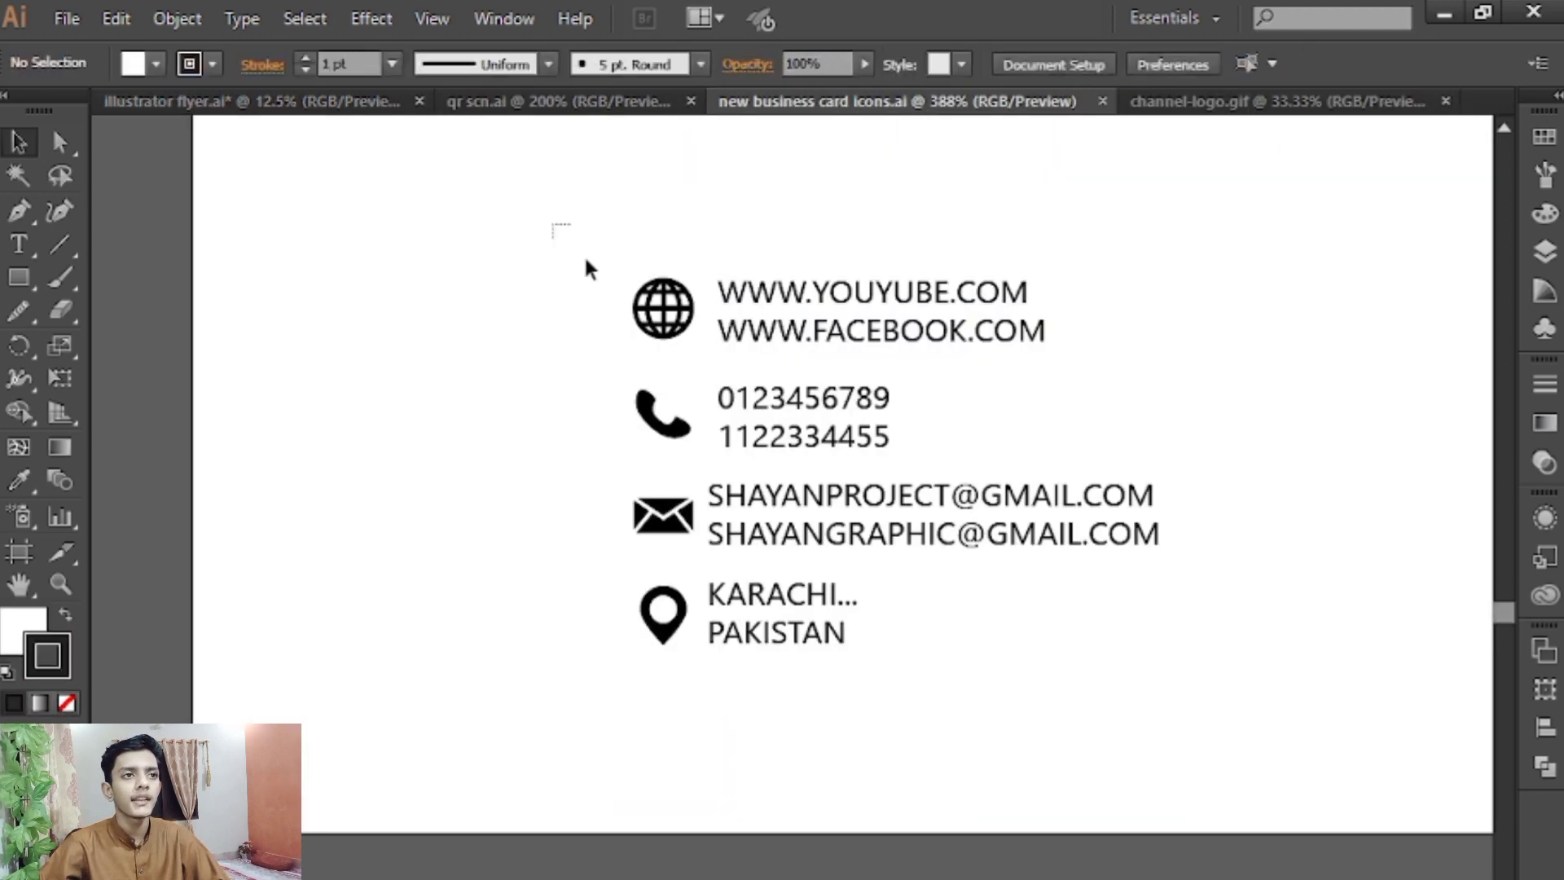
left_click_drag(559, 230, 1083, 622)
left_click_drag(952, 466, 693, 490)
left_click_drag(815, 585, 815, 584)
scroll(816, 505, "down", 3)
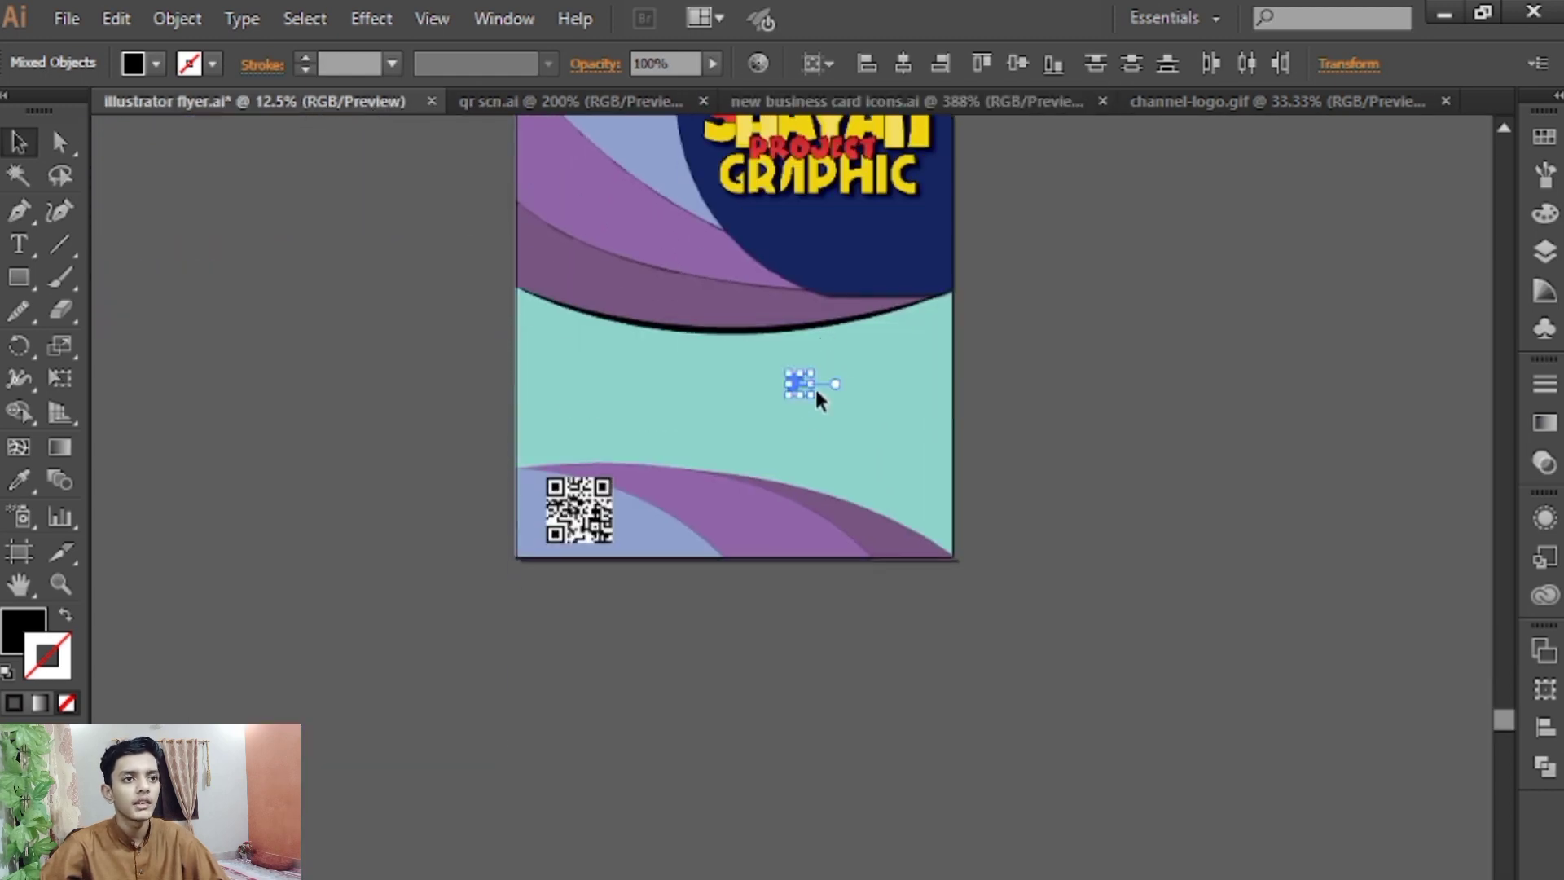
Enlarge the pasted contact block and place it in the right half of the teal area between header and footer
left_click_drag(814, 395, 1073, 593)
left_click_drag(802, 316, 1160, 399)
left_click_drag(1126, 468, 1090, 458)
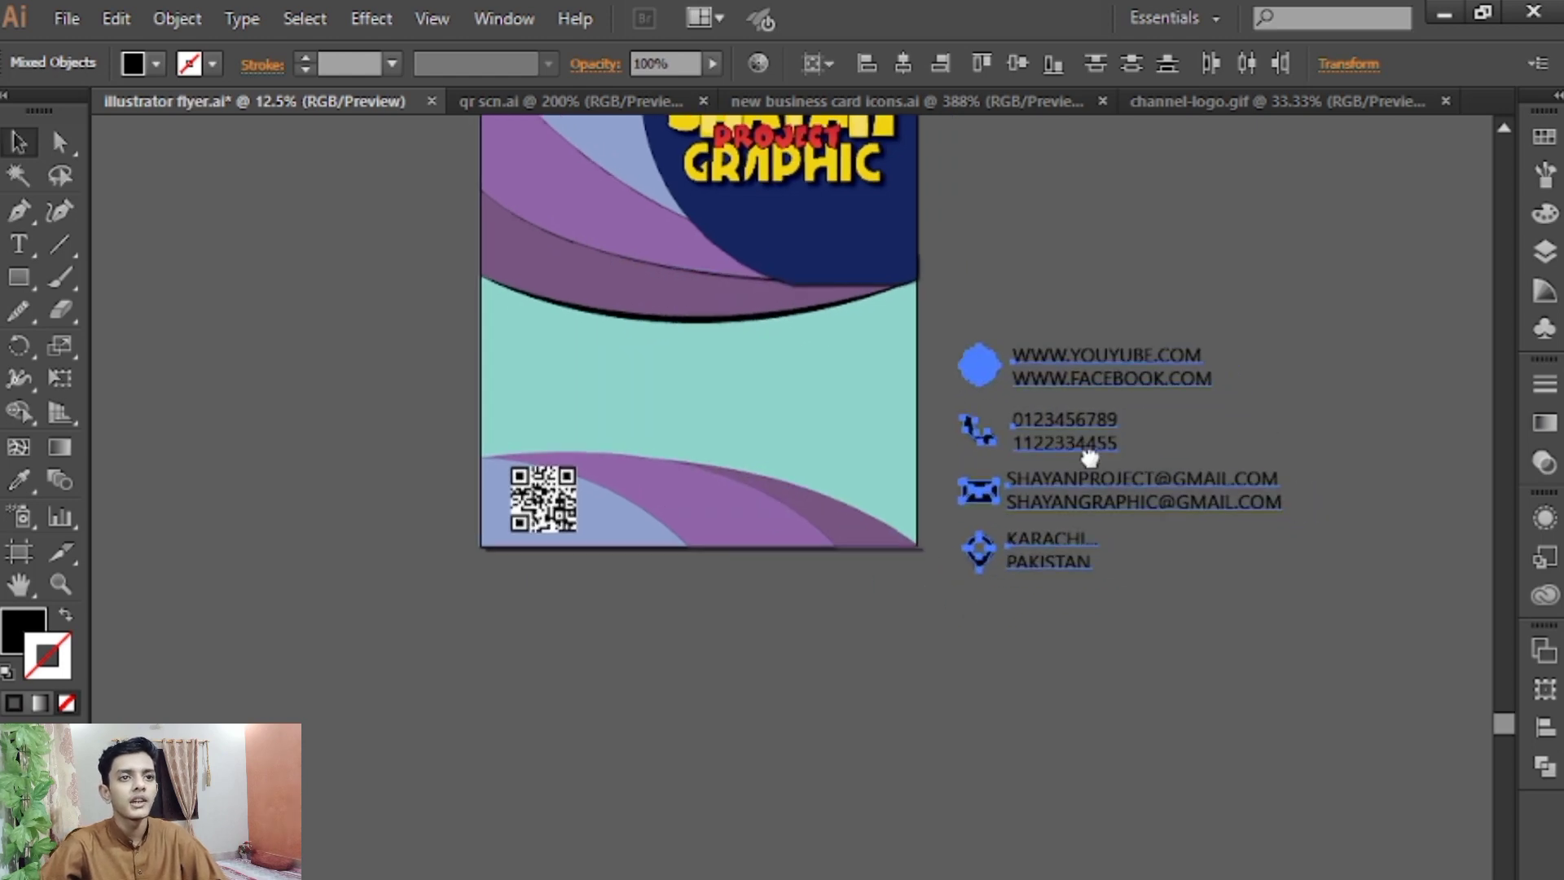
left_click_drag(1285, 573, 1275, 547)
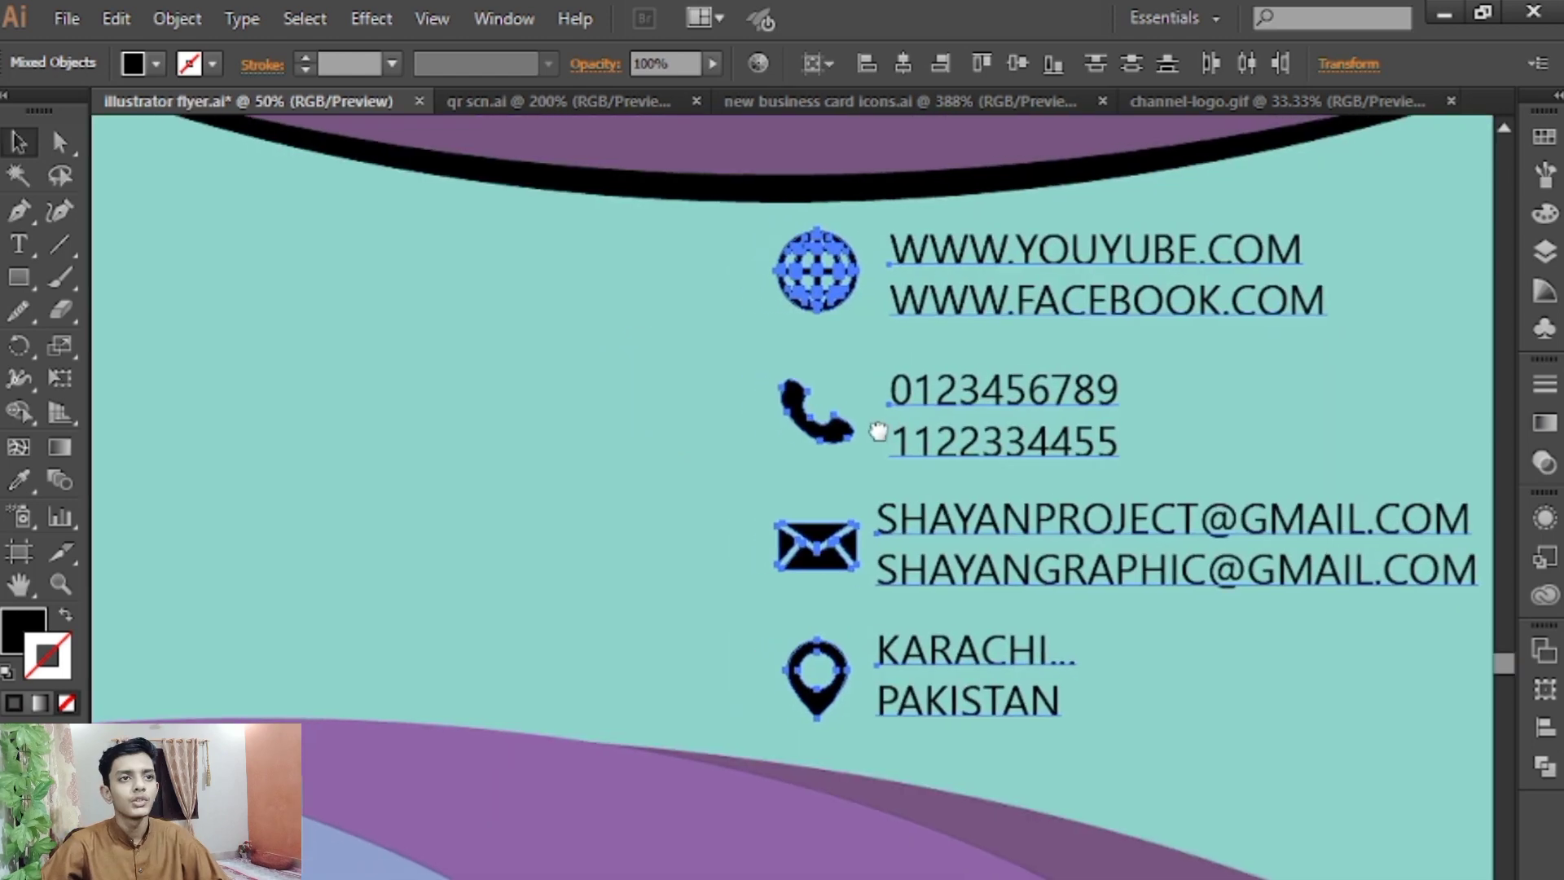
scroll(872, 432, "left", 1)
key("ctrl+minus")
key("ctrl+minus")
left_click(1316, 466)
left_click_drag(1258, 461, 1444, 778)
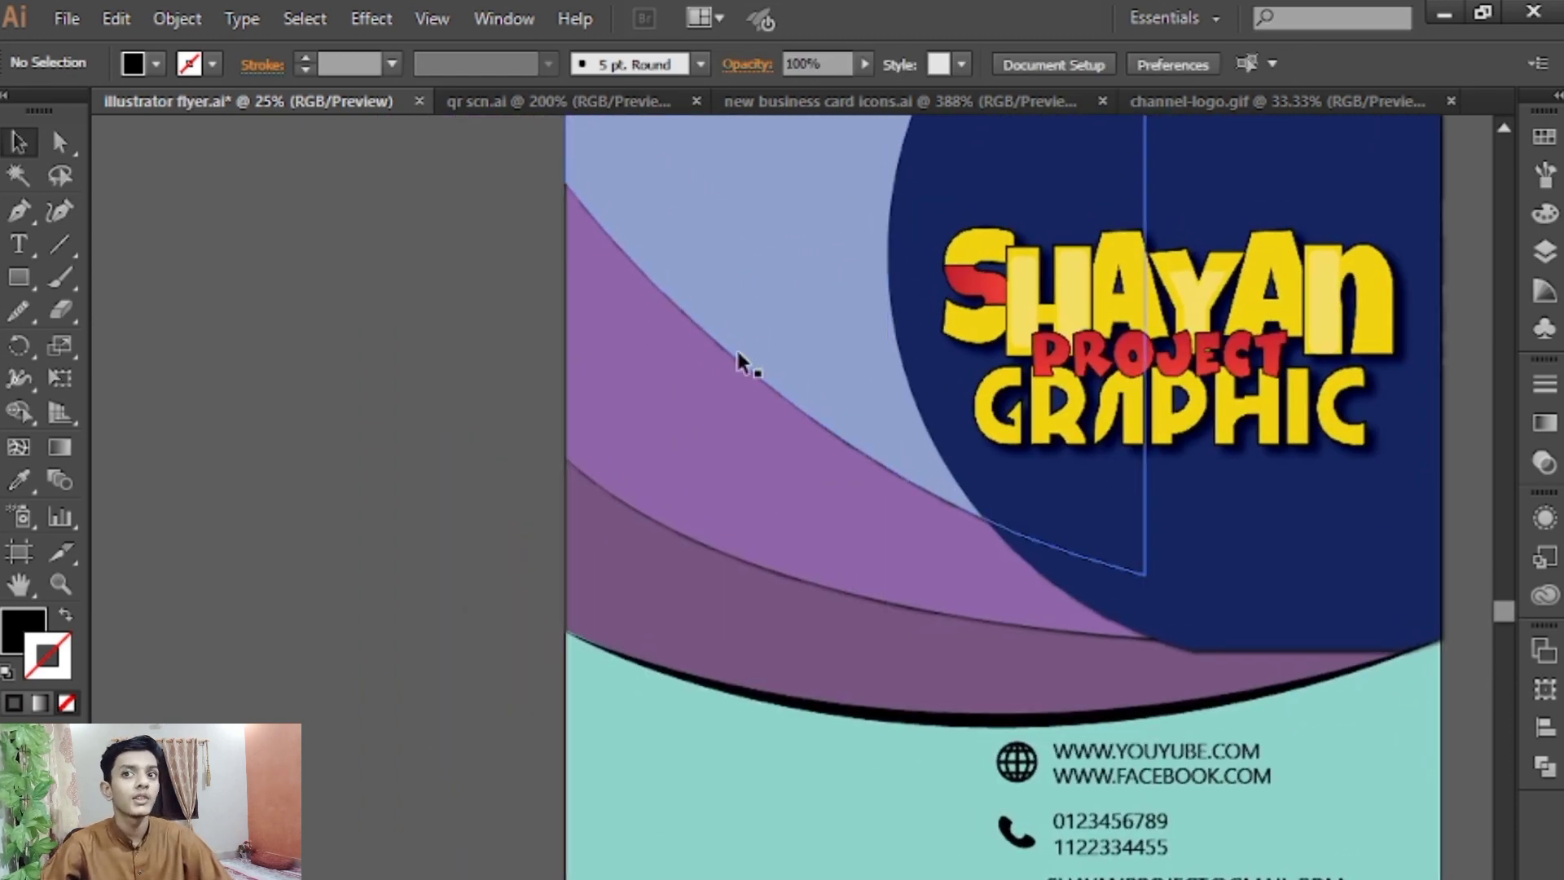
scroll(918, 551, "down", 5)
scroll(917, 551, "right", 3)
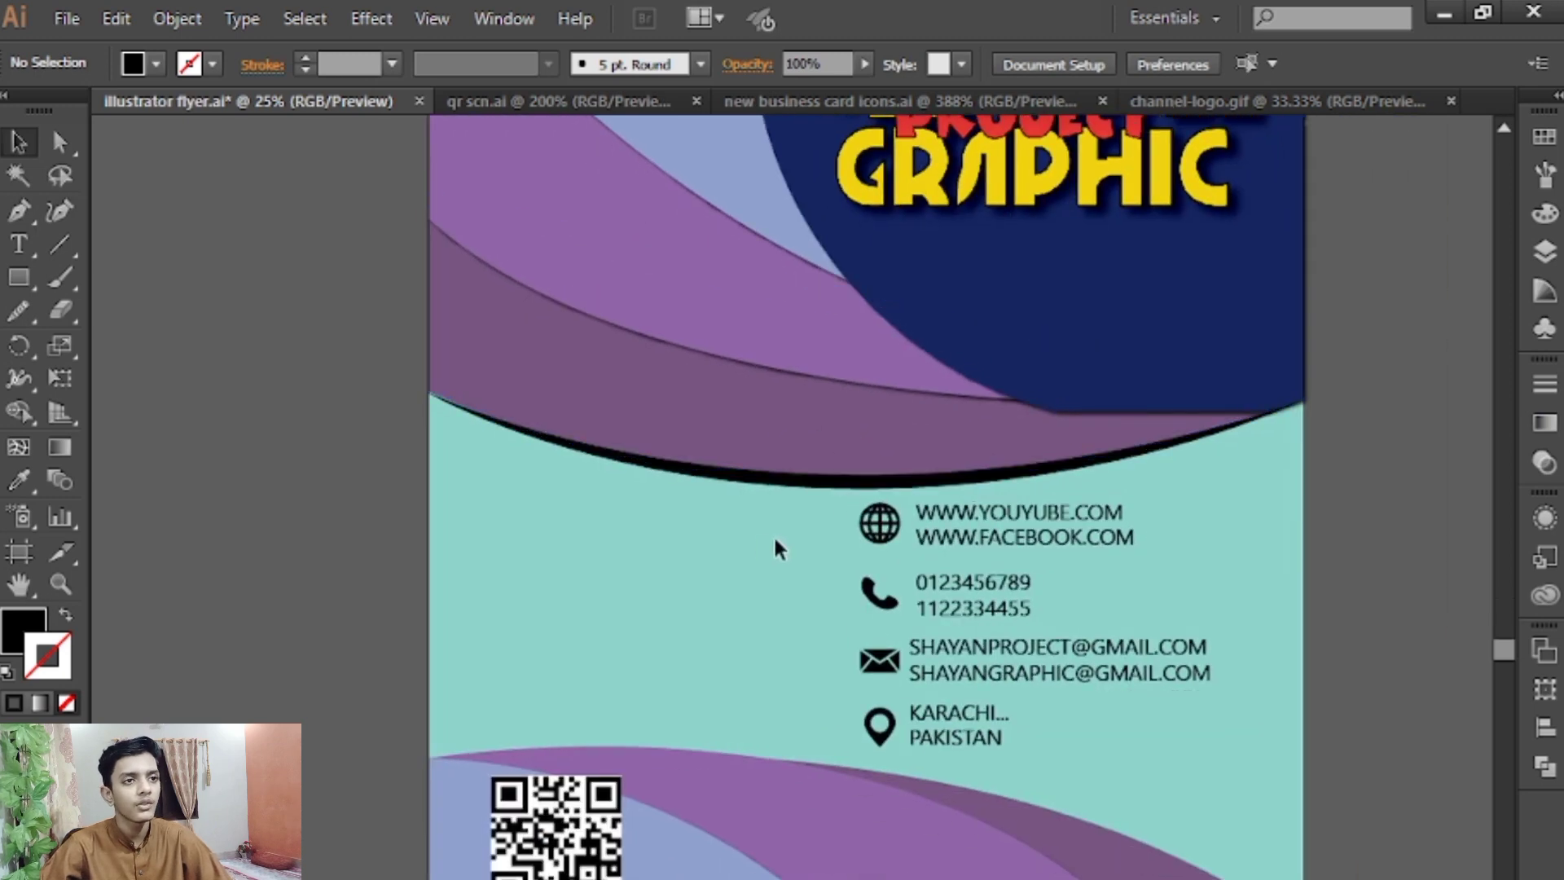
Draw a black square centered on the location pin icon, slightly larger than the icon
key("ctrl+plus")
key("ctrl+plus")
key("ctrl+plus")
key("ctrl+plus")
key("ctrl+plus")
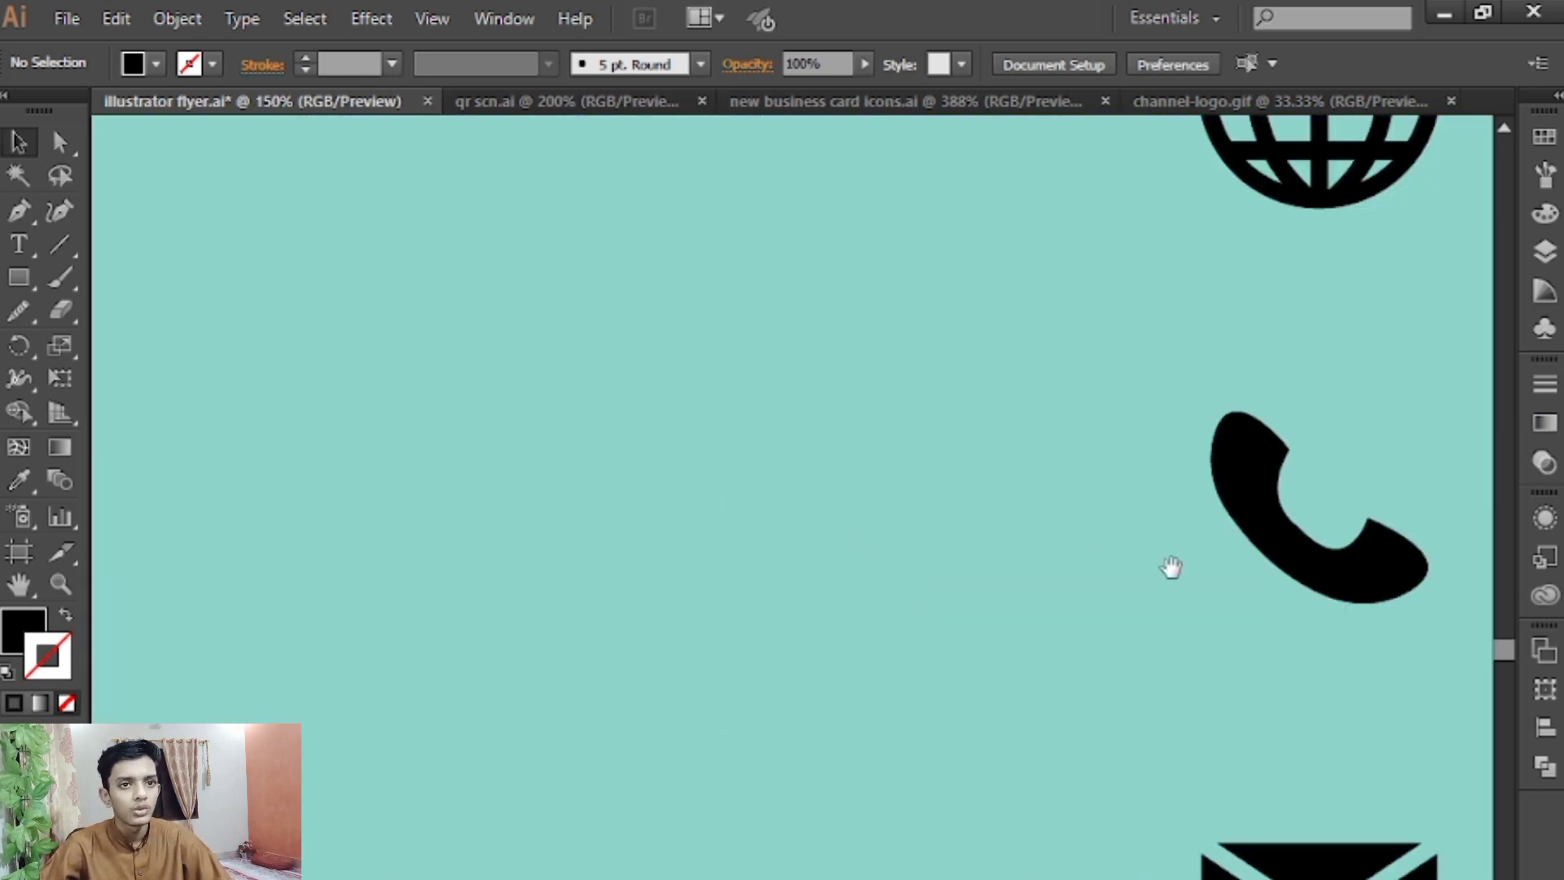
left_click_drag(1169, 565, 887, 236)
left_click_drag(1121, 790, 942, 419)
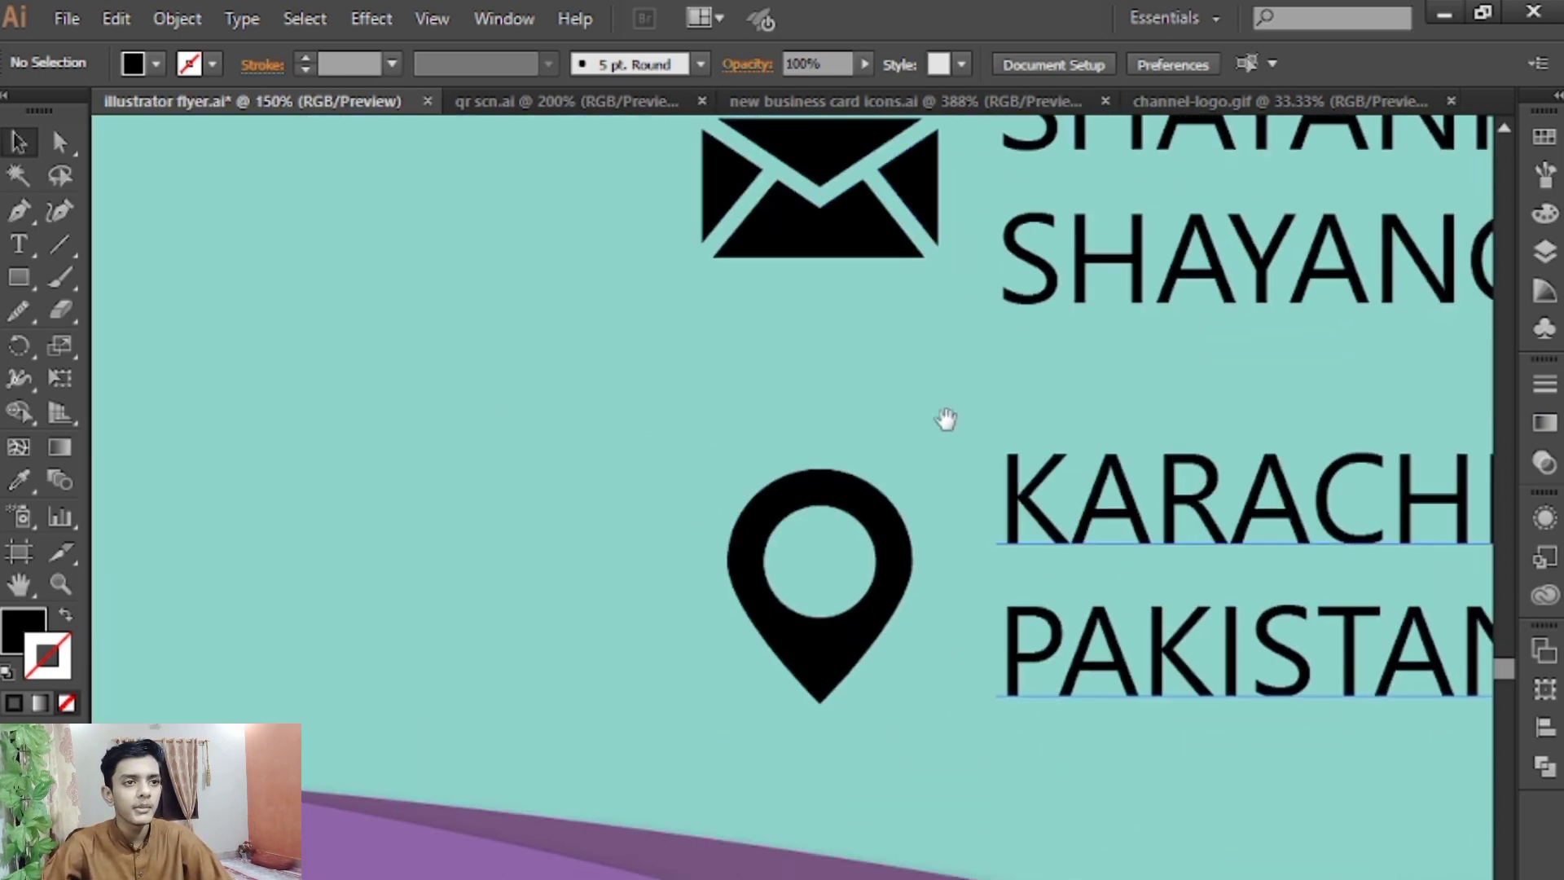
left_click(18, 279)
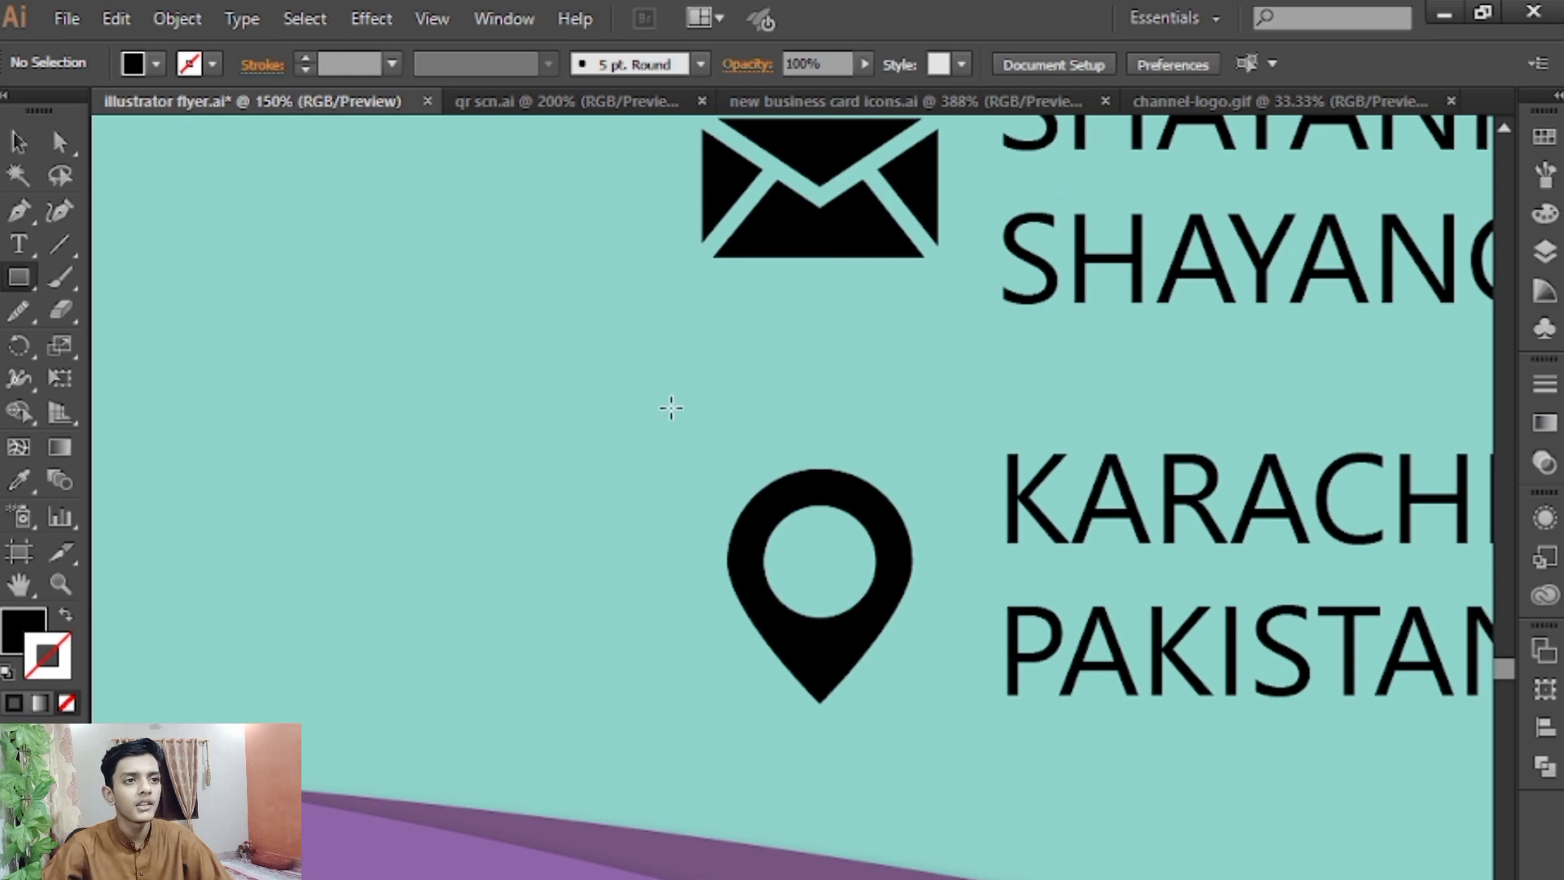
left_click(868, 590)
left_click(855, 555)
left_click_drag(817, 568, 905, 708)
Nudge the square down over the location pin and fill it with the purple sampled from the footer band
key("Down")
key("Down")
key("Down")
key("Down")
key("Down")
left_click(18, 142)
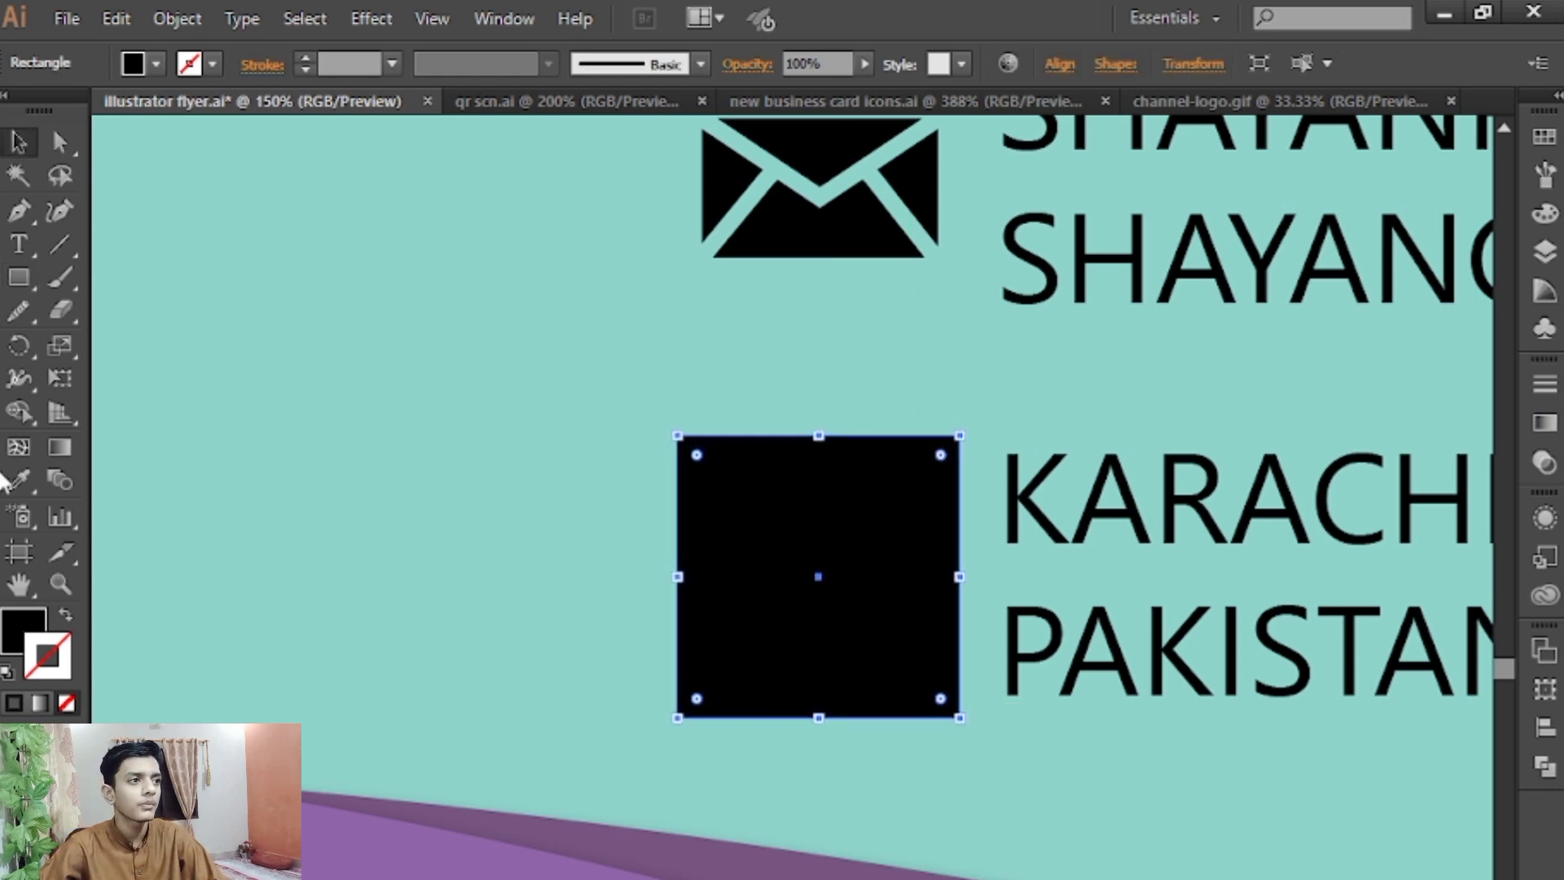
left_click(19, 480)
left_click(361, 847)
left_click(36, 142)
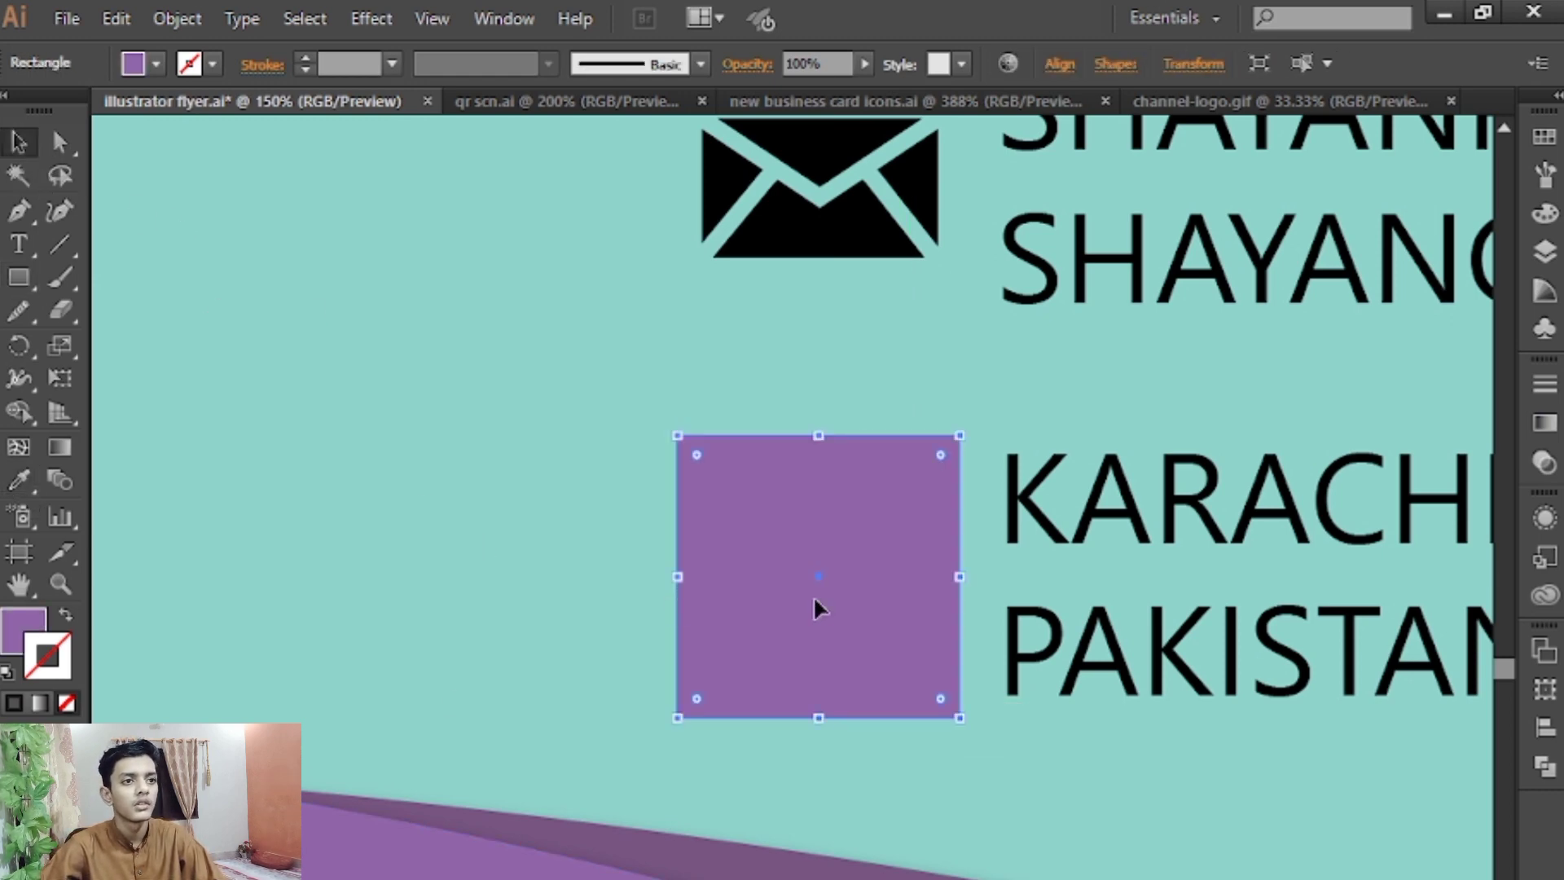
Send the purple square behind the location pin icon and shift it so the pin sits centered on it
left_click_drag(812, 595, 768, 593)
right_click(881, 533)
mouse_move(977, 757)
left_click(741, 858)
left_click_drag(909, 694, 923, 710)
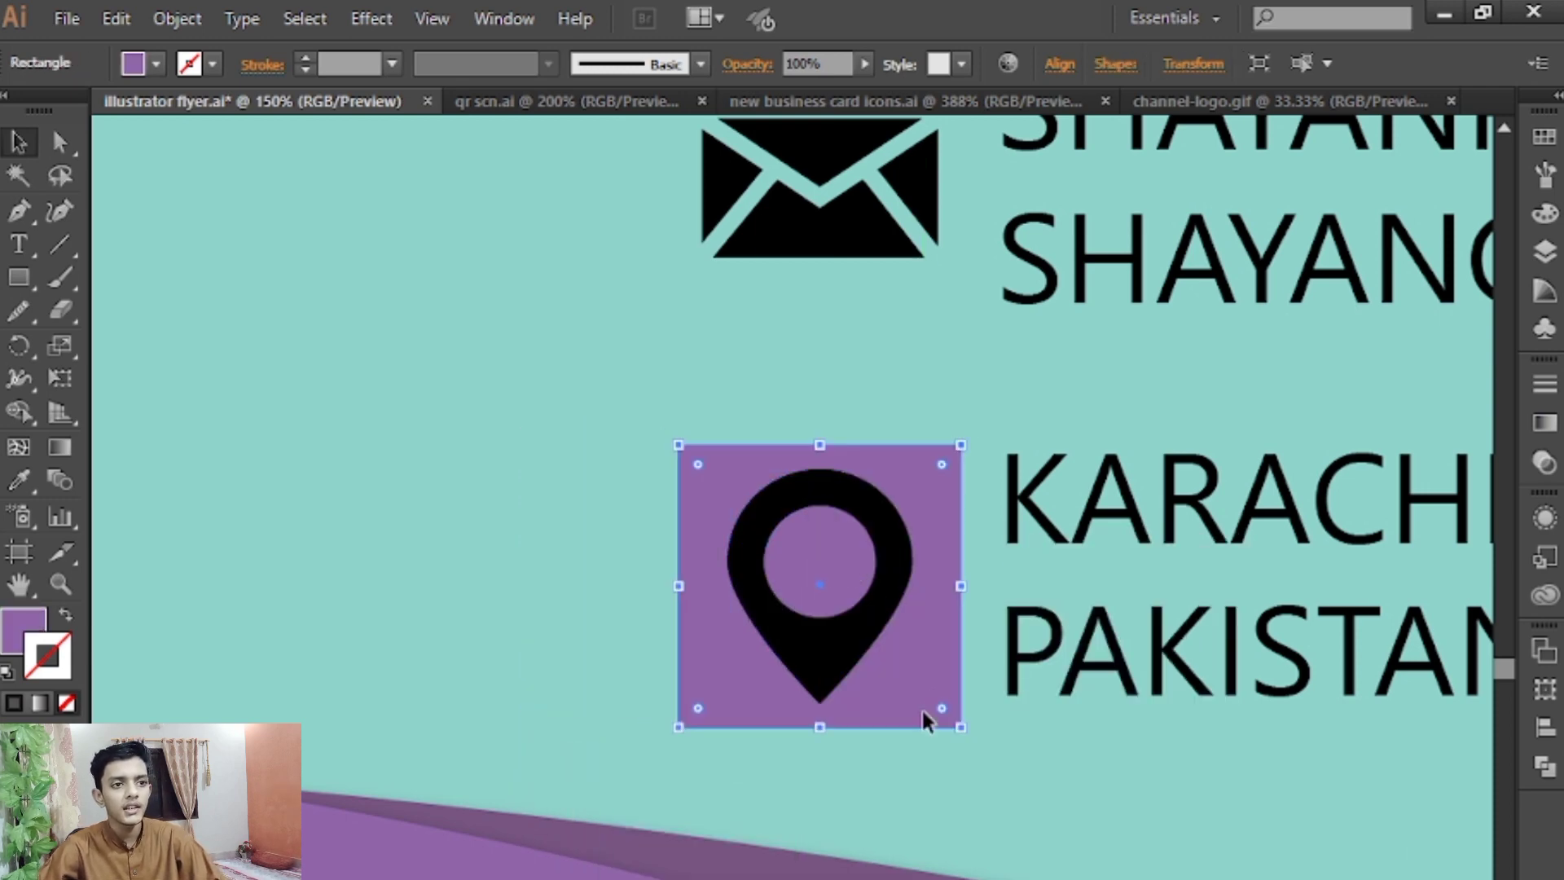
Fill the square behind the location pin with the light blue sampled from the footer
key("ctrl+minus")
key("ctrl+minus")
left_click_drag(1036, 669, 1181, 828)
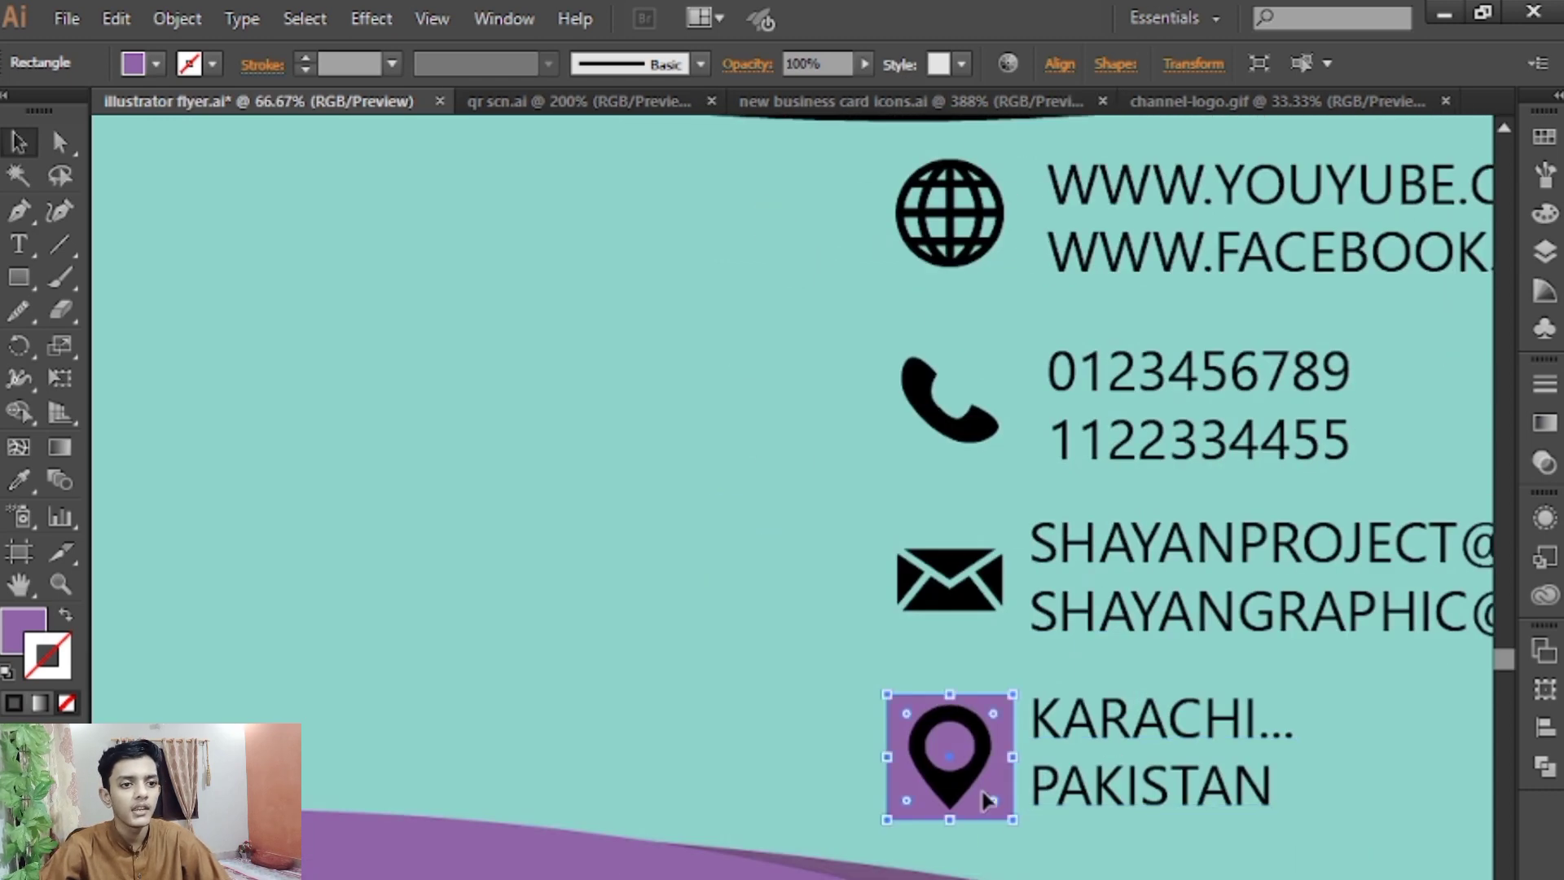
left_click(19, 482)
left_click(867, 873)
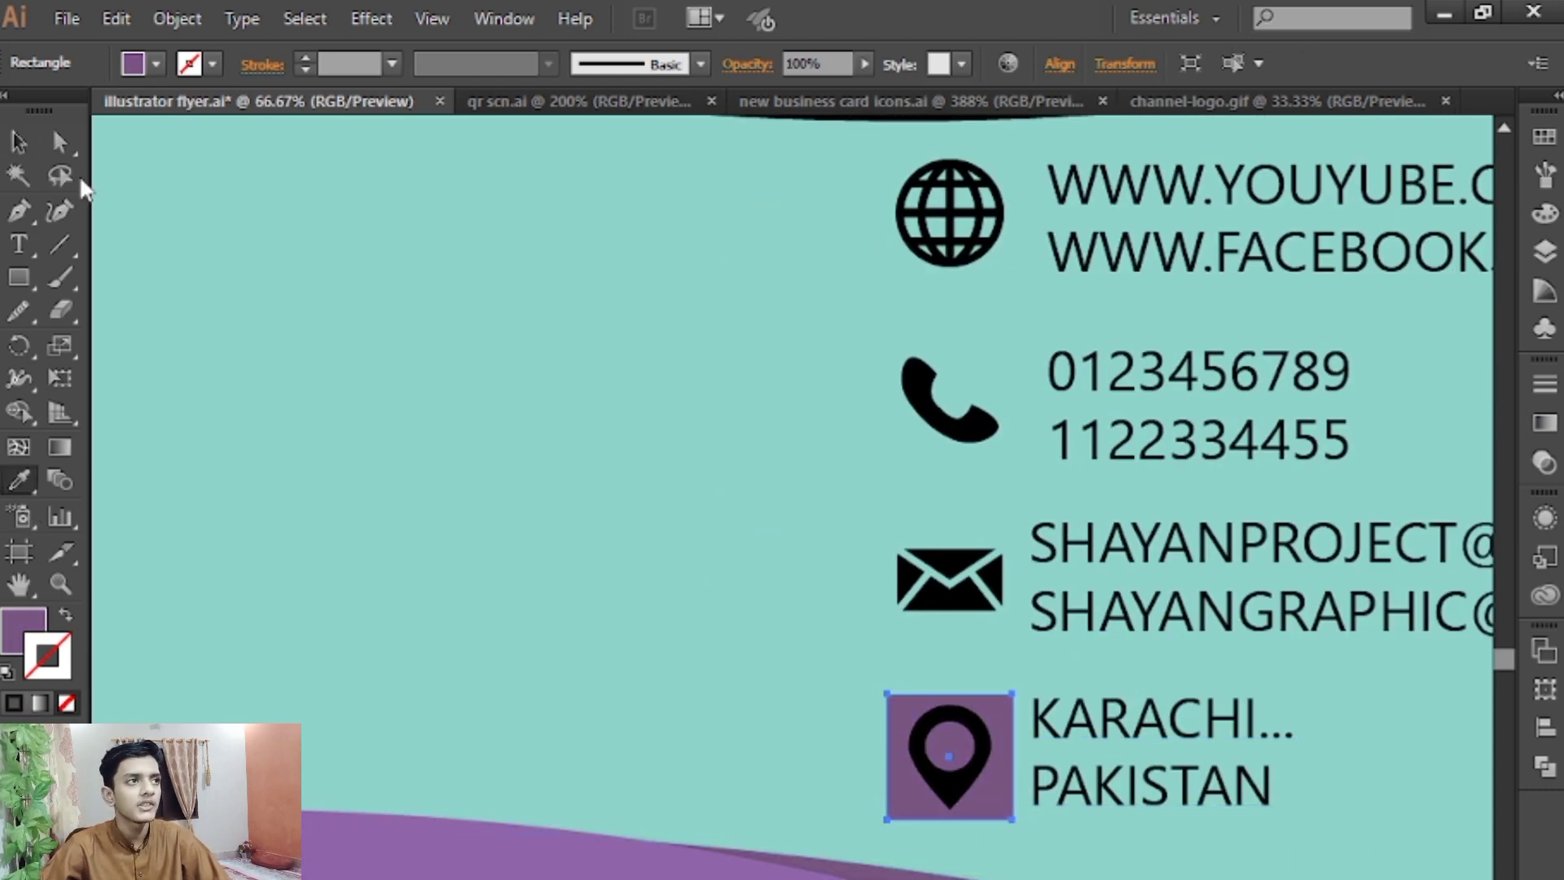
left_click(18, 143)
left_click_drag(424, 457, 419, 220)
Select the globe, phone and envelope icons together and bring them to the front
left_click(887, 588)
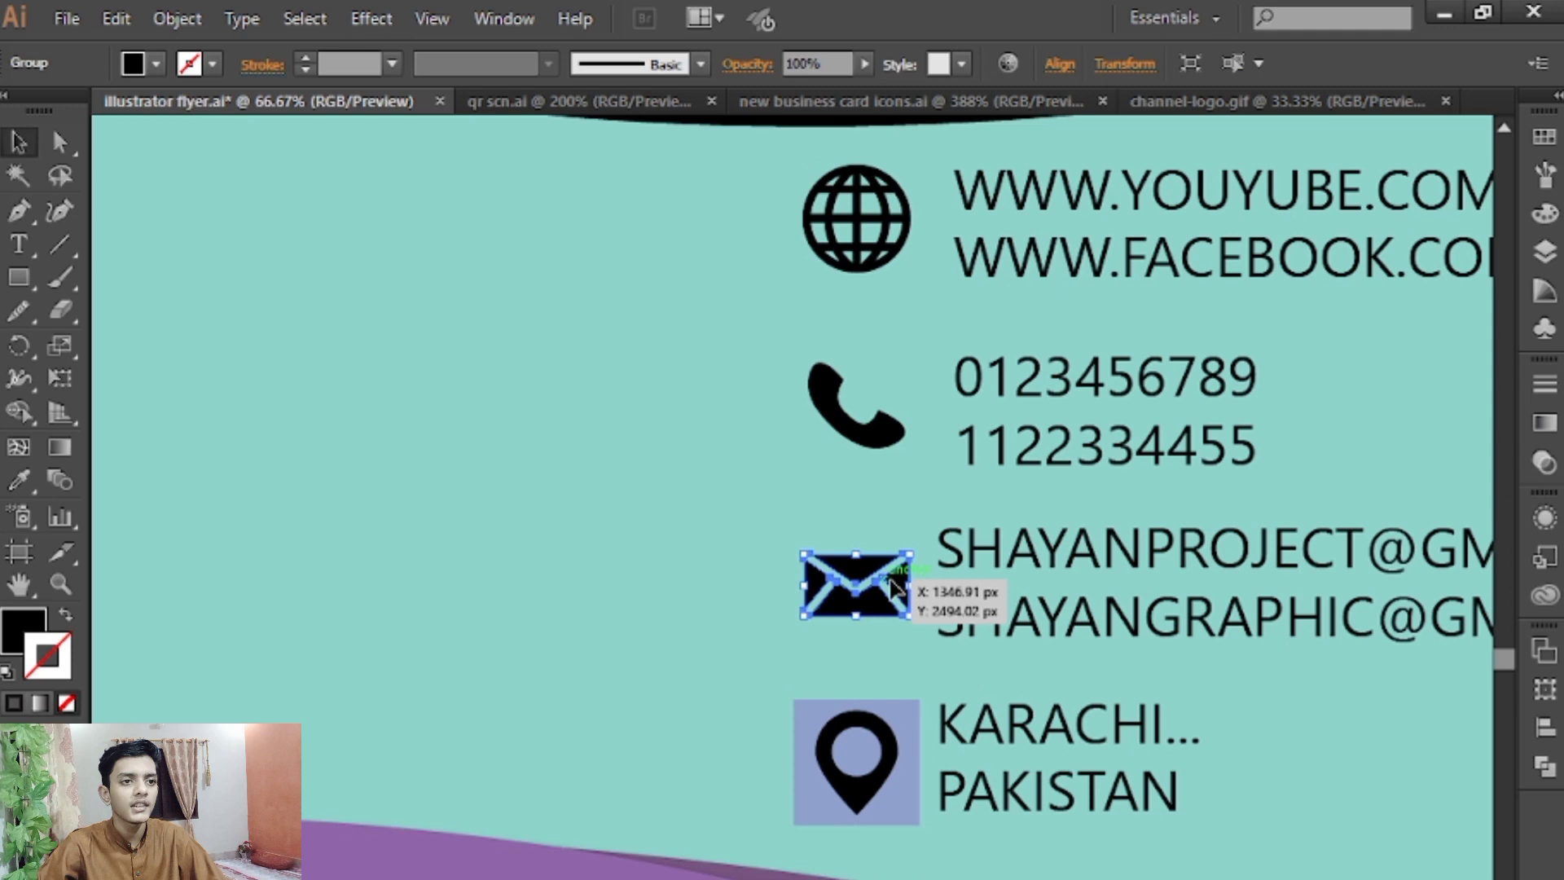
left_click_drag(975, 617, 982, 475)
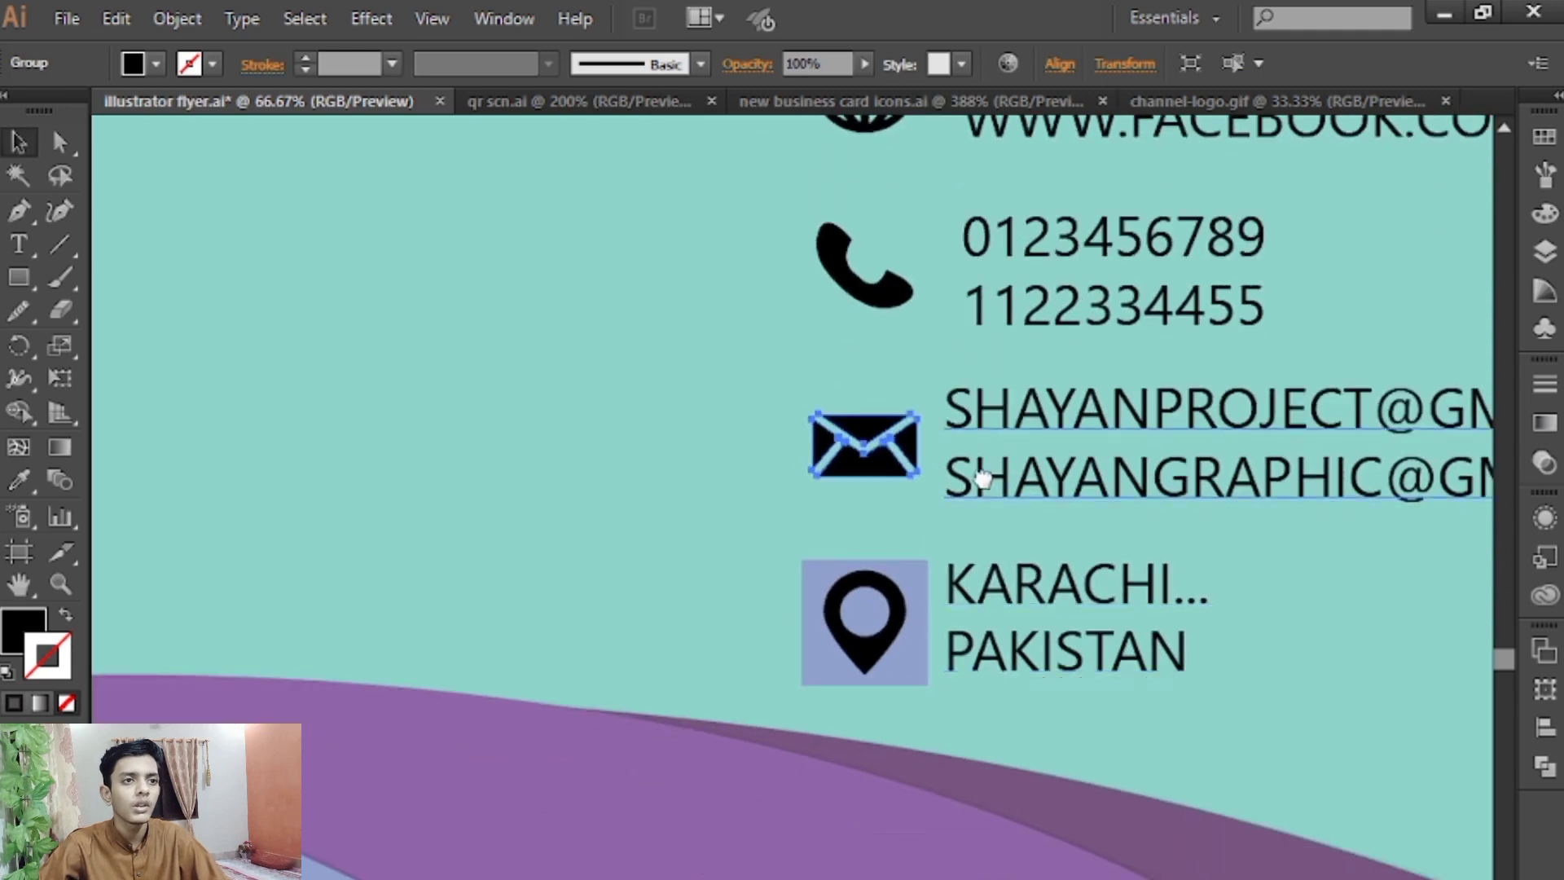
left_click_drag(891, 374, 894, 613)
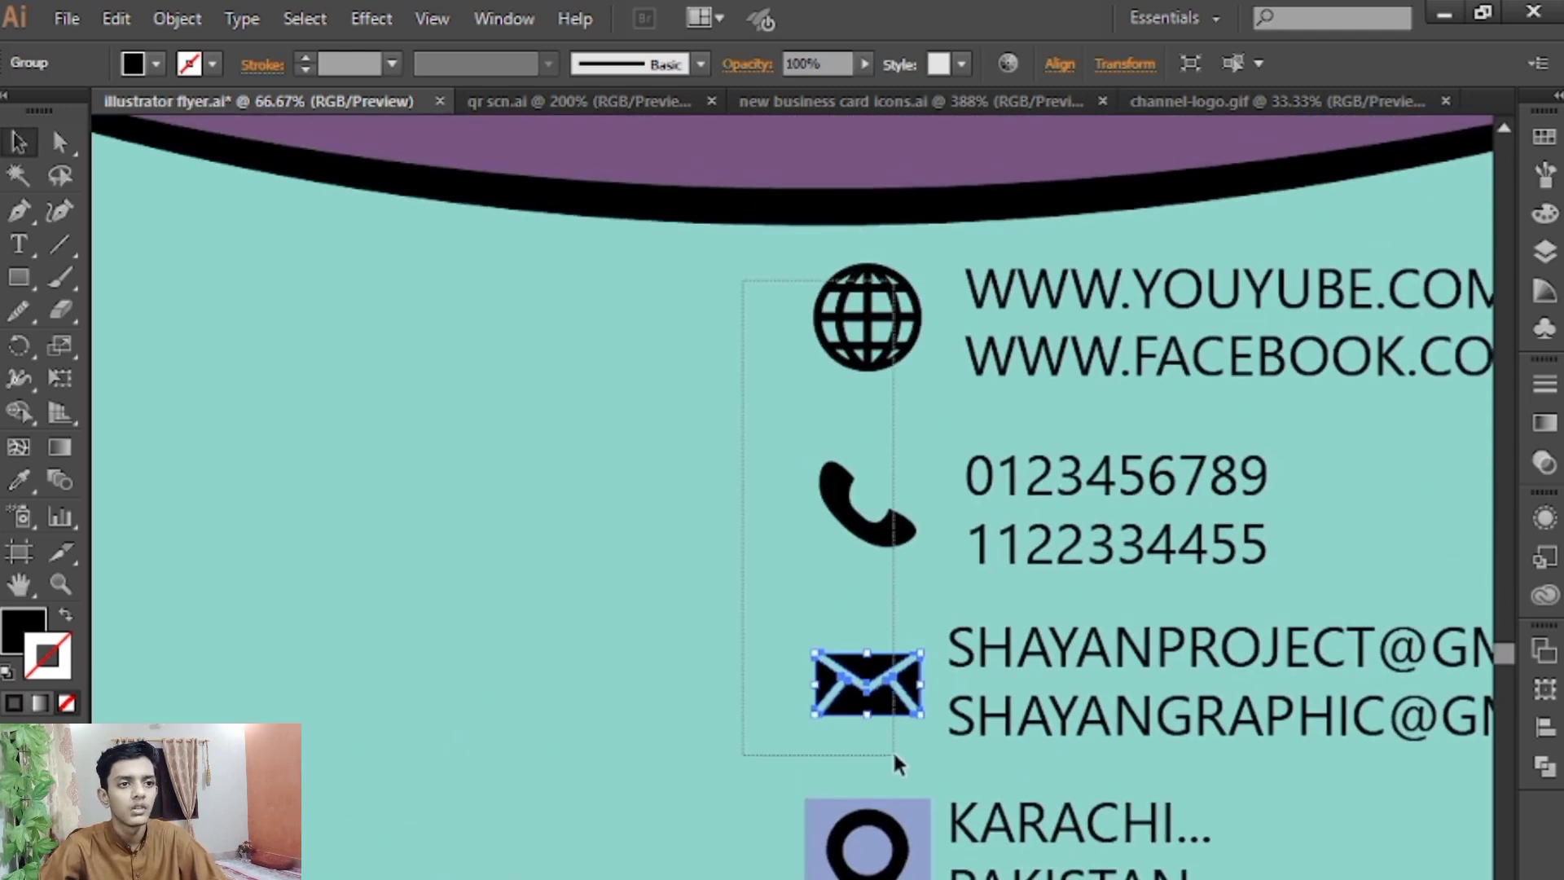
left_click_drag(892, 749, 893, 755)
right_click(872, 335)
mouse_move(992, 570)
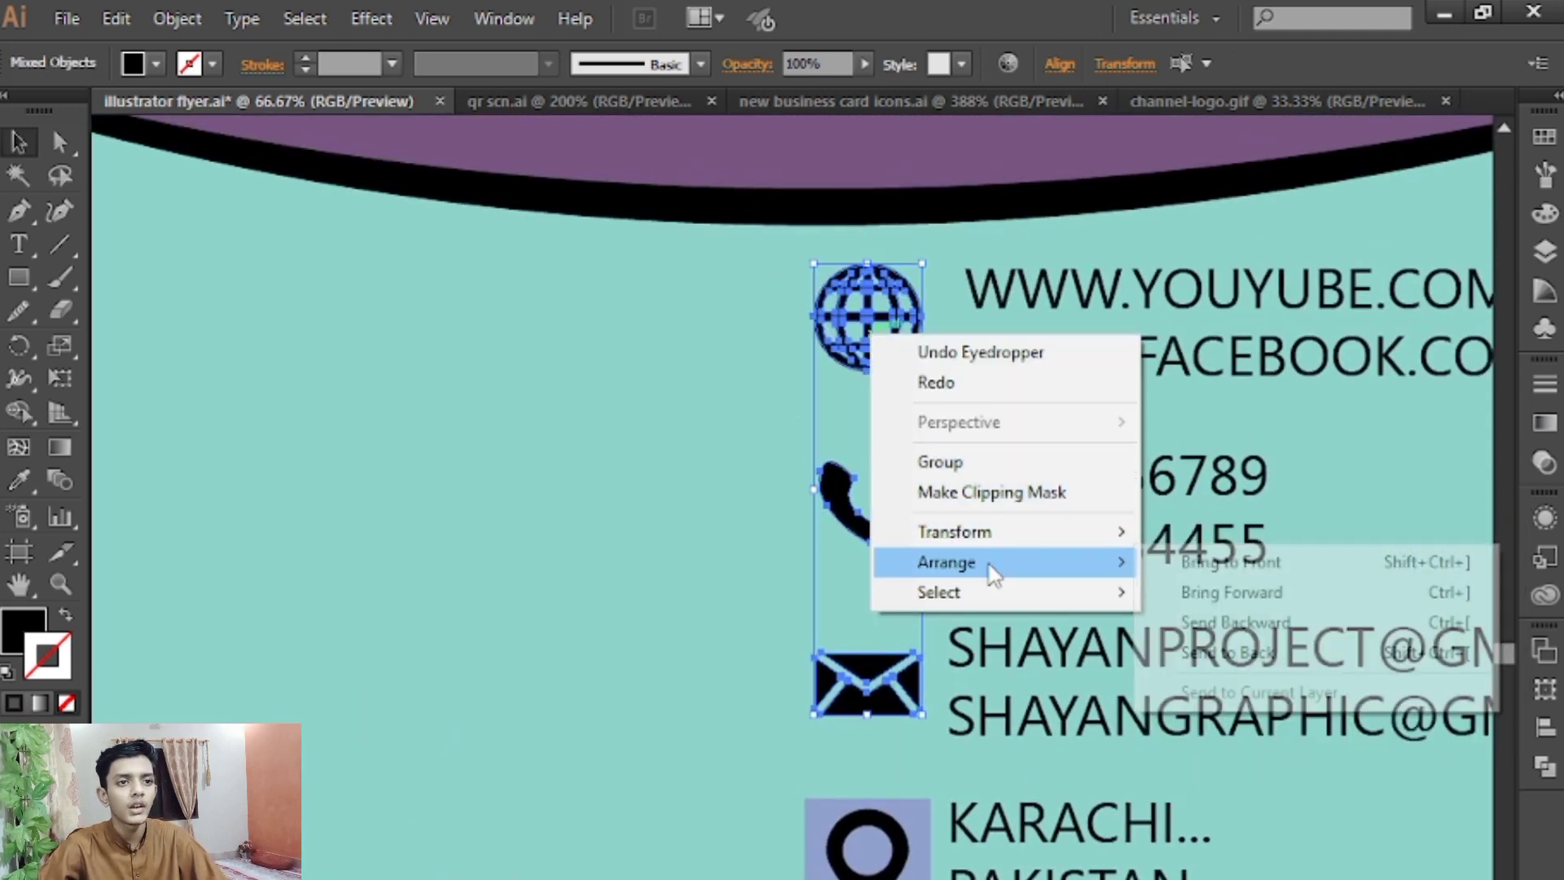
left_click(1177, 561)
Duplicate the light blue square upward so that copies sit behind the envelope, phone and globe icons
left_click_drag(911, 803, 946, 671)
key("ctrl+d")
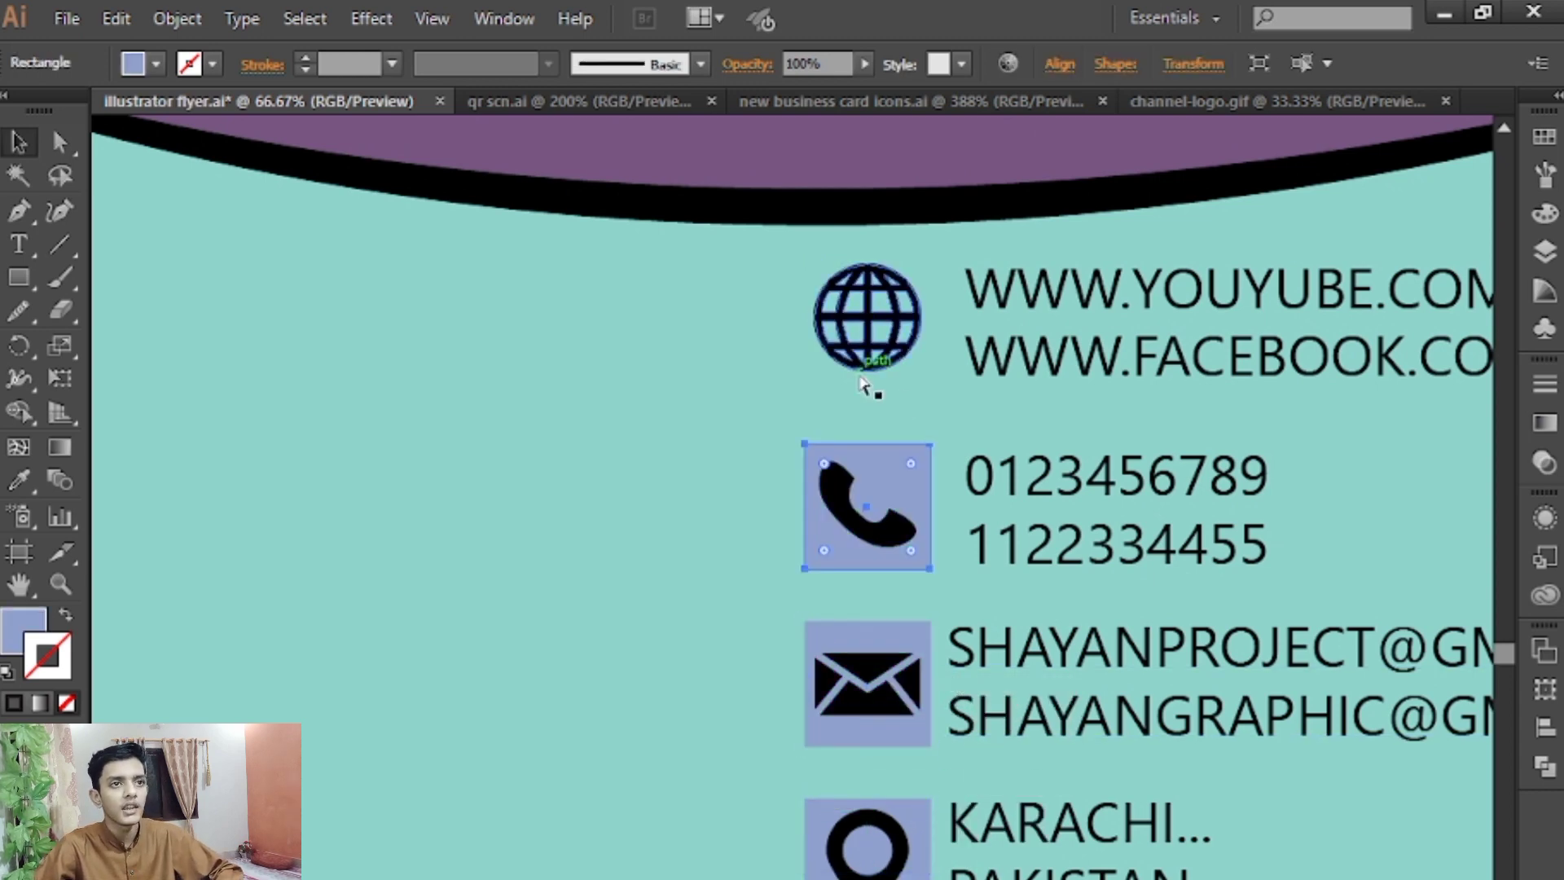
key("ctrl+d")
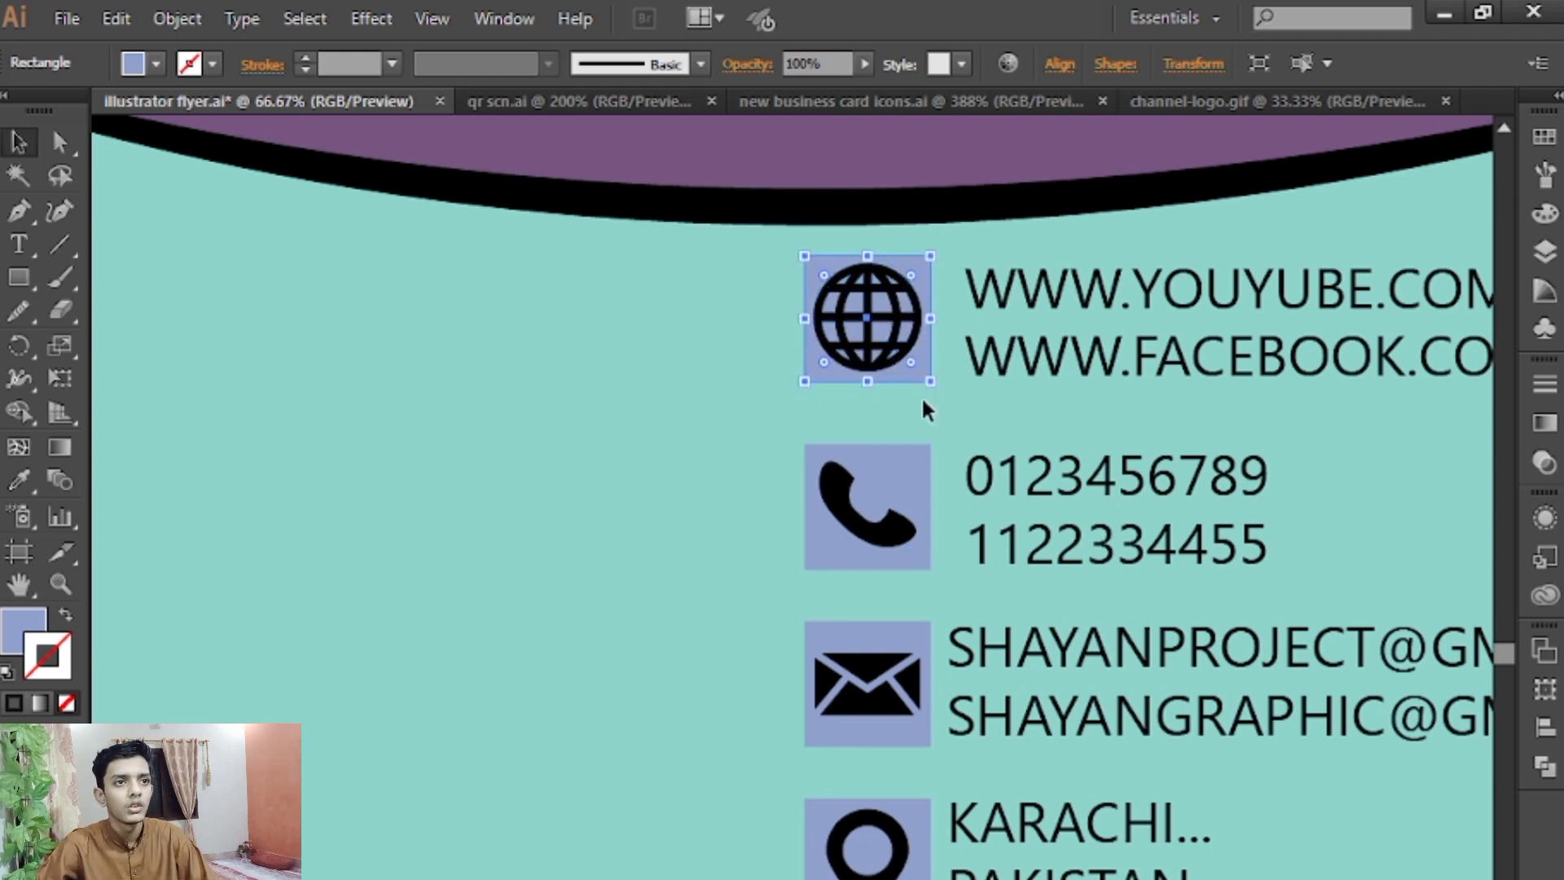
left_click(682, 438)
Add the title text "flyer design" in the header's light blue area and enlarge it to about 184 pt
key("ctrl+minus")
key("ctrl+minus")
key("ctrl+minus")
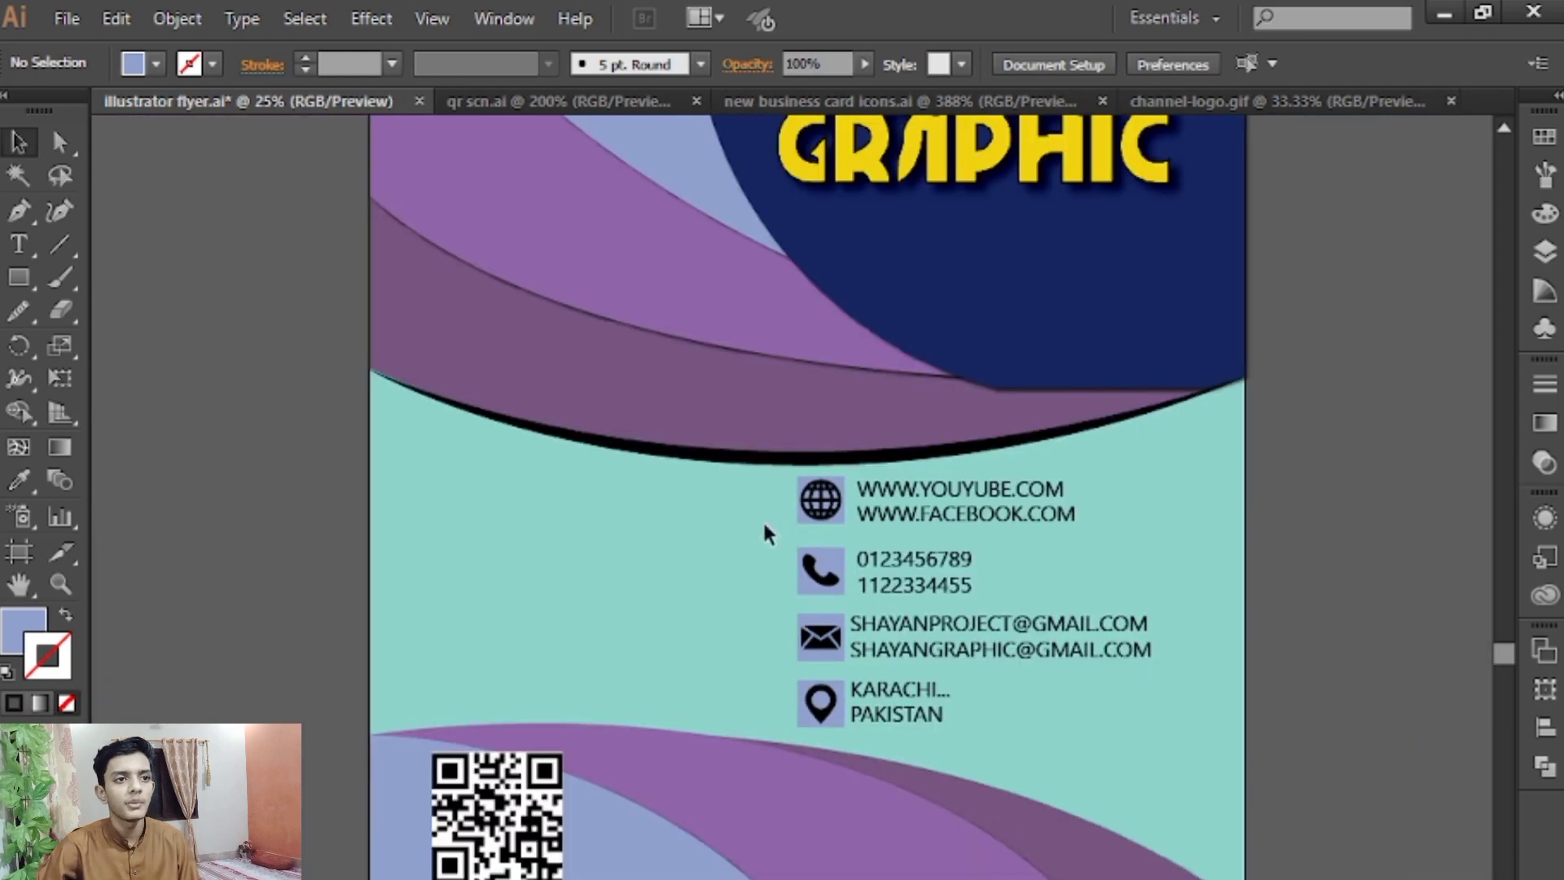
left_click_drag(771, 521, 939, 604)
left_click_drag(830, 481, 912, 661)
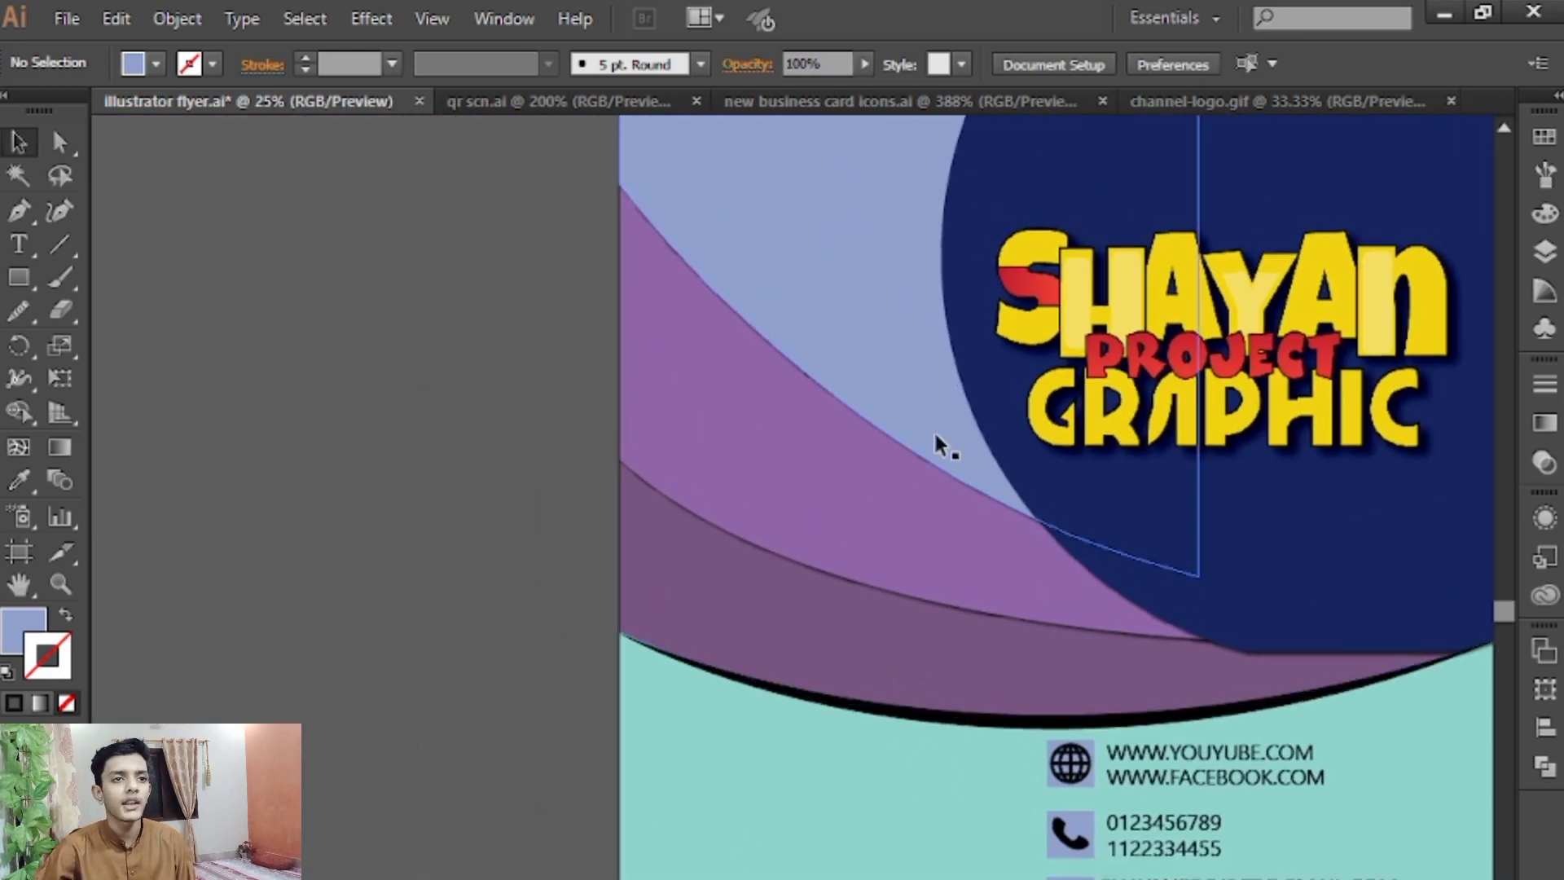
mouse_move(919, 721)
left_mouse_down()
mouse_move(920, 614)
mouse_move(934, 714)
left_mouse_up()
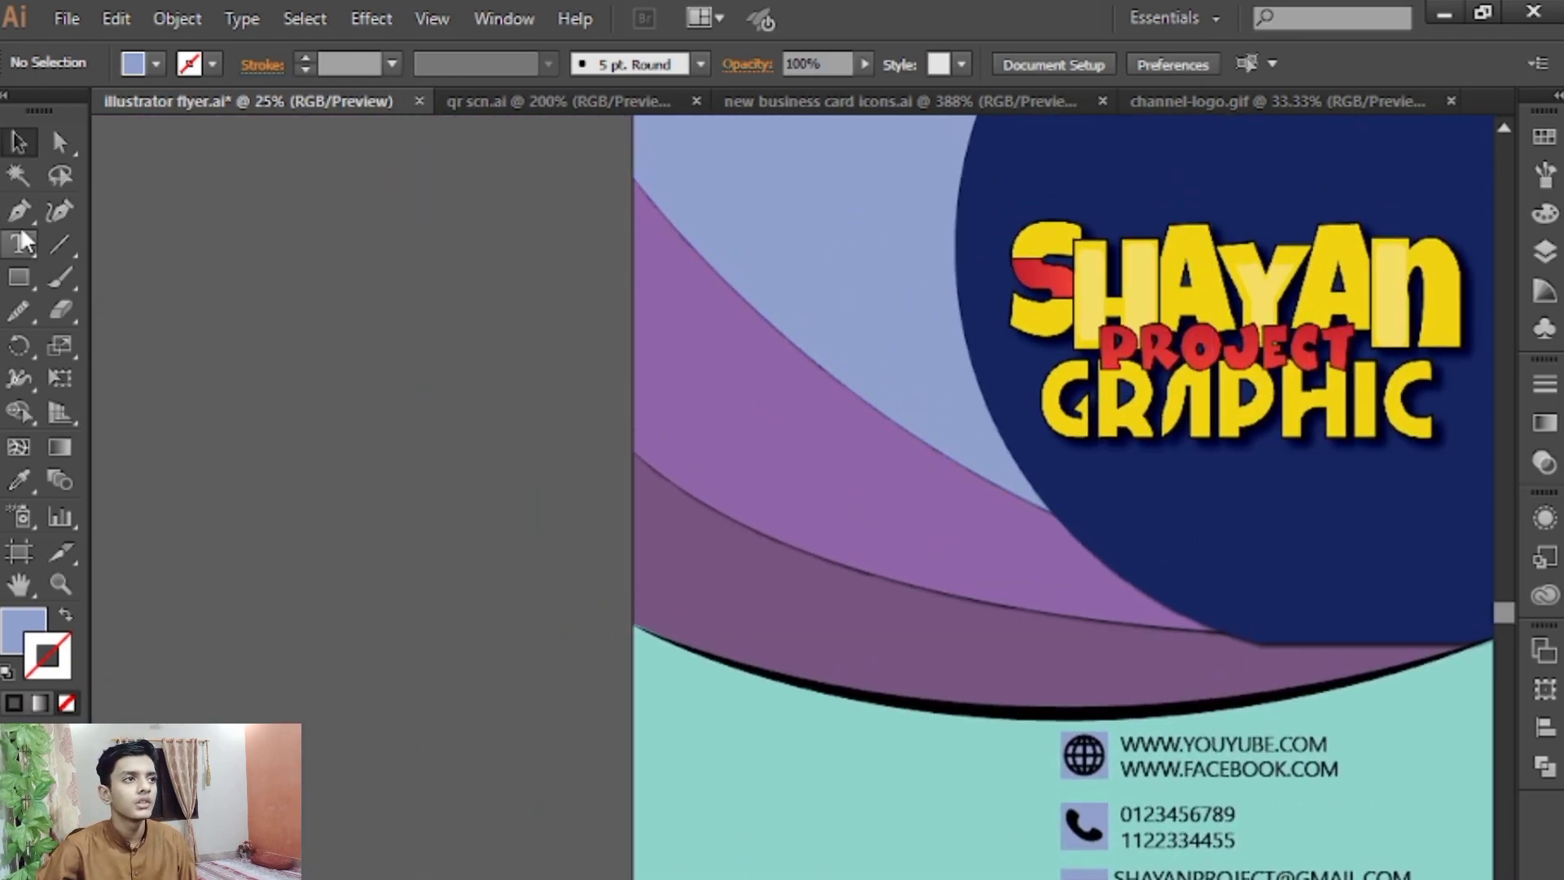
left_click(20, 242)
scroll(775, 363, "up", 5)
scroll(775, 363, "right", 2)
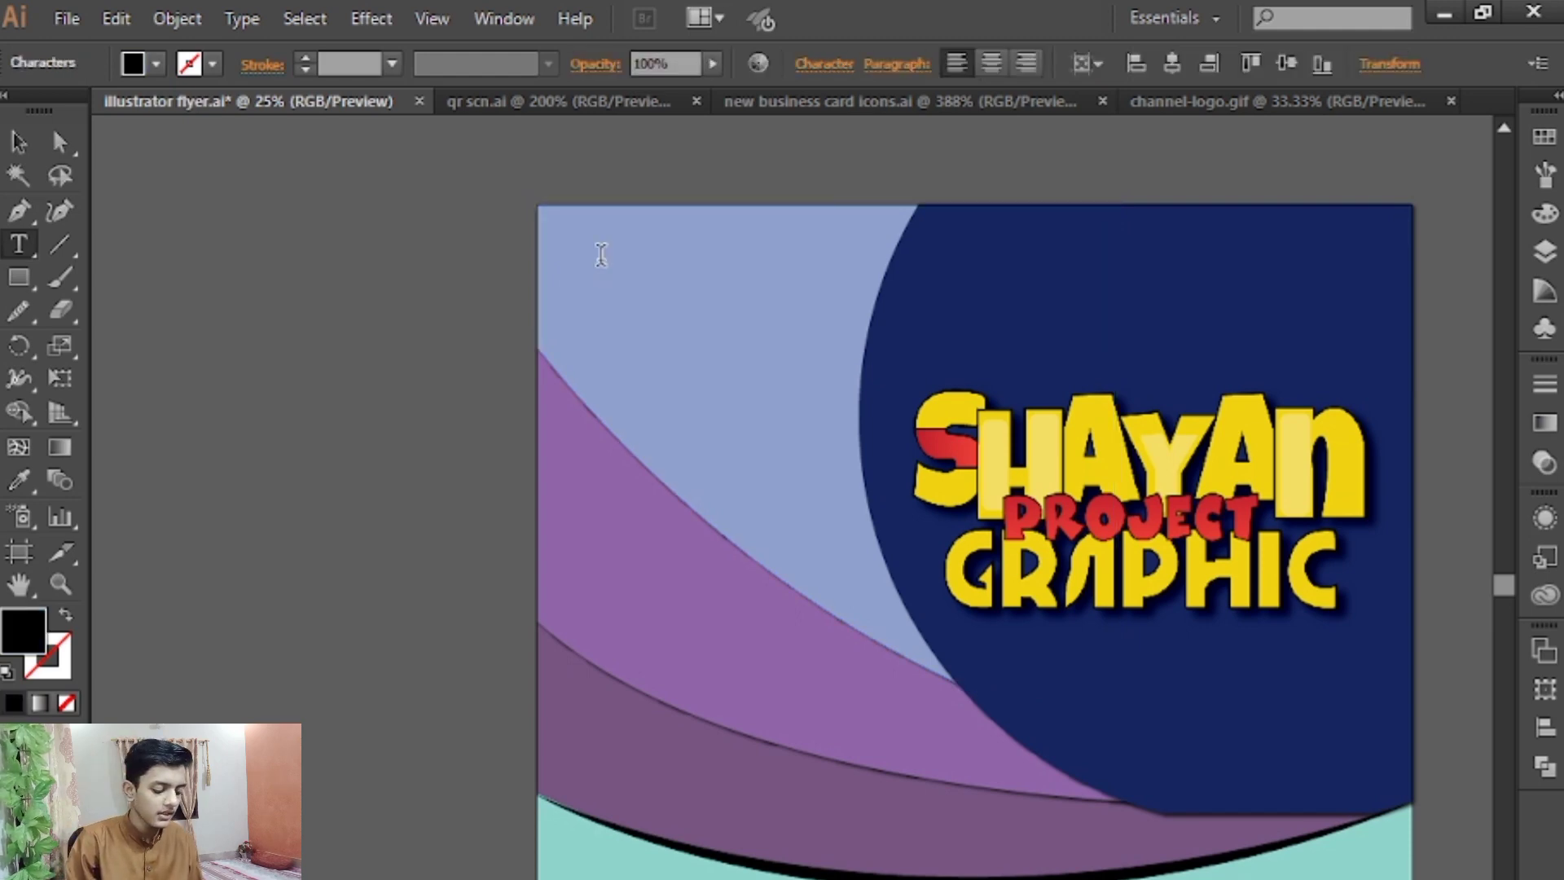
left_click_drag(622, 263, 873, 301)
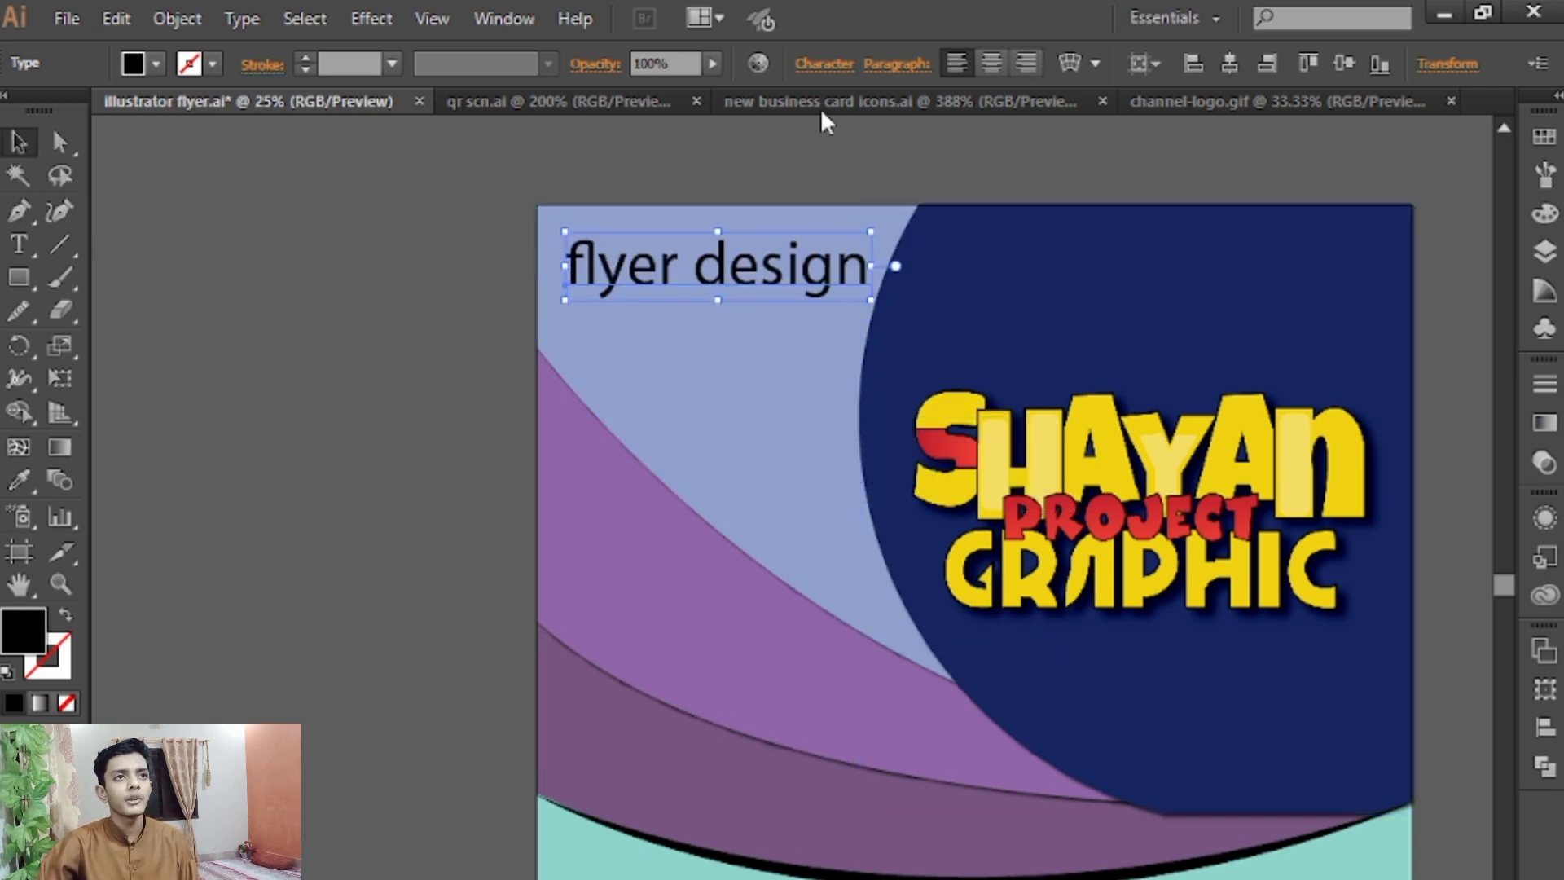
Set the flyer title in all caps and change its font to a bold condensed sans-serif
left_click(824, 64)
left_click(561, 389)
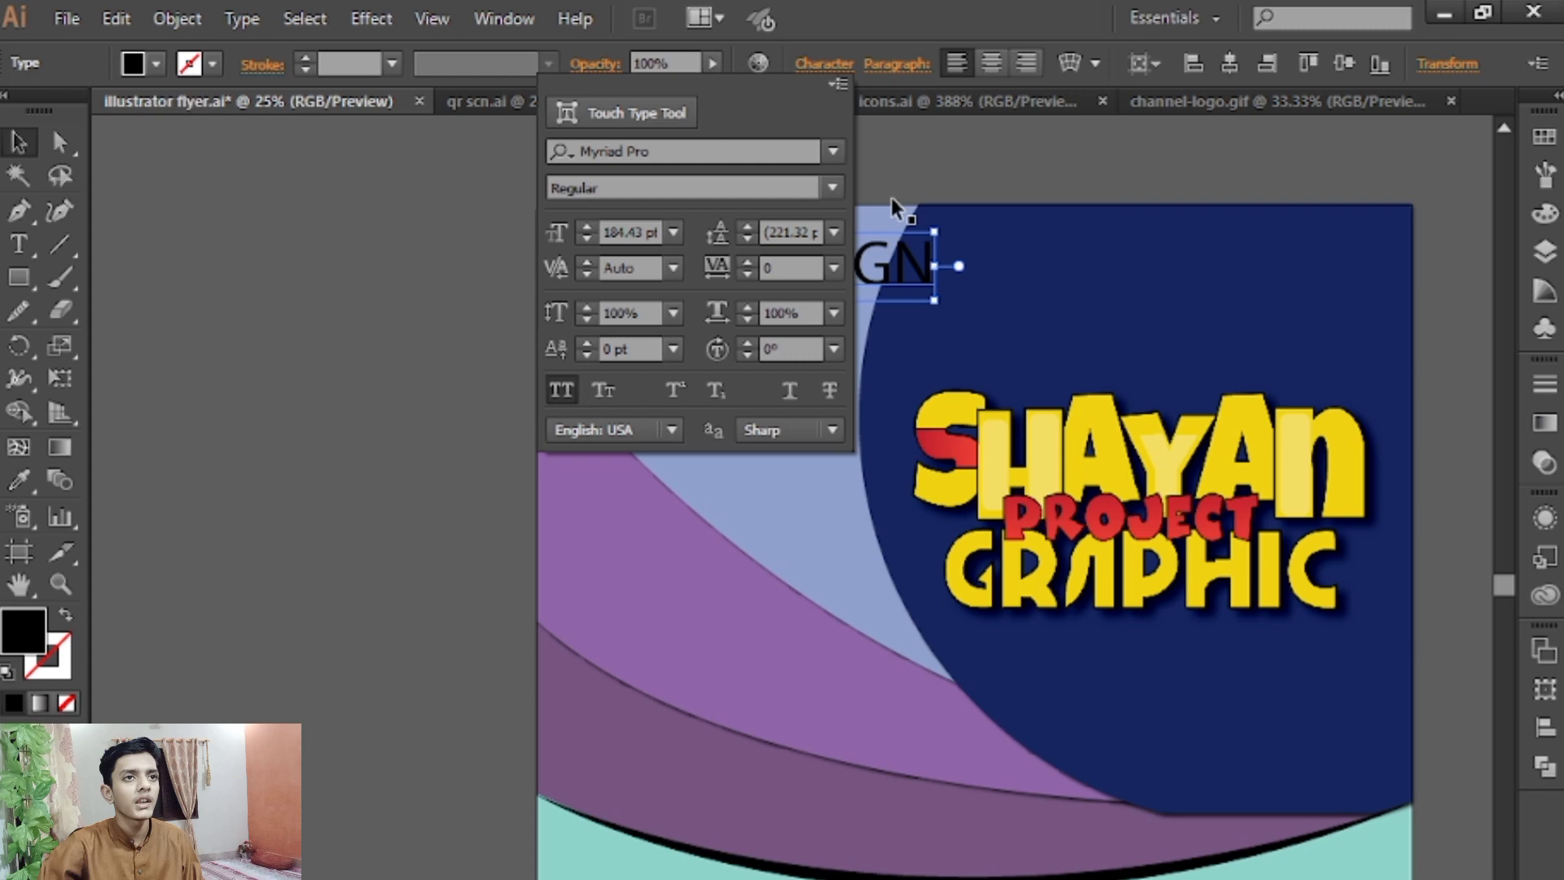
left_click(832, 151)
left_click_drag(1073, 617, 1065, 494)
scroll(953, 399, "up", 7)
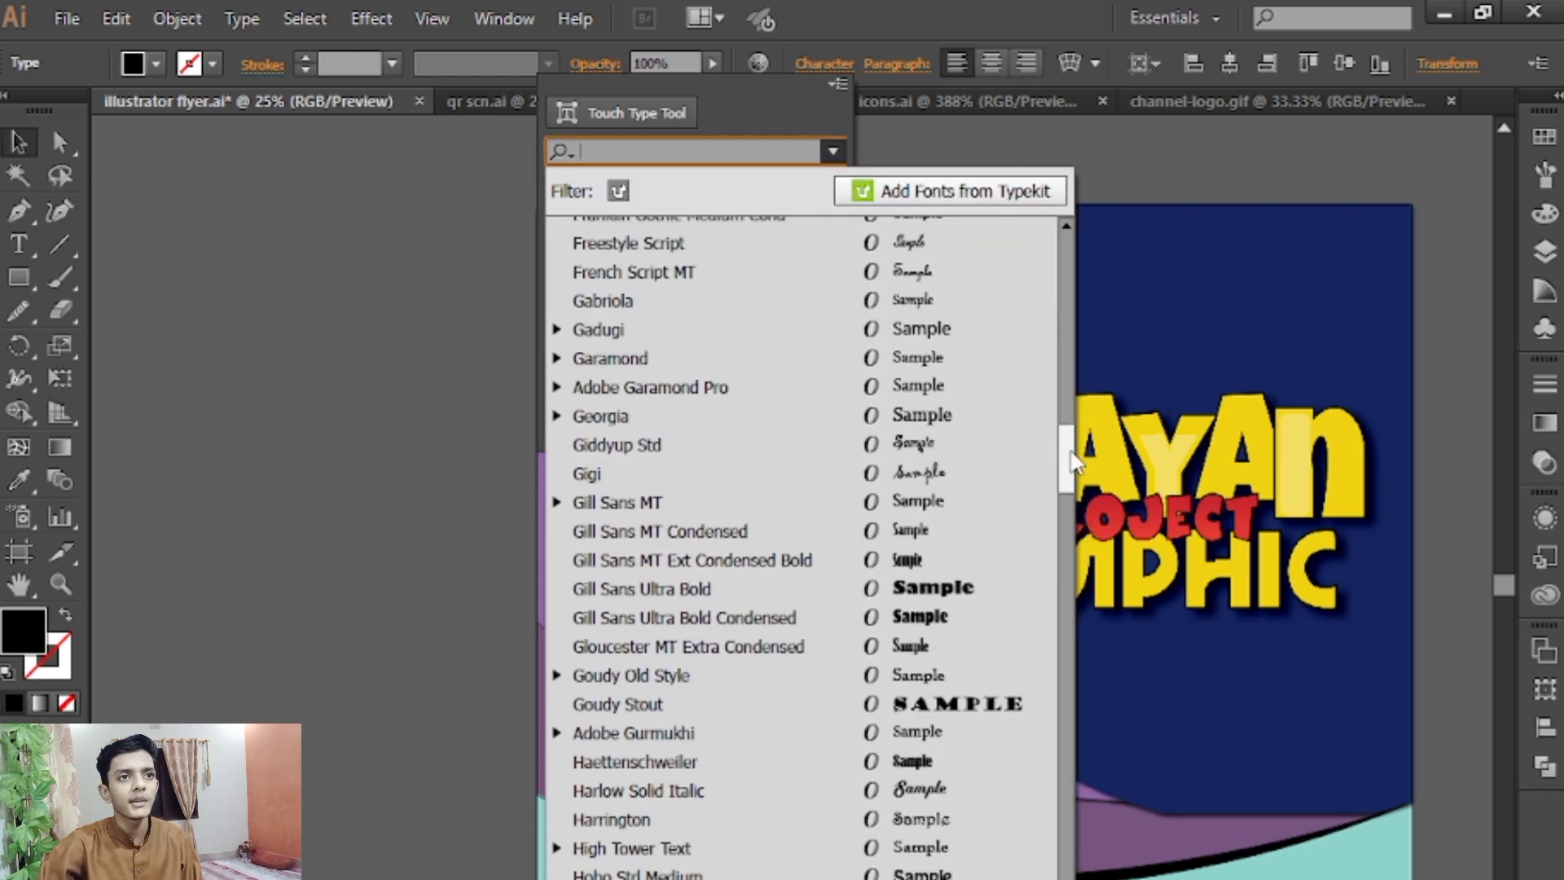
left_click(947, 381)
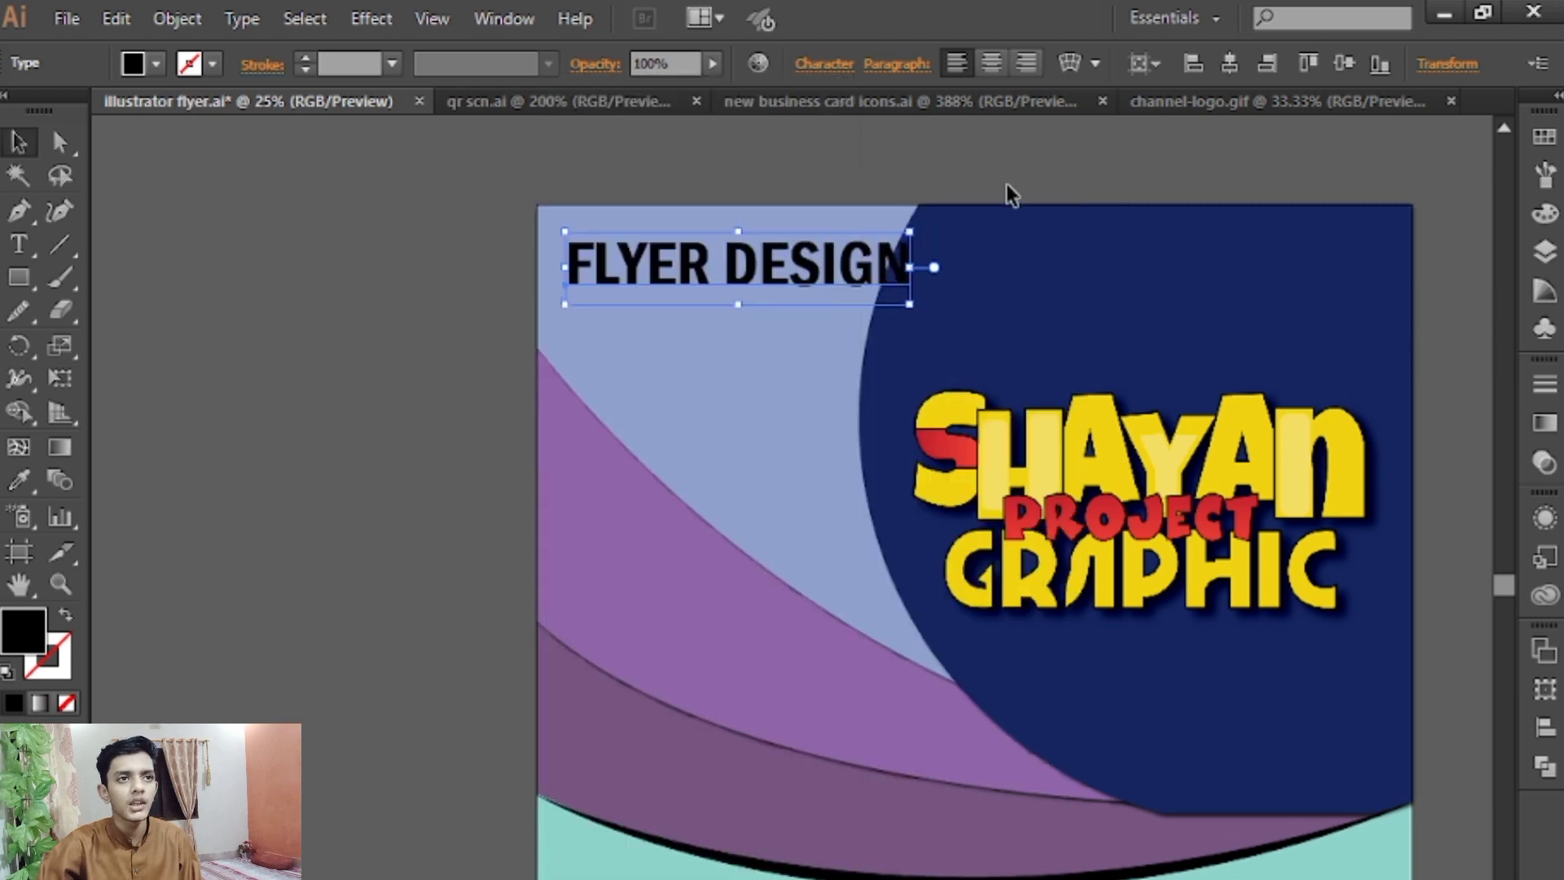
Fit the title inside the header's light blue area and fill it with the yellow sampled from the logo
mouse_move(865, 289)
left_mouse_down()
mouse_move(848, 283)
mouse_move(880, 309)
mouse_move(864, 268)
left_mouse_up()
left_click(19, 481)
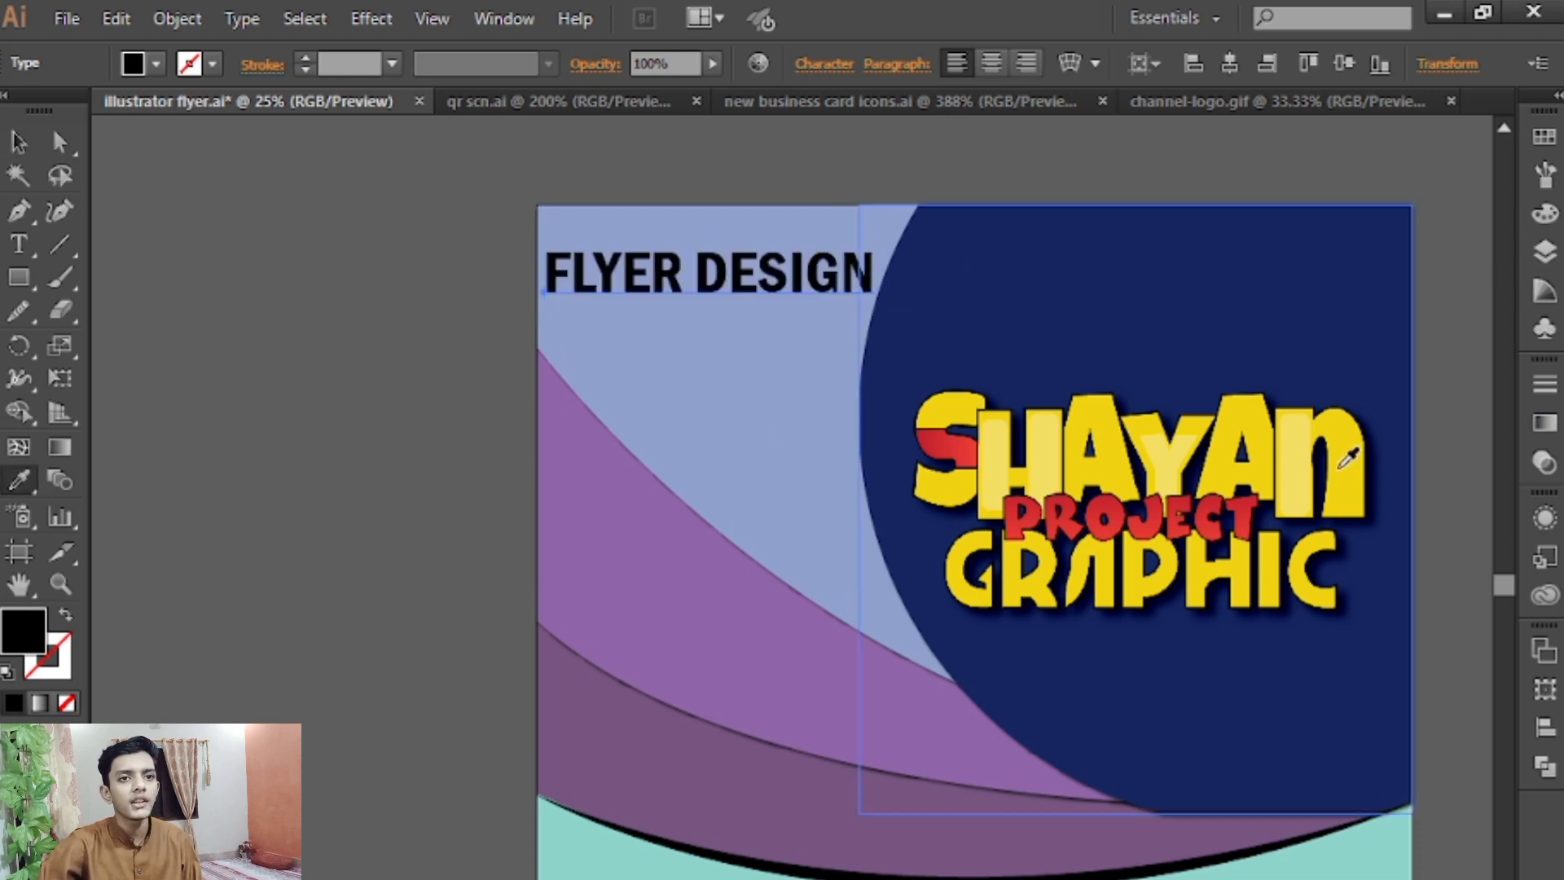
left_click(1336, 457)
left_click(17, 143)
left_click(453, 212)
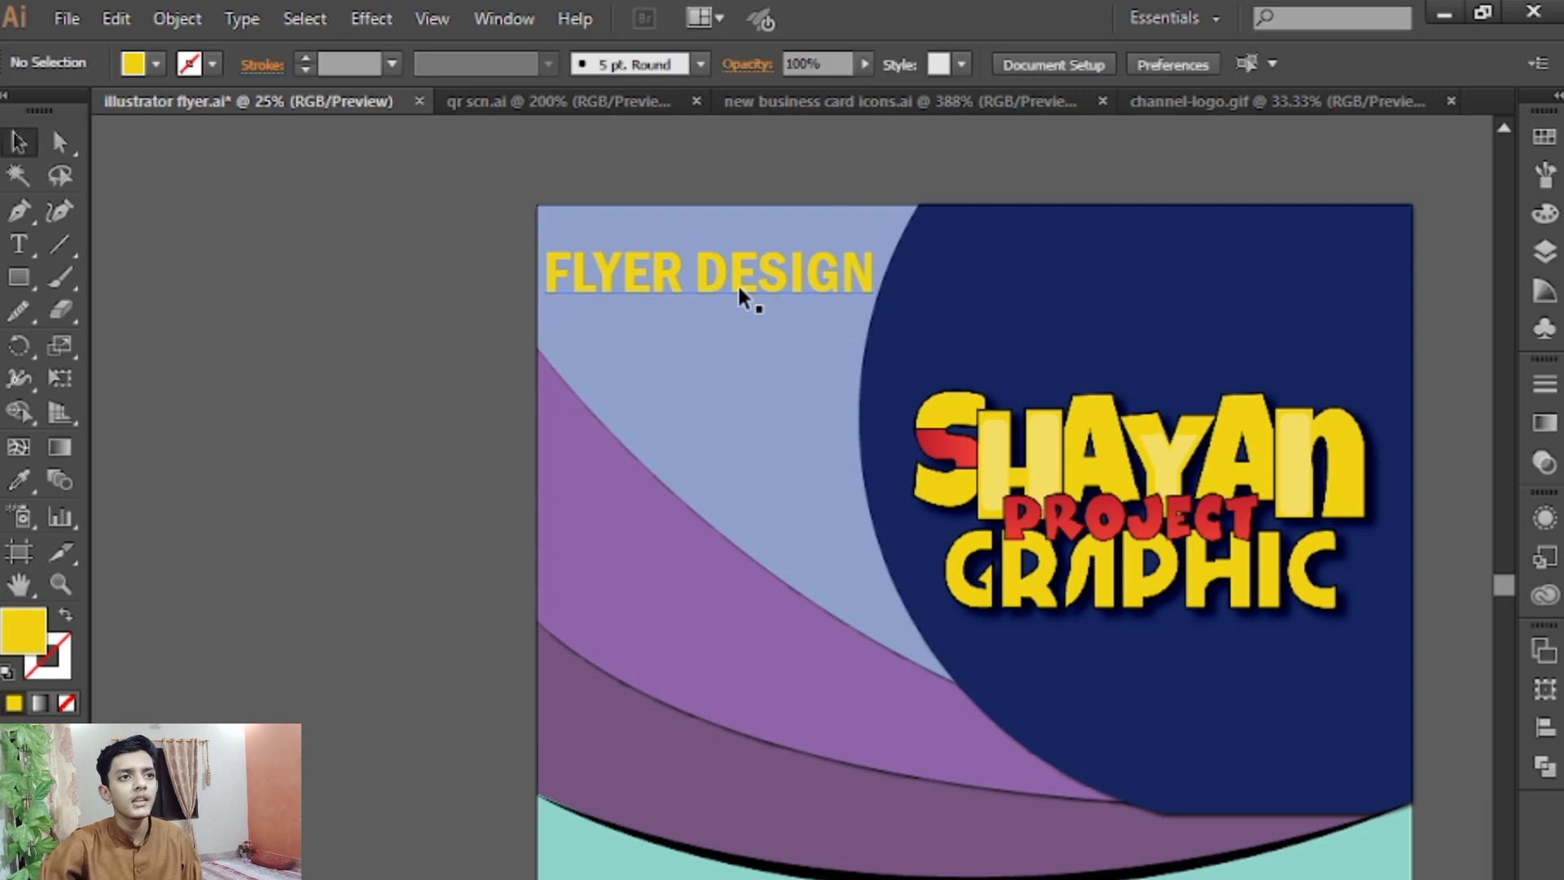
Apply a Multiply drop shadow to the title with 75% opacity, 7 px X and Y offsets and 5 px blur
left_click(744, 297)
scroll(744, 297, "down", 2)
left_click(365, 15)
mouse_move(488, 329)
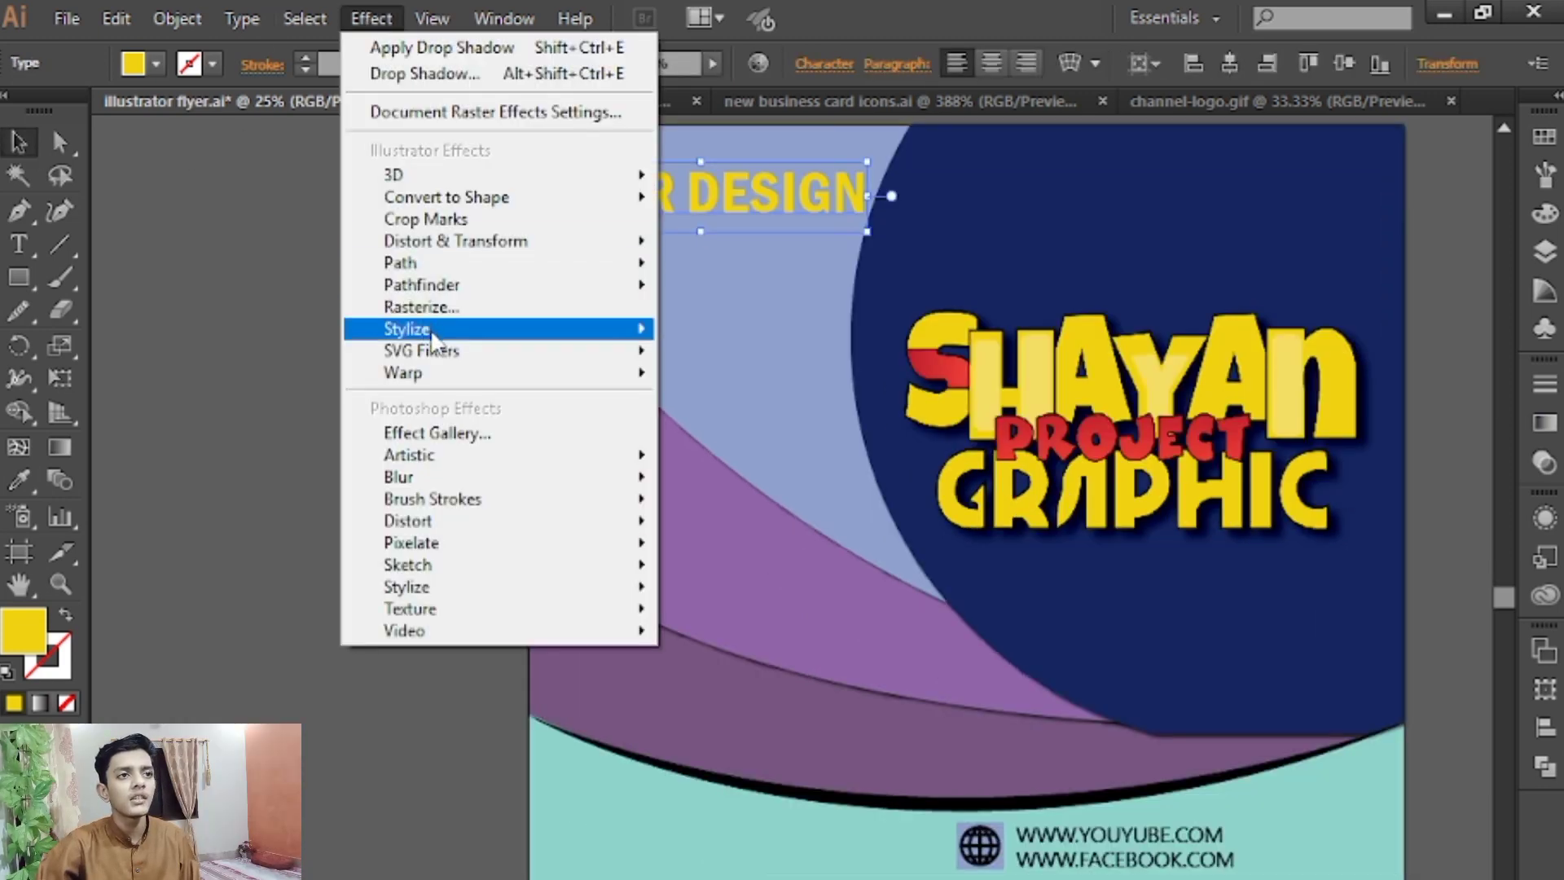
left_click(708, 334)
left_click(224, 663)
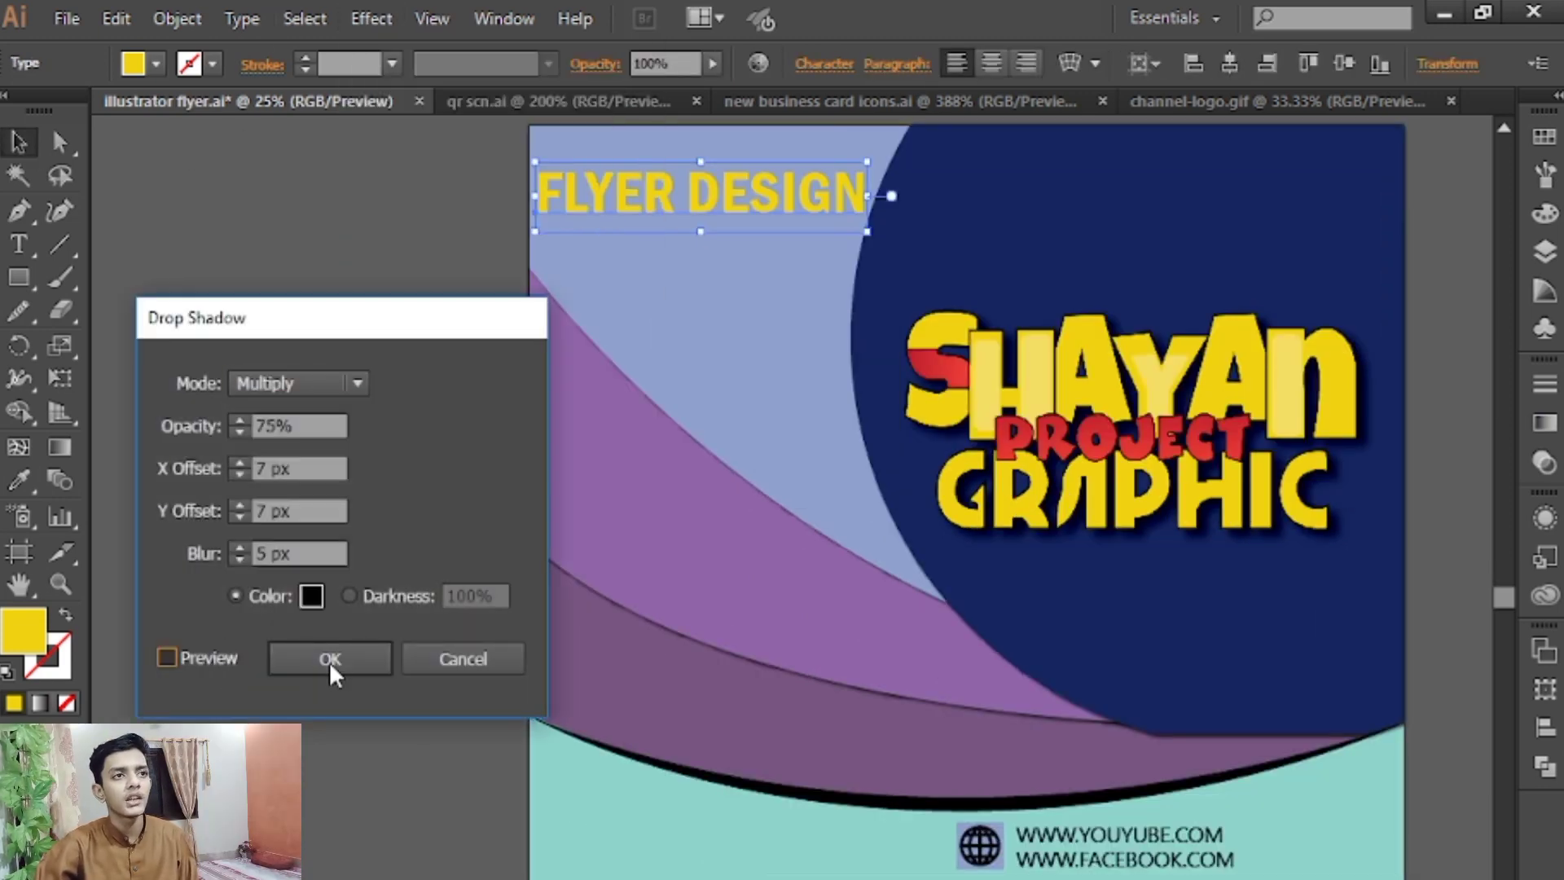
left_click(329, 661)
left_click(326, 584)
Move the FLYER DESIGN title slightly down and right within the header's light blue area
left_click_drag(363, 508, 392, 650)
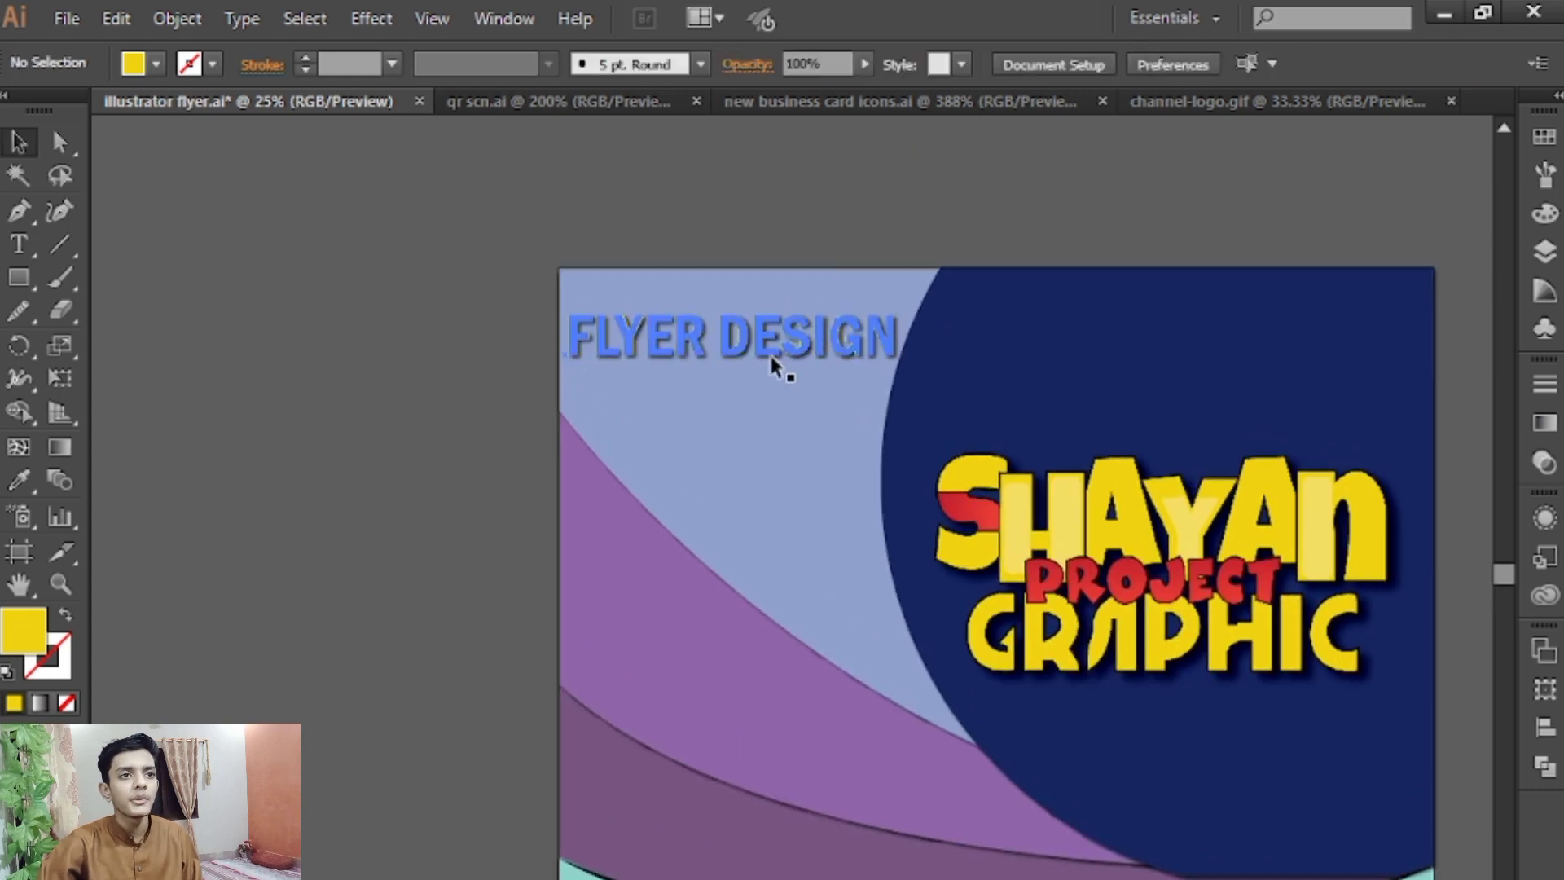
left_click_drag(776, 335, 789, 365)
left_click(432, 326)
Add the subtitle "GRAPHIC DESIGNER", enlarge it and place it directly beneath the FLYER DESIGN title
left_click_drag(472, 374, 420, 295)
left_click(26, 249)
left_click(611, 362)
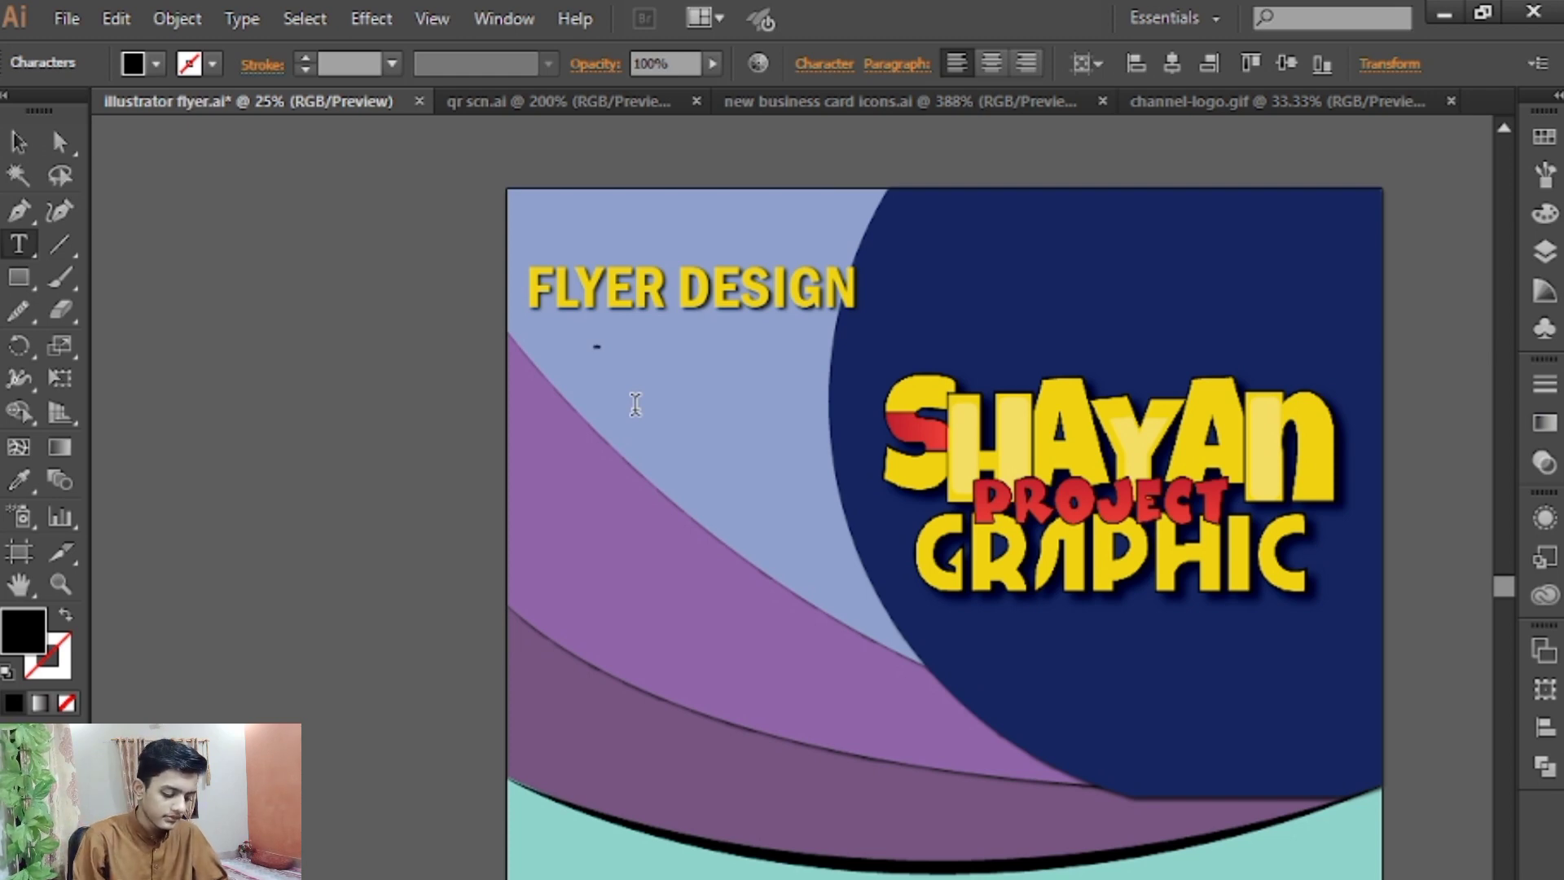
type("---")
left_click(18, 144)
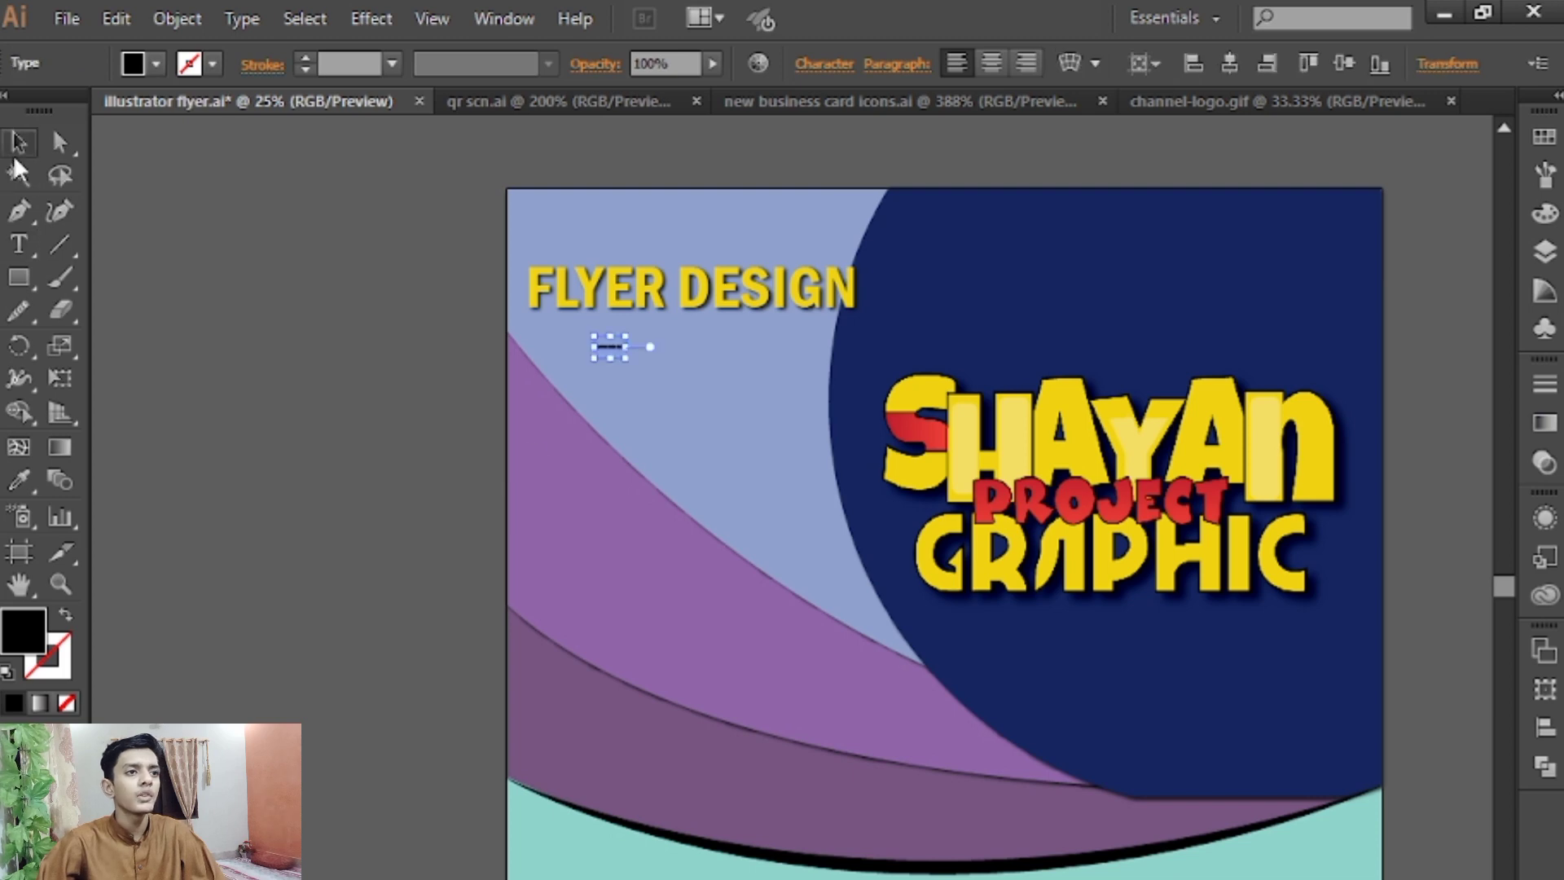
left_click_drag(627, 358, 796, 461)
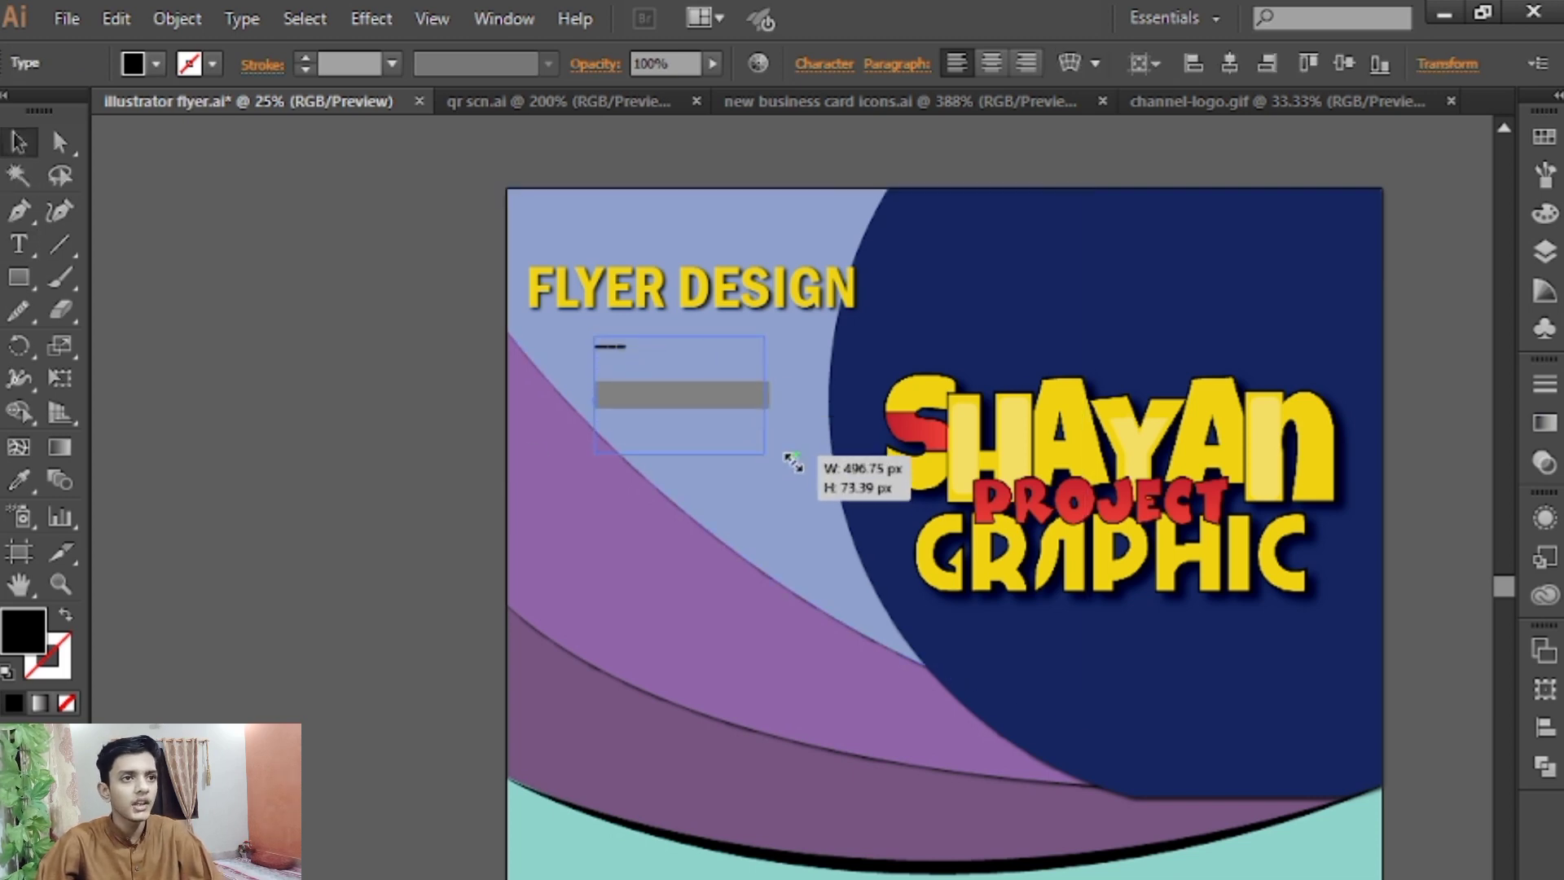
left_click_drag(727, 403, 770, 354)
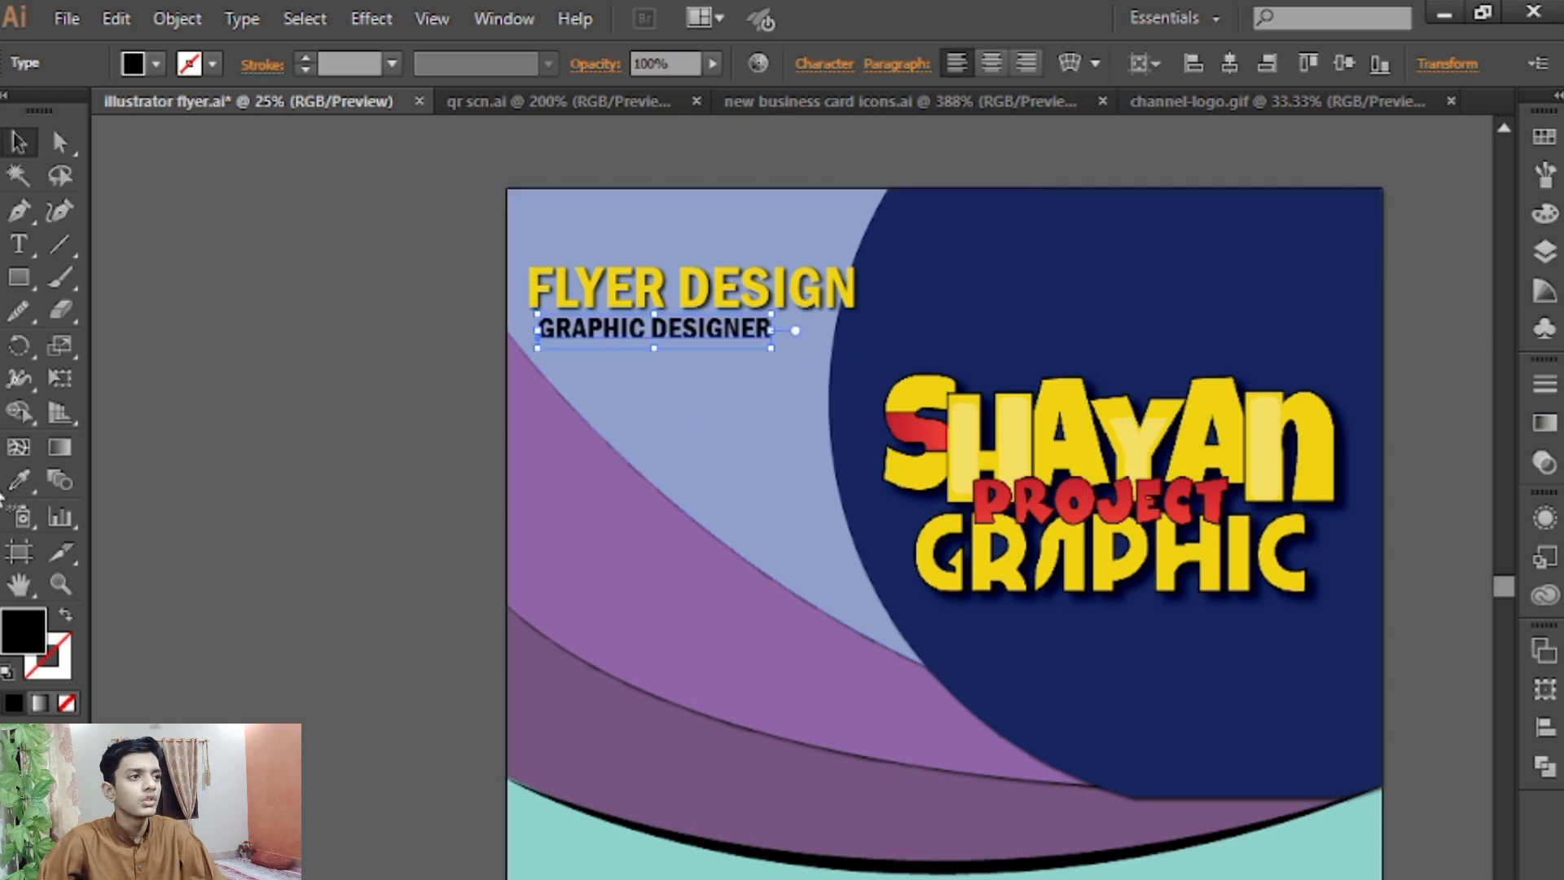
Apply the title's yellow text style to the subtitle, then shrink and center it beneath the title
key("i")
left_click(599, 287)
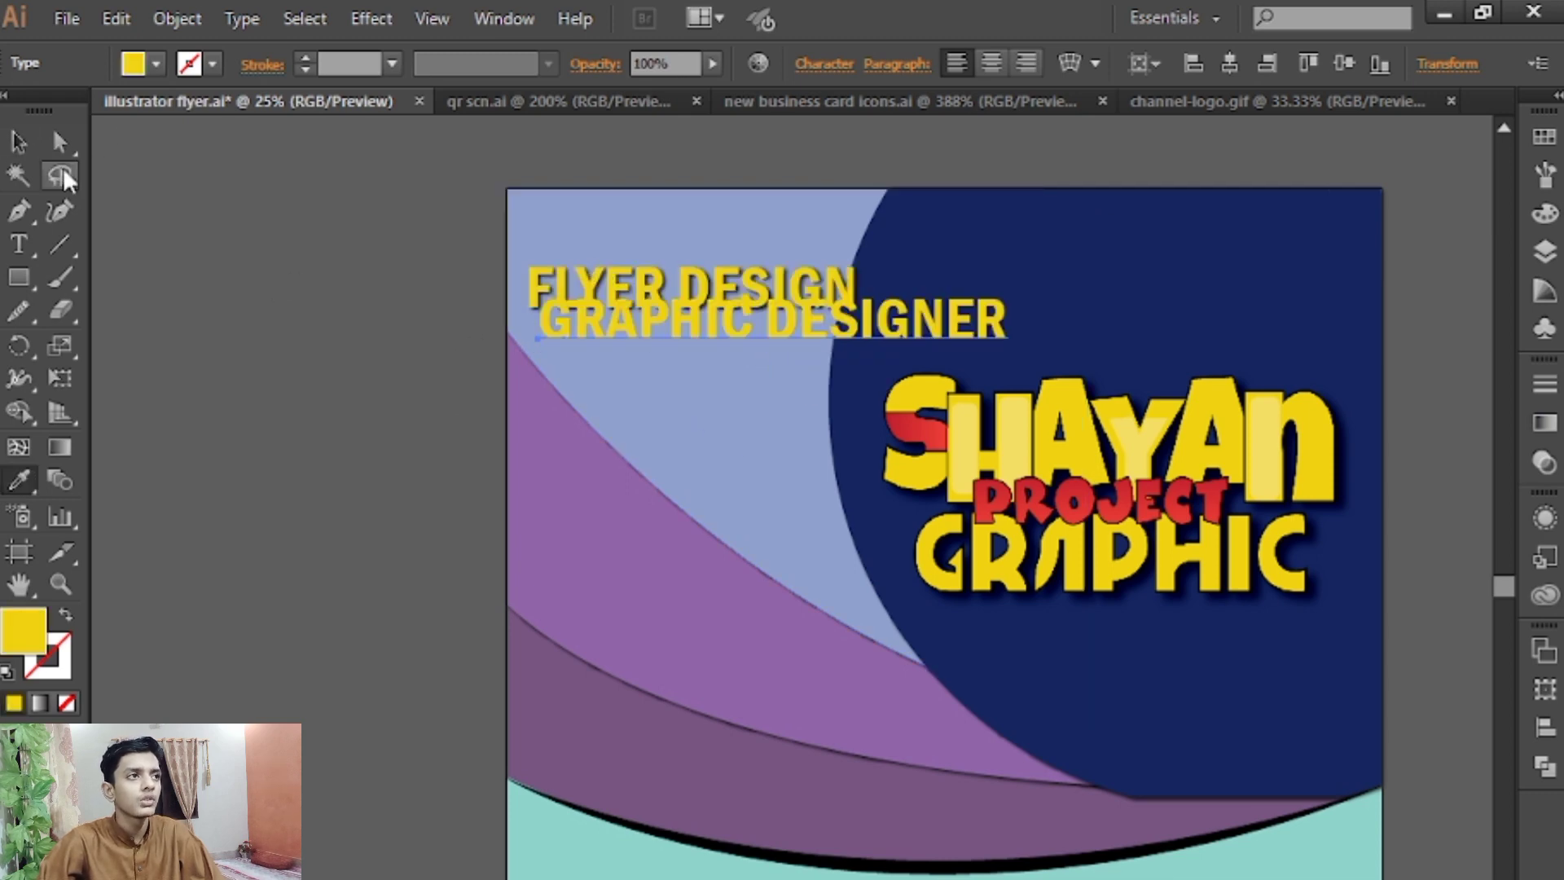
left_click(18, 143)
left_click_drag(786, 318, 768, 339)
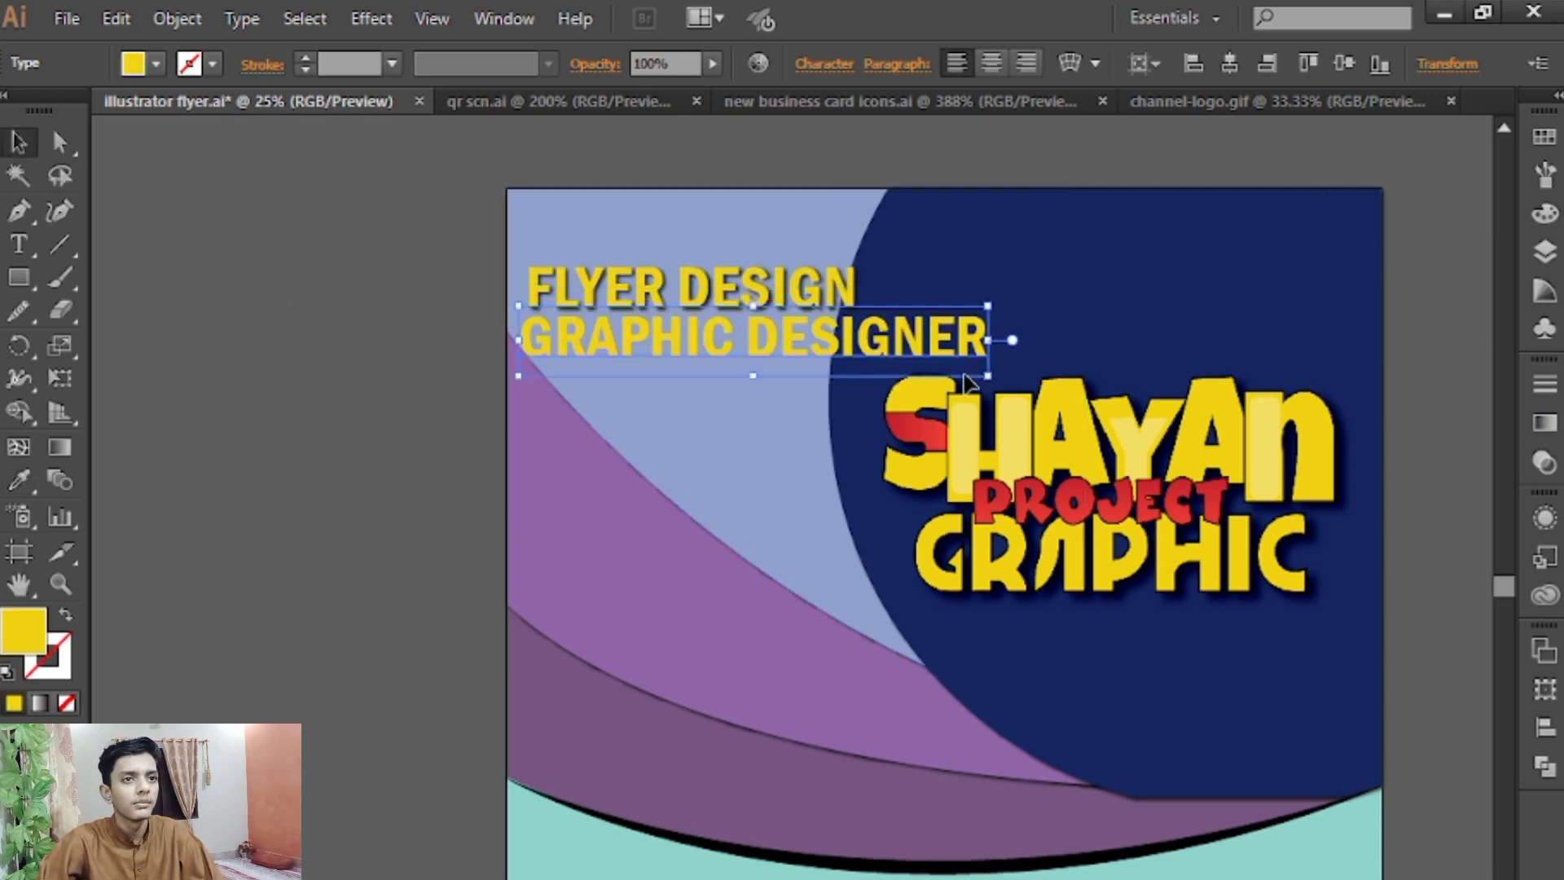
left_click_drag(965, 376, 794, 346)
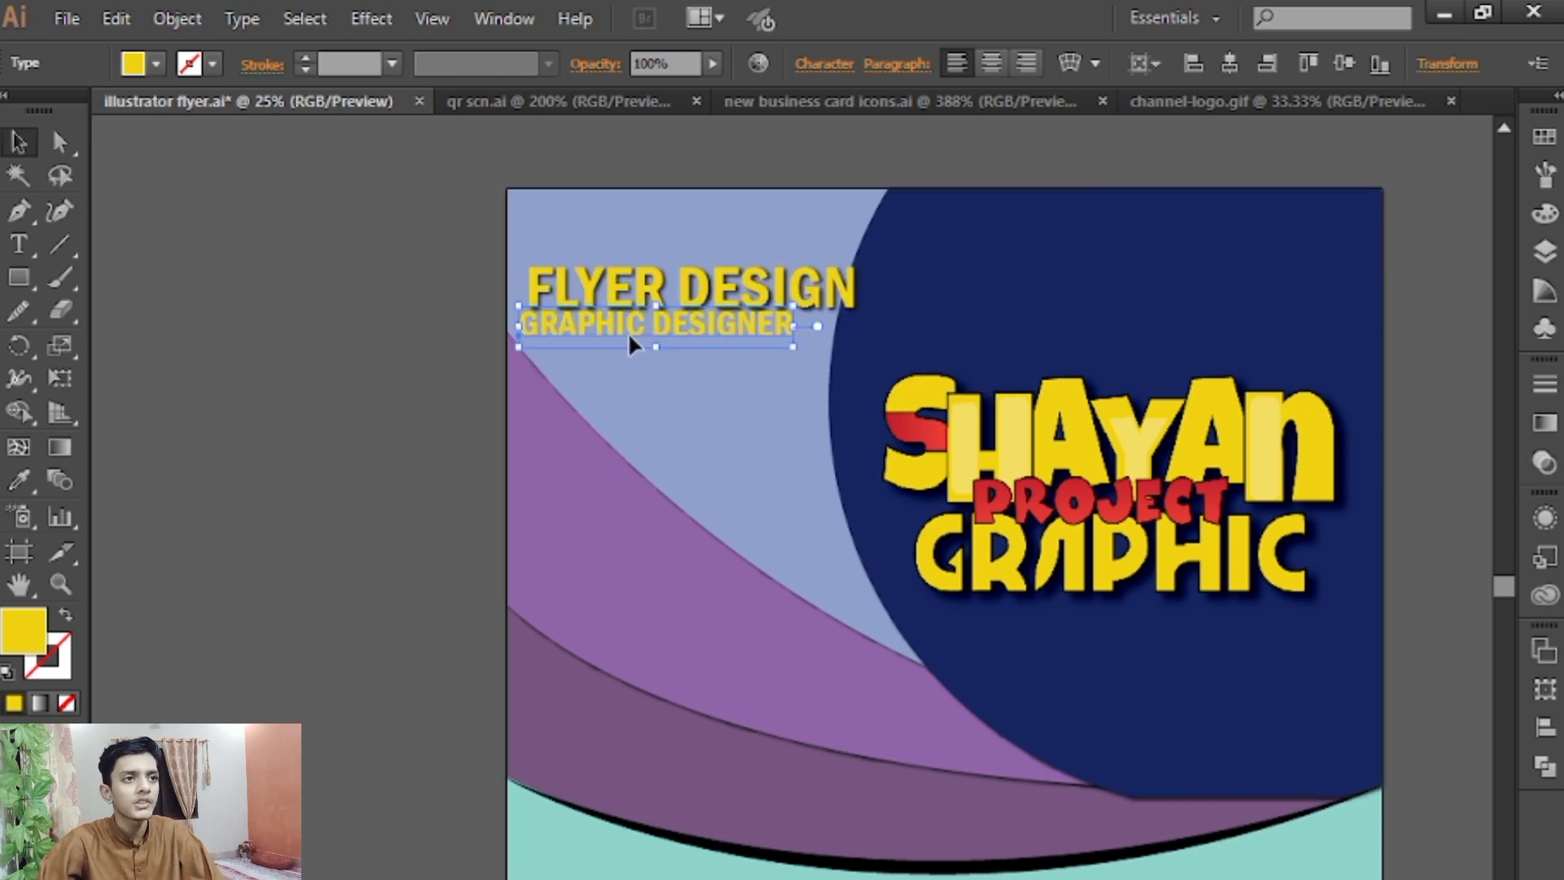
left_click_drag(629, 335, 655, 343)
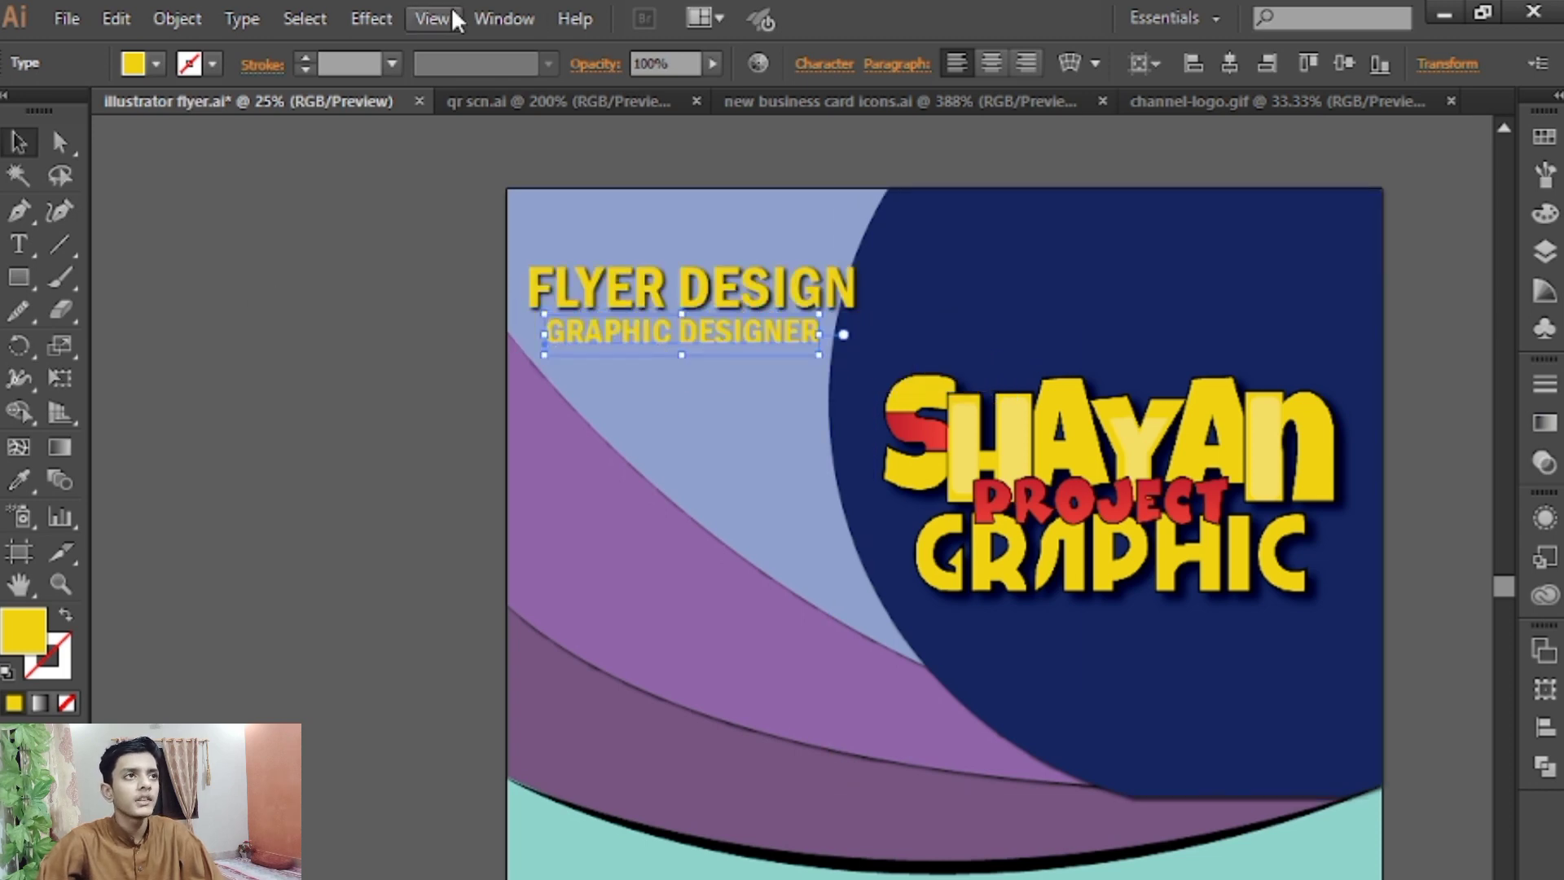
Apply the Stylize Drop Shadow effect to the GRAPHIC DESIGNER subtitle
left_click(371, 17)
mouse_move(450, 330)
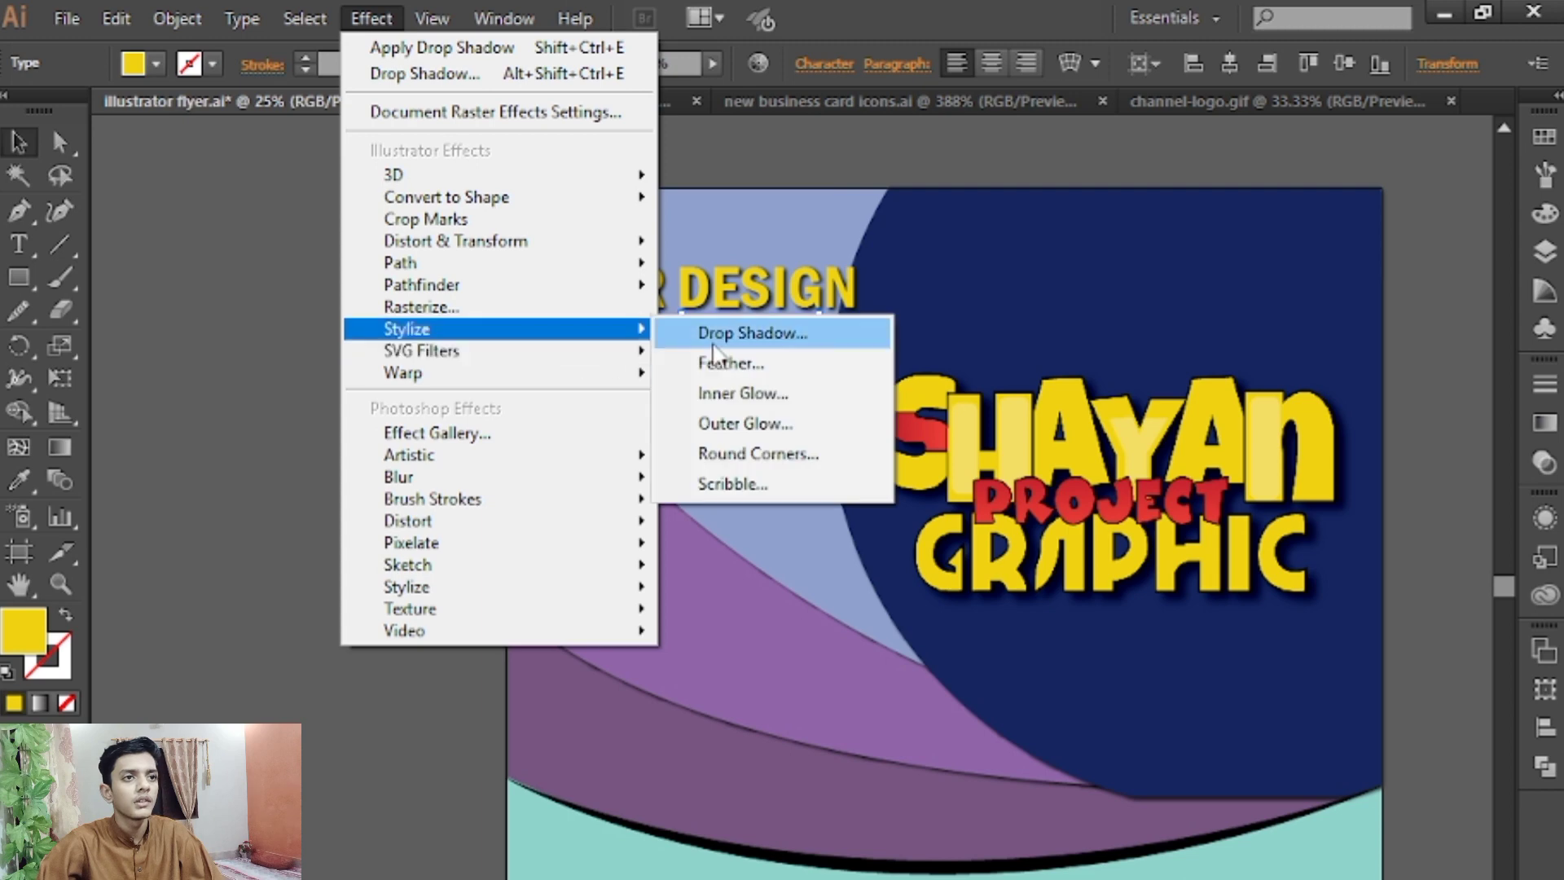
left_click(713, 345)
left_click(324, 651)
left_click(341, 505)
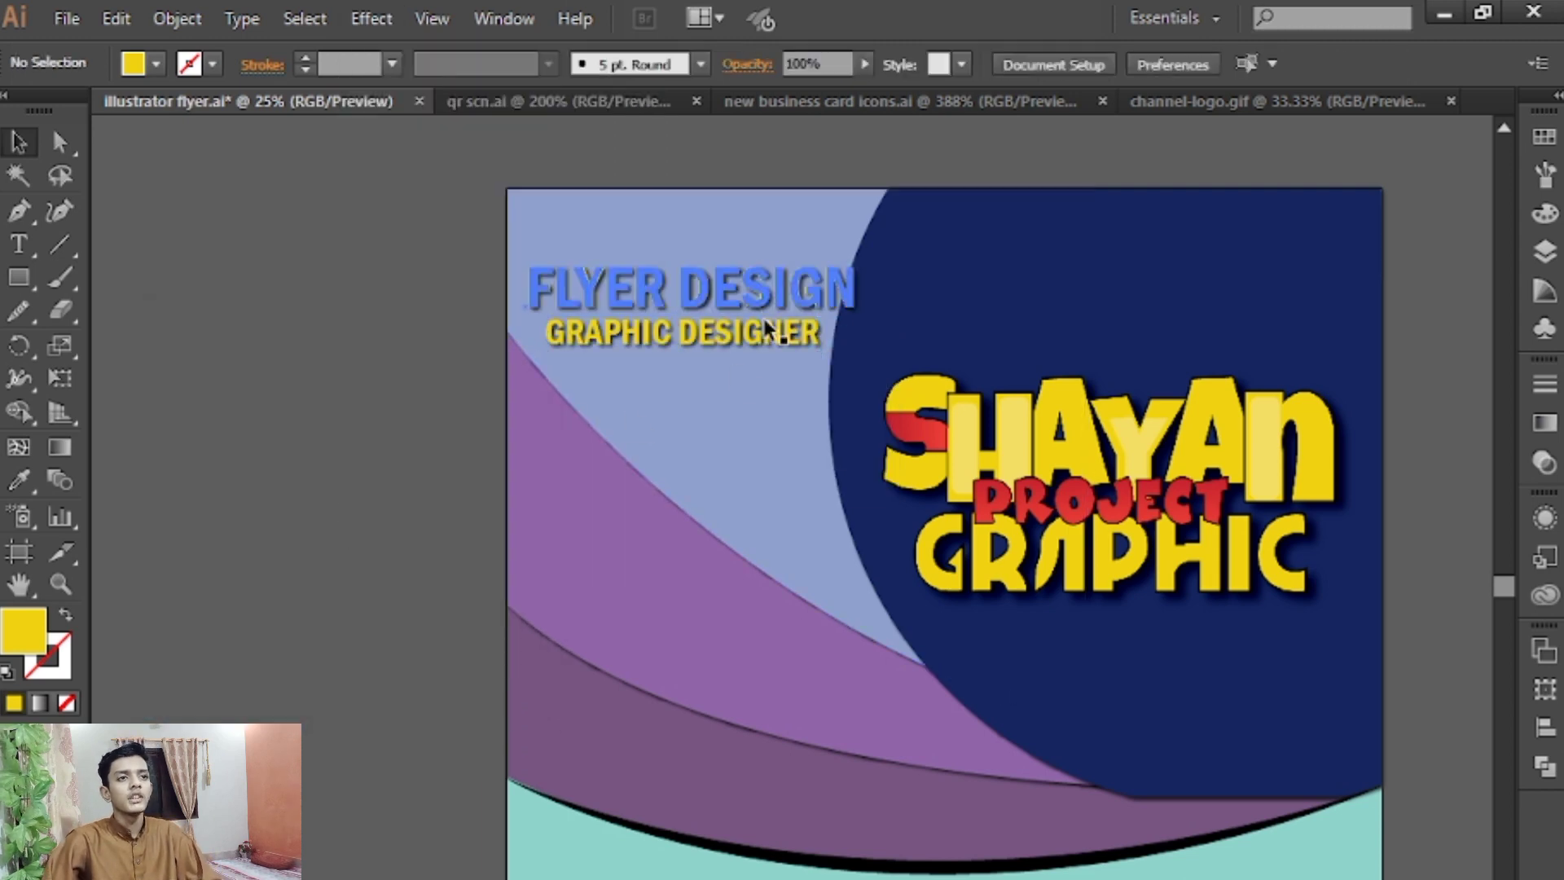
scroll(603, 555, "down", 5)
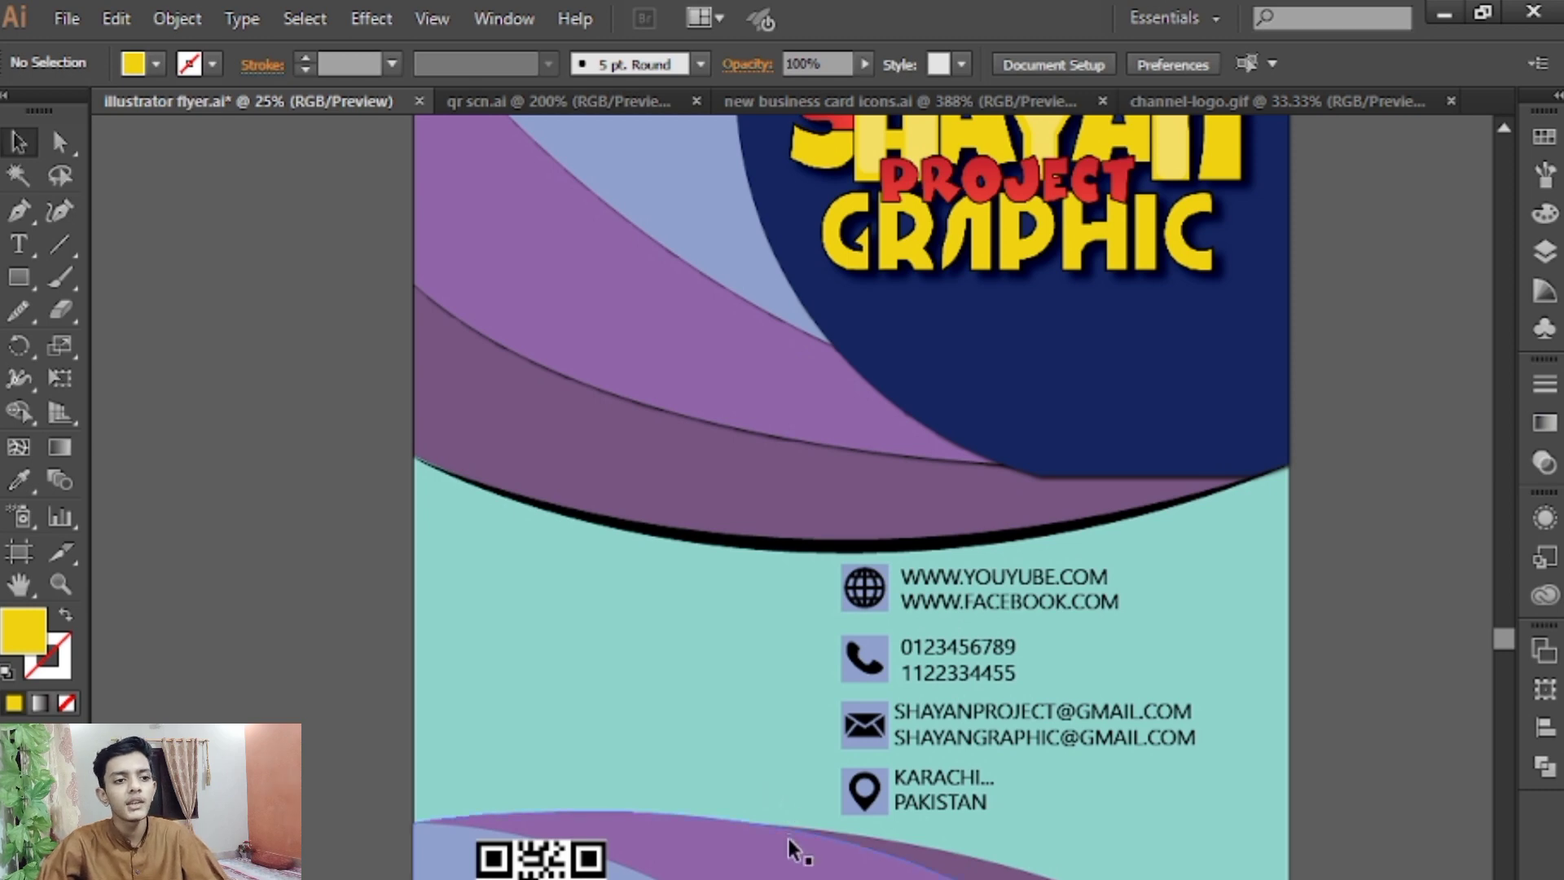
left_click(12, 241)
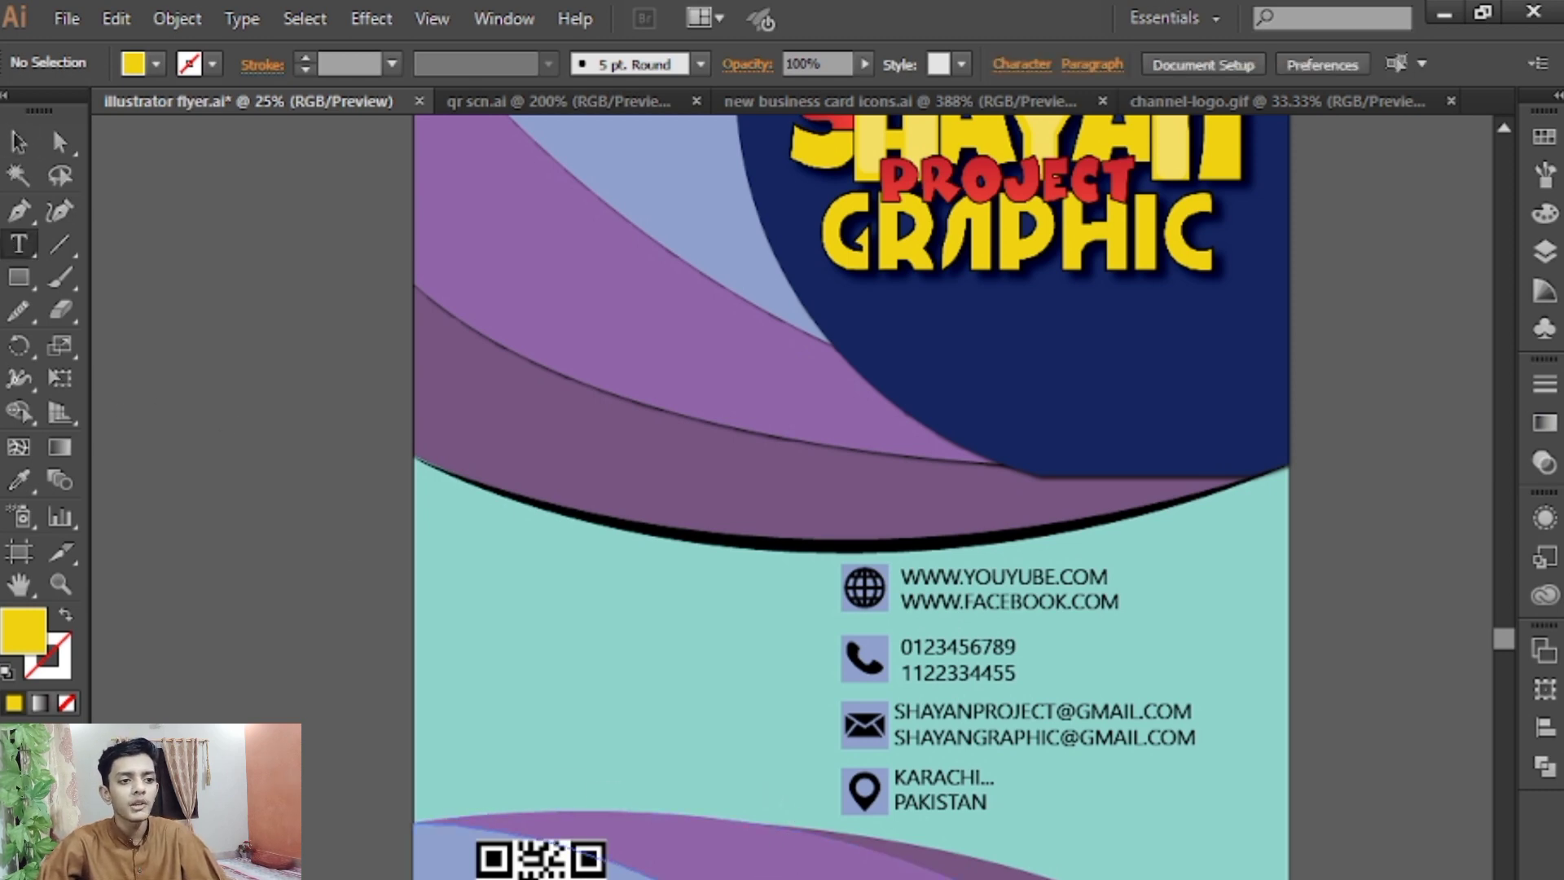
left_click(713, 871)
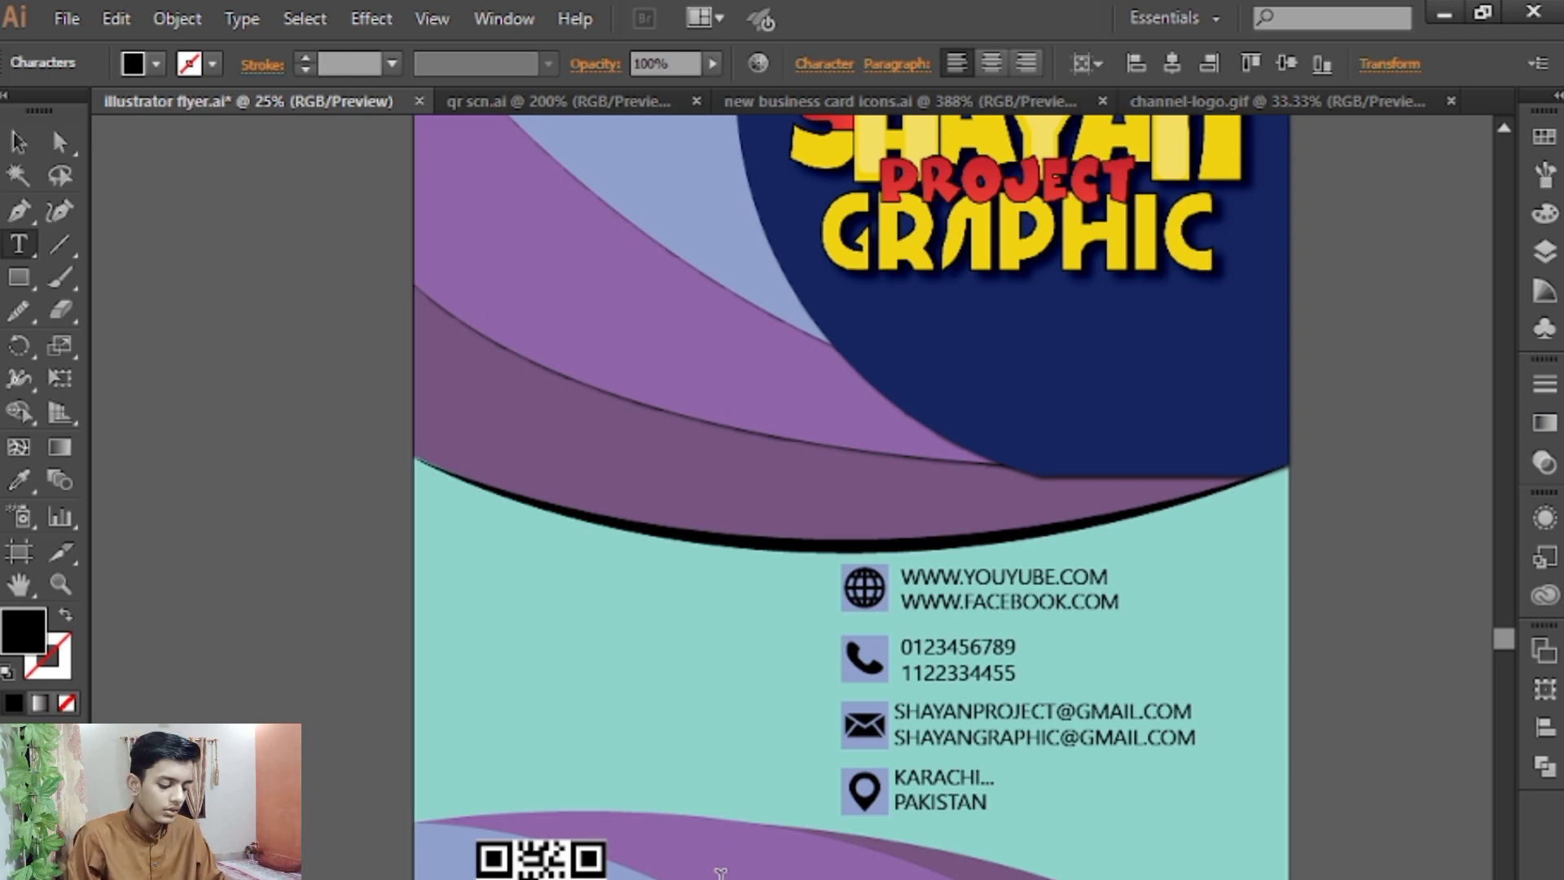
type("WWW.SHAYAN PROJECT GRAPHIC.COM")
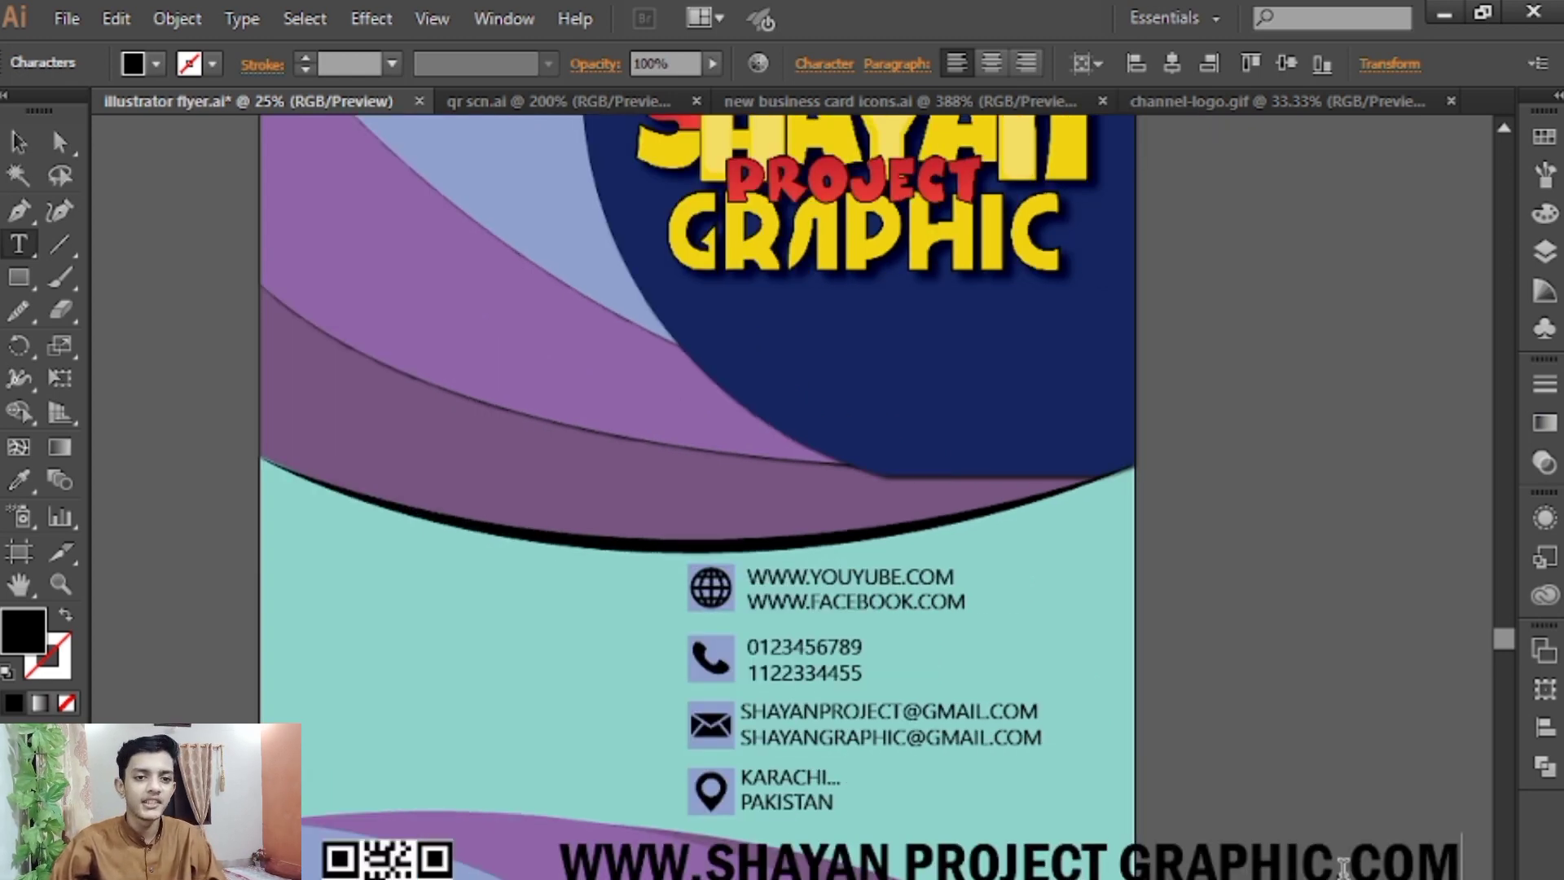
Shrink the footer website text and fit it inside the flyer's bottom bands beside the QR code
left_click(19, 153)
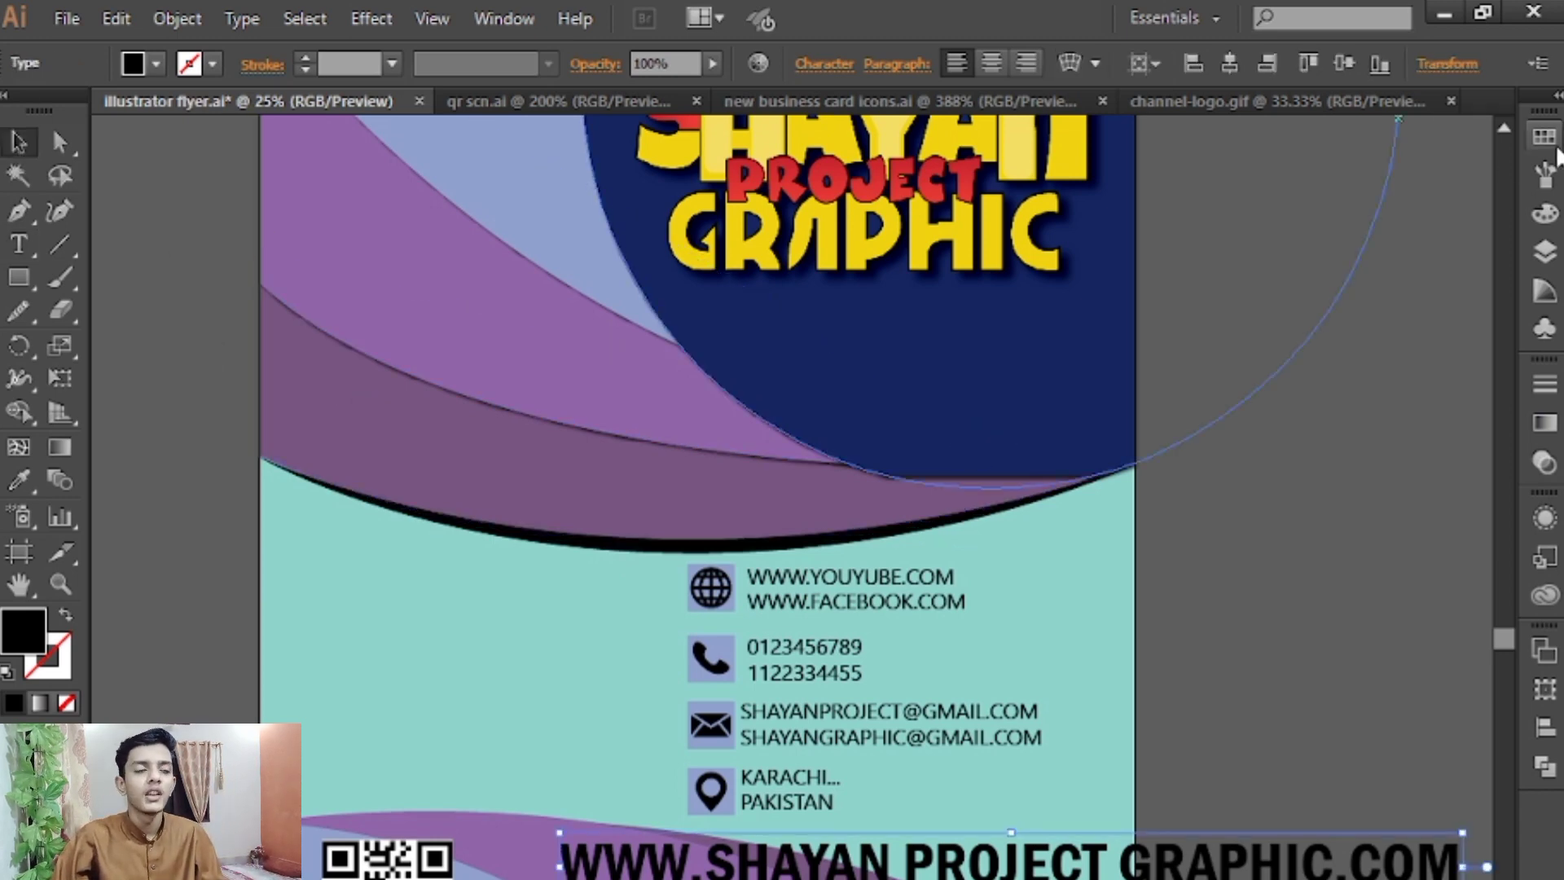
left_click_drag(957, 861, 818, 475)
left_click_drag(1322, 617, 1279, 598)
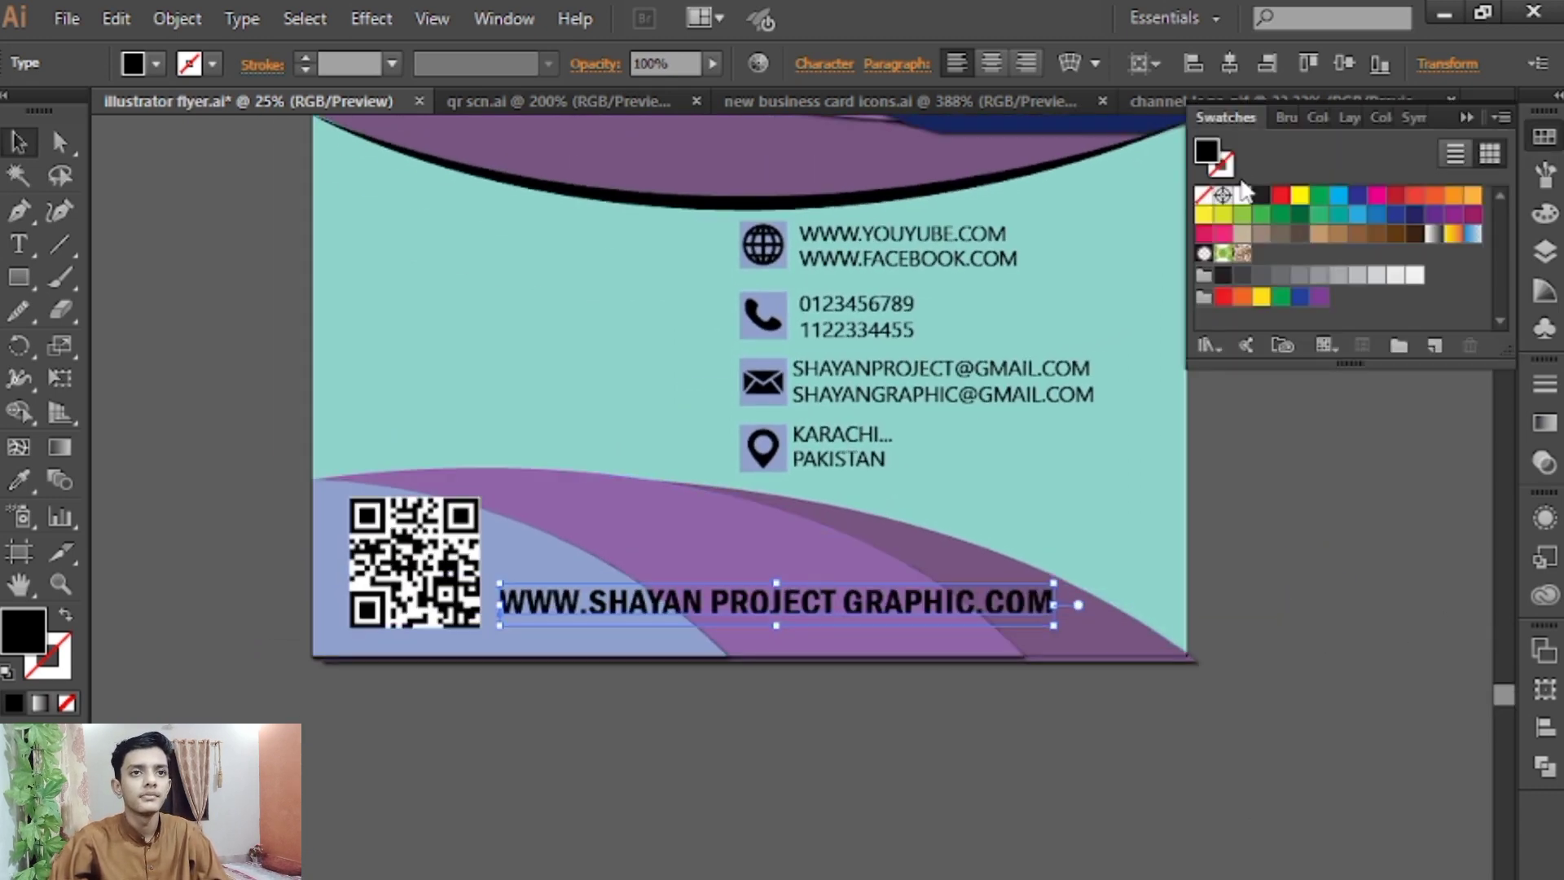
Try a white fill on the footer website text and return it to black (#000000)
left_click(1242, 194)
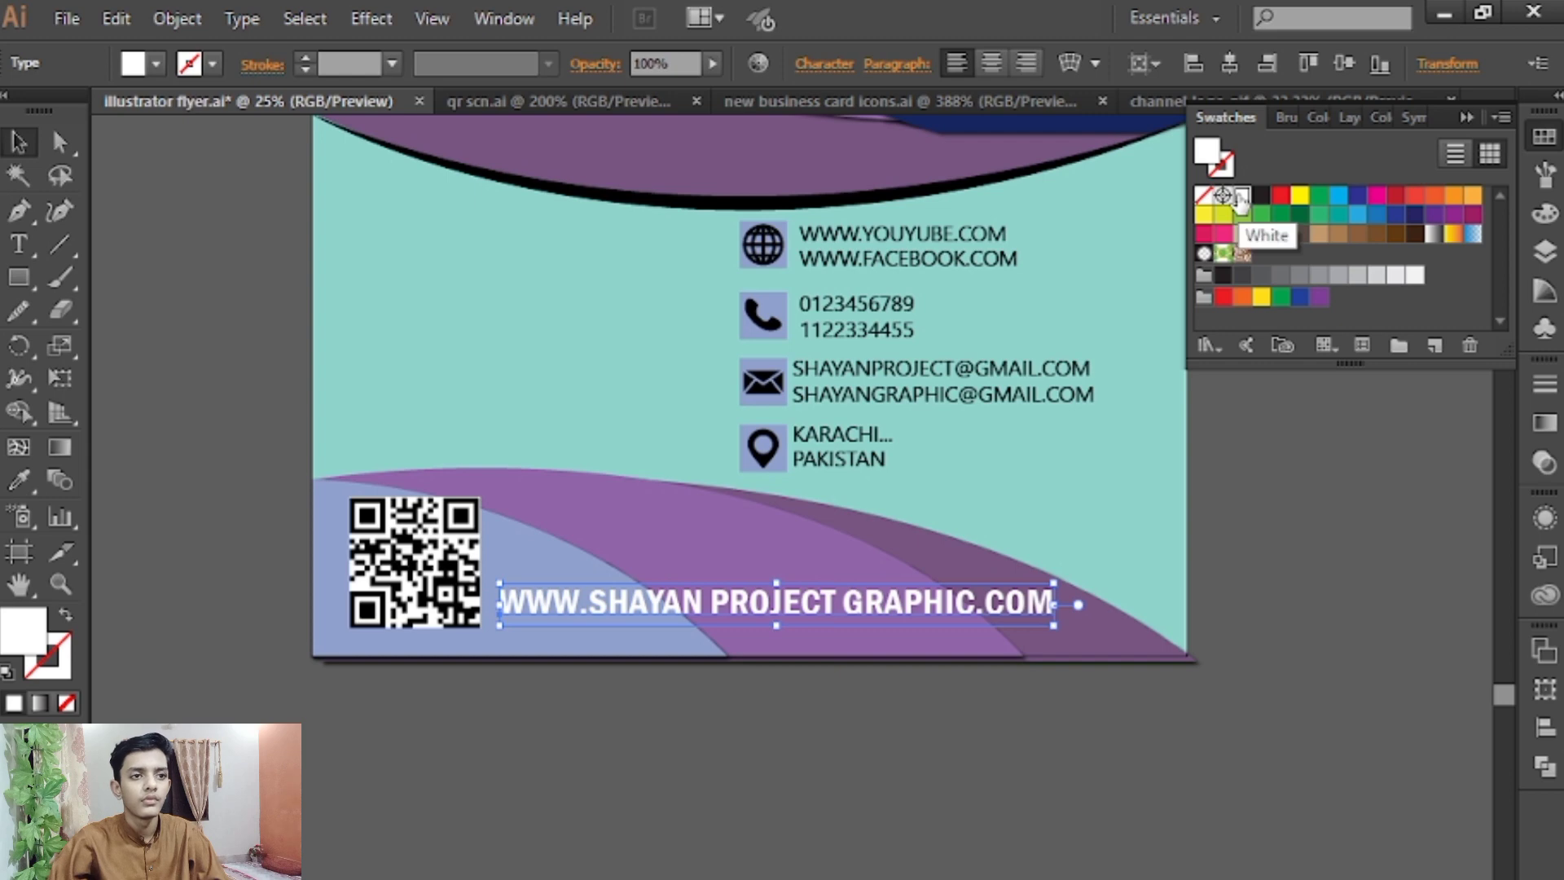
left_click(1236, 627)
left_click(976, 612)
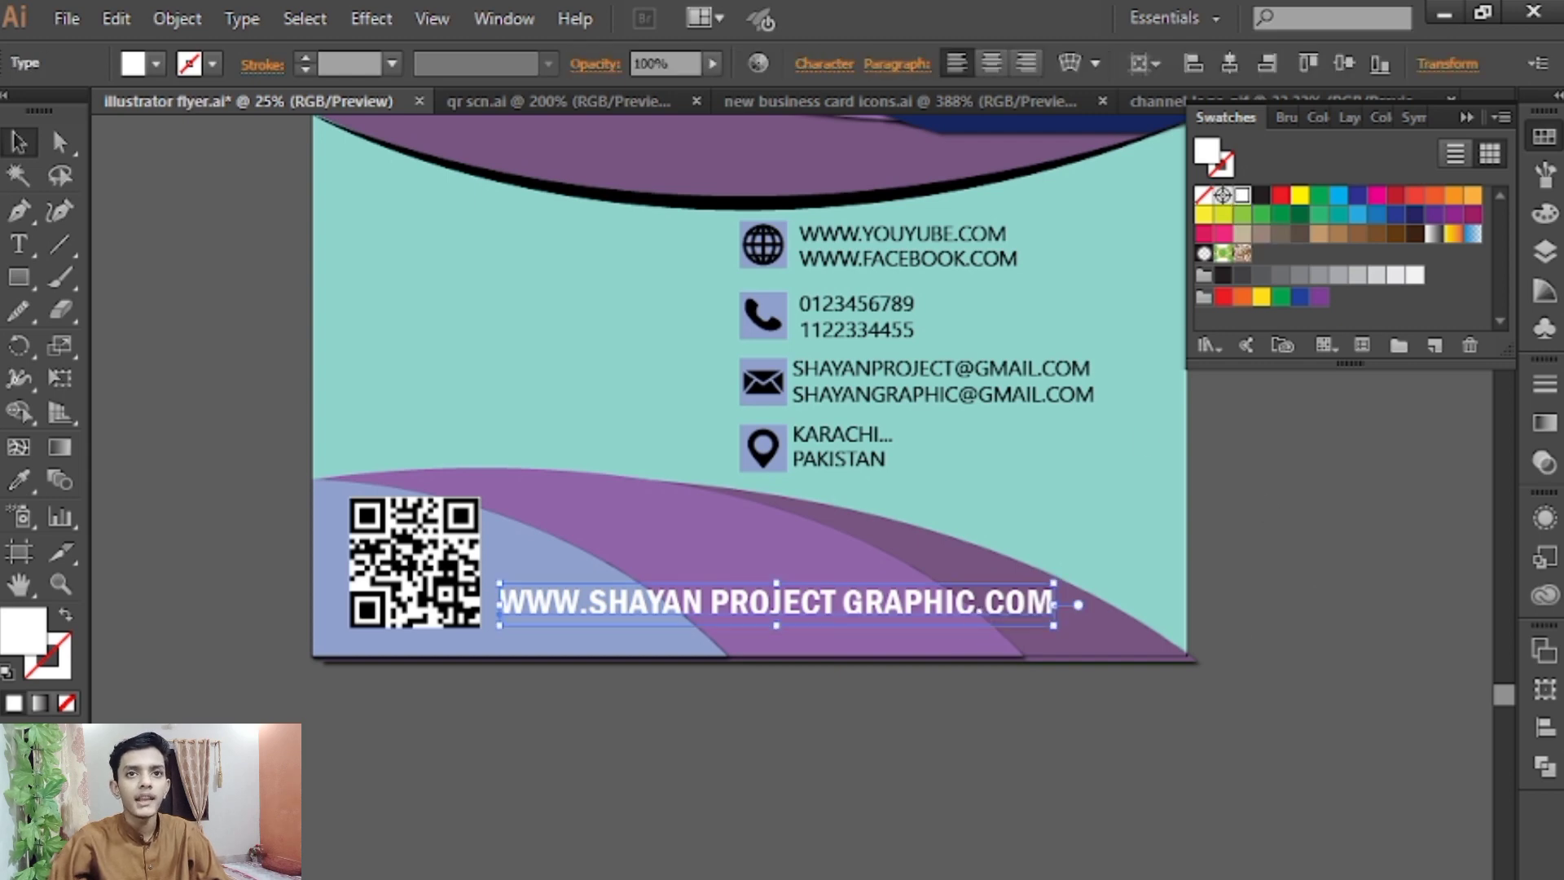
left_click(1545, 213)
left_click(1221, 295)
left_click(1259, 529)
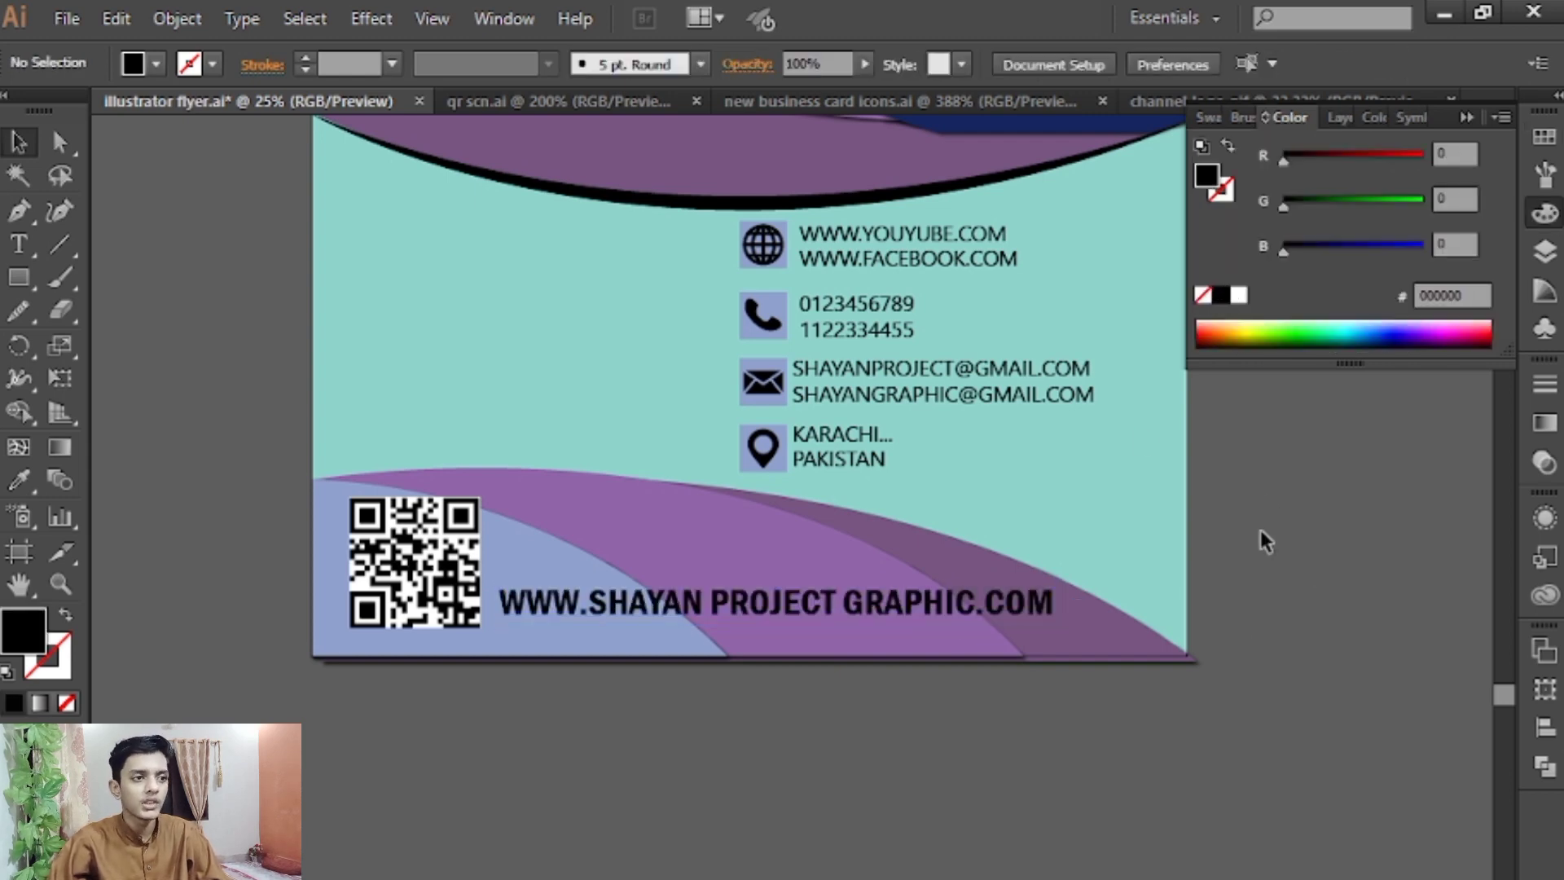
Add the heading "CONTACT HERE", shrink it slightly and place it in the teal area beside the contact details
left_click_drag(1227, 505, 1216, 589)
left_click(1465, 118)
left_click_drag(673, 449, 771, 585)
left_click(19, 244)
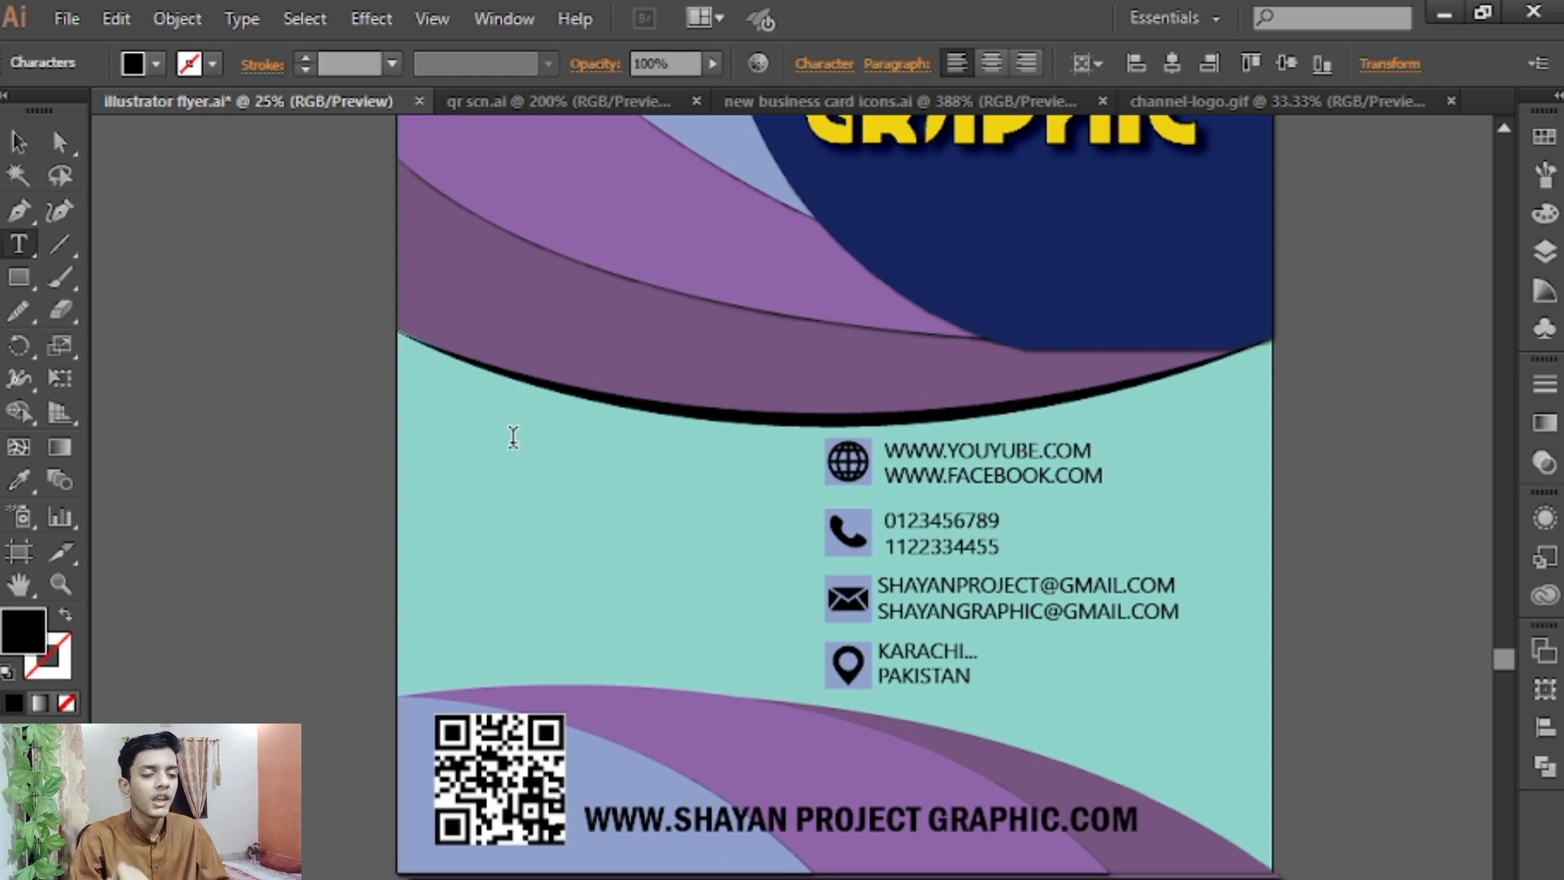
type("CONTACT HERE")
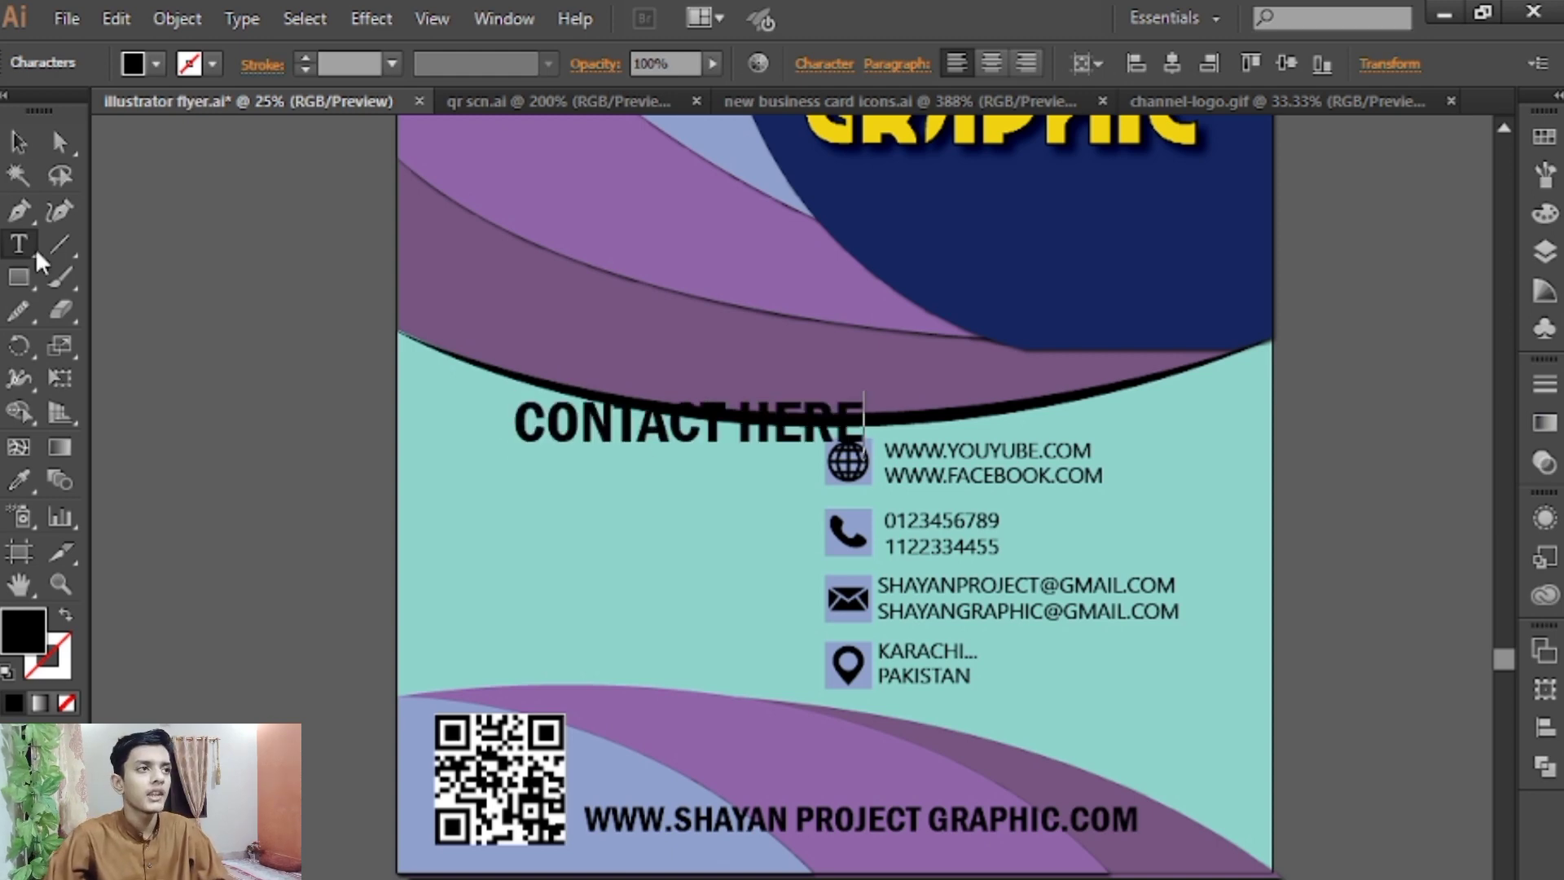
left_click(22, 141)
left_click_drag(779, 426, 740, 580)
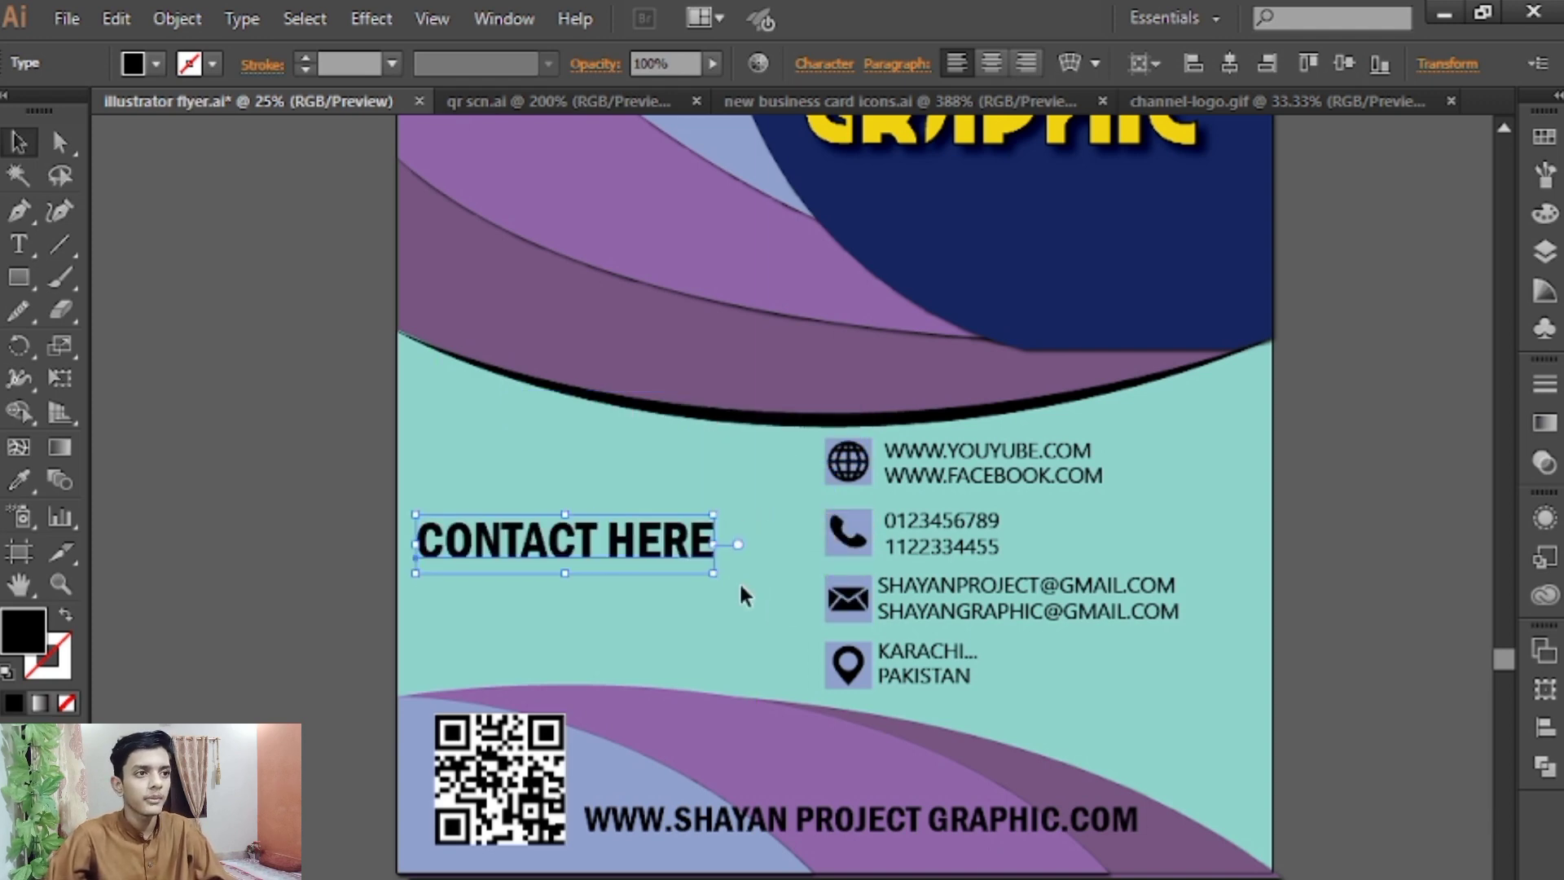
left_click(246, 428)
left_click(518, 558)
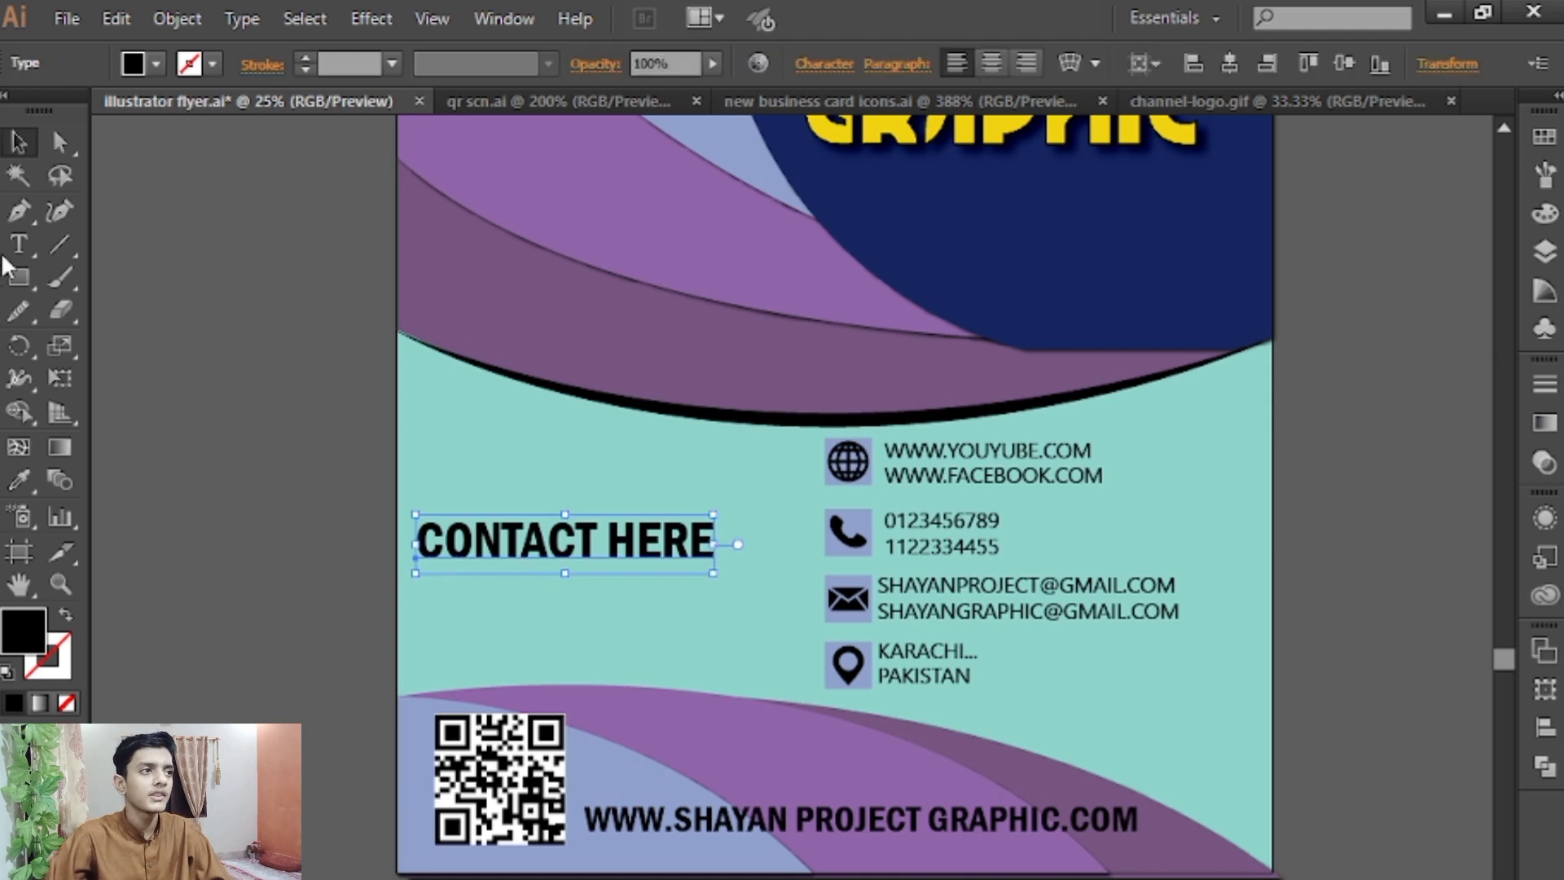
left_click(330, 379)
Draw a small black triangle with the Polygon tool on the empty canvas beside the flyer
left_click(21, 281)
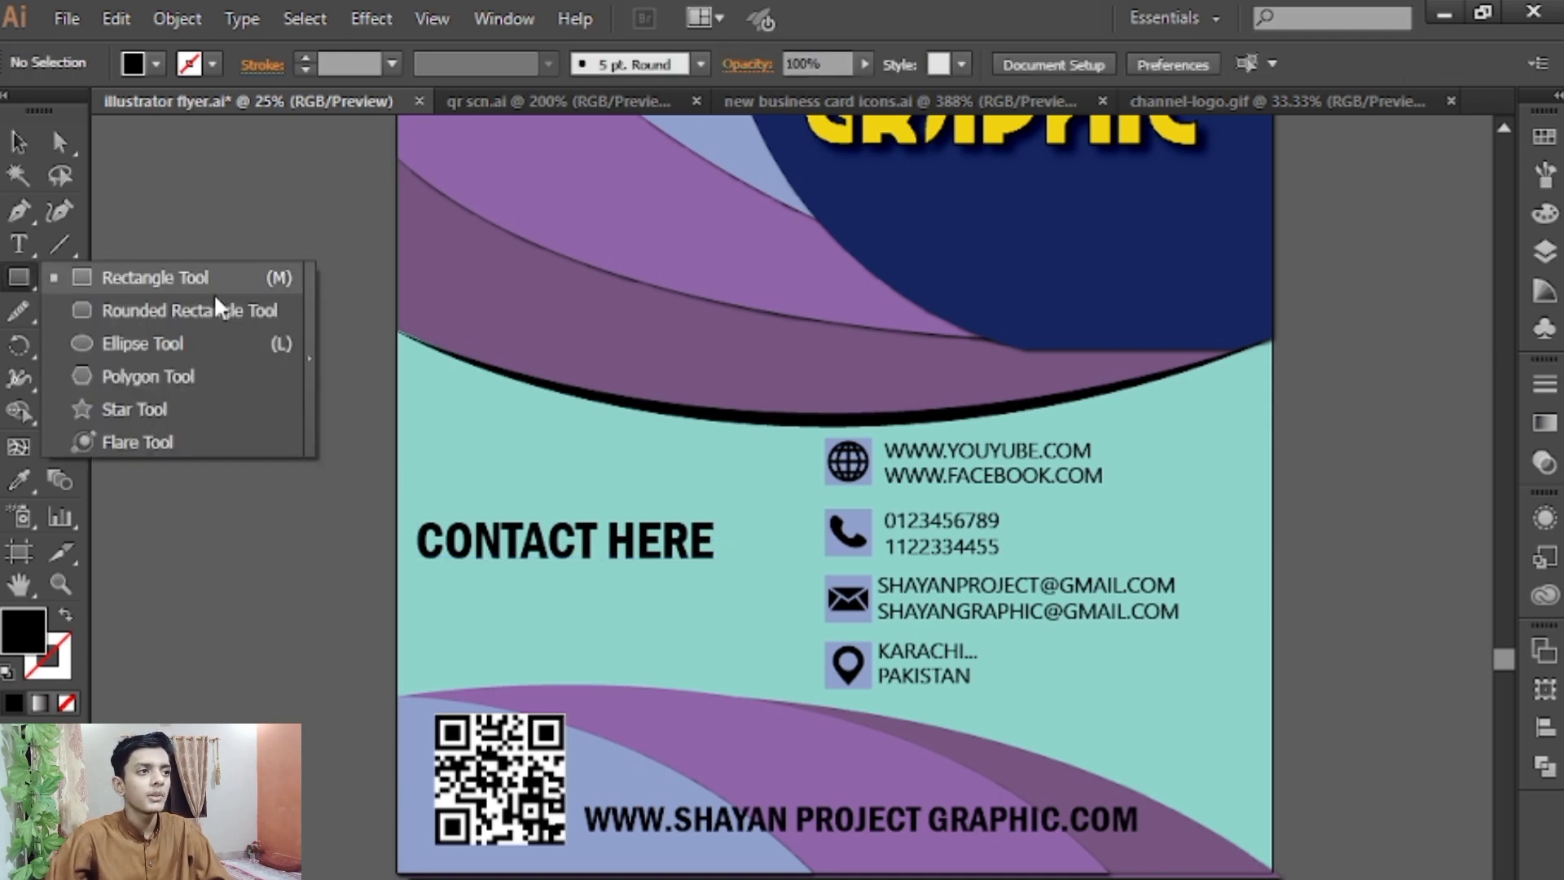
left_click(222, 382)
scroll(709, 364, "left", 5)
left_click_drag(475, 329, 478, 362)
key("Down")
key("Down")
key("Down")
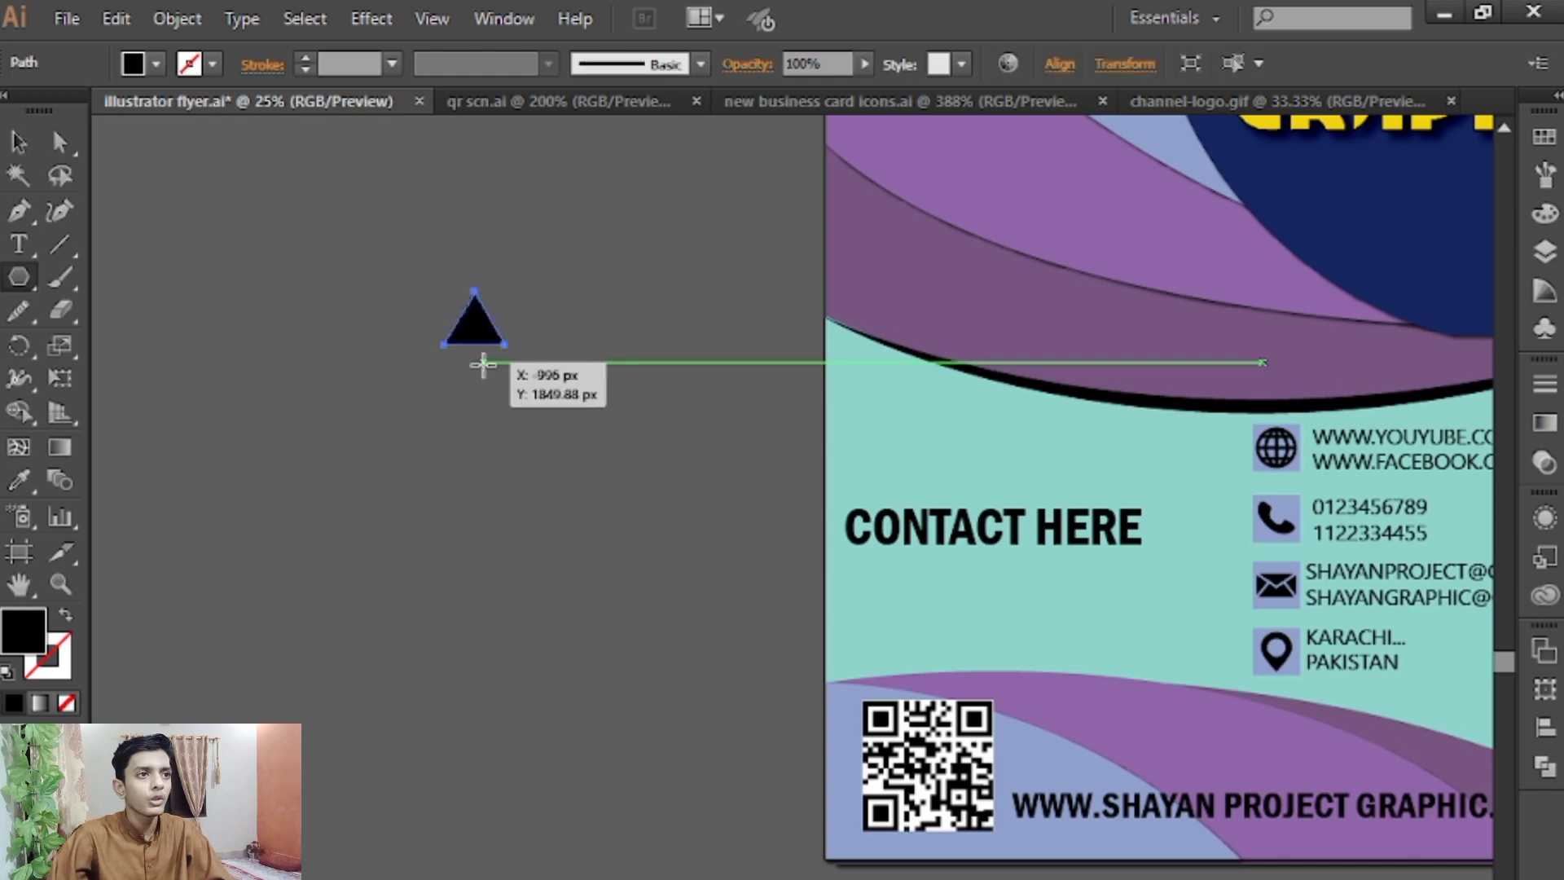
Rotate the triangle about 94° clockwise so it points right, and fill it with the purple of the flyer's band
left_click(23, 148)
left_click_drag(517, 285, 525, 394)
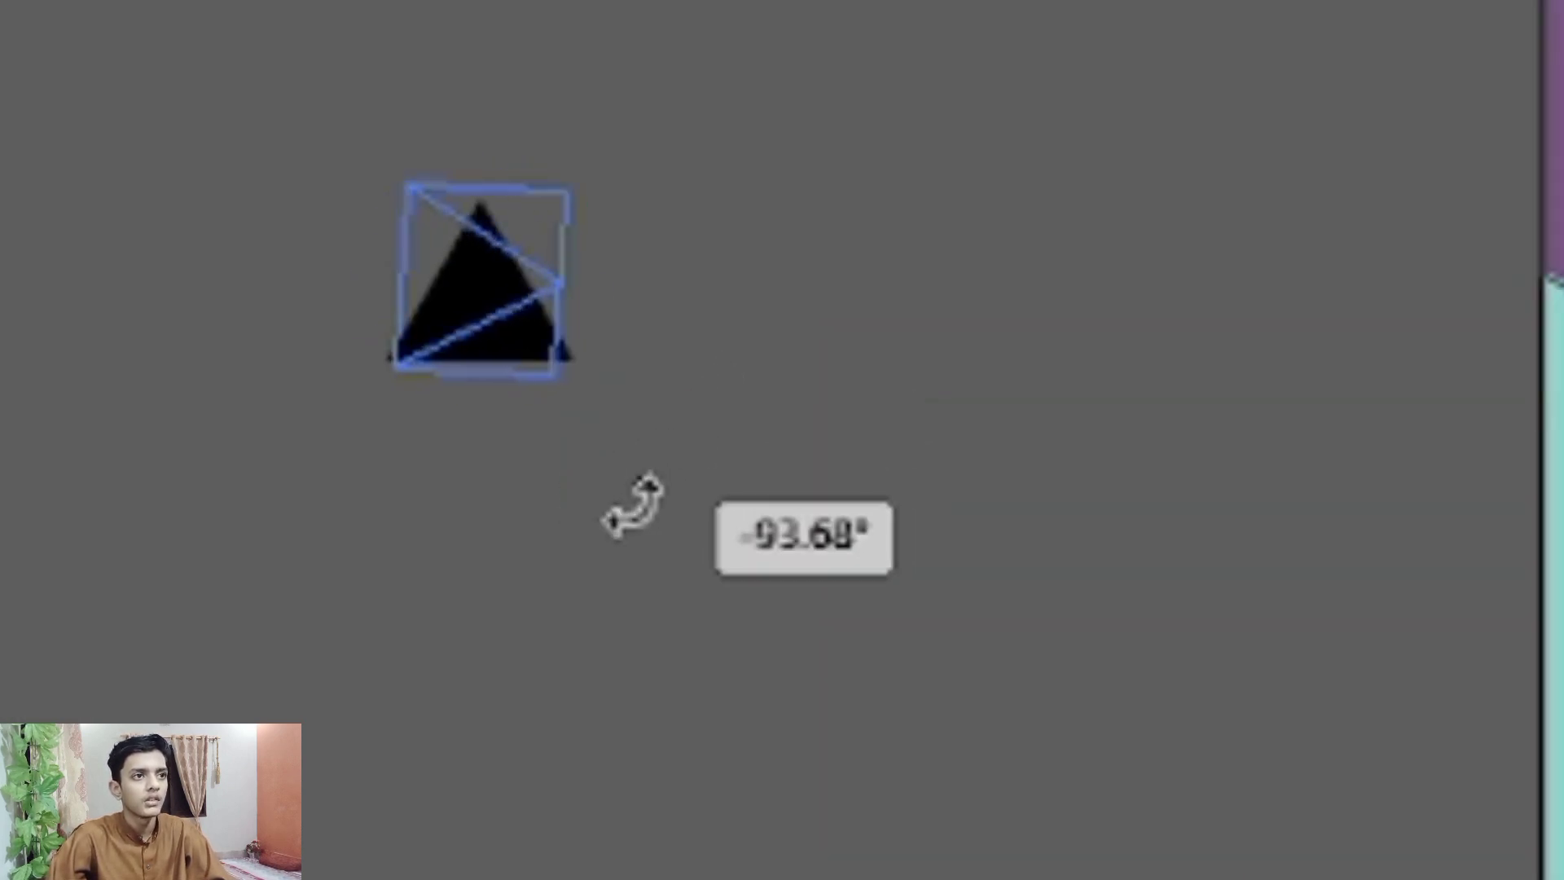
left_click_drag(633, 505, 632, 505)
key("i")
left_click(1553, 139)
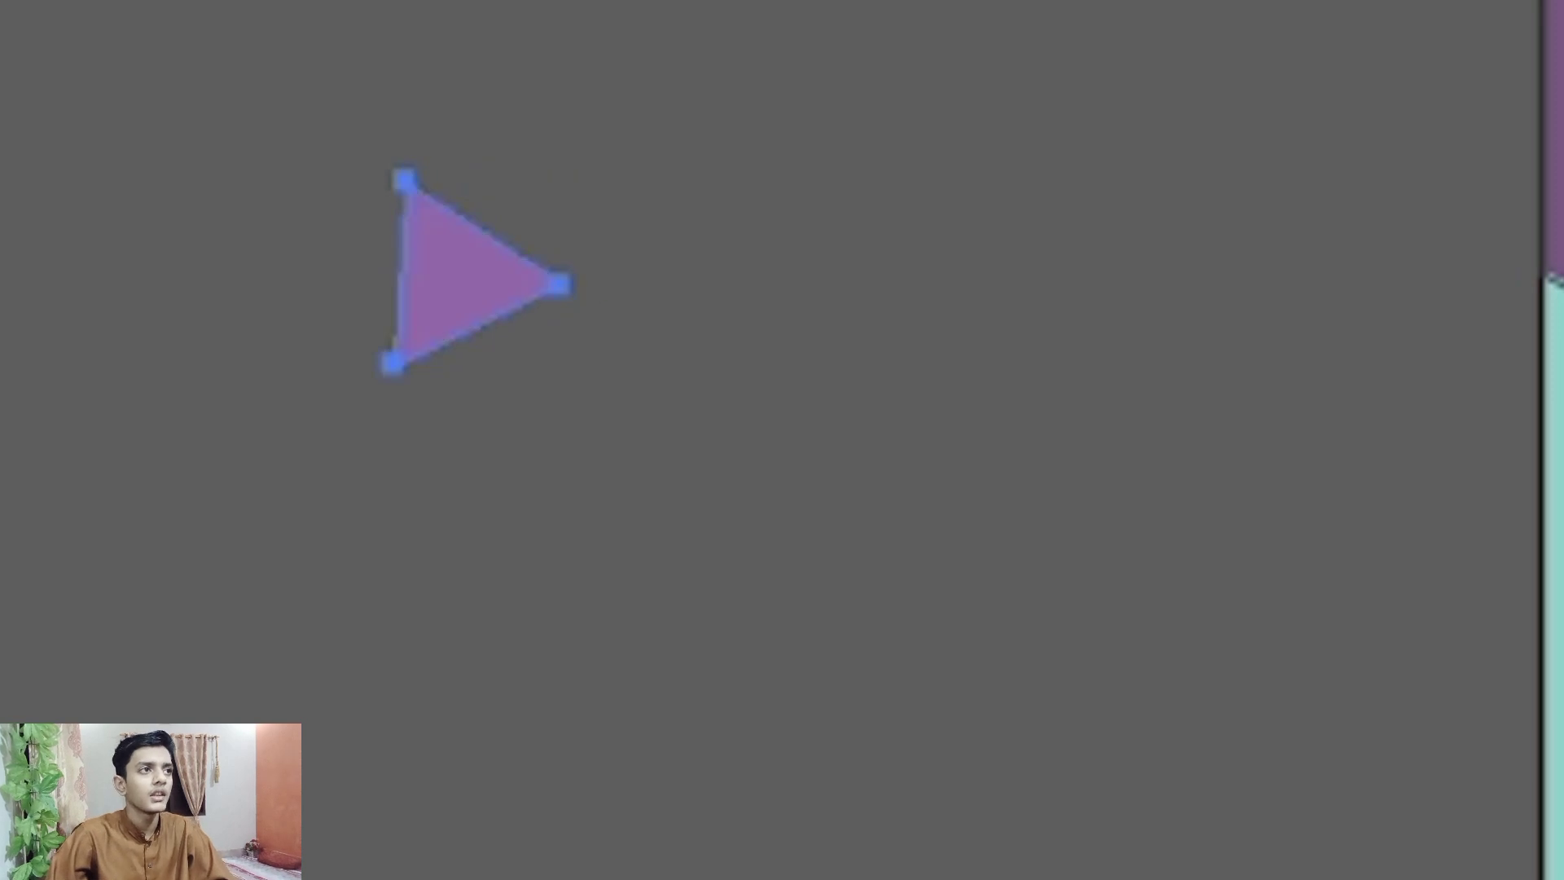
Duplicate the triangle slightly to its left with an overlap and fill the copy with the dark purple band color
key("v")
left_click_drag(484, 294, 381, 297)
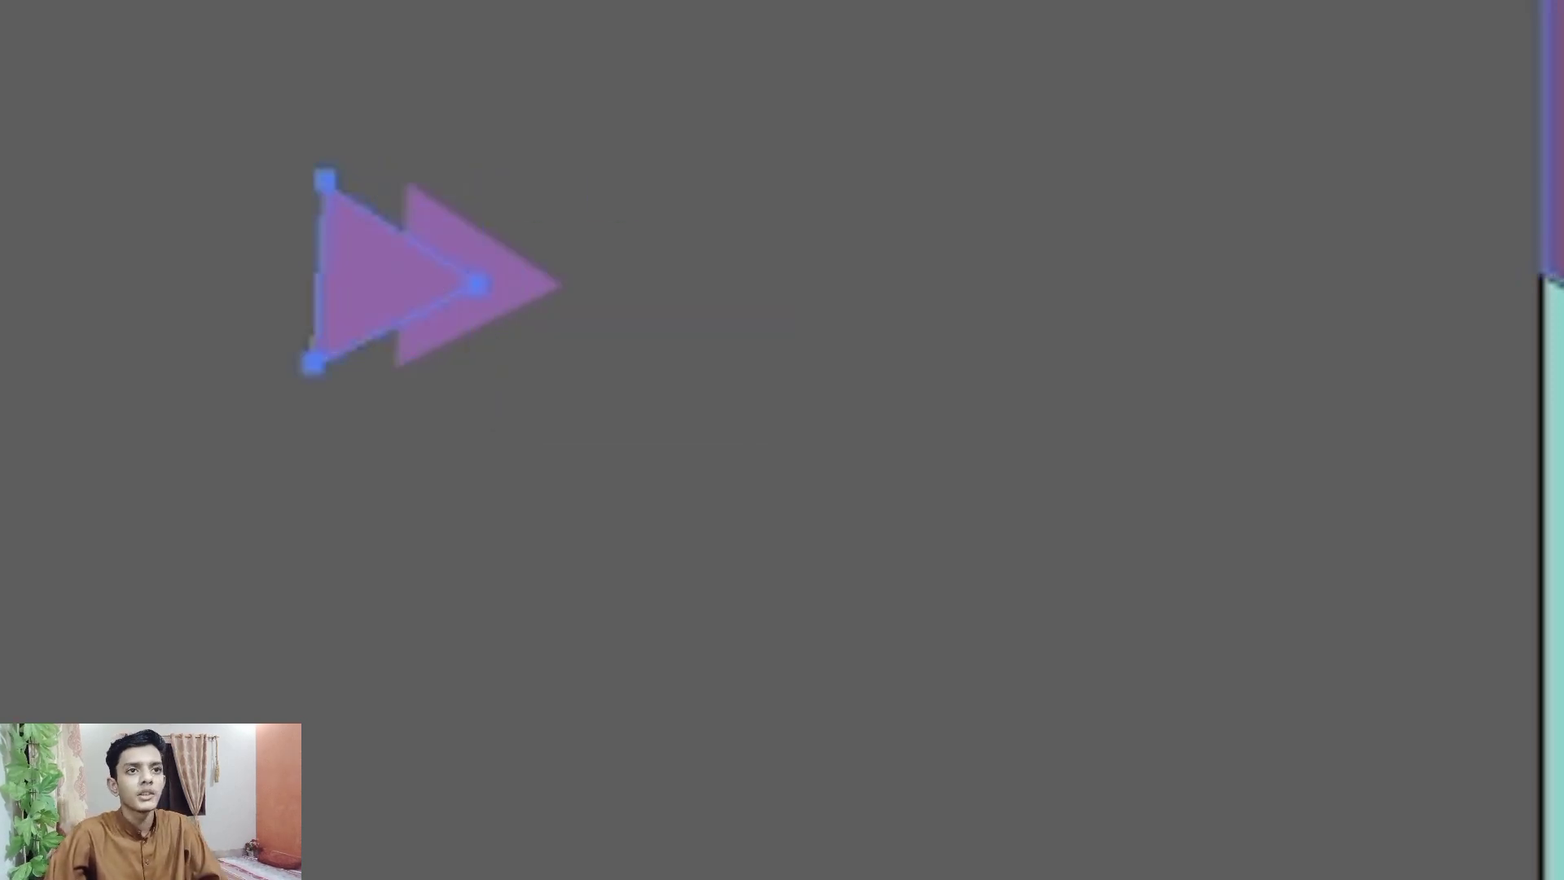
left_click_drag(327, 194, 553, 420)
Move both triangles to the right of the CONTACT HERE heading and rotate them slightly so they point straight right
left_click_drag(464, 313, 1197, 520)
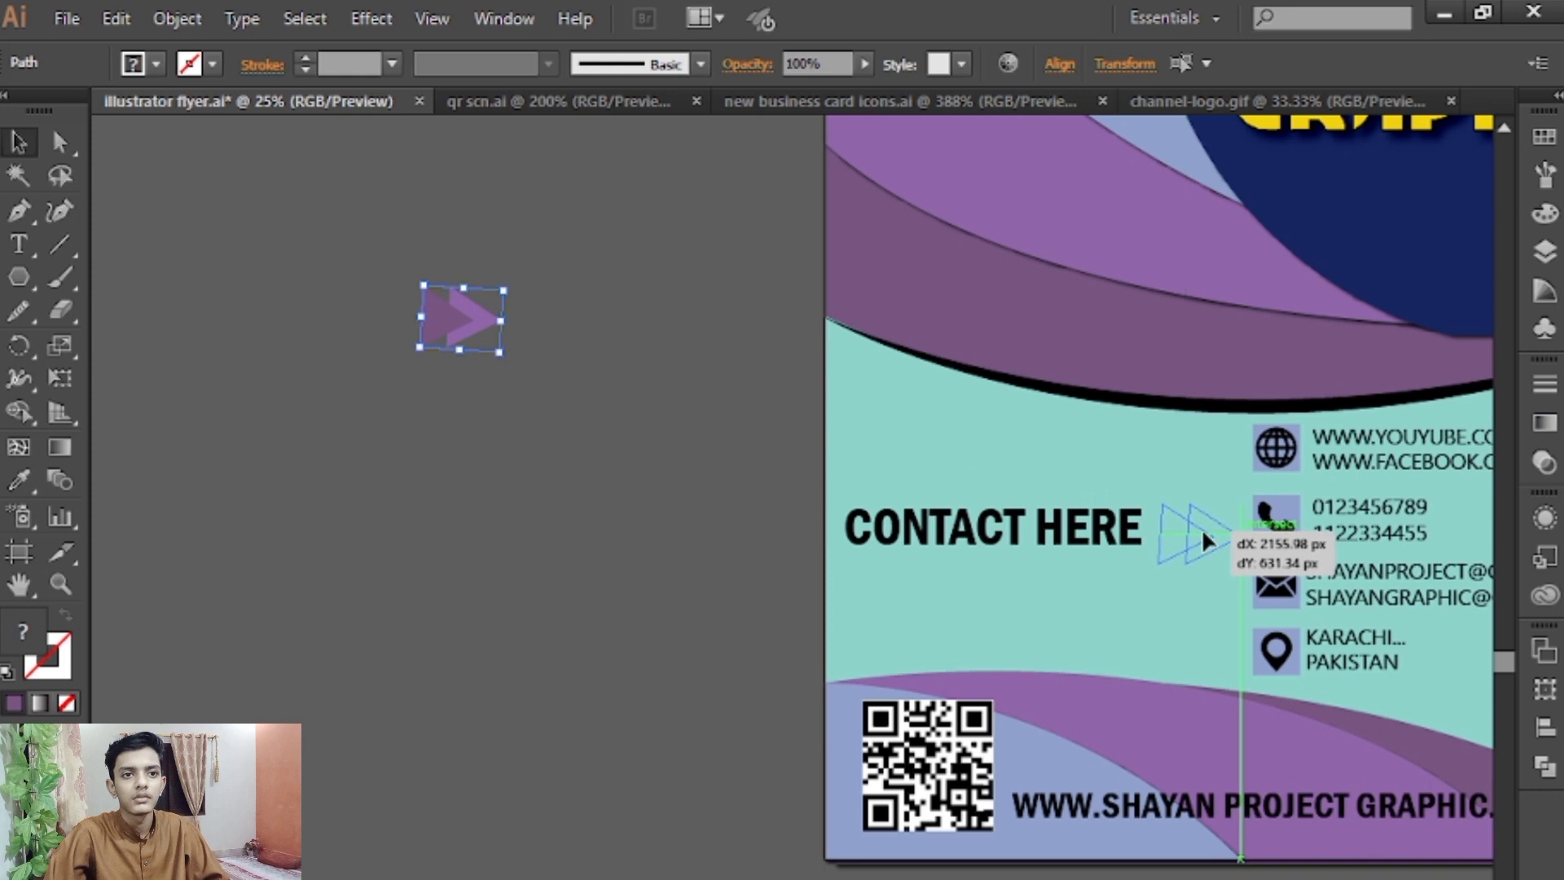
left_click_drag(959, 464, 559, 391)
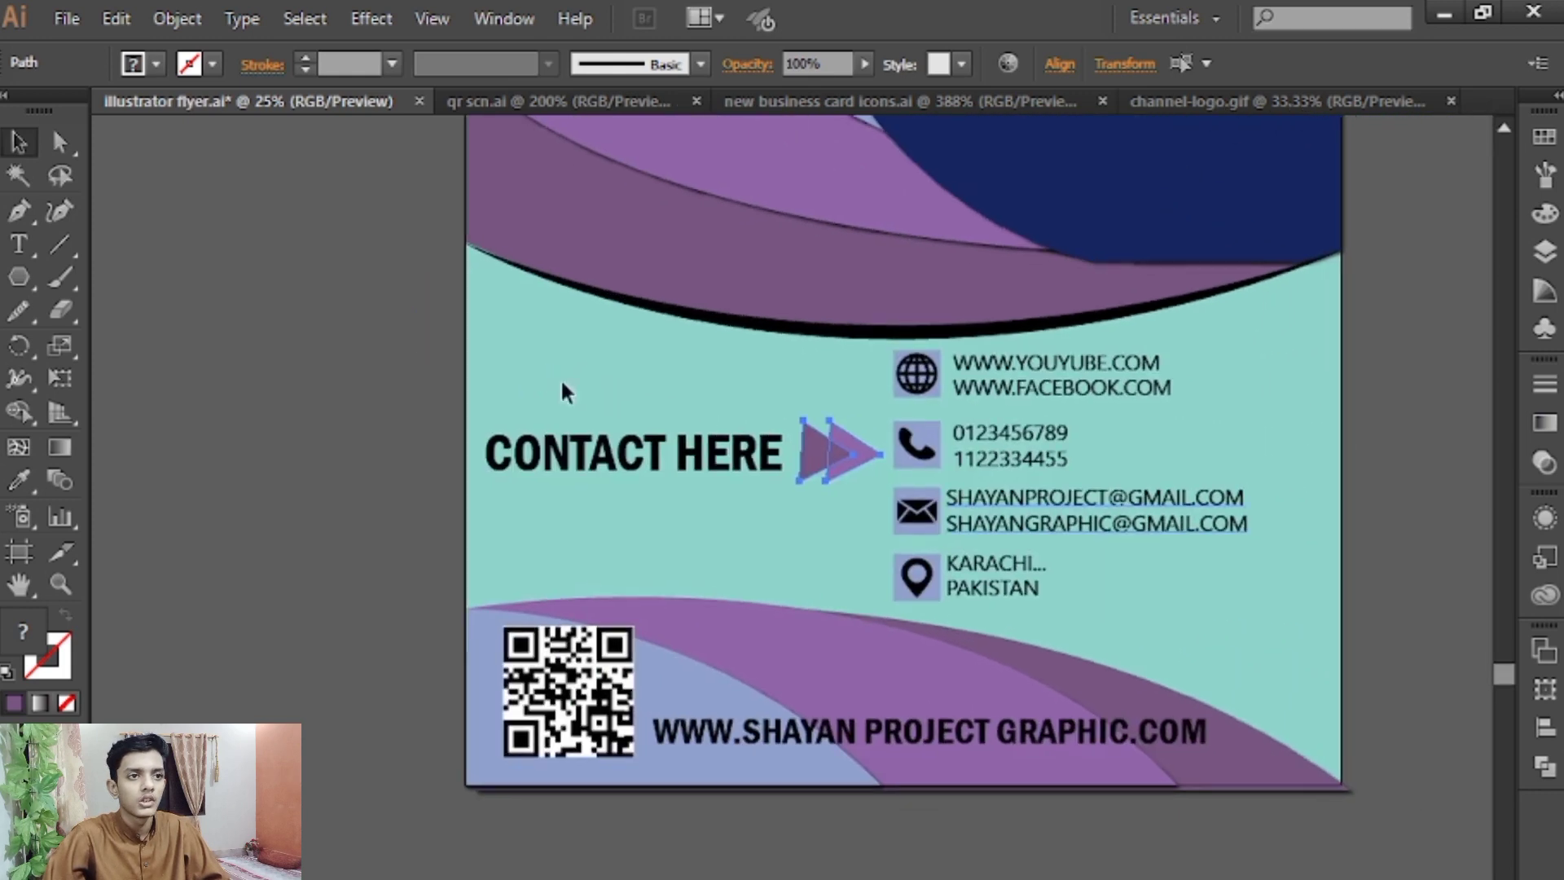
mouse_move(880, 486)
left_mouse_down()
mouse_move(865, 505)
mouse_move(832, 457)
mouse_move(853, 471)
left_mouse_up()
scroll(852, 471, "up", 6)
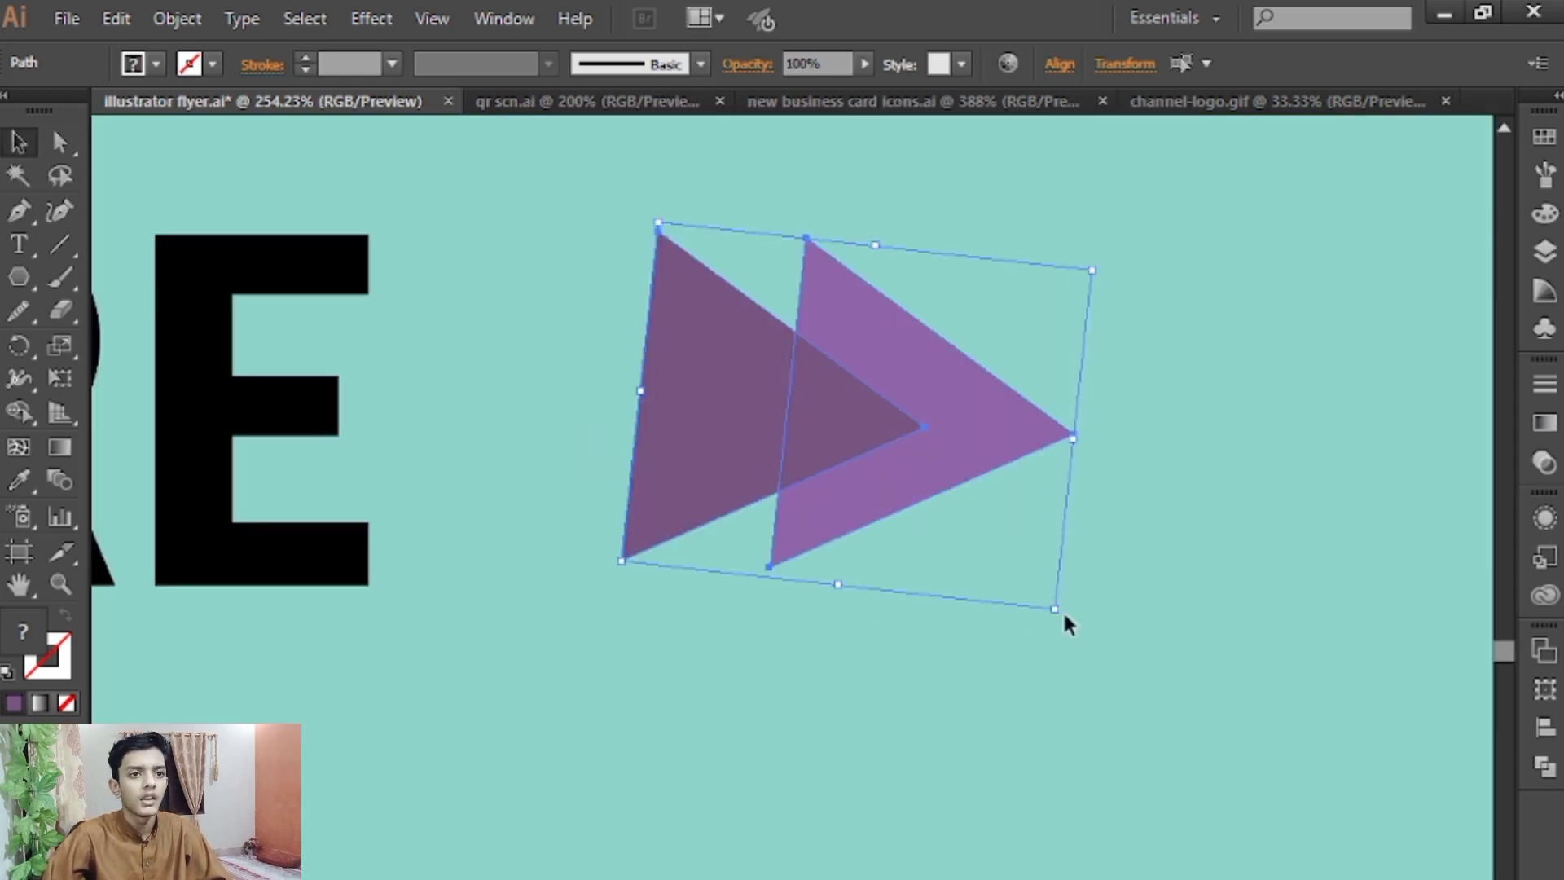
left_click_drag(1072, 619, 1099, 601)
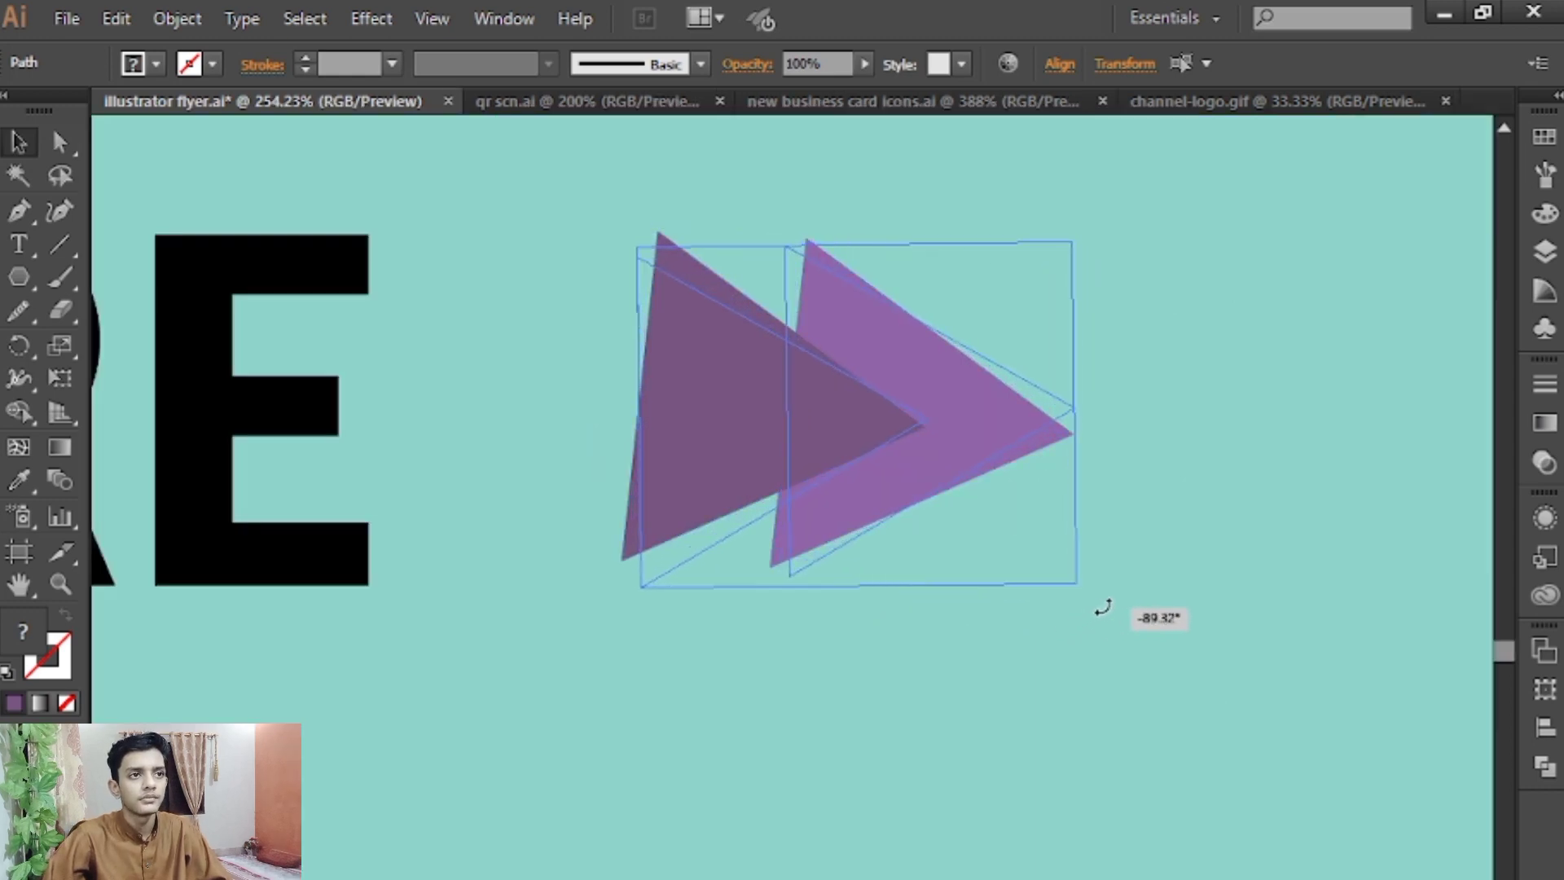
left_click(1076, 627)
Apply a Multiply Drop Shadow to the dark purple triangle with 75% opacity, X offset 6 px, Y offset 5 px and blur 5 px
left_click(808, 420)
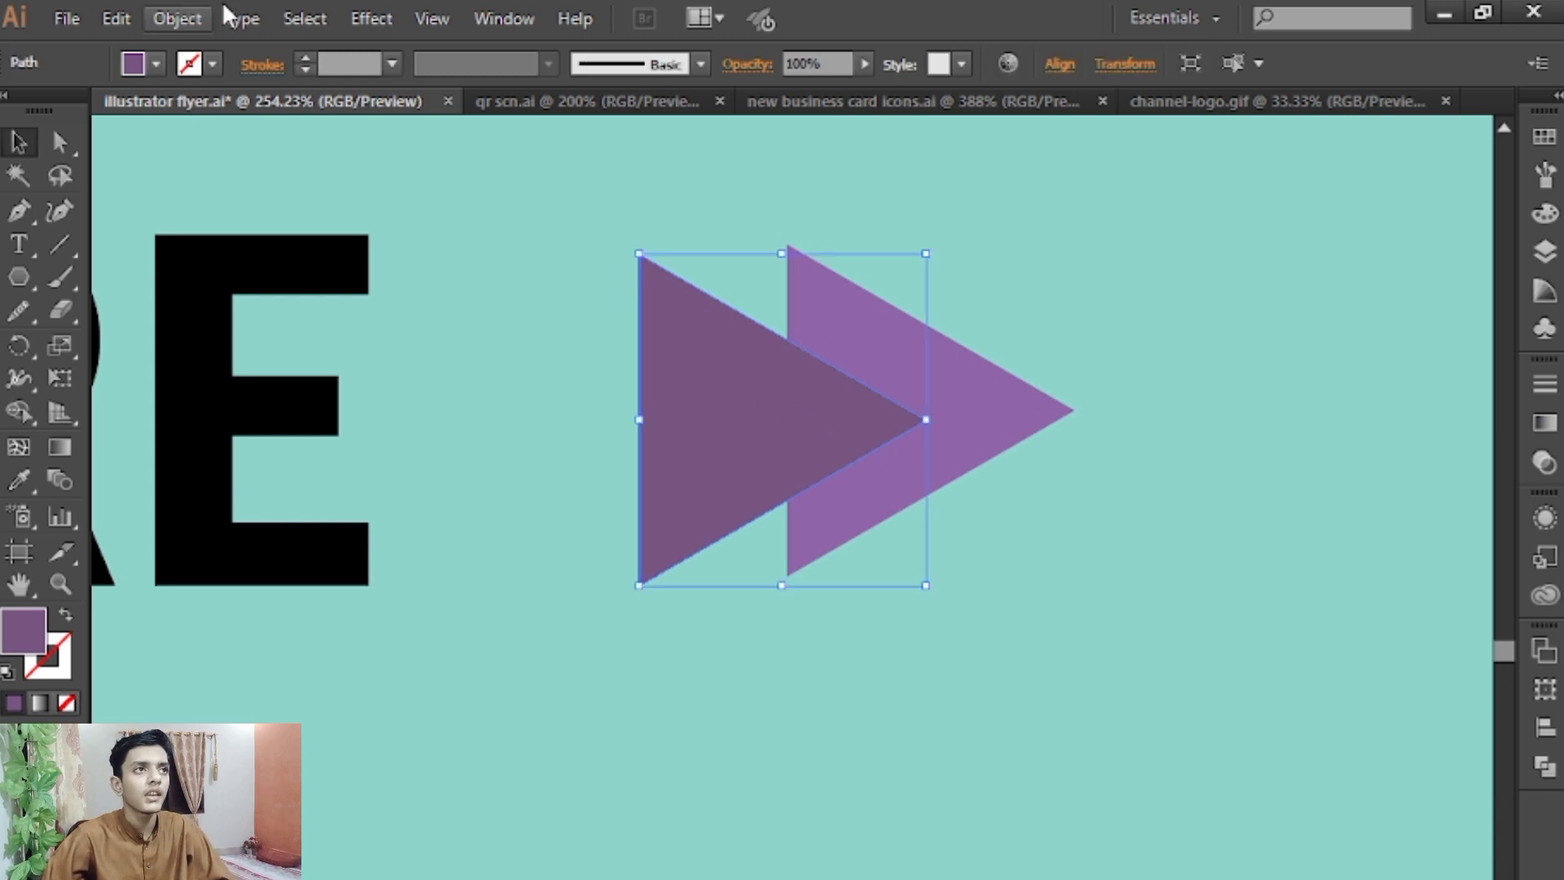
left_click(373, 16)
mouse_move(493, 328)
left_click(692, 330)
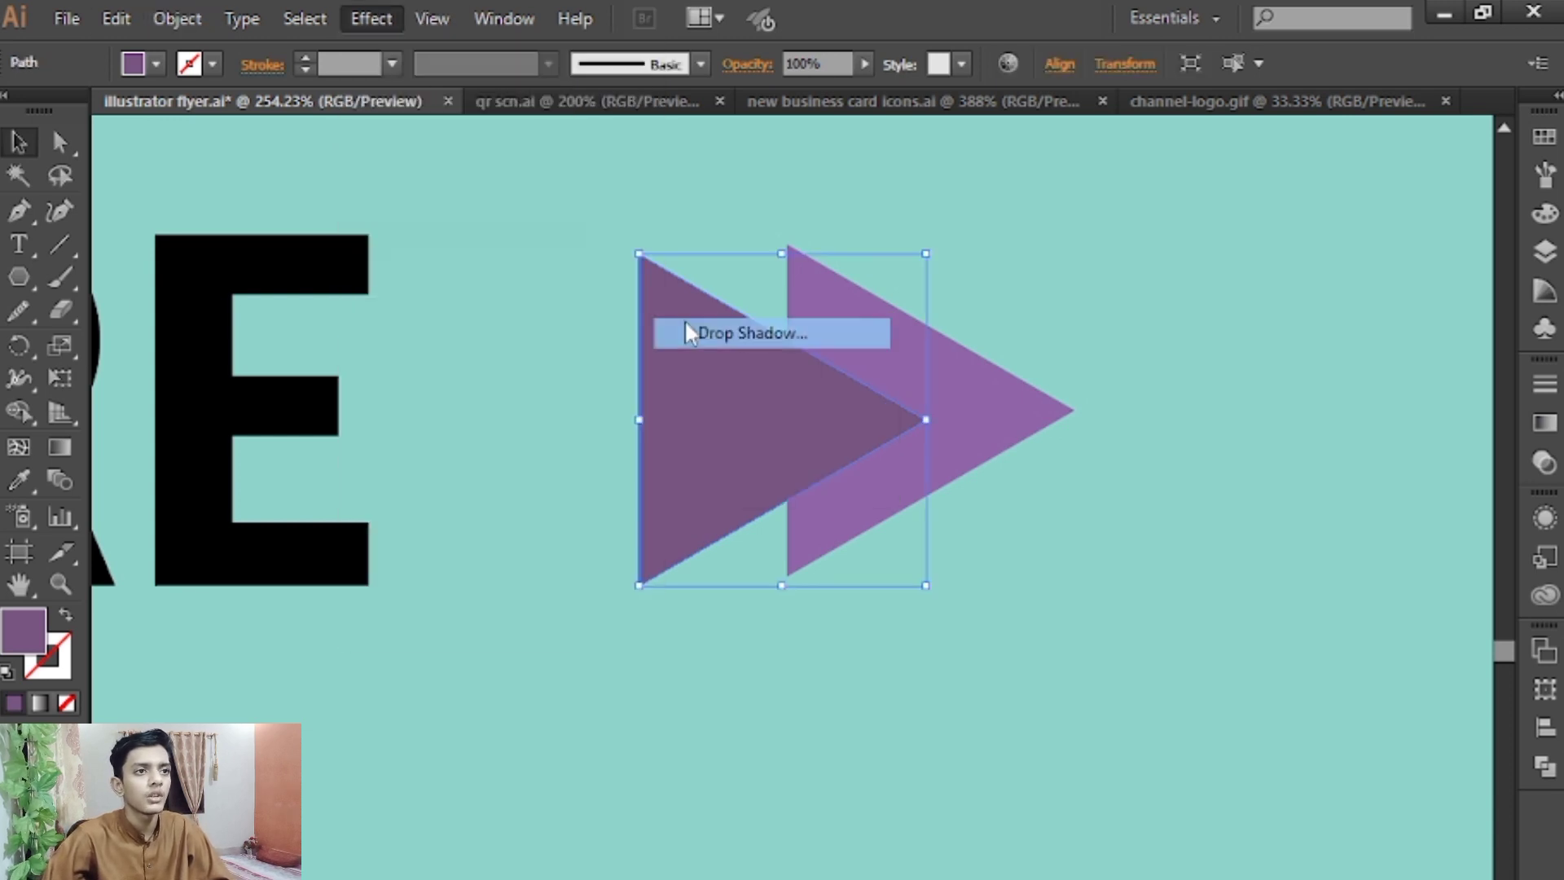
left_click_drag(454, 357, 426, 213)
left_click(204, 511)
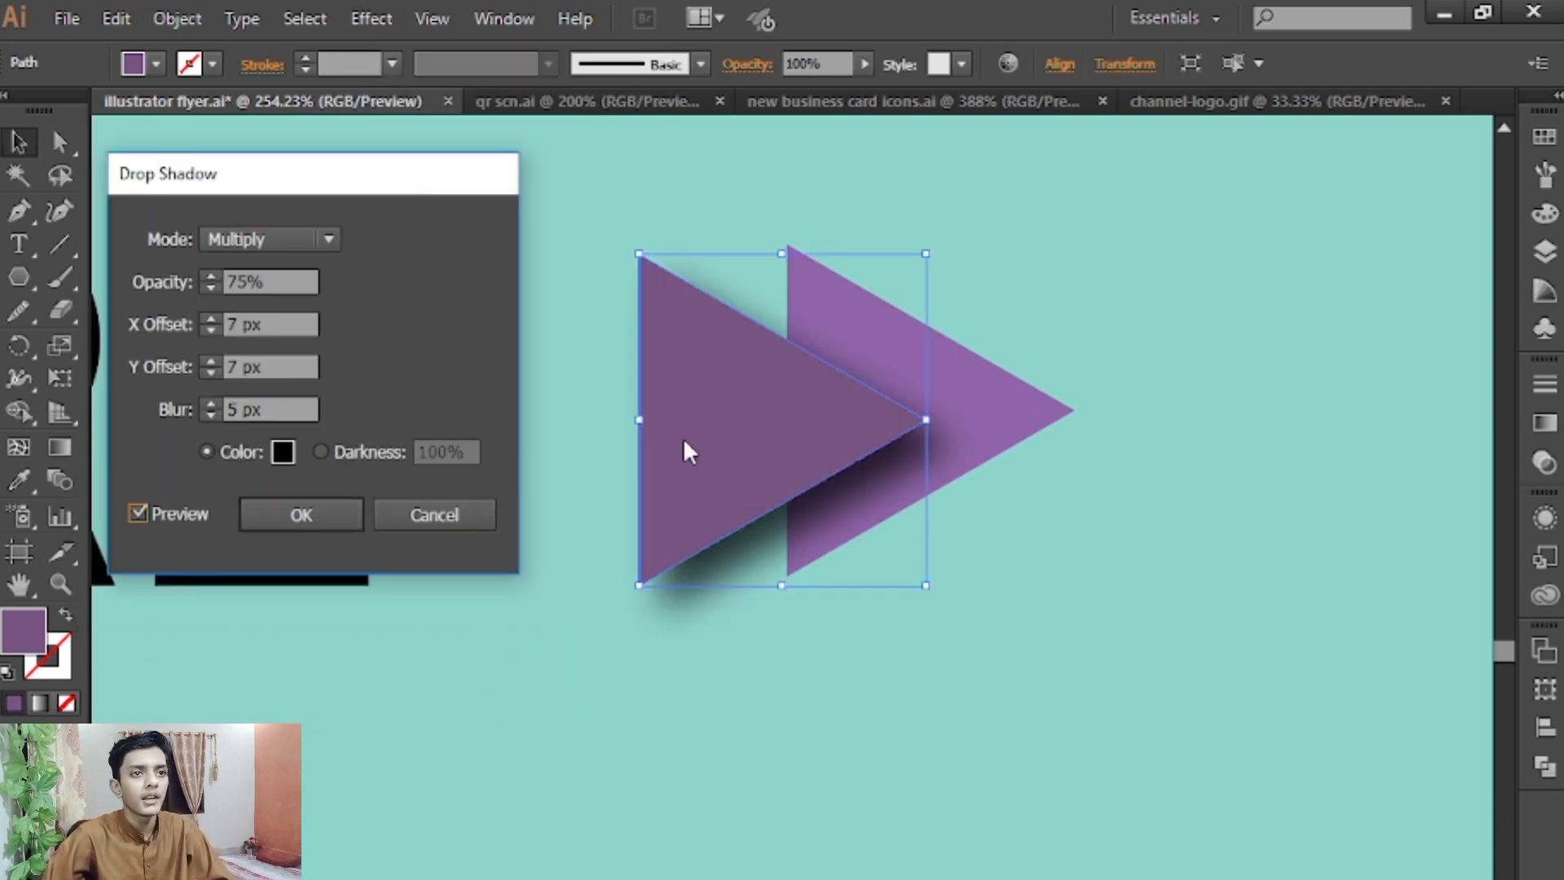
left_click(212, 316)
left_click(215, 373)
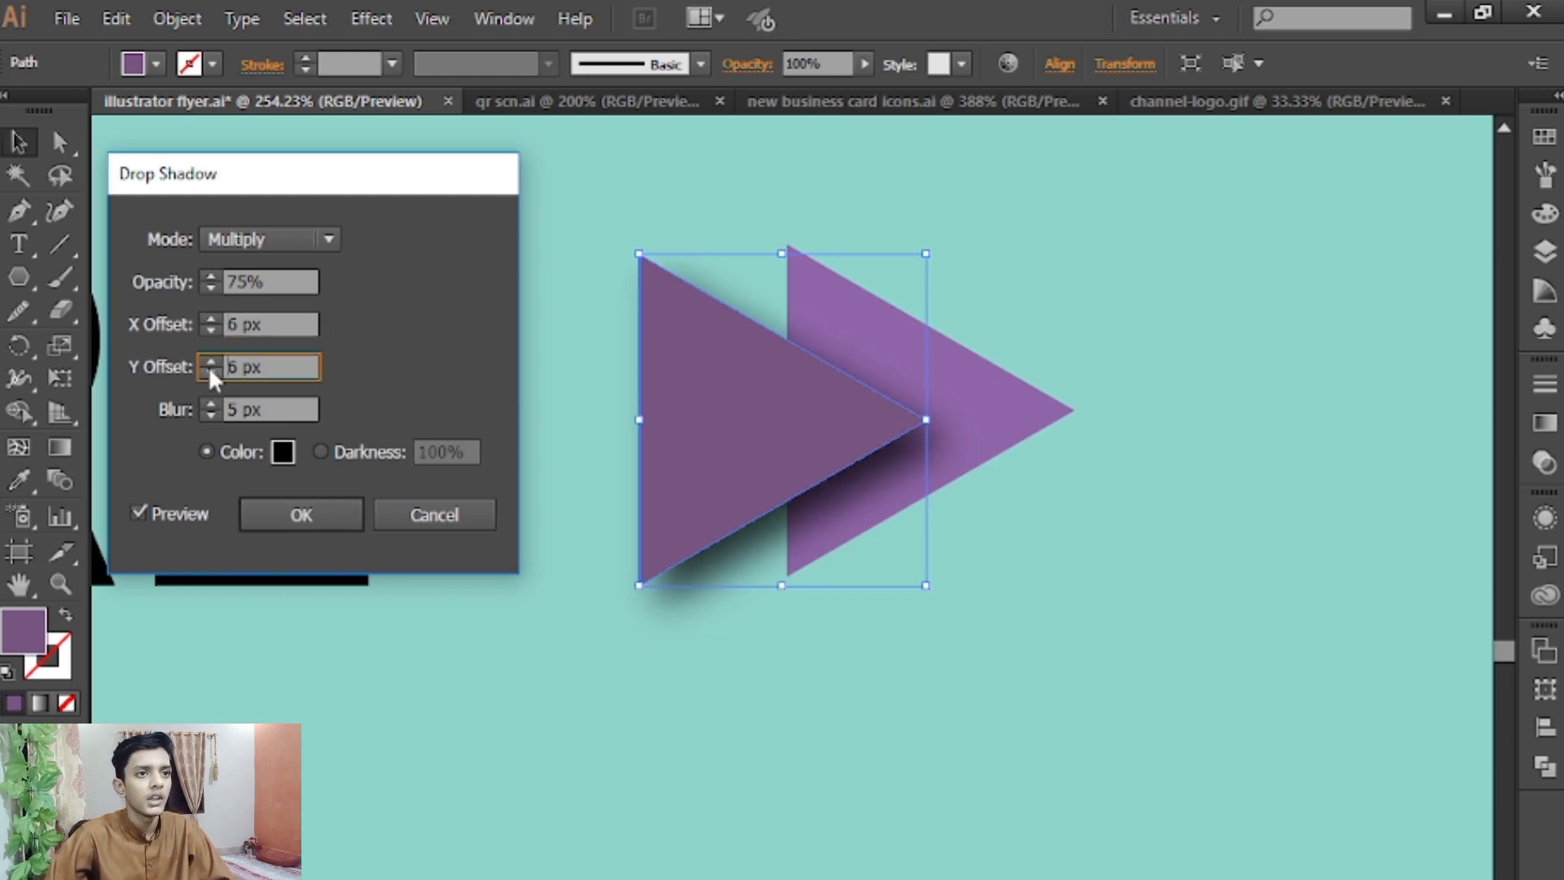
left_click(302, 511)
left_click(489, 592)
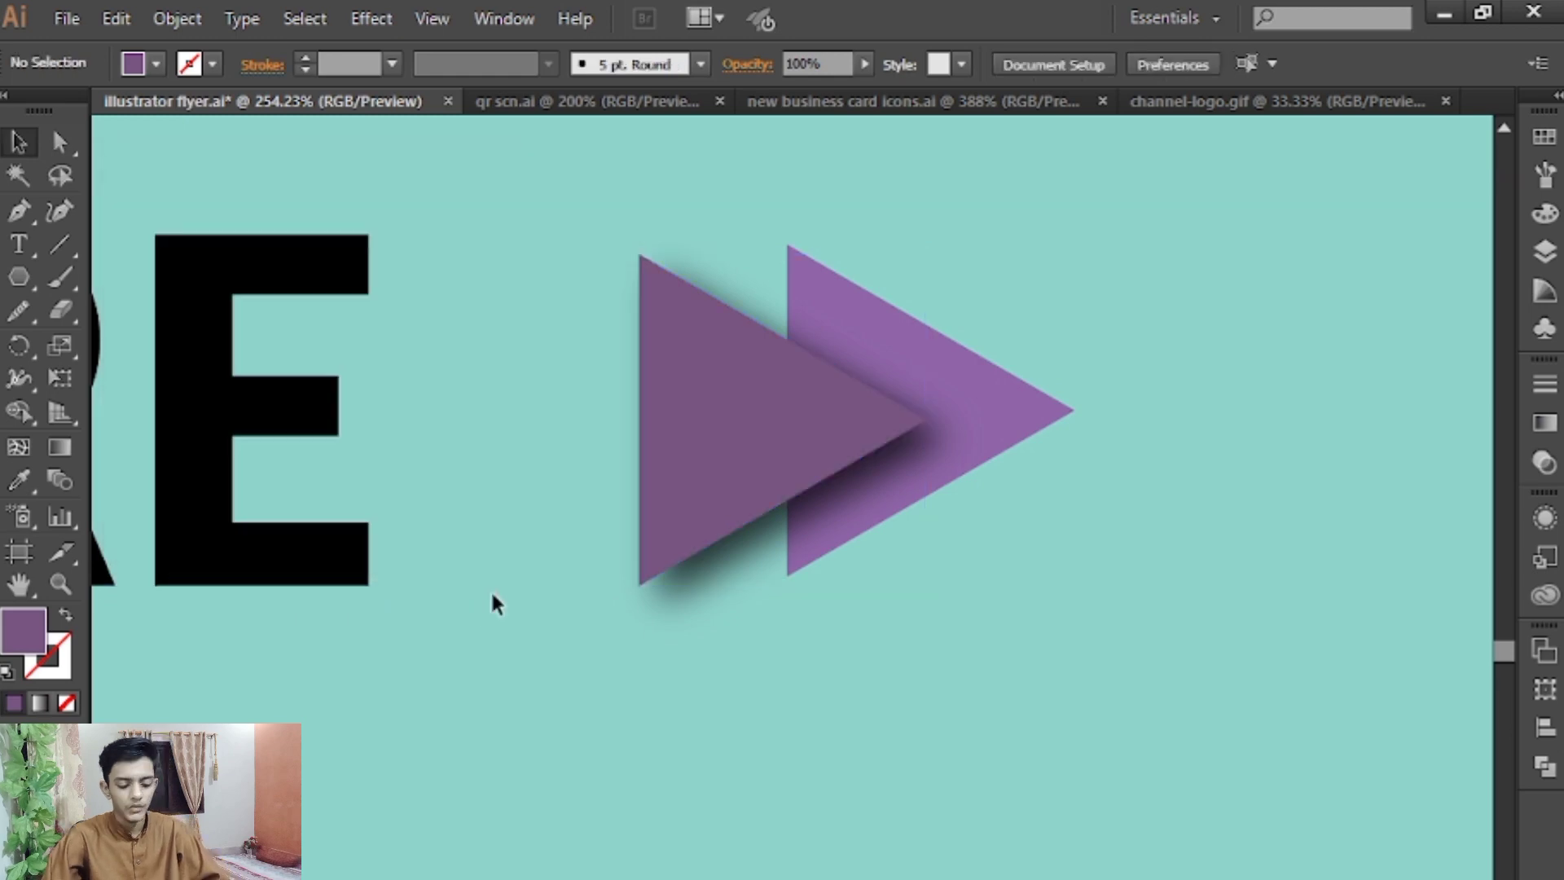
Group the CONTACT HERE heading with its two arrow triangles
scroll(516, 603, "down", 8)
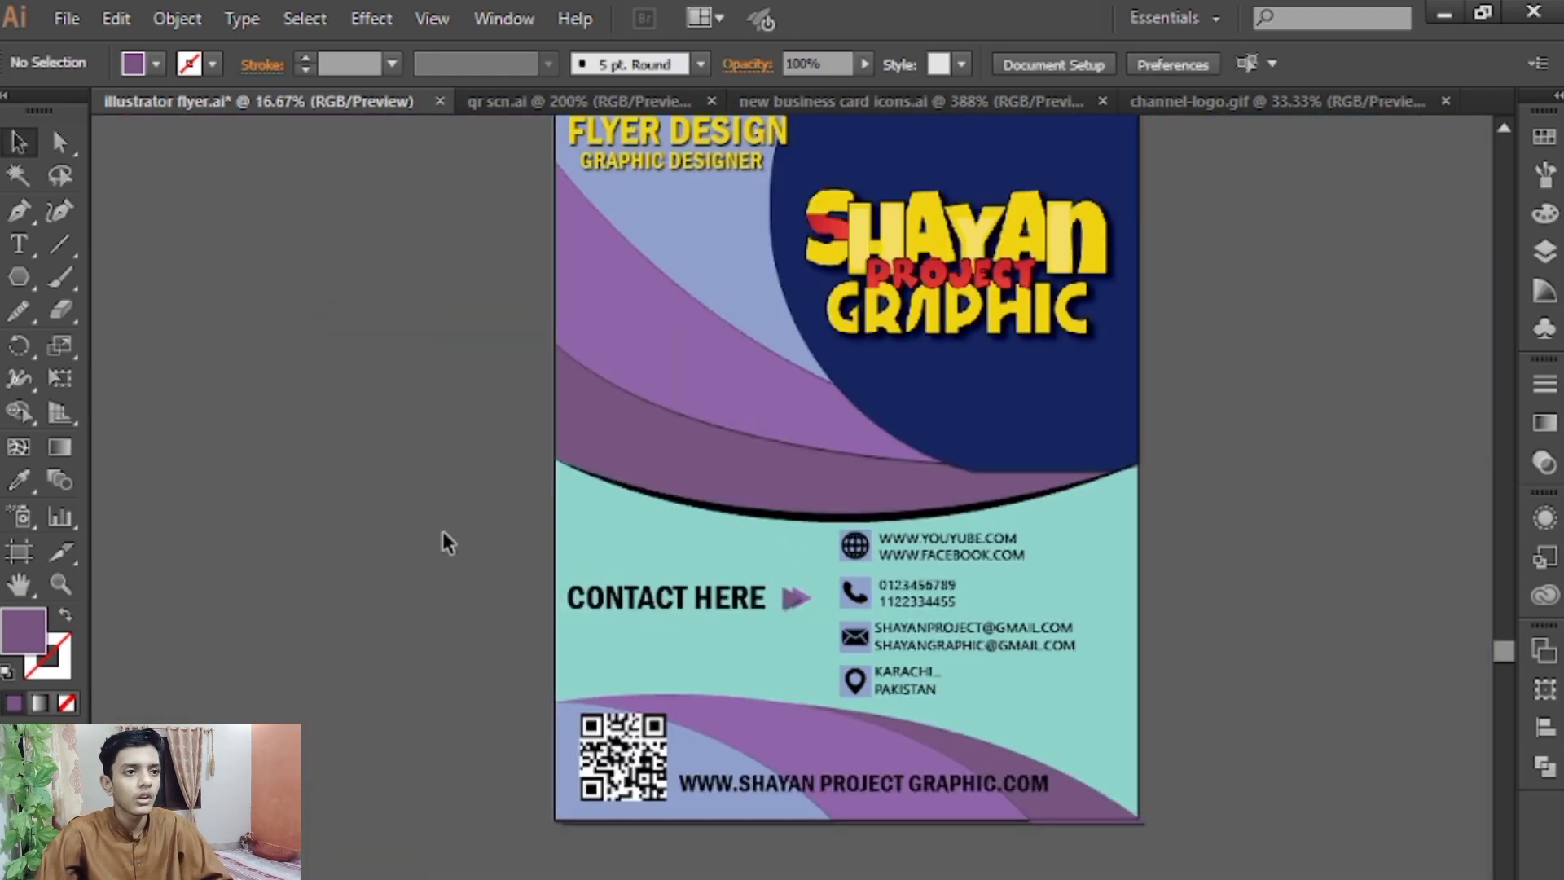
left_click_drag(484, 541, 521, 550)
left_click_drag(839, 659, 845, 659)
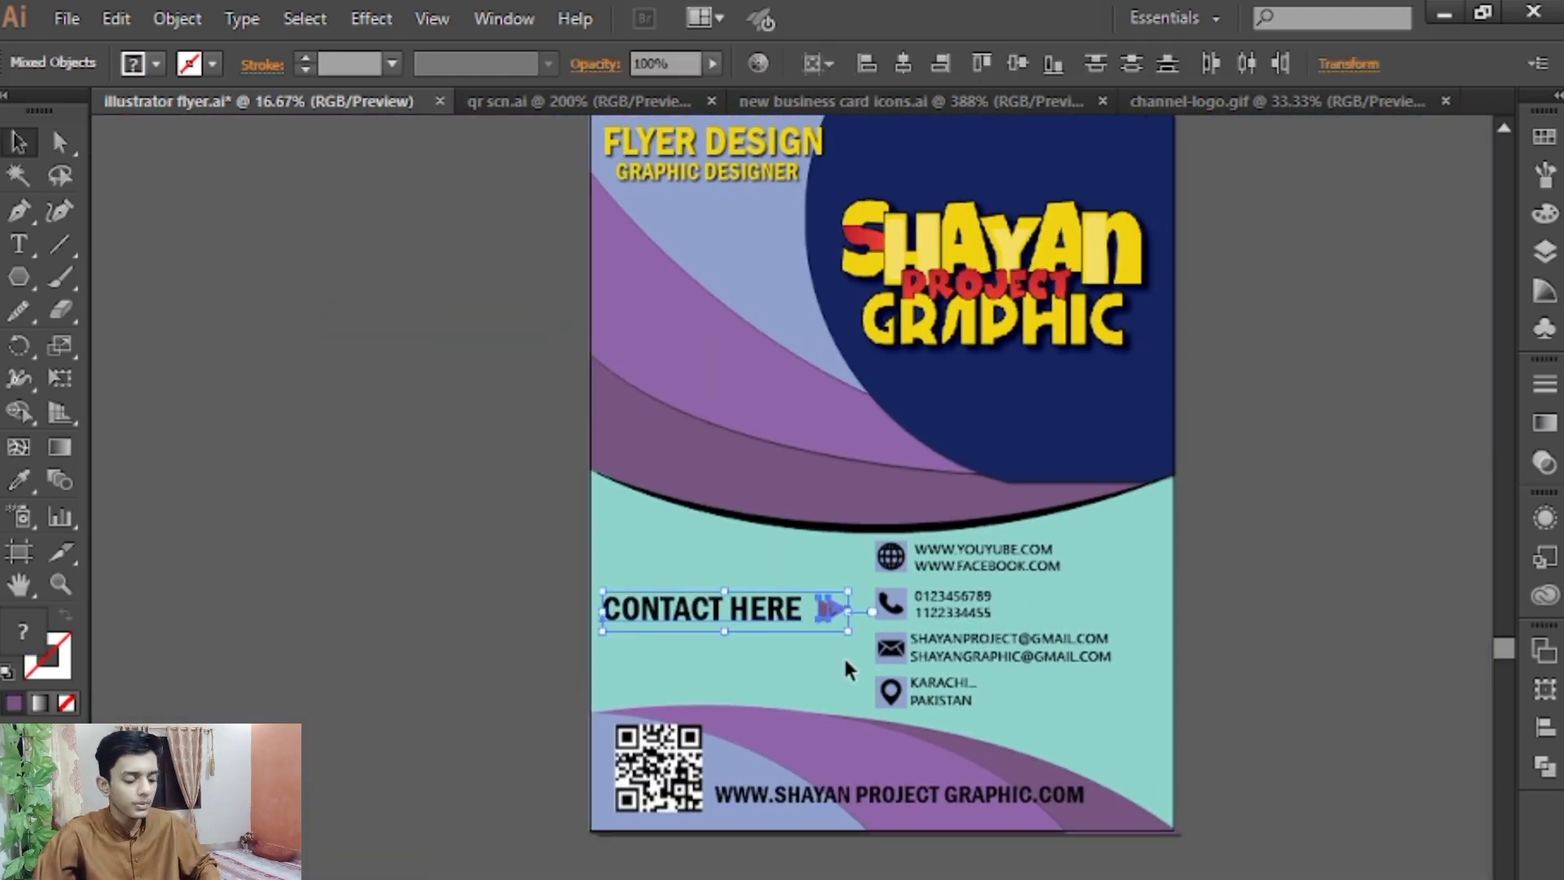
key("ctrl+g")
left_click(272, 595)
Color the CONTACT HERE group and the footer website text with the light yellow sampled from the logo
left_click(607, 619)
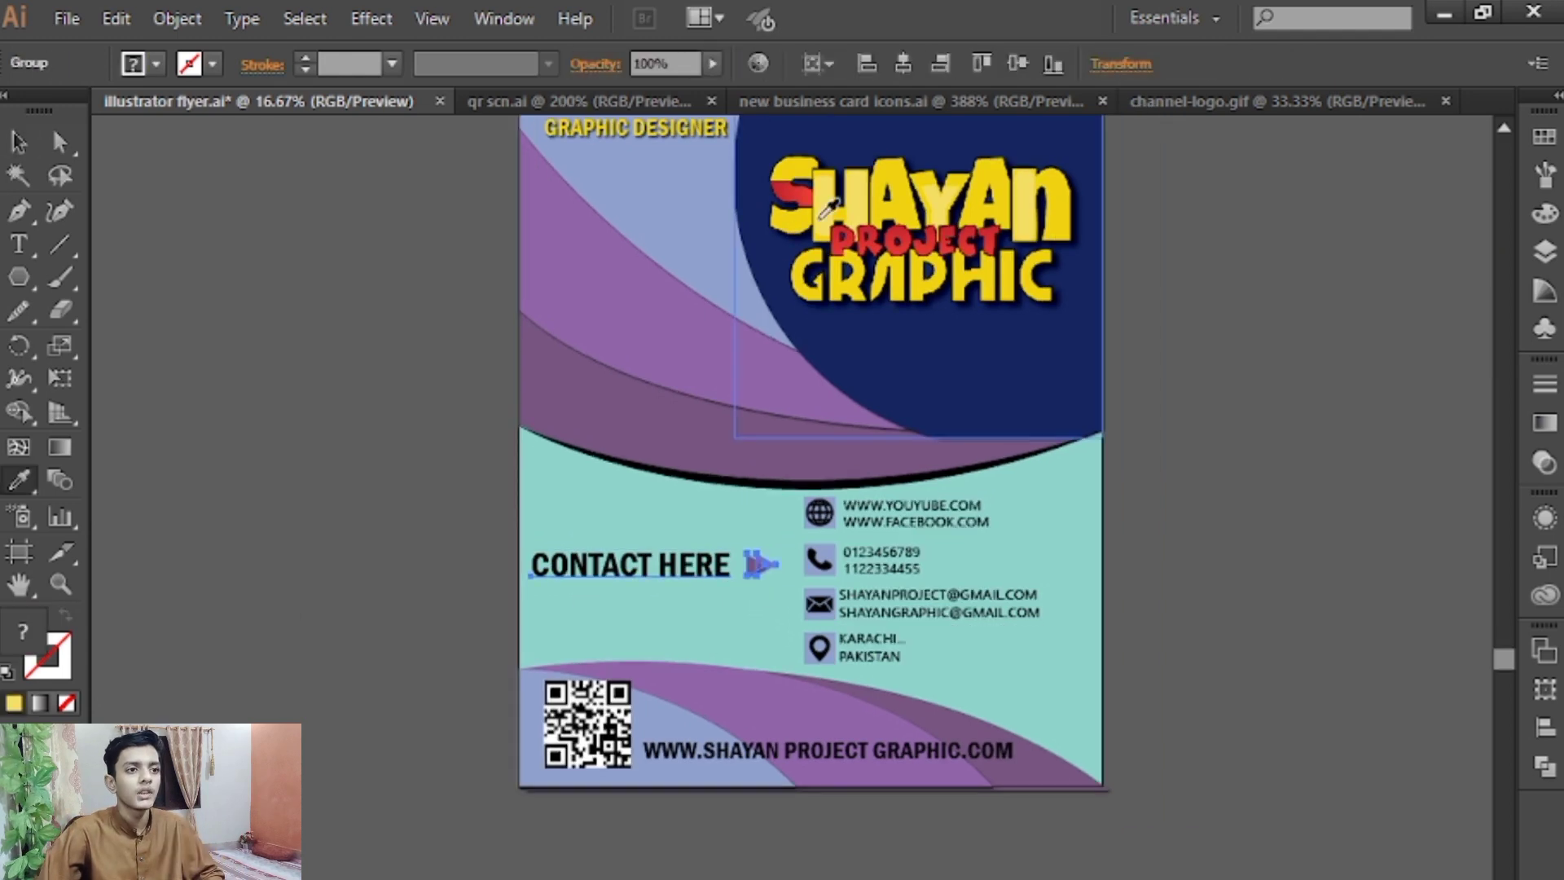
key("i")
left_click(826, 208)
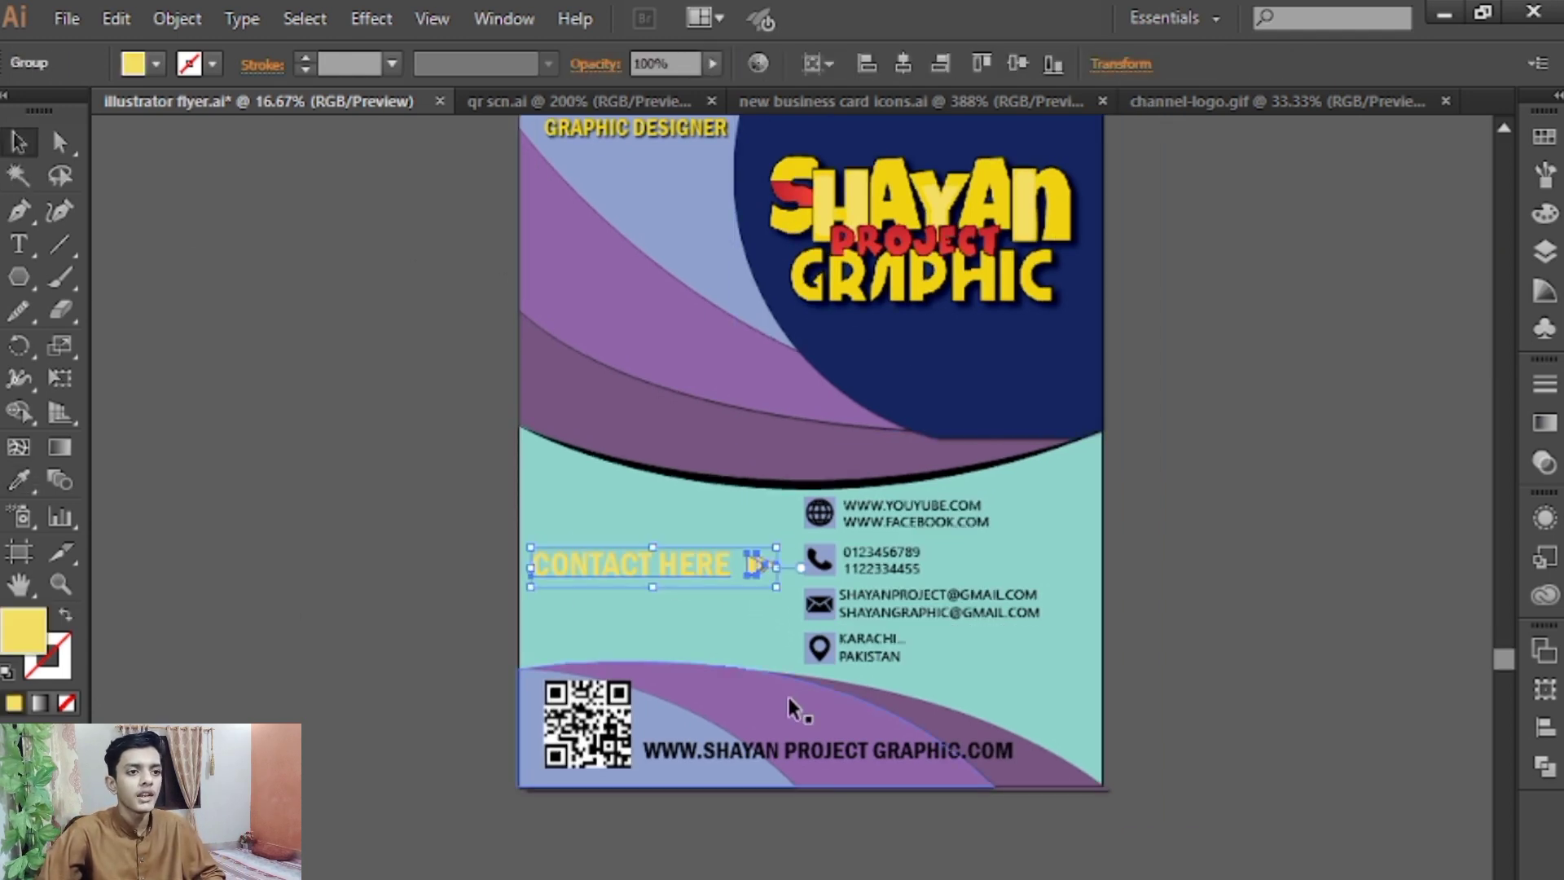
left_click(815, 749)
key("i")
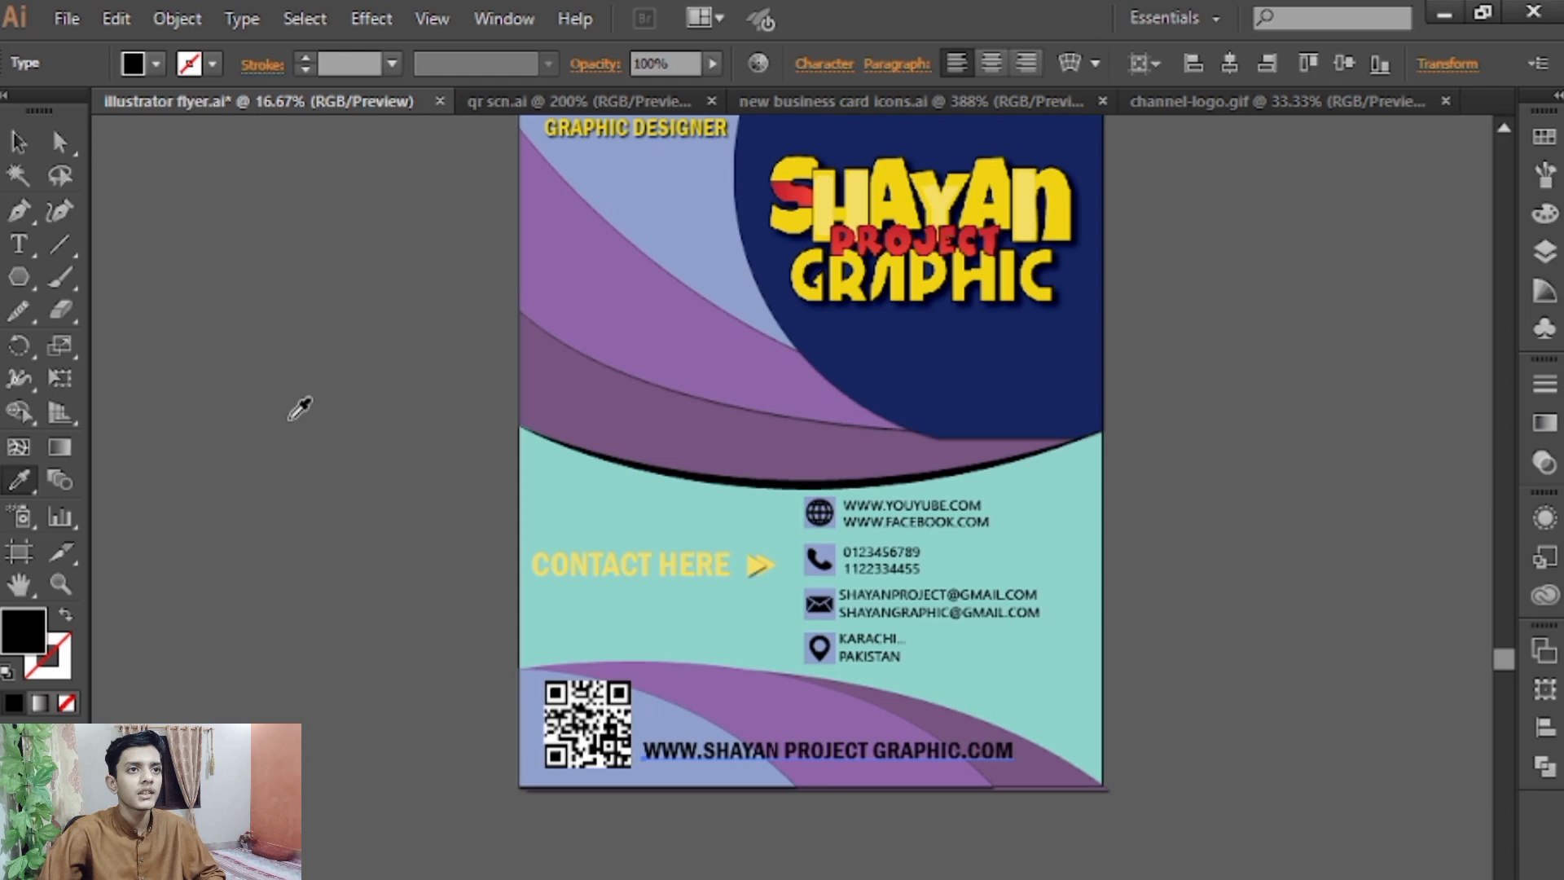
left_click(826, 213)
left_click(20, 145)
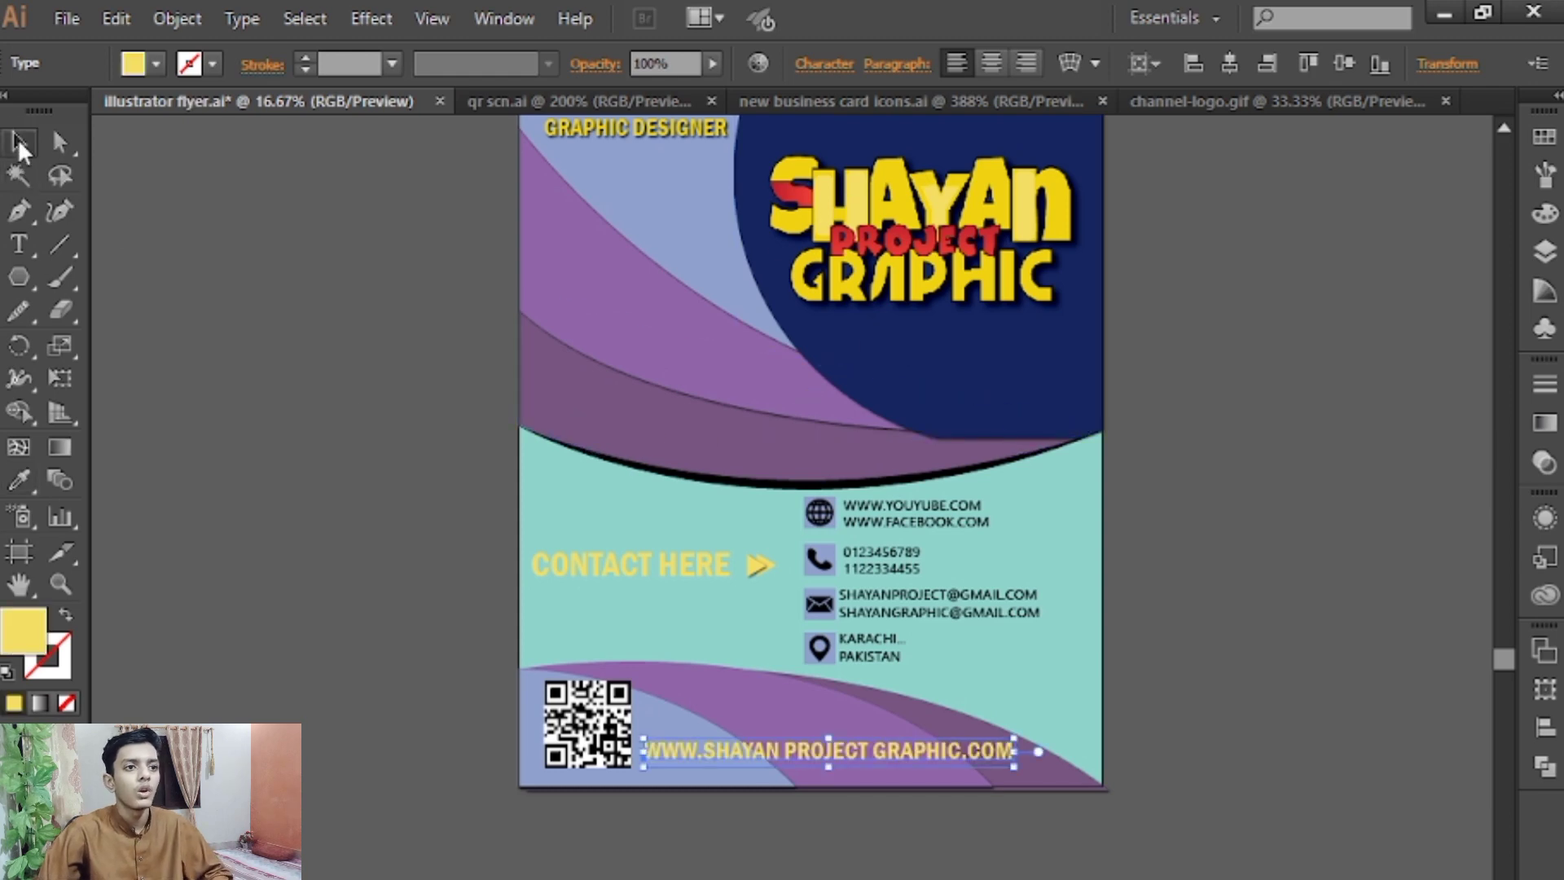
Ungroup the CONTACT HERE heading and its arrow triangles
left_click(651, 573)
right_click(732, 539)
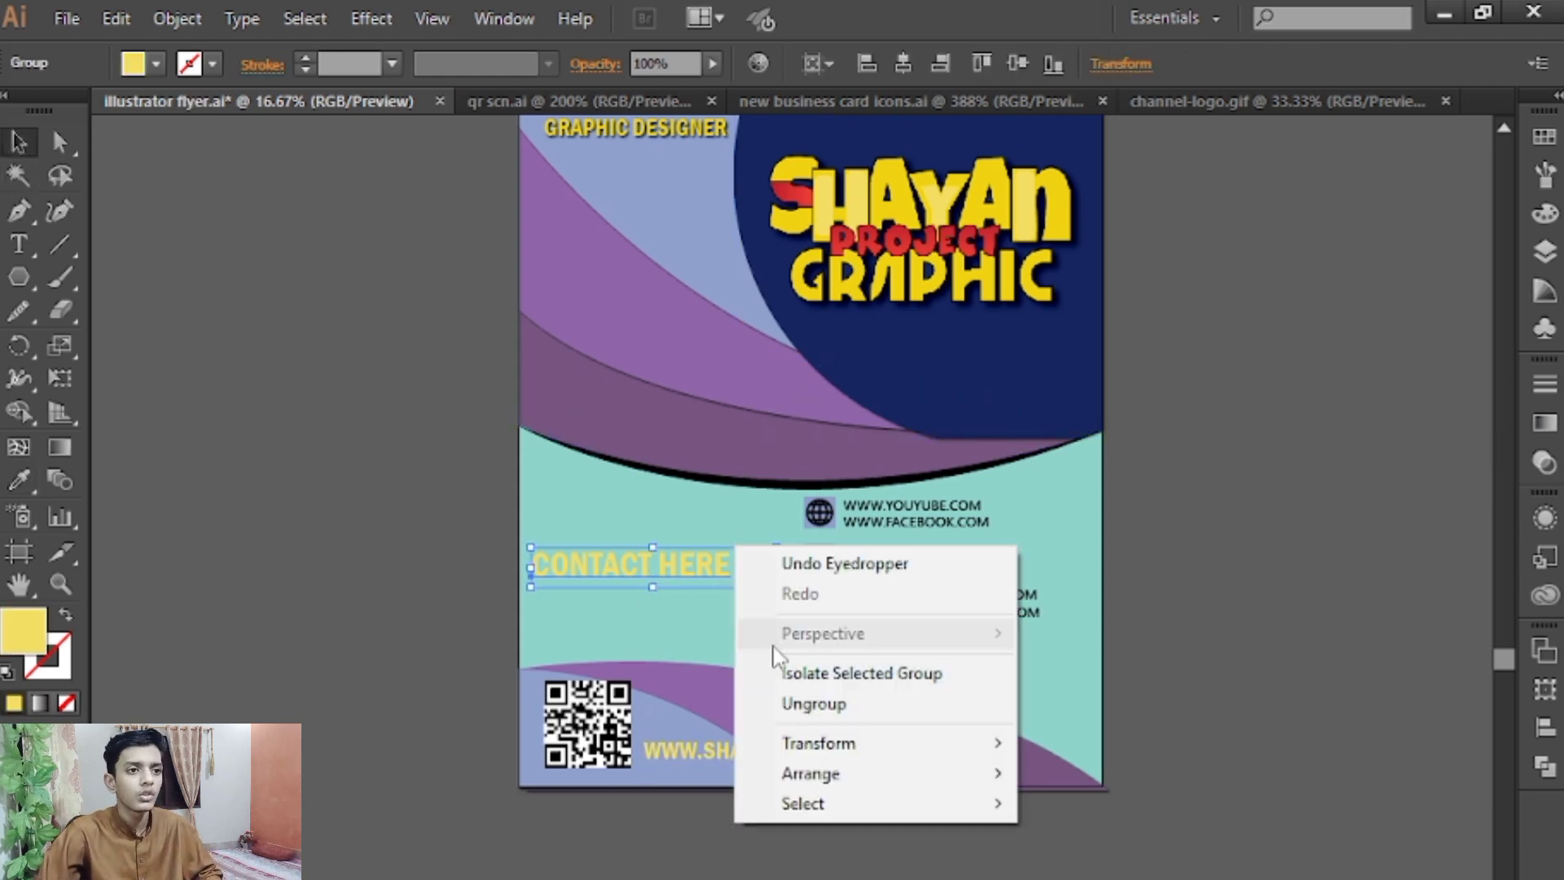
key("Escape")
left_click(720, 580)
Recolor the arrow beside CONTACT HERE with the dark purple sampled from the flyer's lower band
left_click(758, 568)
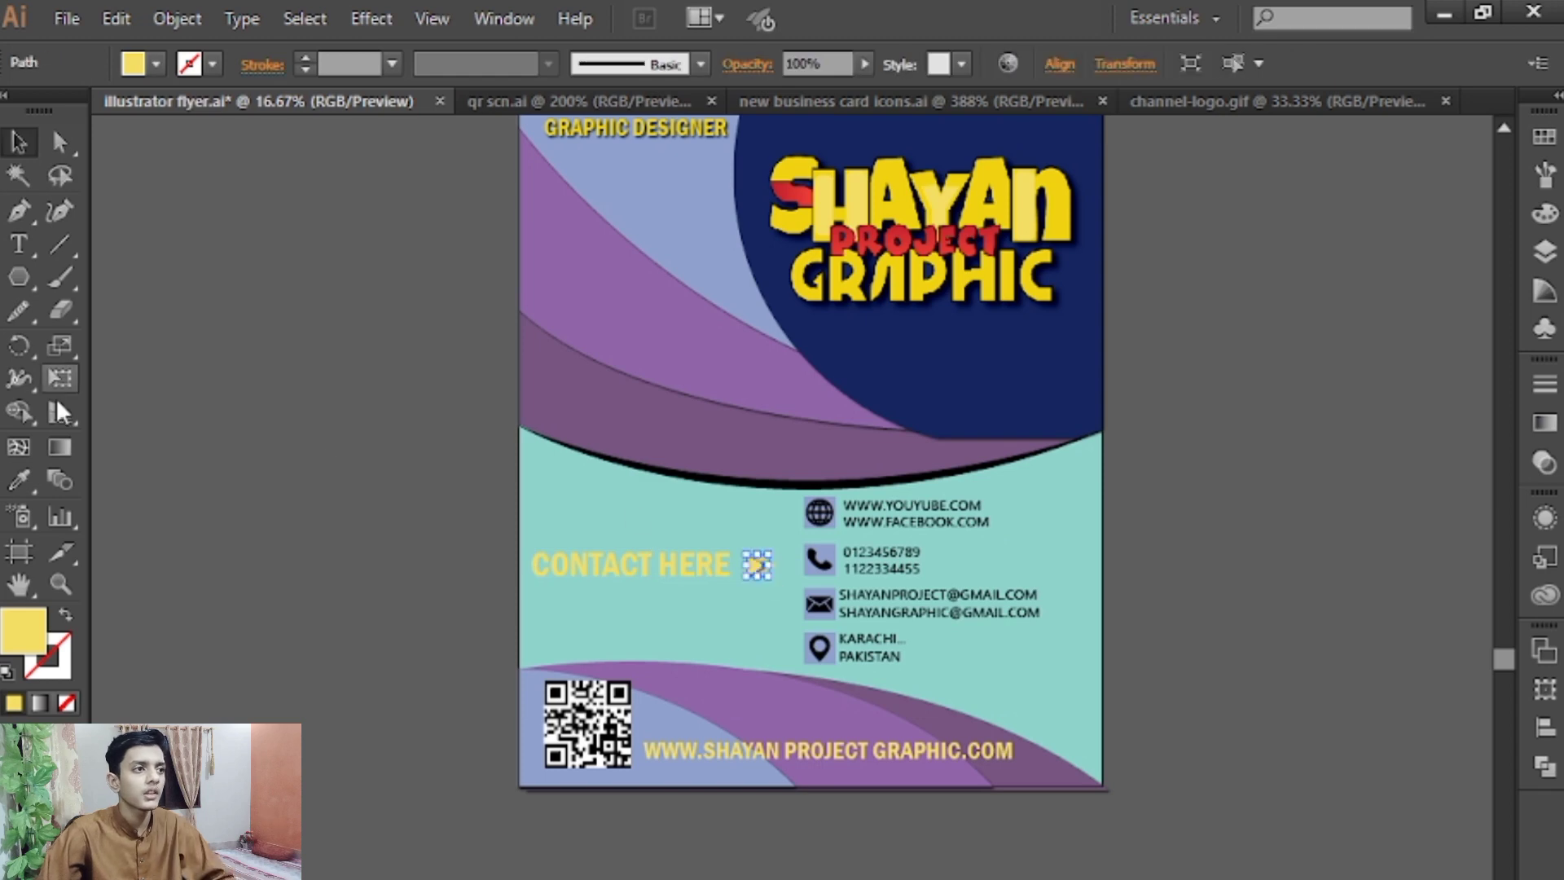
left_click(18, 480)
left_click(562, 399)
left_click(19, 143)
left_click(297, 251)
Apply a Multiply Drop Shadow to the CONTACT HERE heading with 75% opacity, X offset 6 px, Y offset 5 px and blur 5 px
left_click(586, 560)
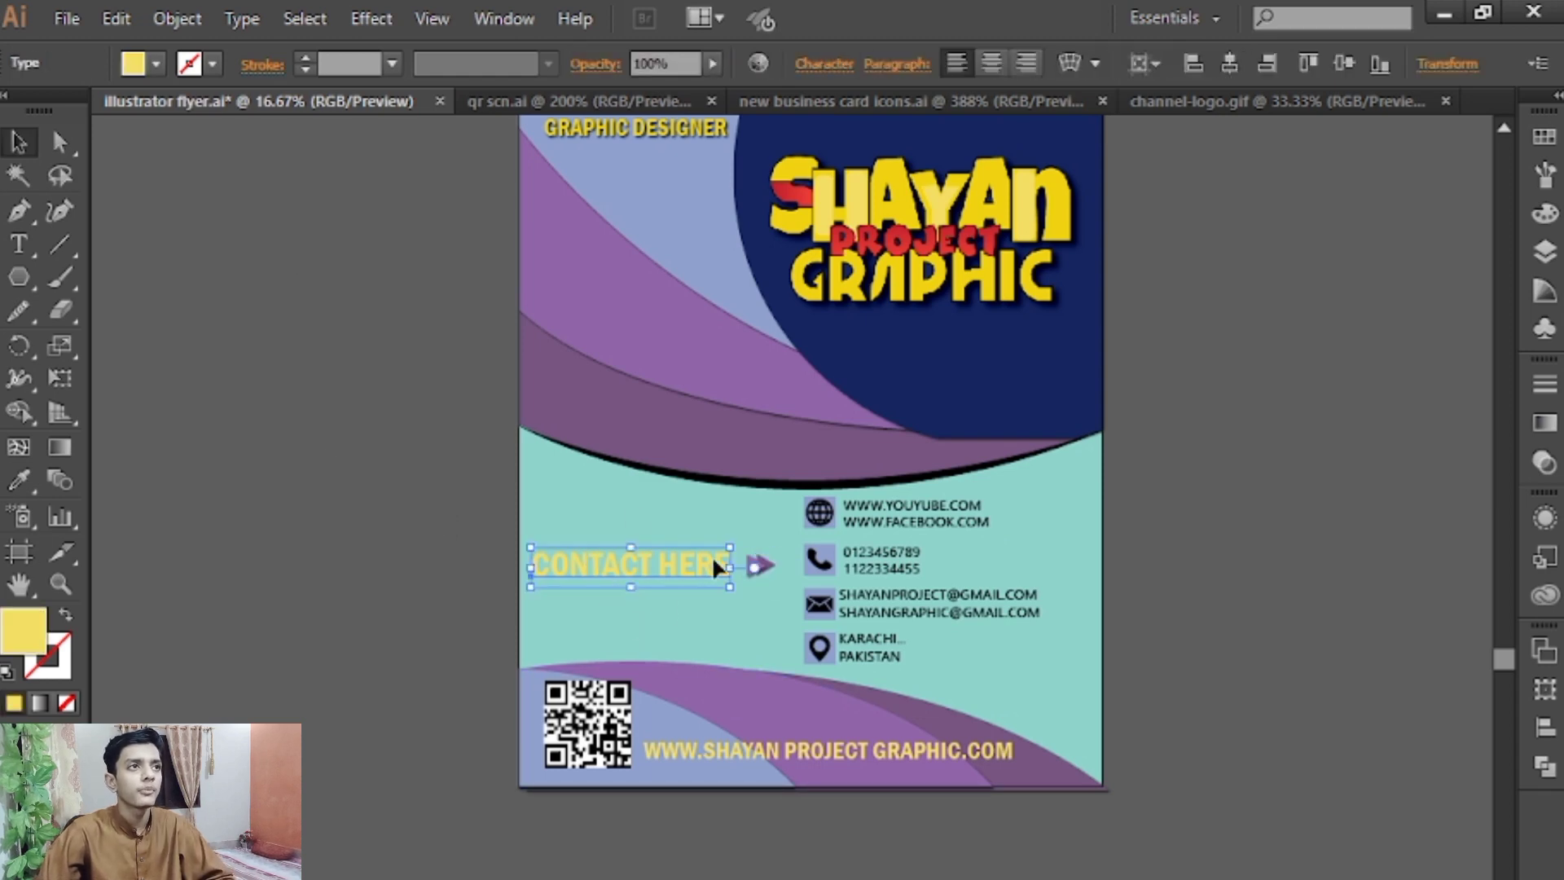
left_click(372, 18)
mouse_move(419, 329)
left_click(721, 335)
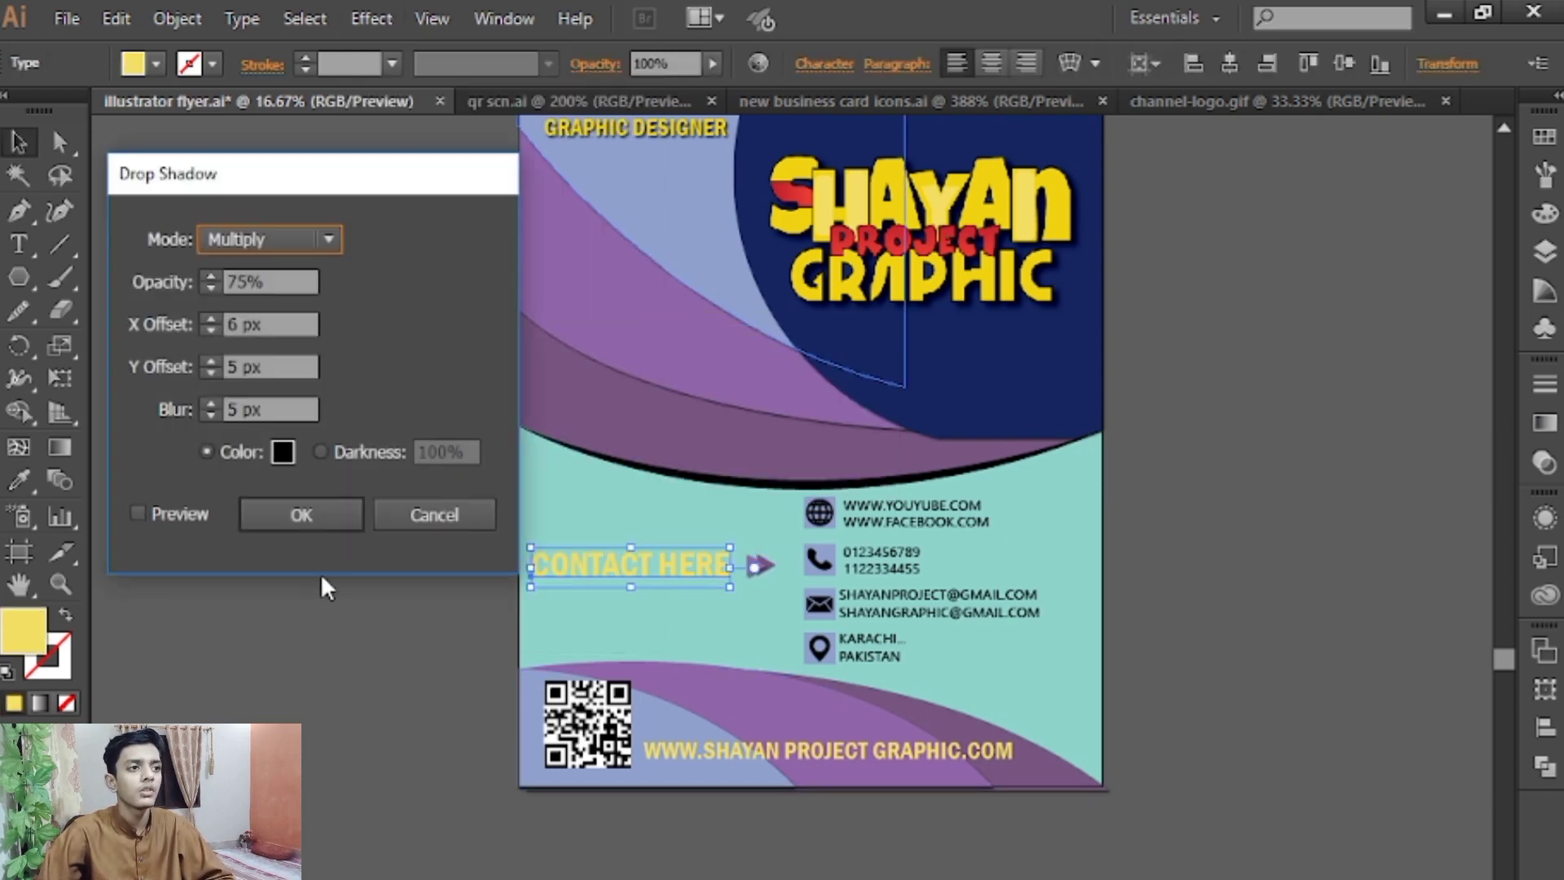
left_click(173, 513)
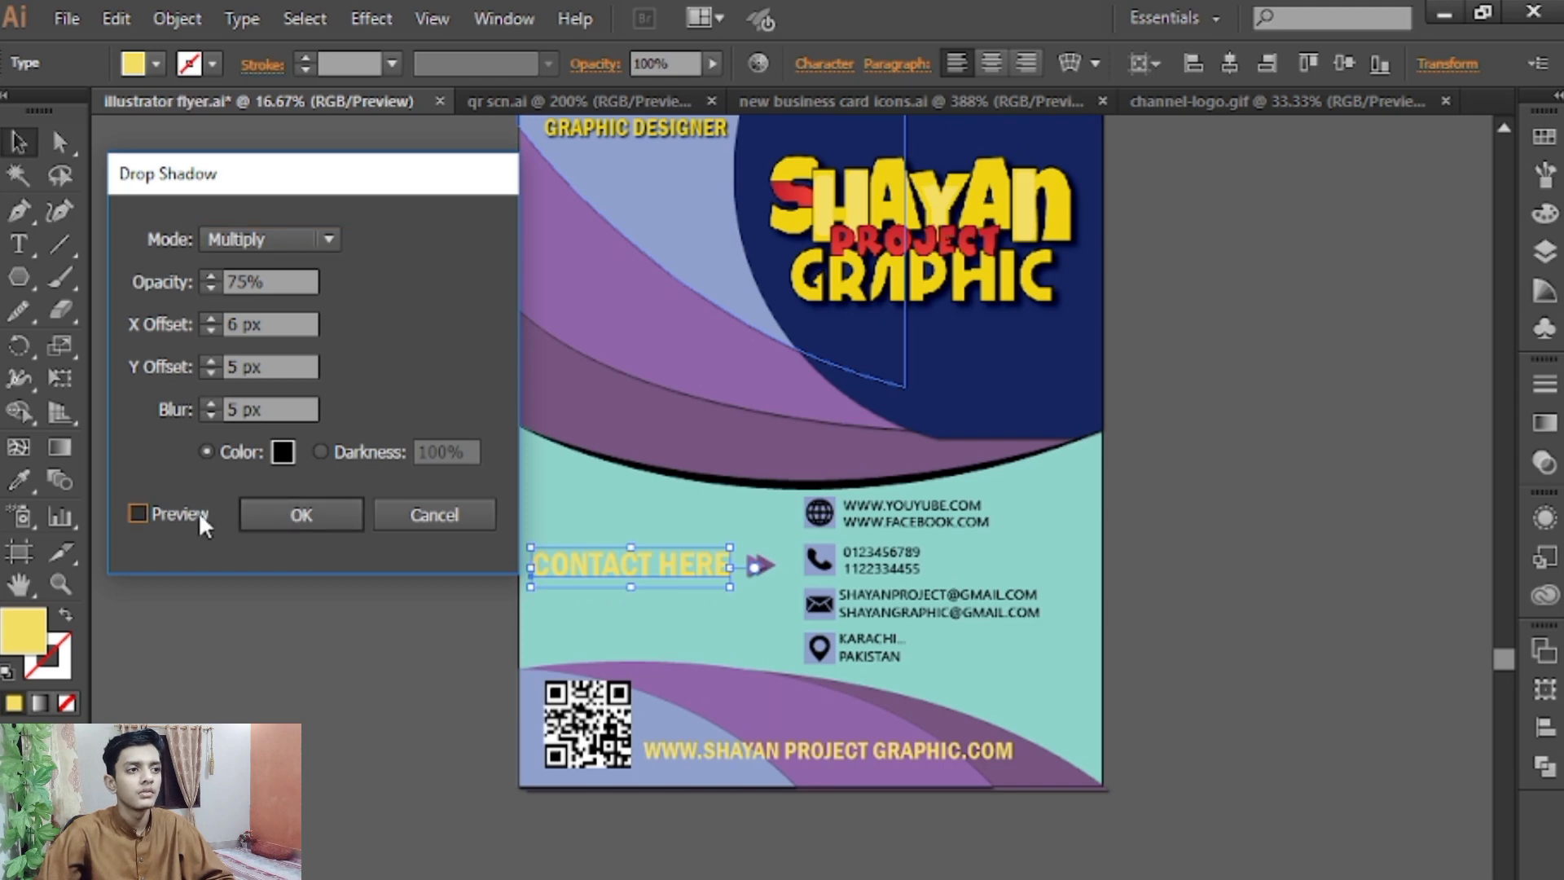
left_click(285, 517)
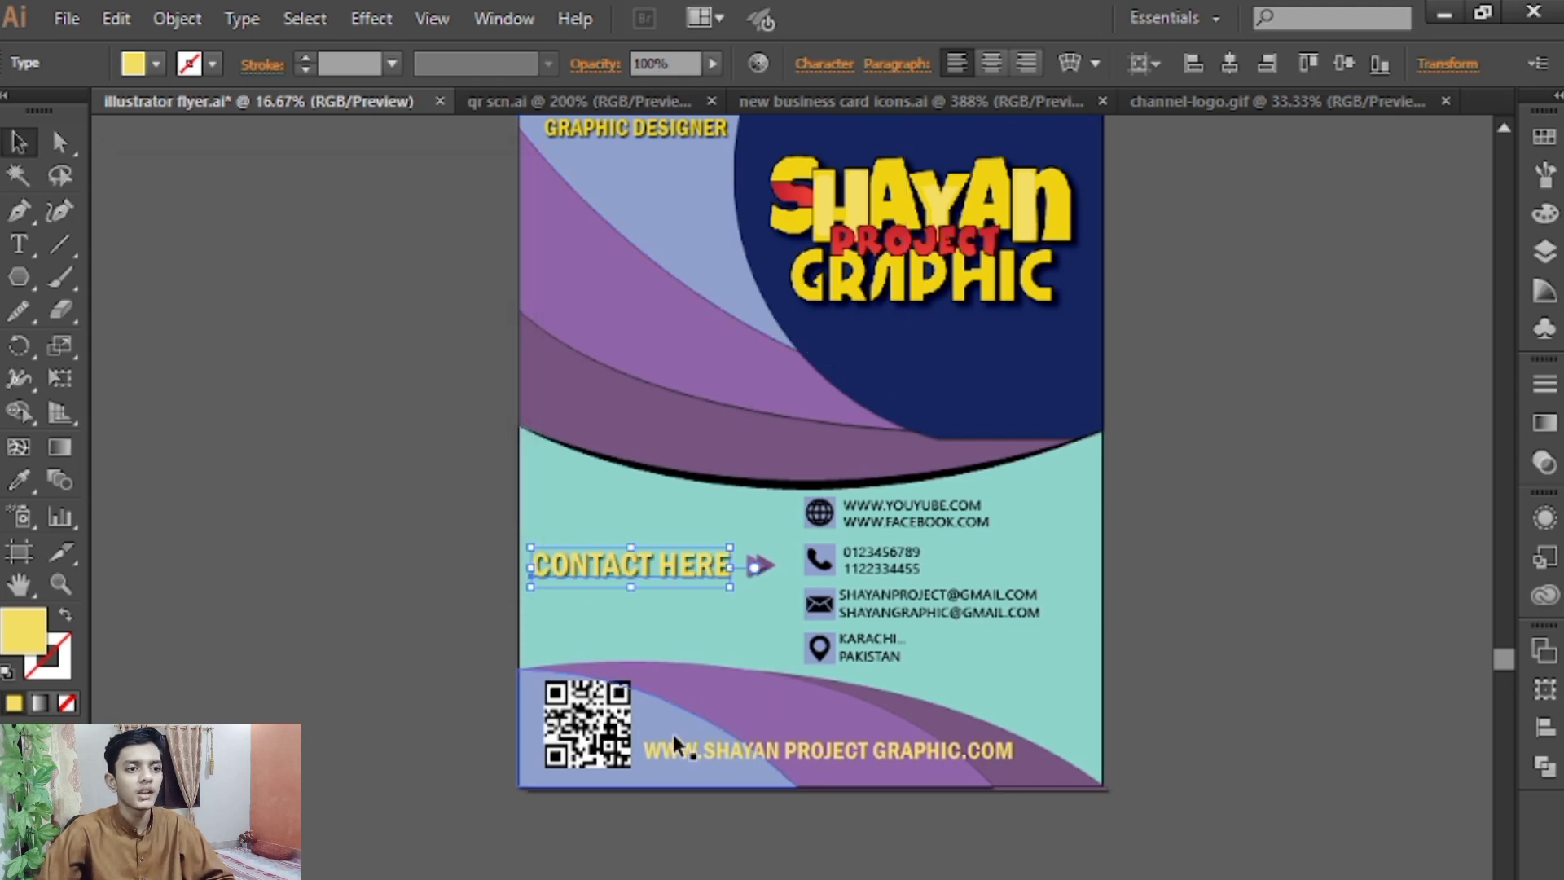
Apply a Drop Shadow to the yellow website text in the flyer's footer
left_click(717, 752)
left_click(370, 18)
mouse_move(540, 330)
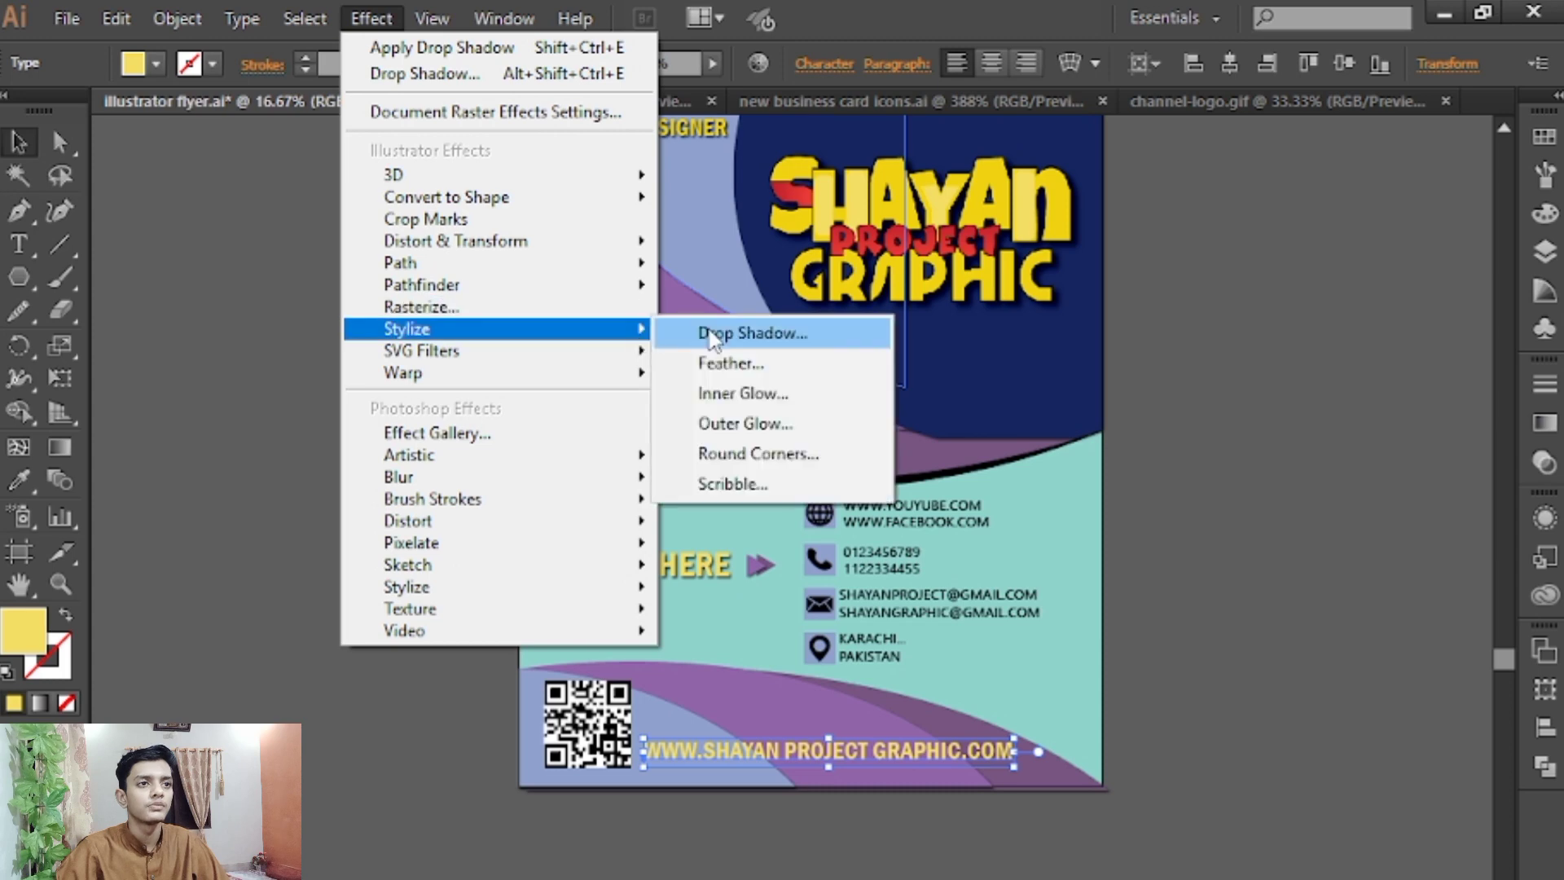
left_click(721, 330)
left_click(301, 514)
left_click(360, 638)
left_click_drag(360, 637, 396, 760)
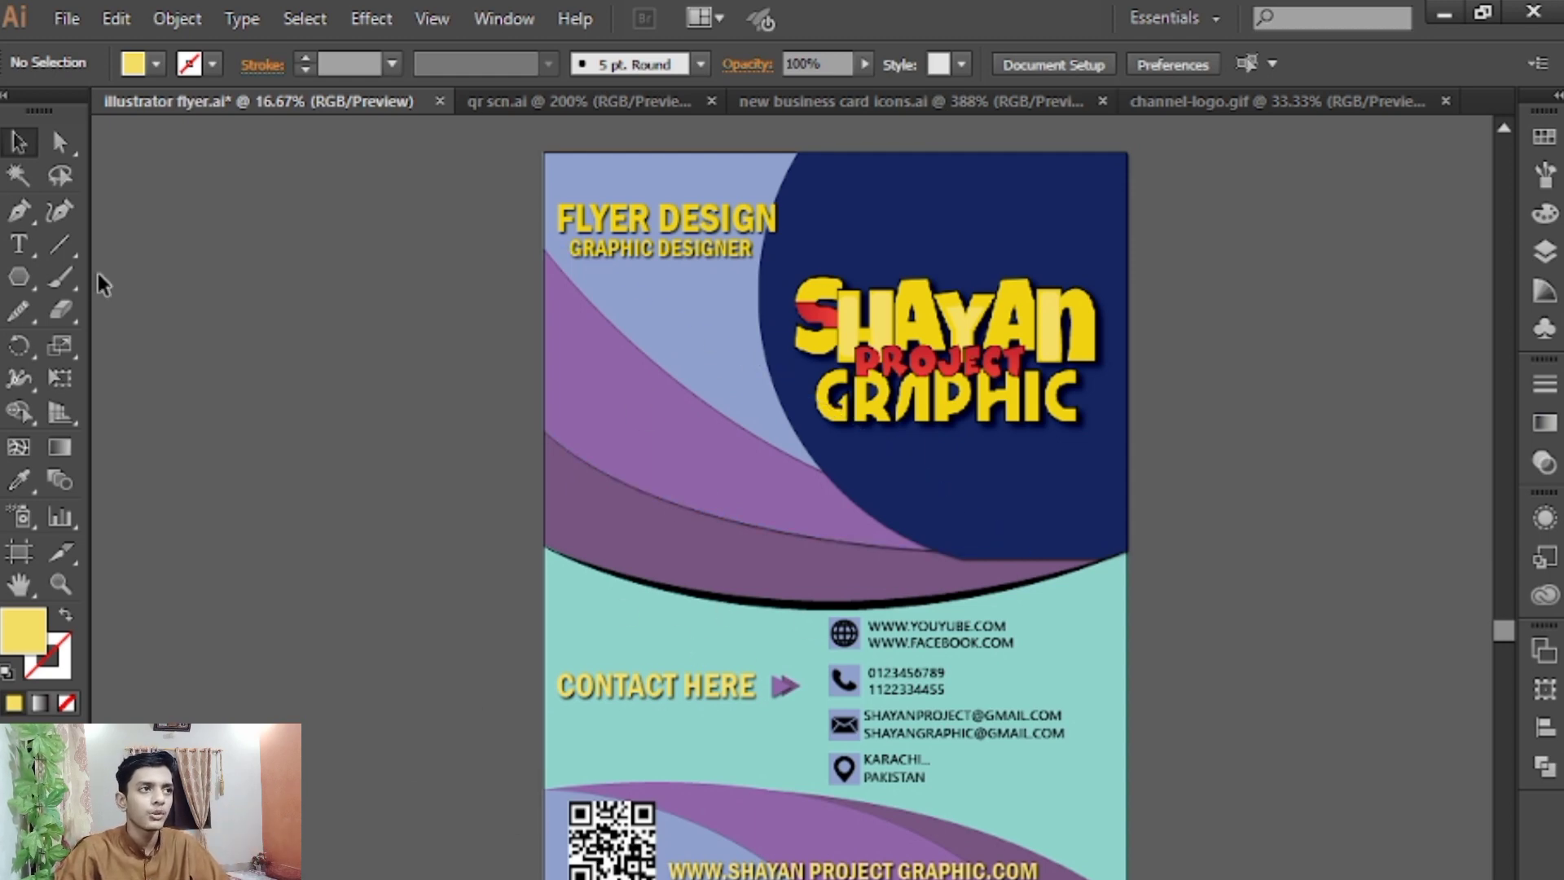
Add the text YOUR TAGLINE on the purple band below the GRAPHIC DESIGNER subtitle
left_click(18, 244)
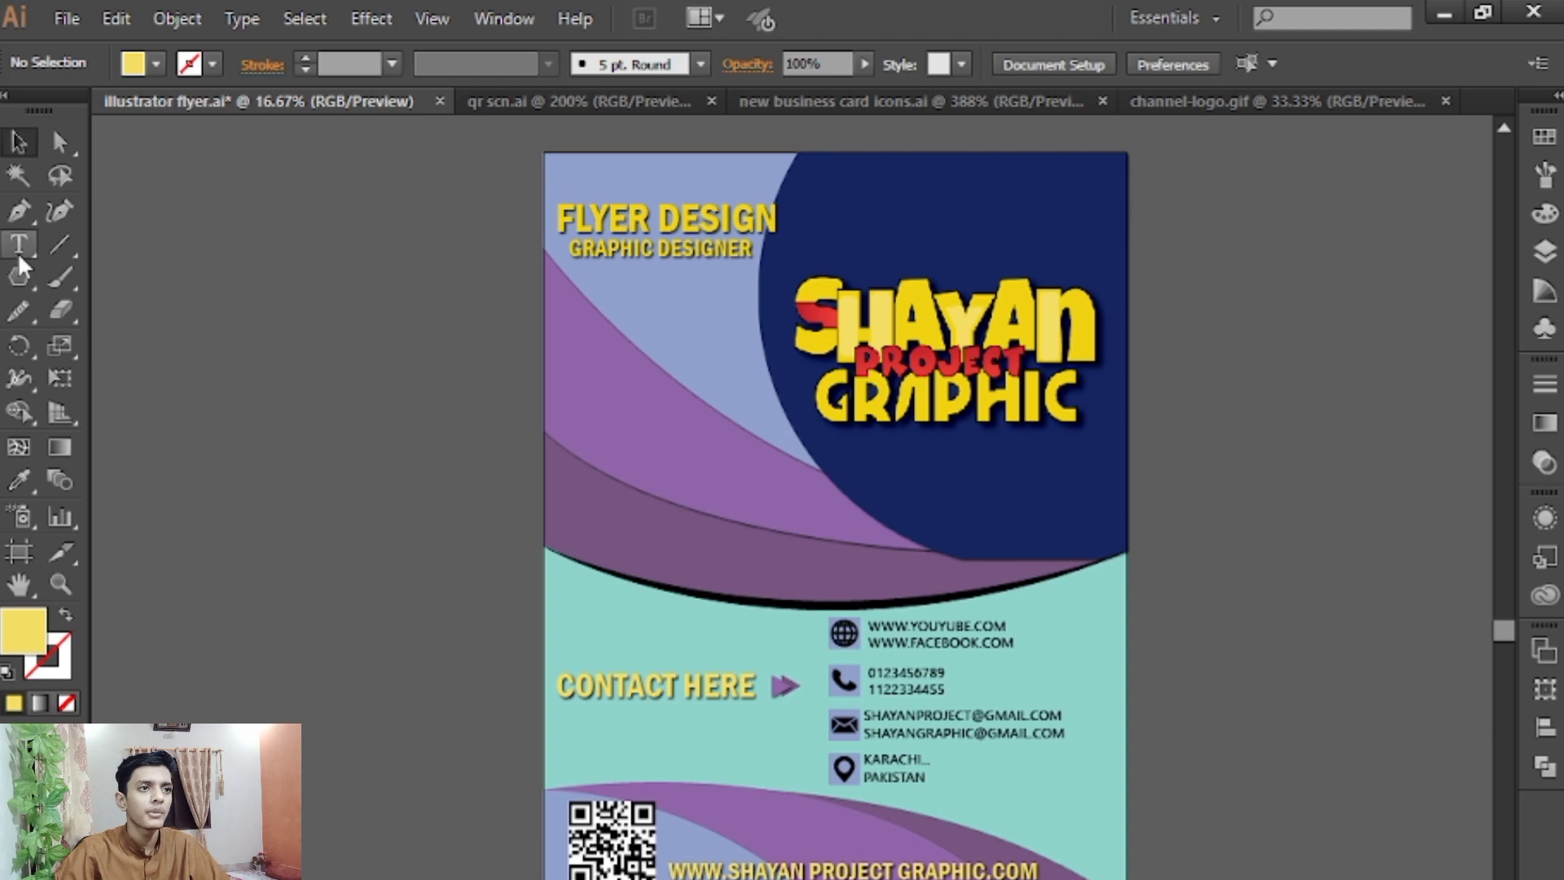
left_click(568, 350)
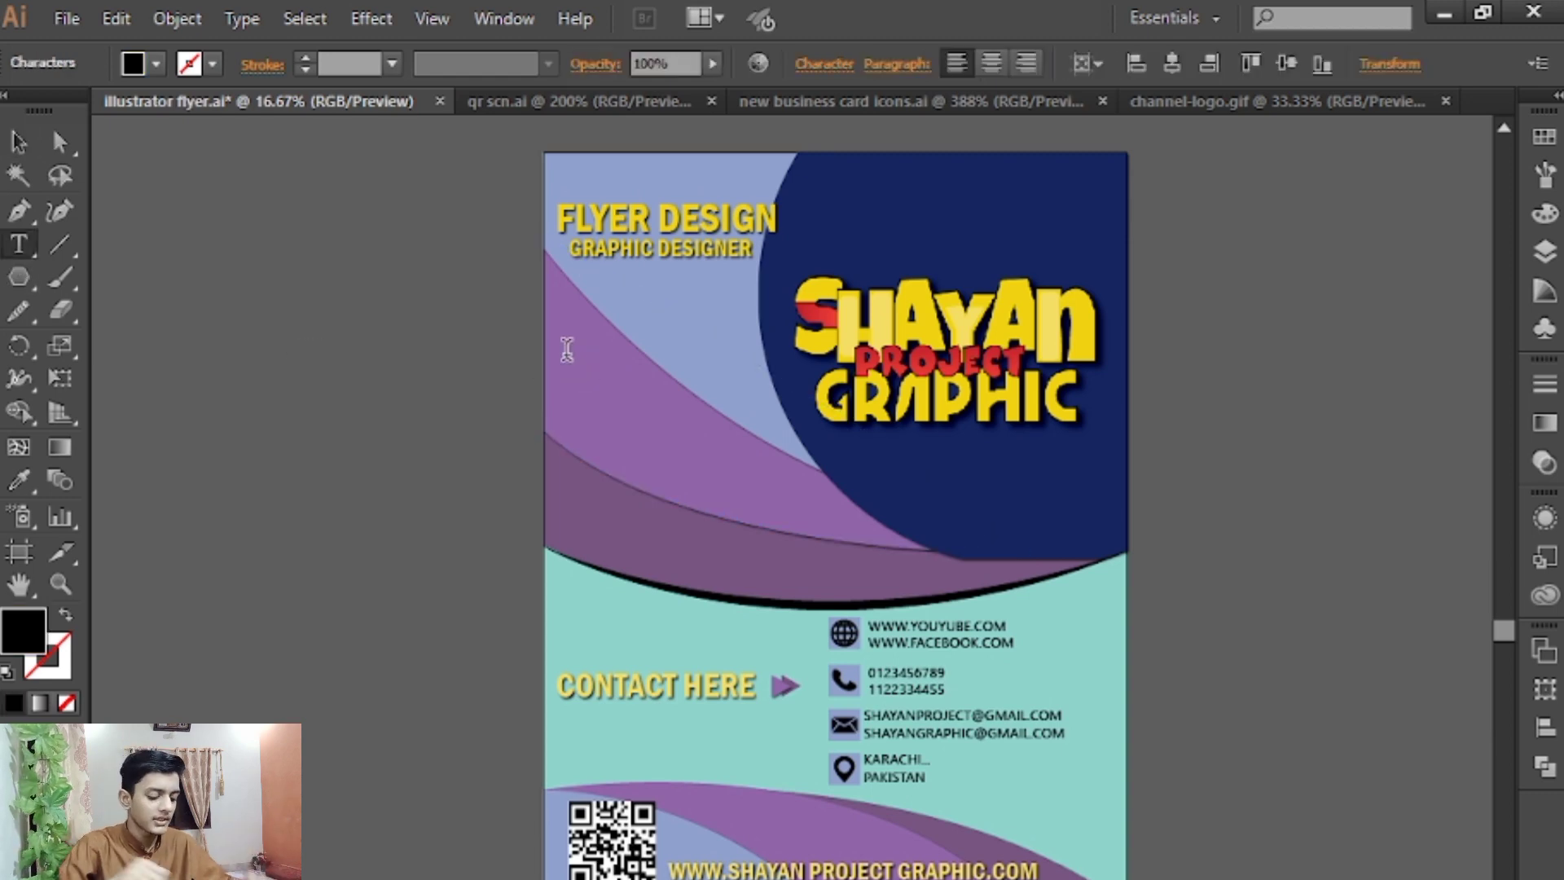
type("YOUR TAGLINE")
key("Escape")
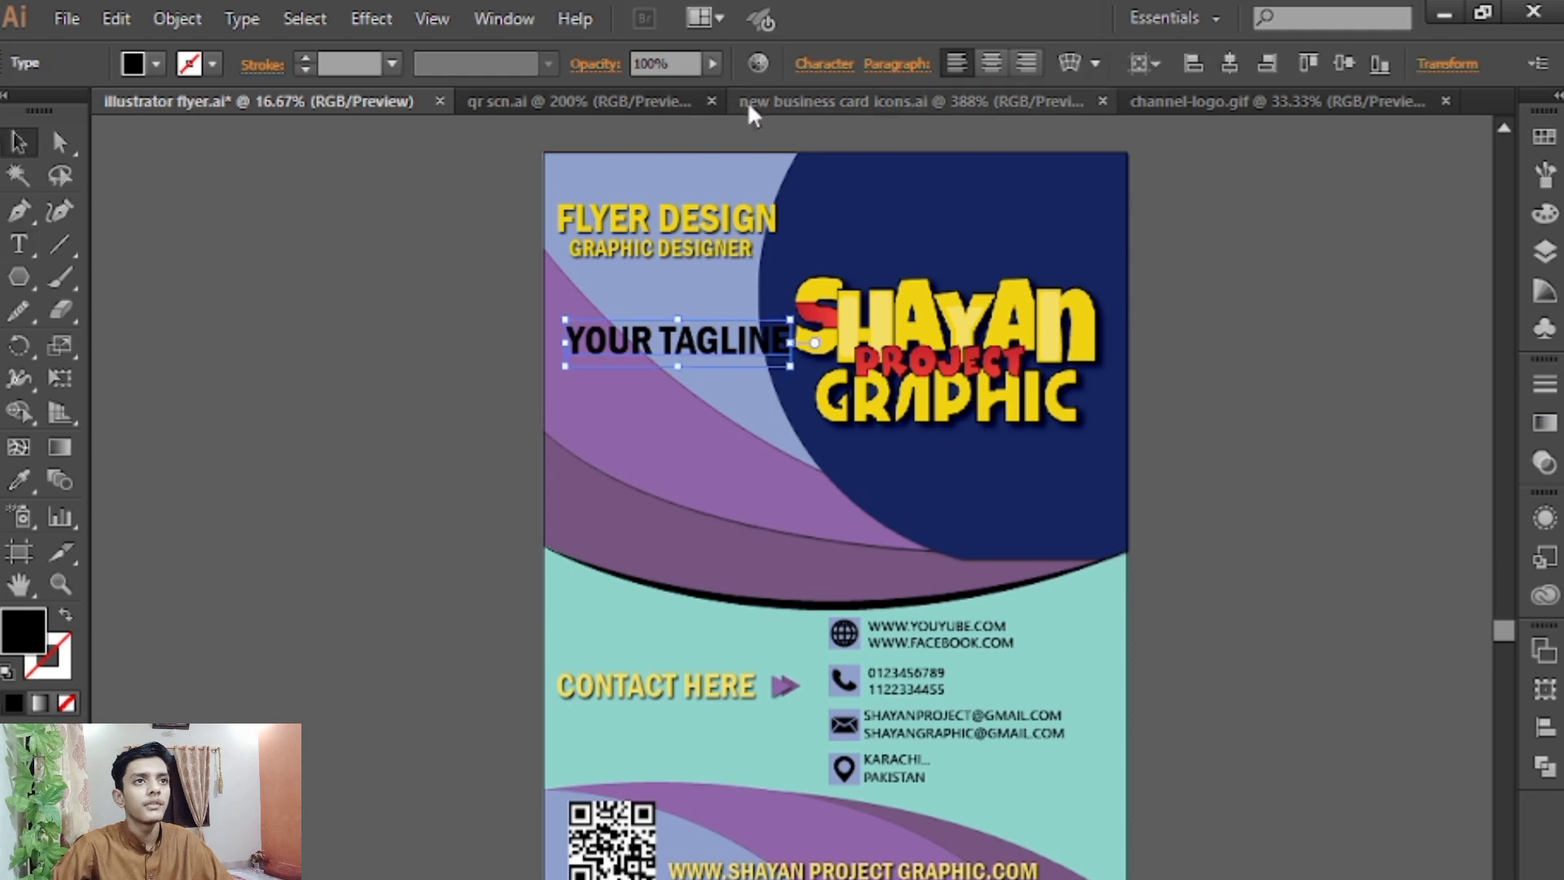
Set the YOUR TAGLINE font to Franklin Gothic Medium, then shrink and place the text within the flyer's edge, clear of the navy circle
left_click(824, 64)
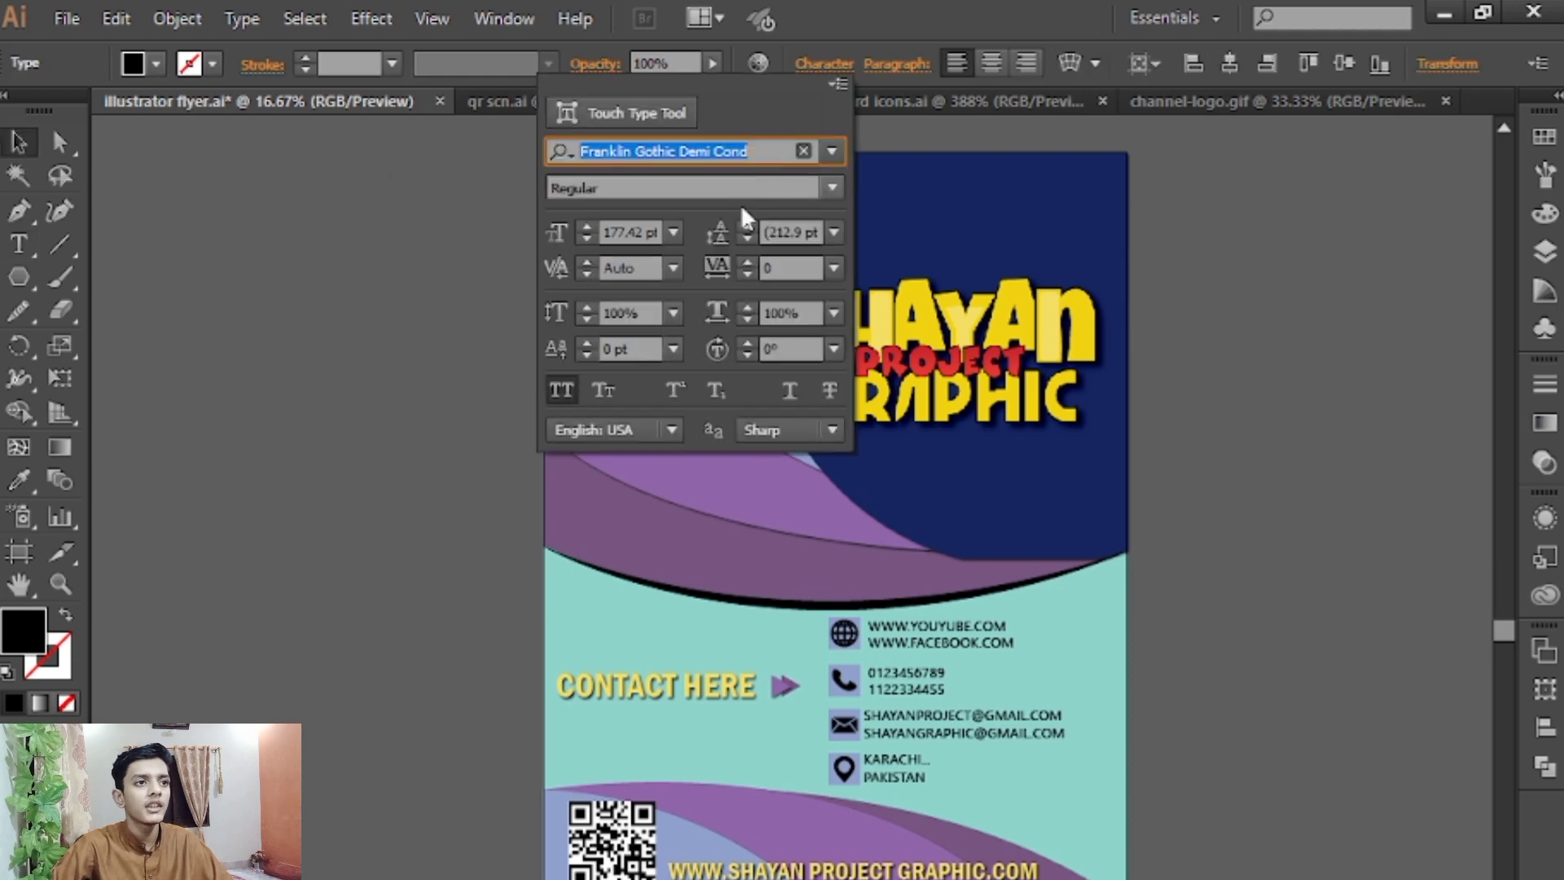
left_click(832, 151)
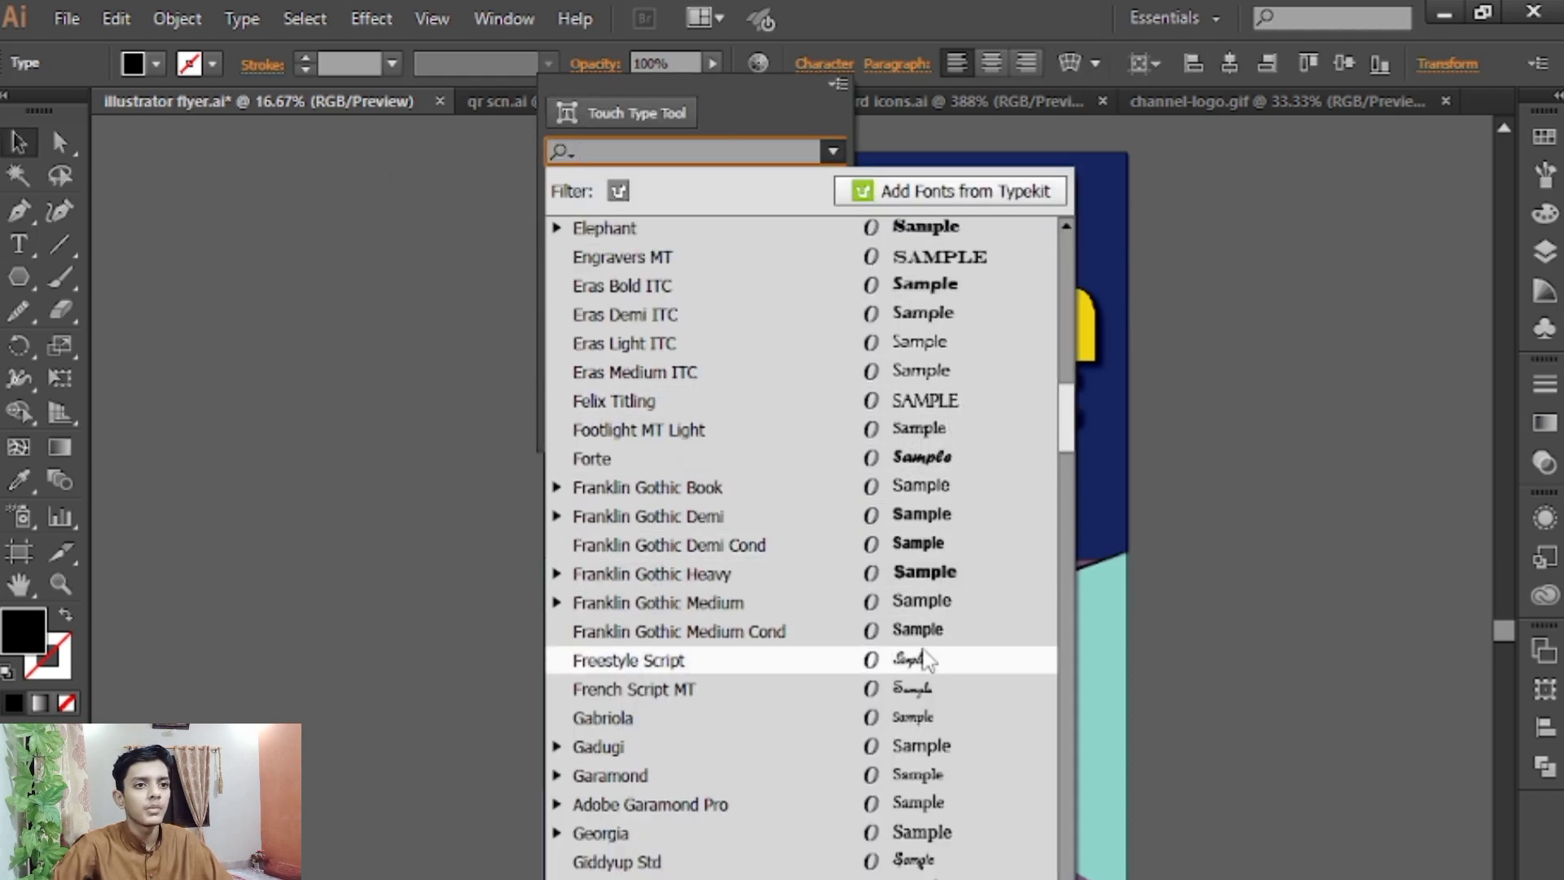
left_click(942, 604)
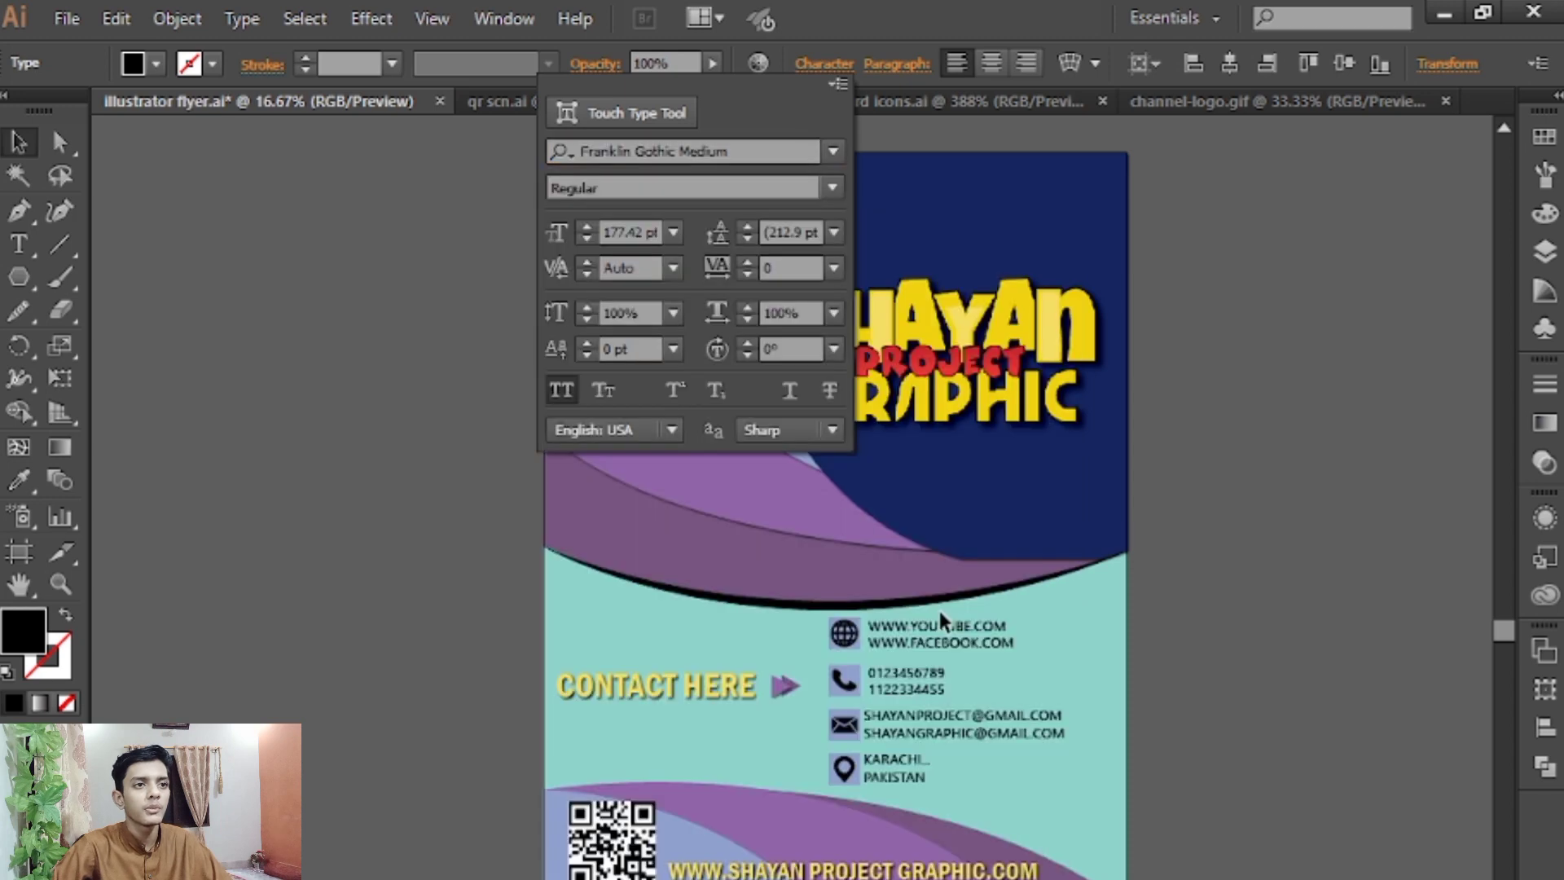
left_click(199, 419)
left_click(731, 350)
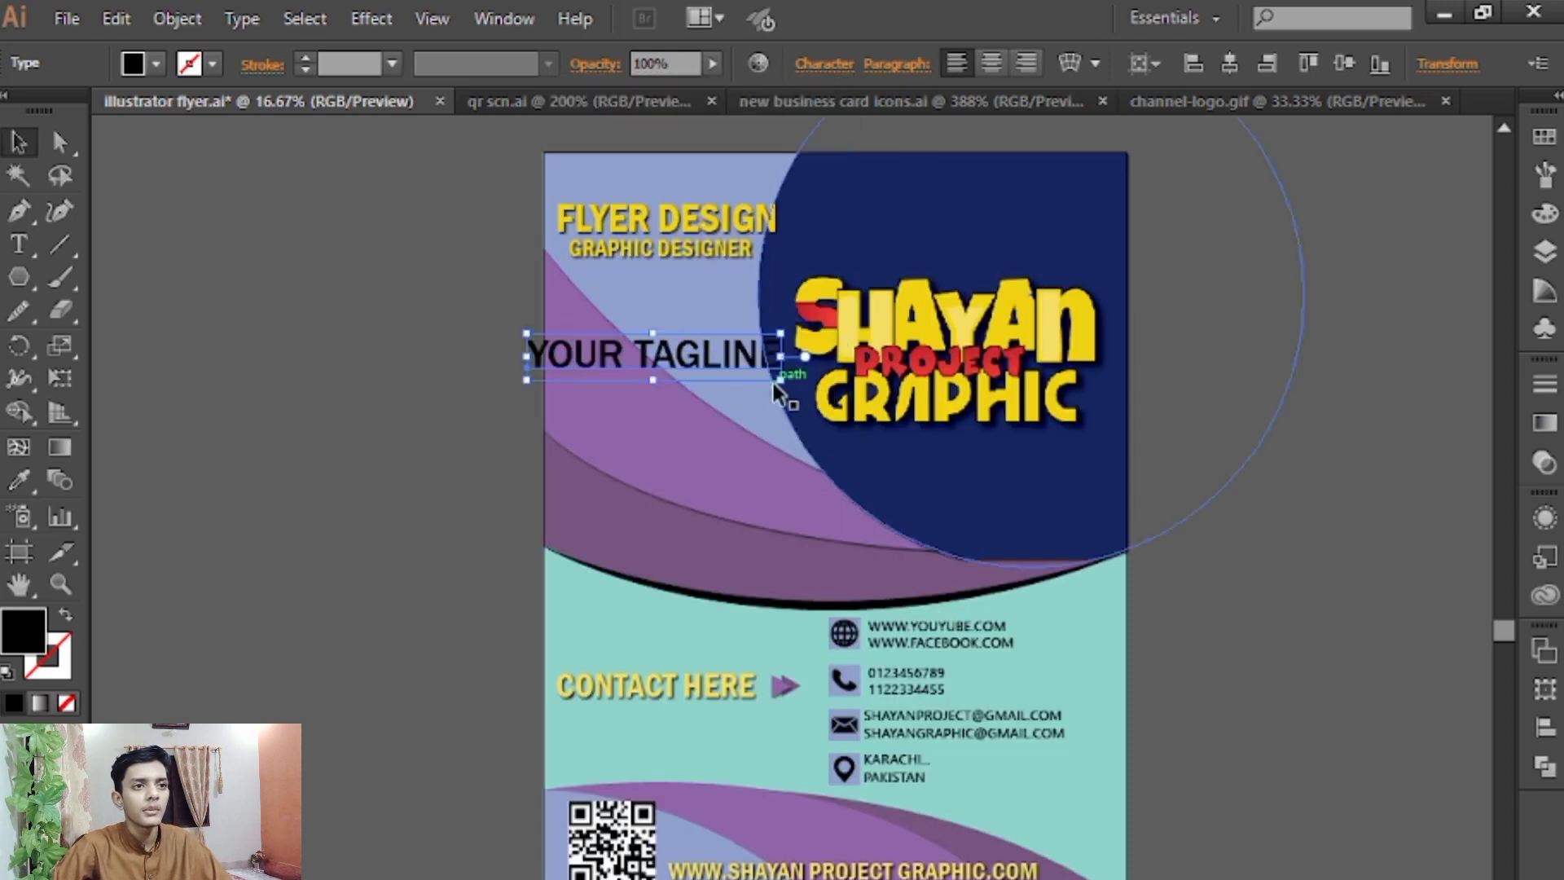
left_click_drag(780, 383, 741, 368)
Color YOUR TAGLINE with the light yellow sampled from the logo and apply a Drop Shadow to it
left_click(20, 479)
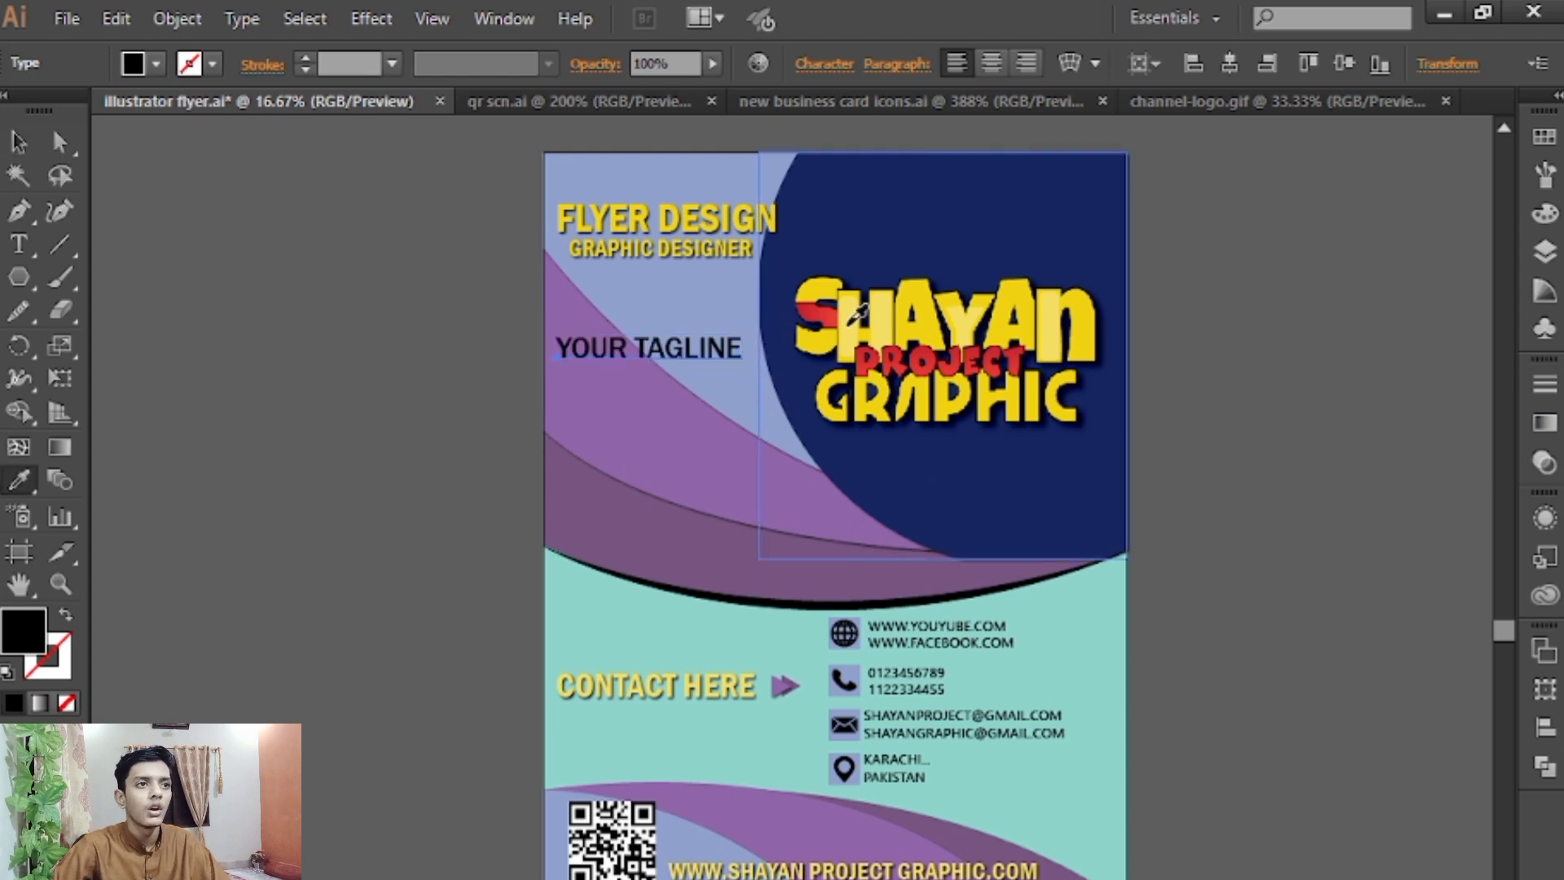
left_click(852, 317)
left_click(371, 18)
mouse_move(489, 328)
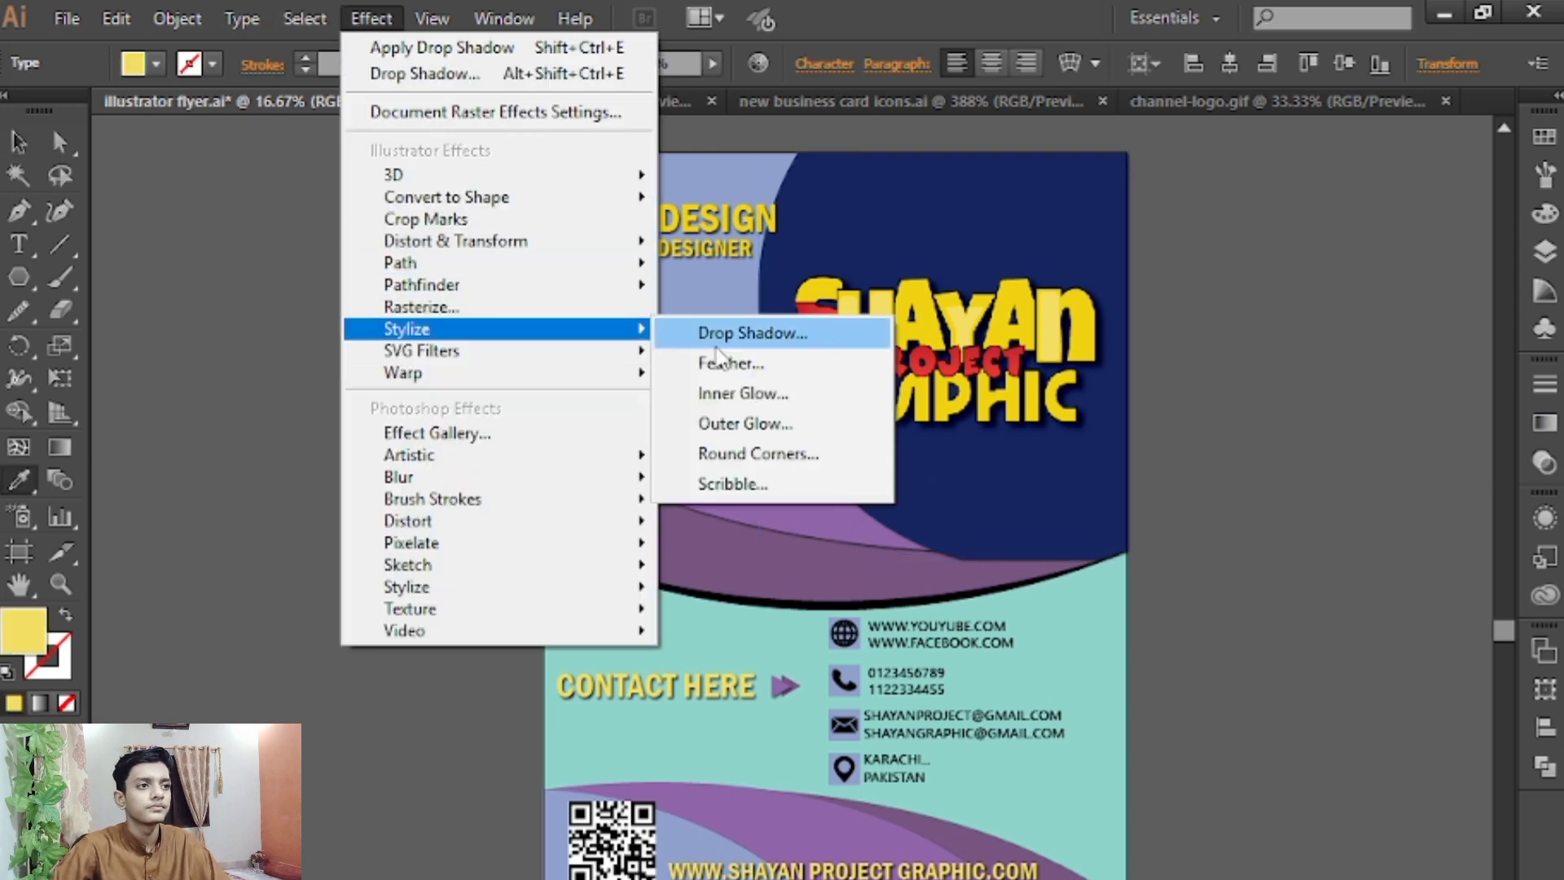
left_click(725, 333)
left_click(303, 514)
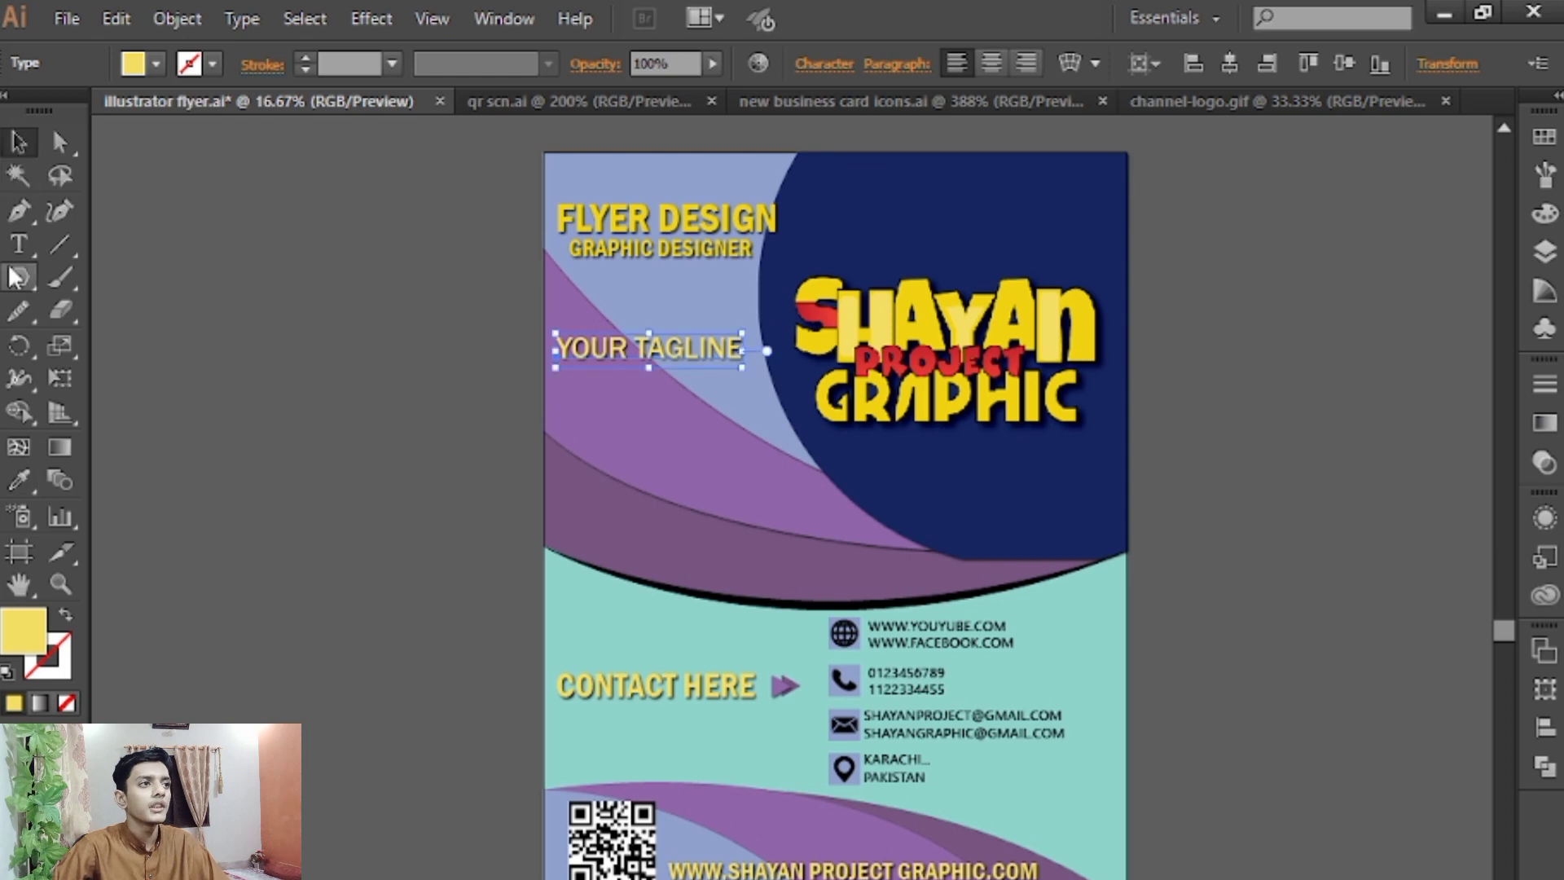
Add a six-line services text beside the flyer reading LOGO DESIGN, BUSINESS CAED, GRAPHIC DESIGN, RAMADAN GRETTING, FLYER DESIGN and CANVA TUTORIAL
left_click(18, 243)
left_click(277, 395)
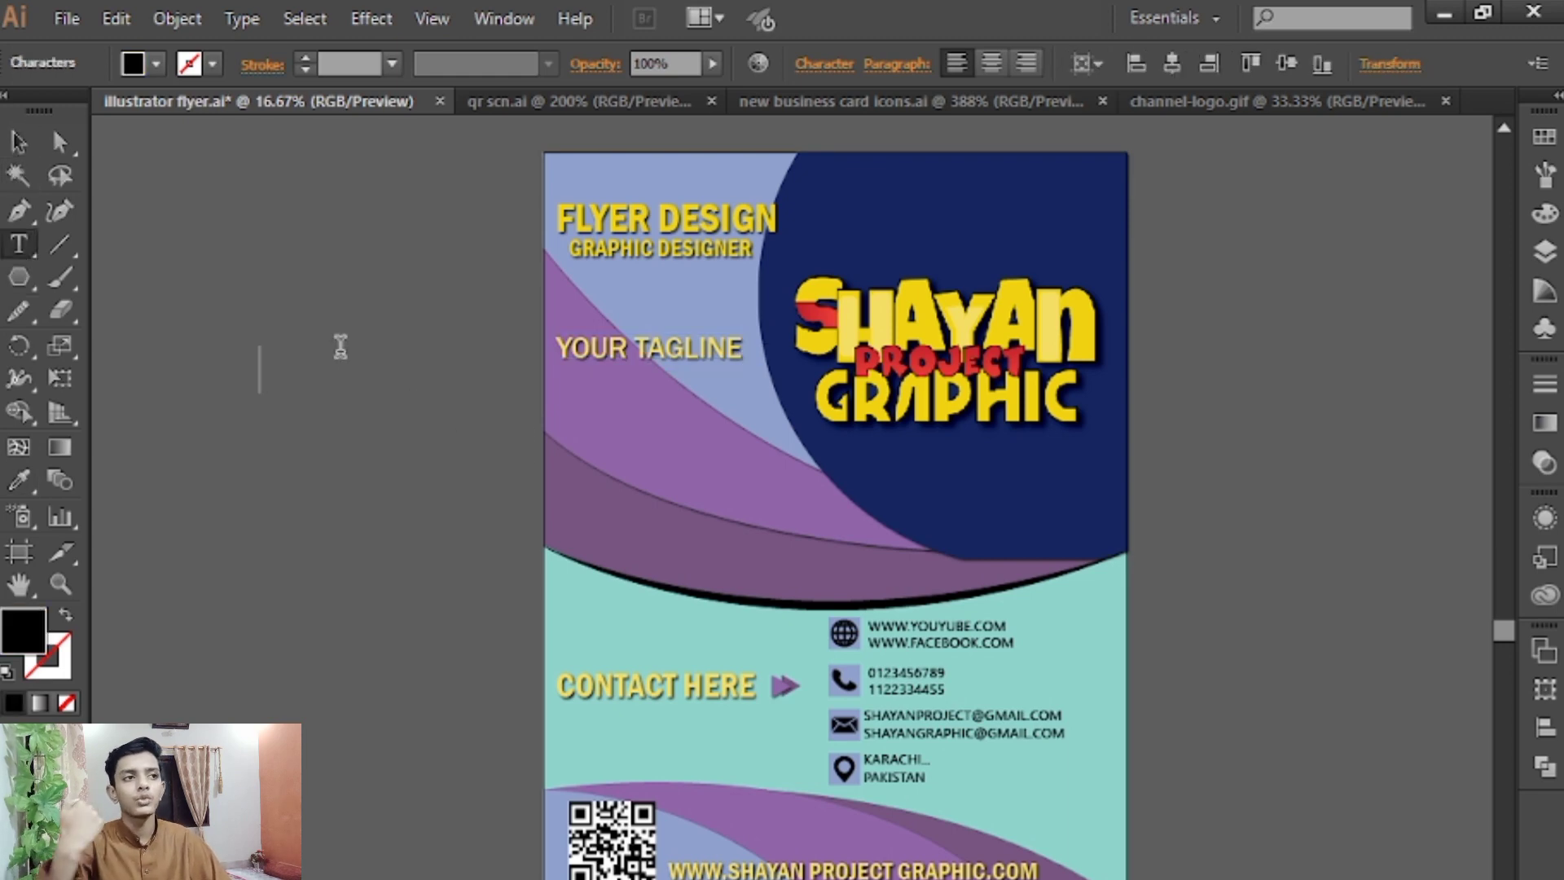
type("L")
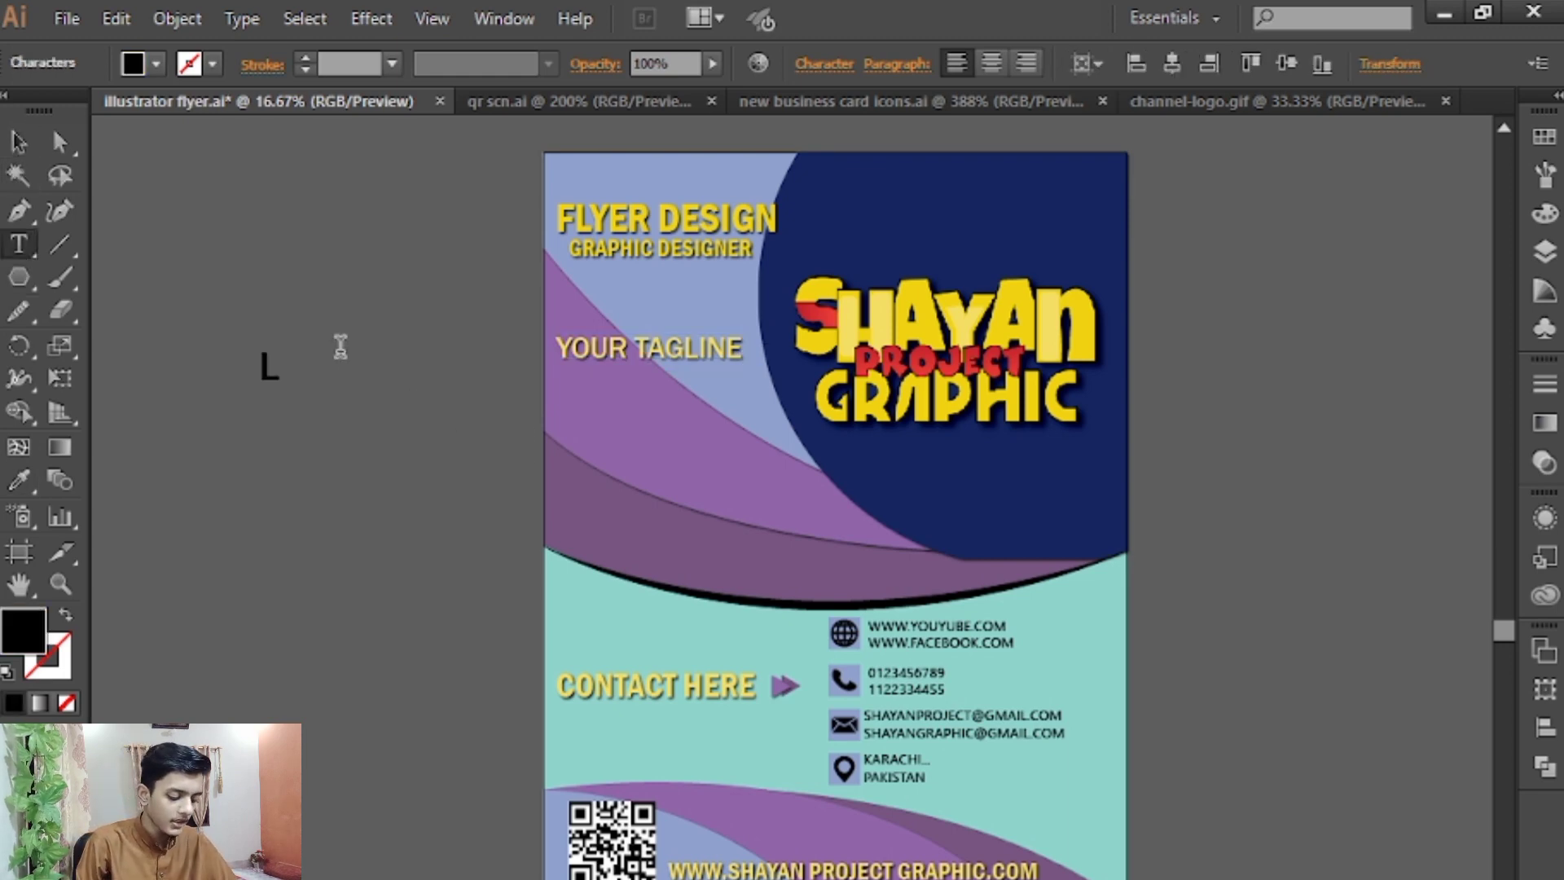
type("OGO DESIGN")
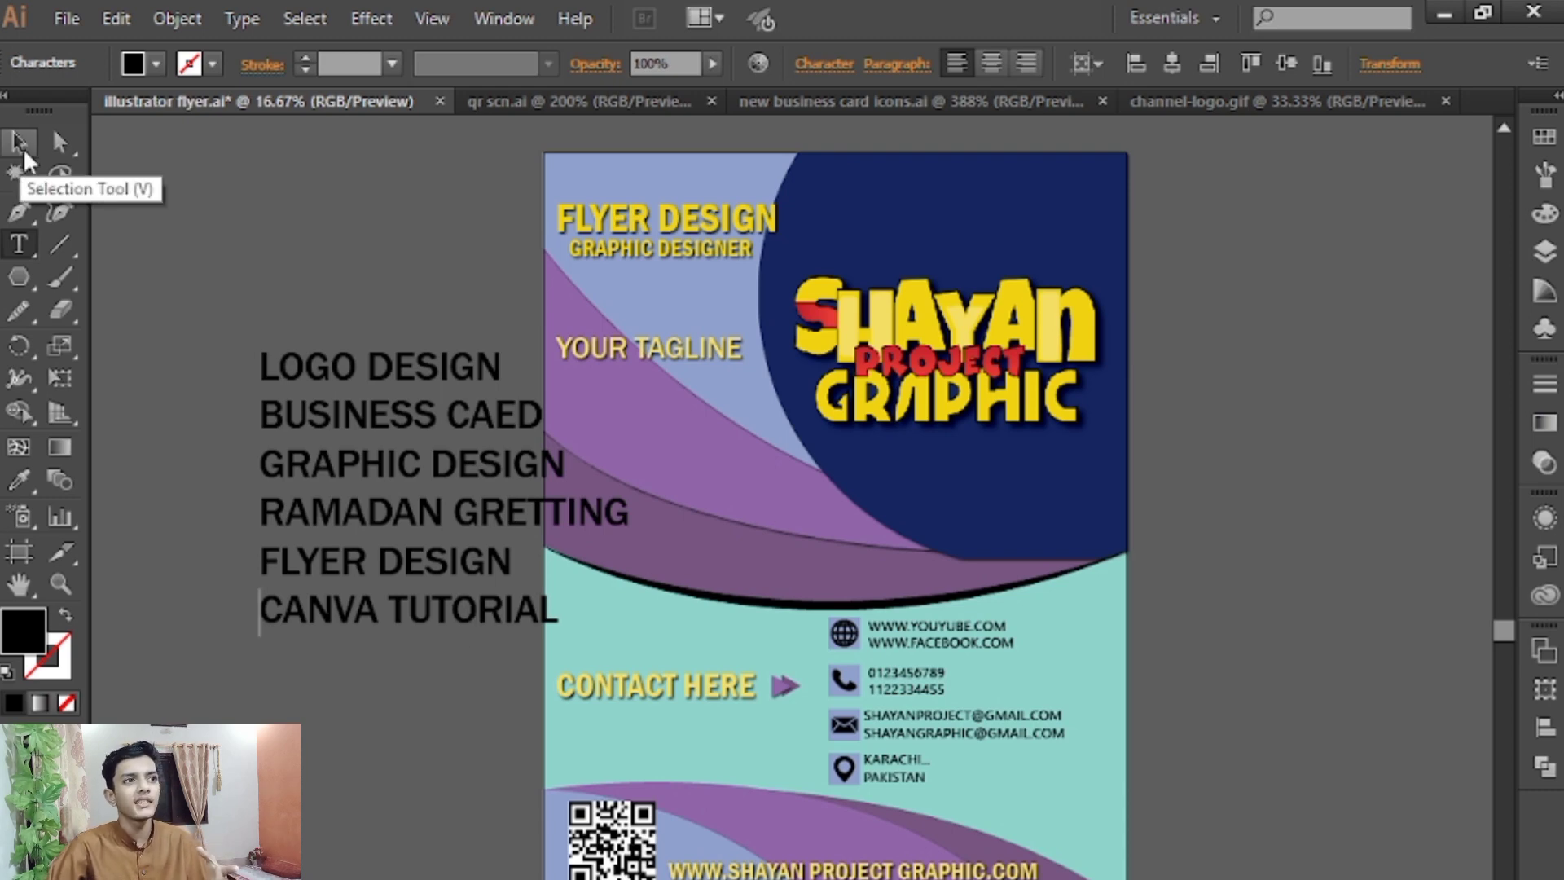
left_click(25, 153)
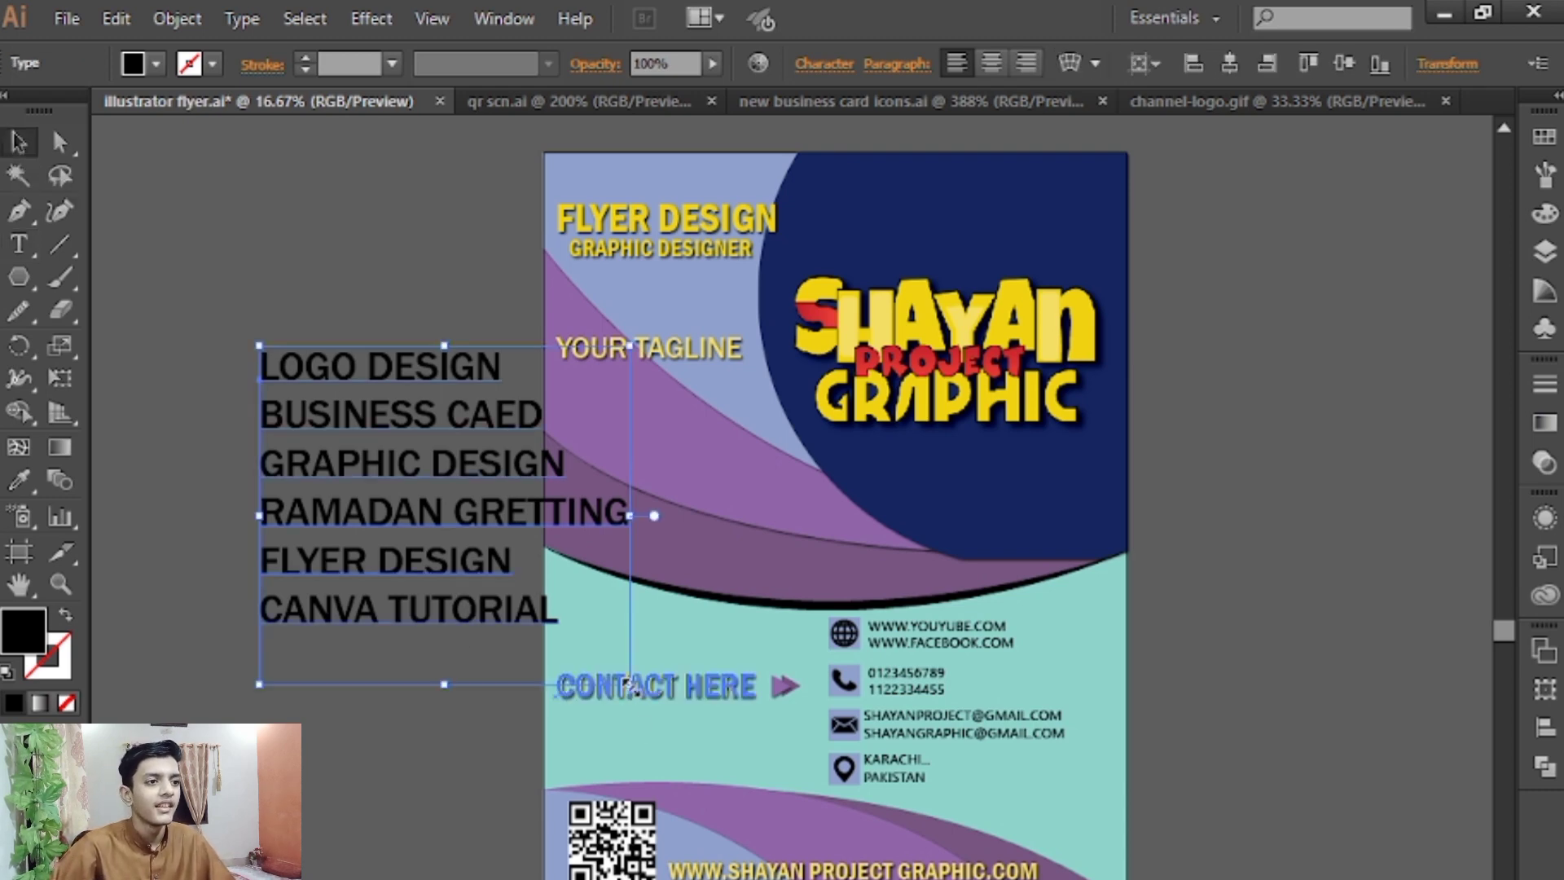
left_click(395, 660)
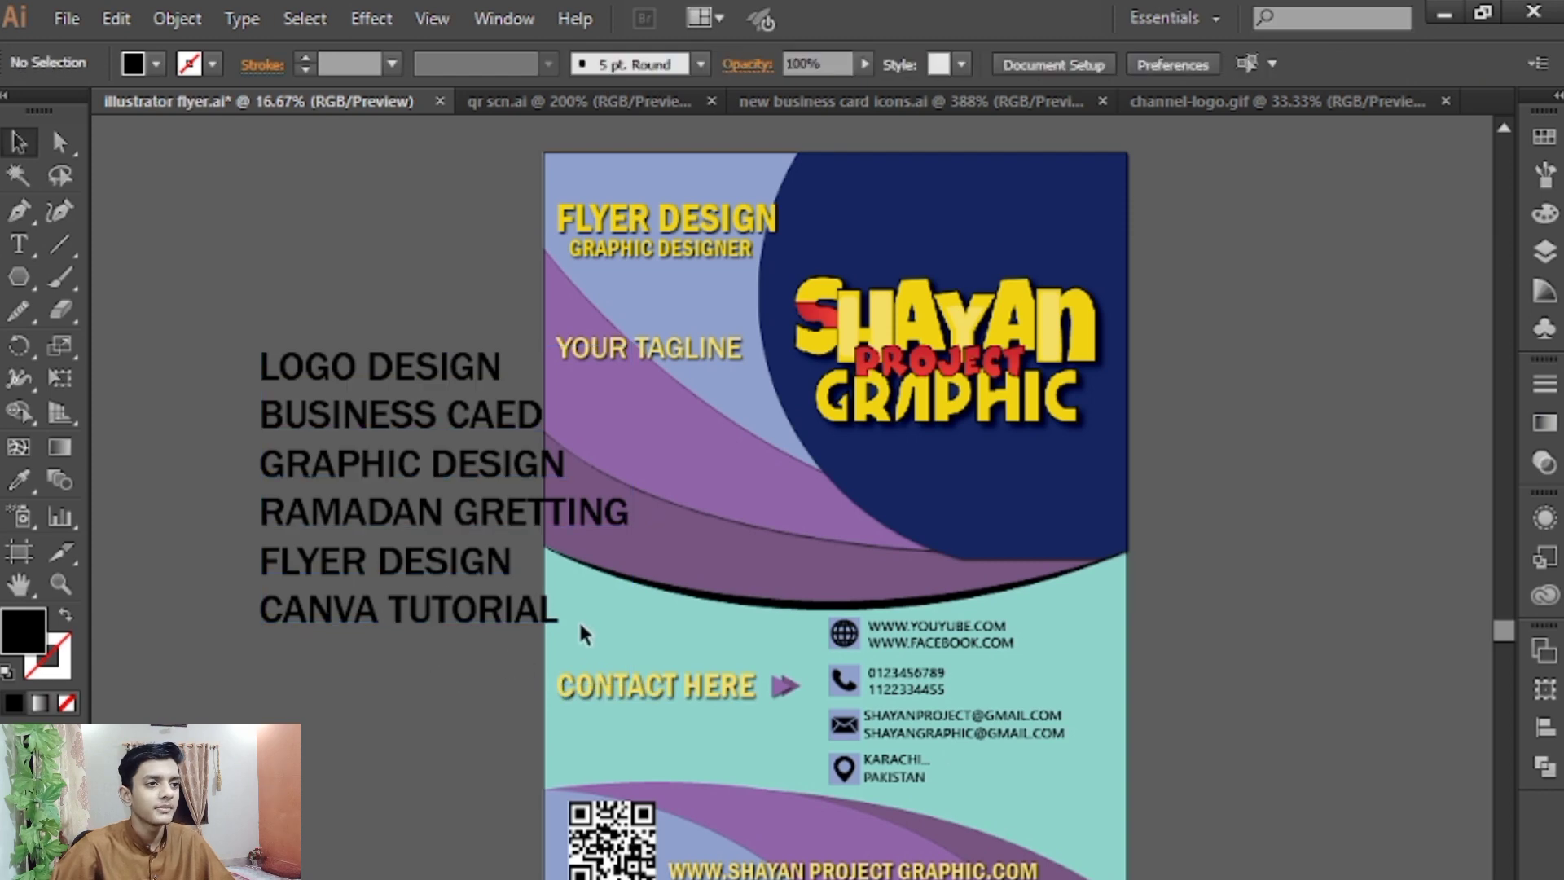
Scale down the services list and move it onto the purple bands beneath YOUR TAGLINE
left_click(290, 421)
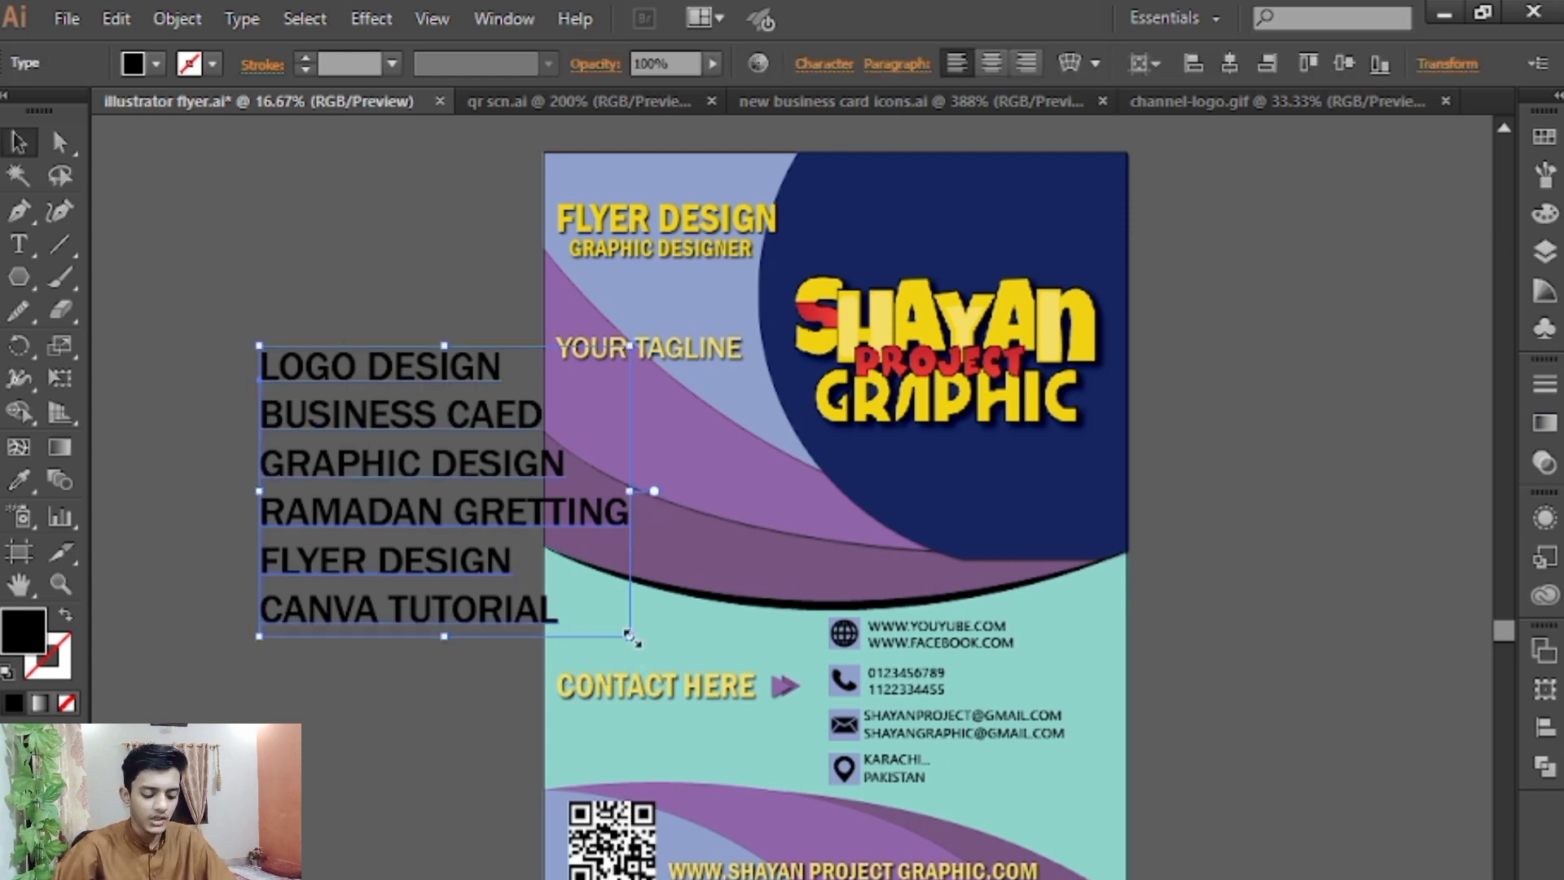
left_click_drag(630, 635, 539, 564)
left_click_drag(447, 400, 728, 418)
Copy the contact web address text's formatting to the services list, then enlarge the list and align it beneath YOUR TAGLINE
left_click(19, 480)
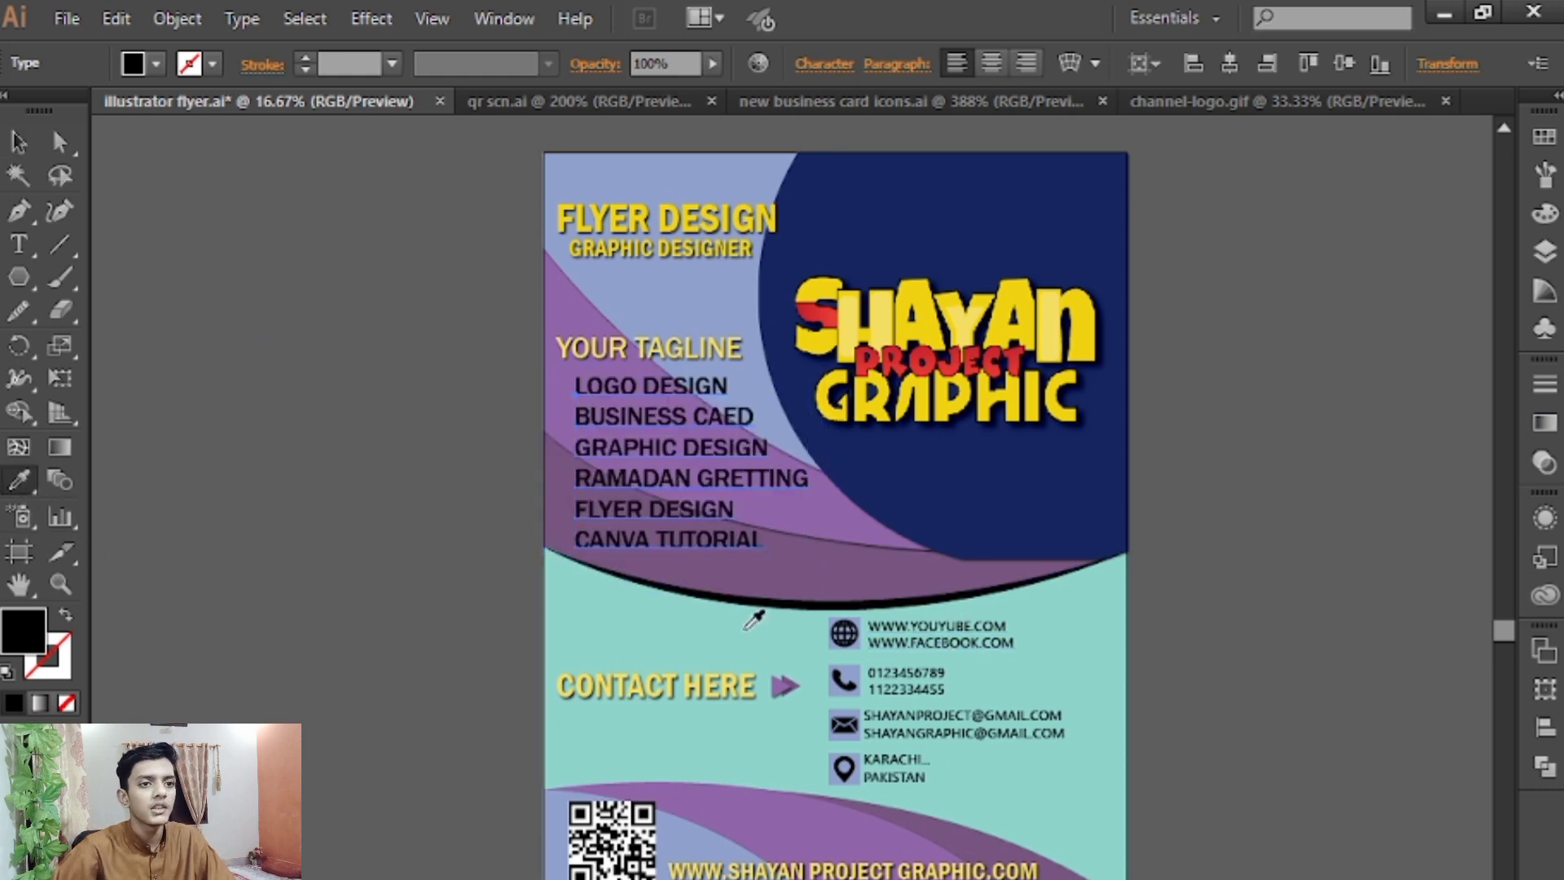
left_click(876, 627)
left_click(18, 143)
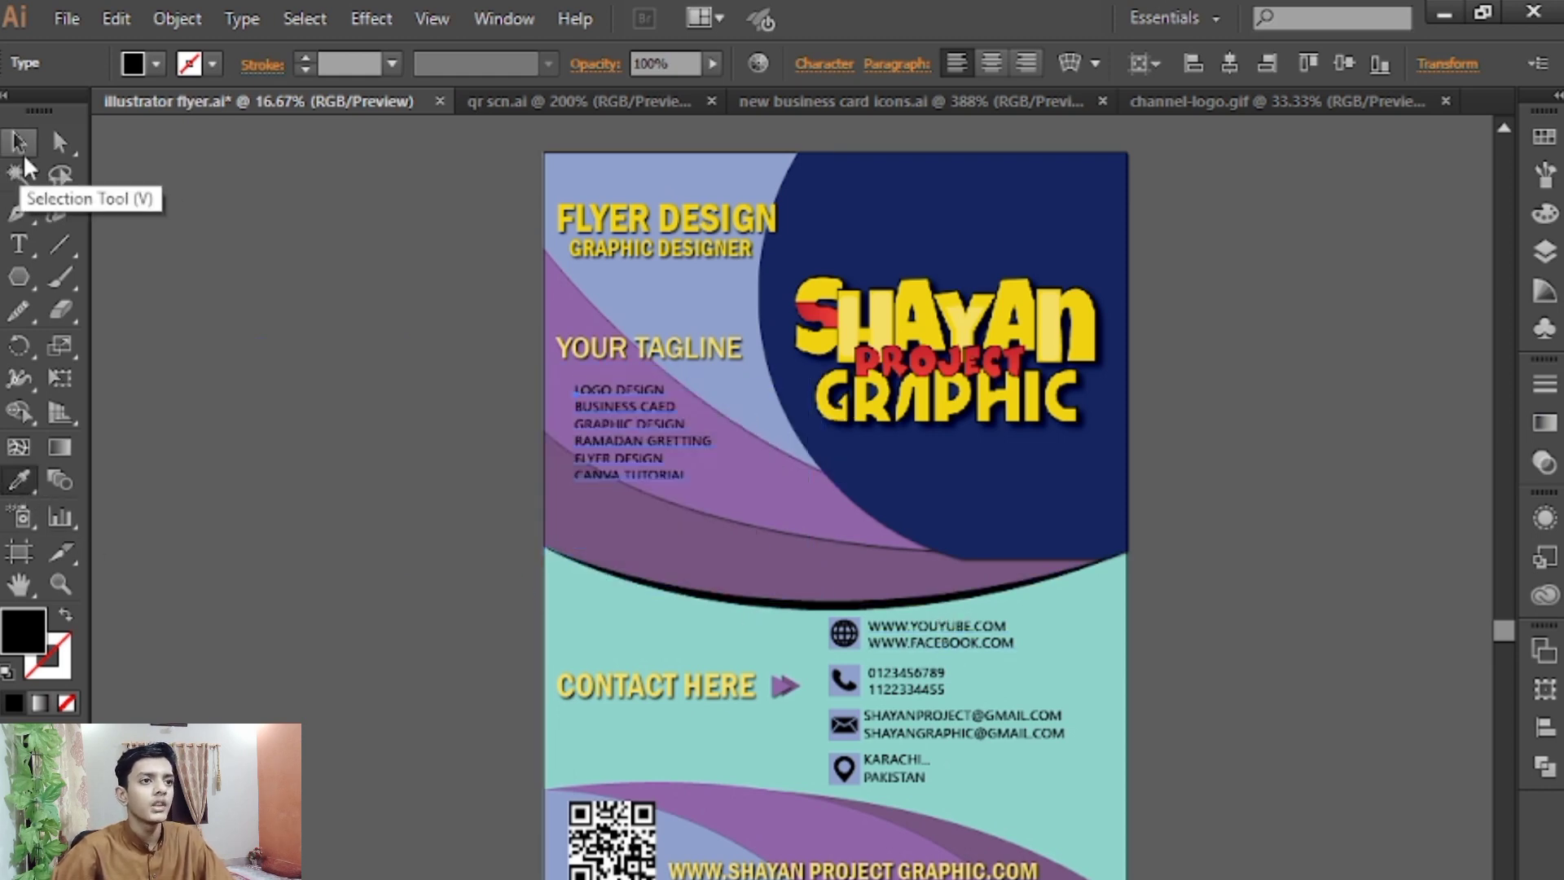
left_click_drag(717, 486, 823, 565)
left_click_drag(765, 492, 751, 491)
left_click(321, 436)
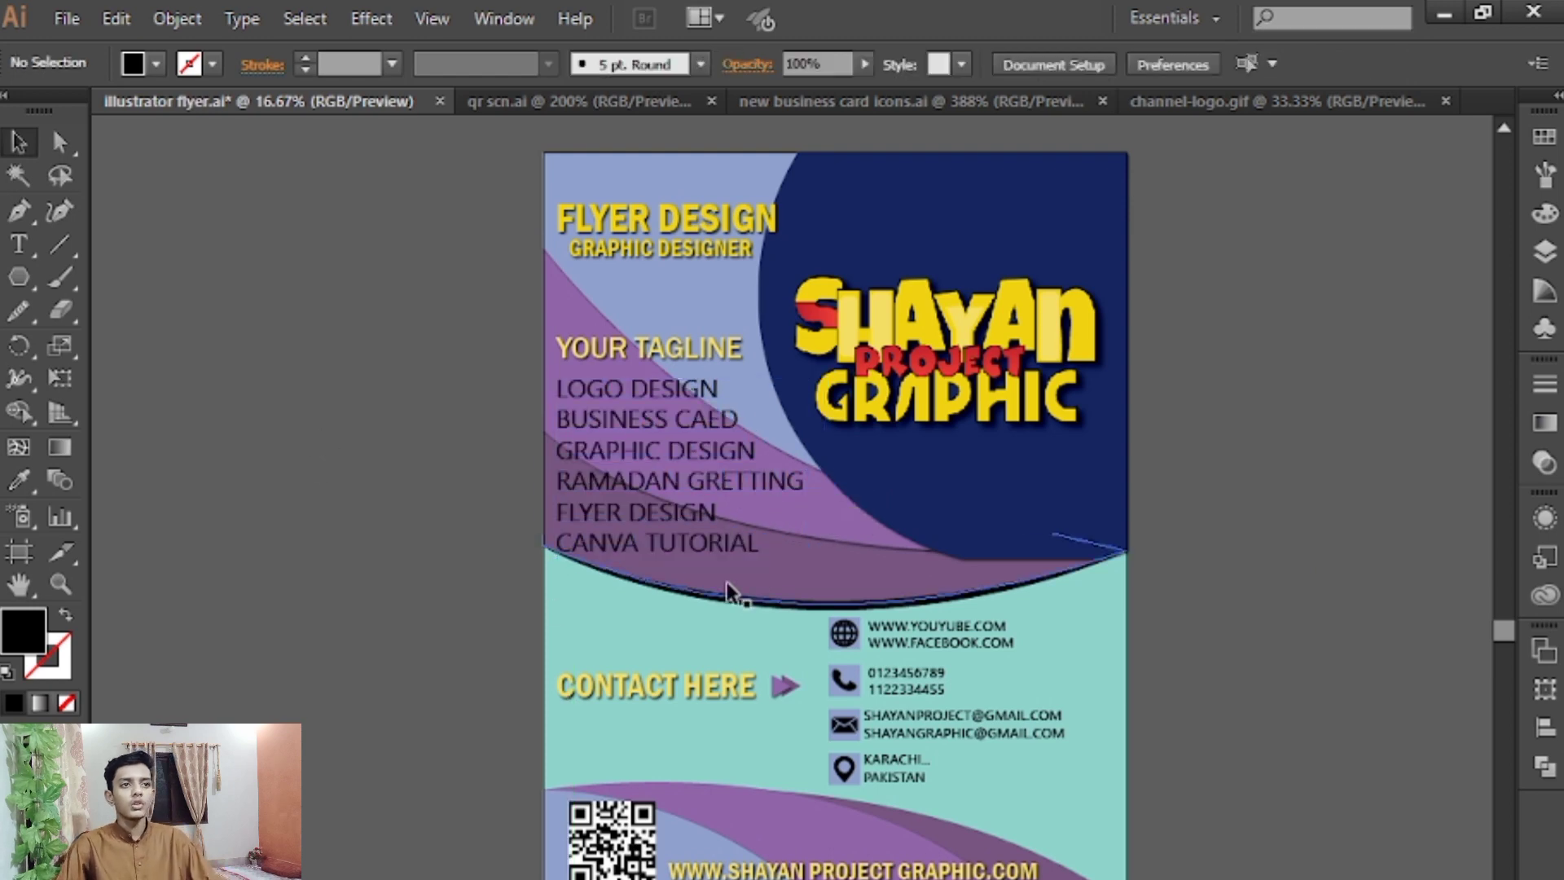
Try the logo's light yellow, white and black as fills for the services list
left_click(663, 458)
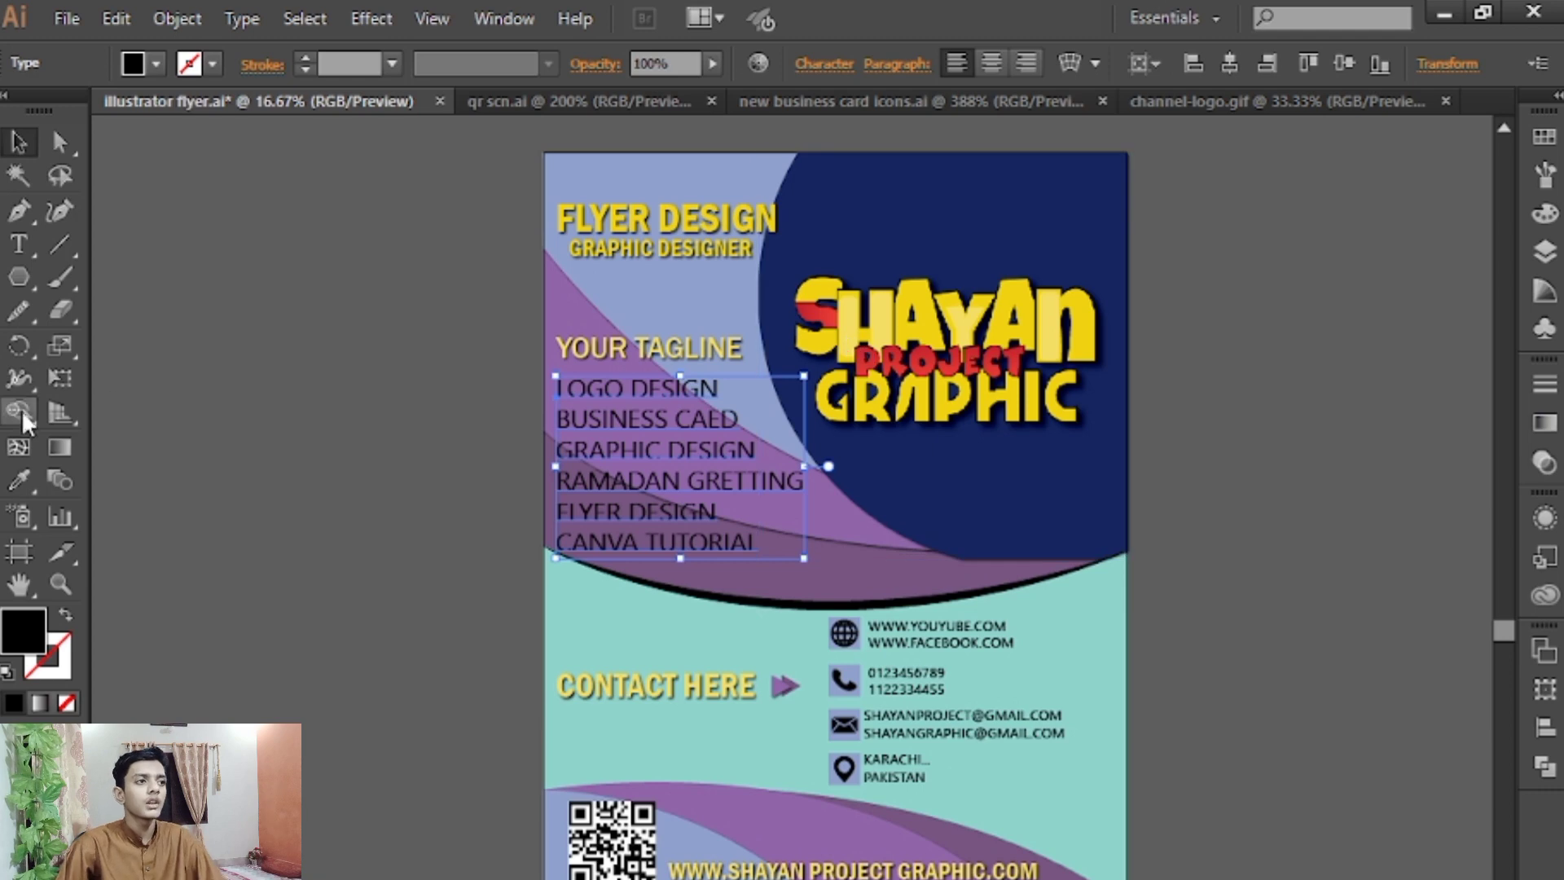
left_click(21, 485)
left_click(1043, 324)
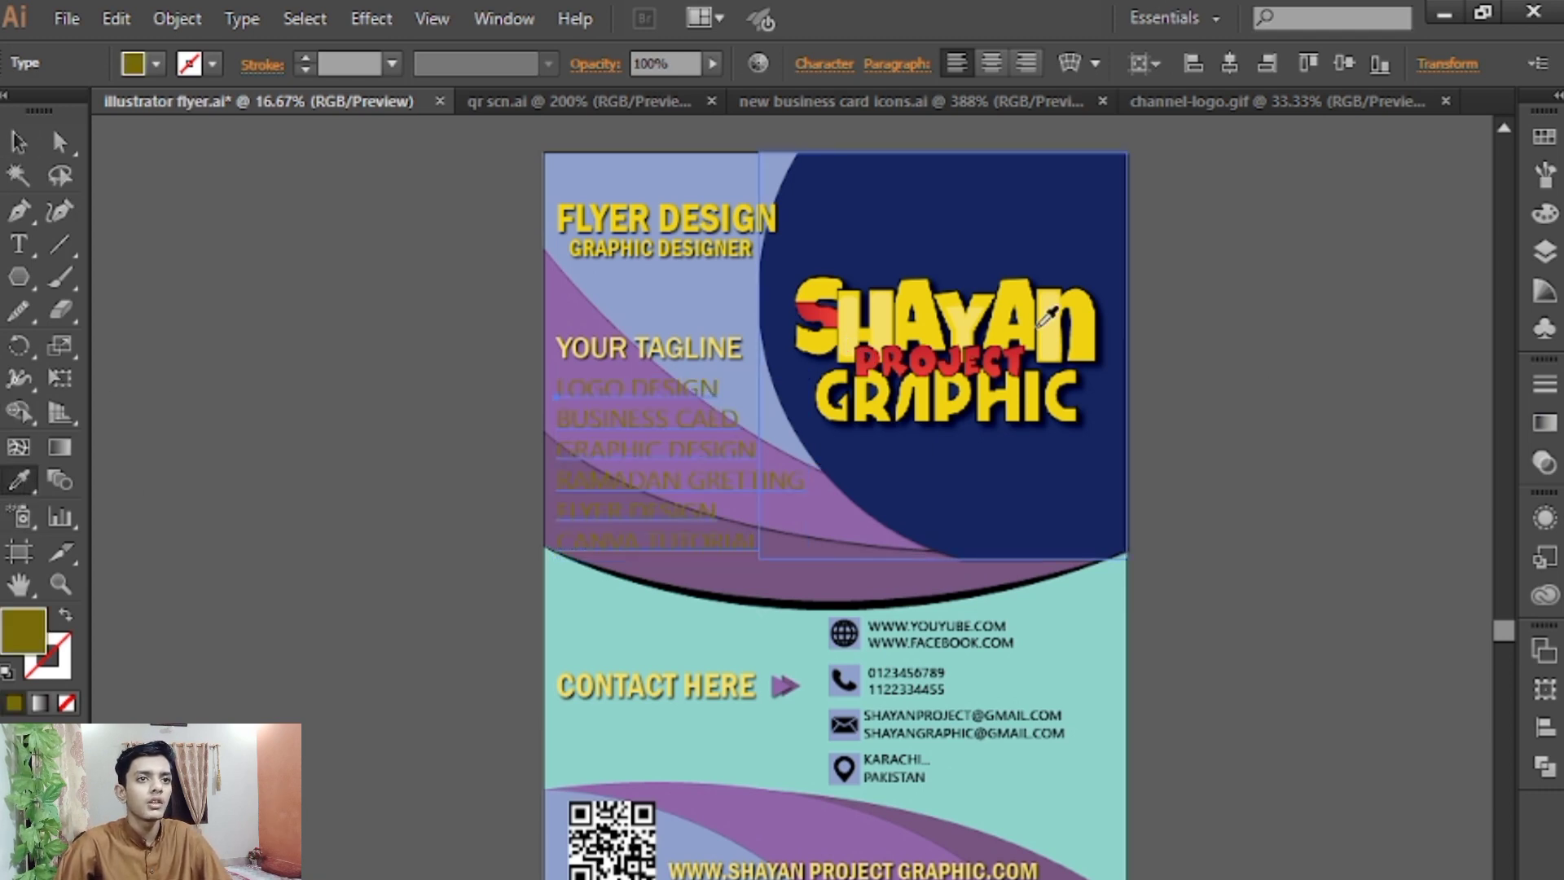
left_click(1046, 326)
left_click(19, 142)
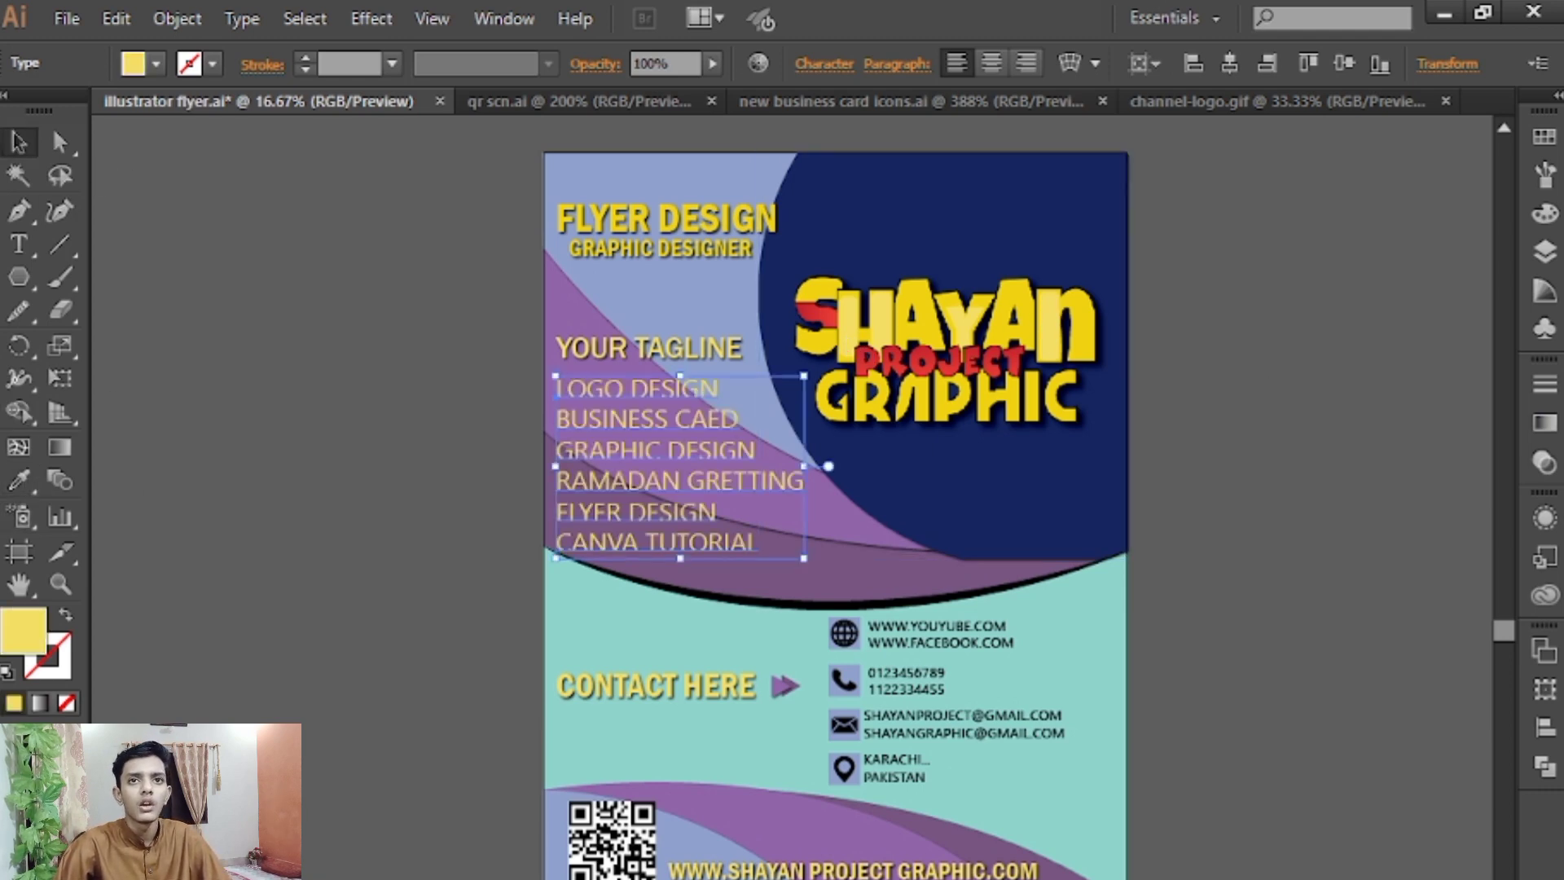
left_click(1547, 216)
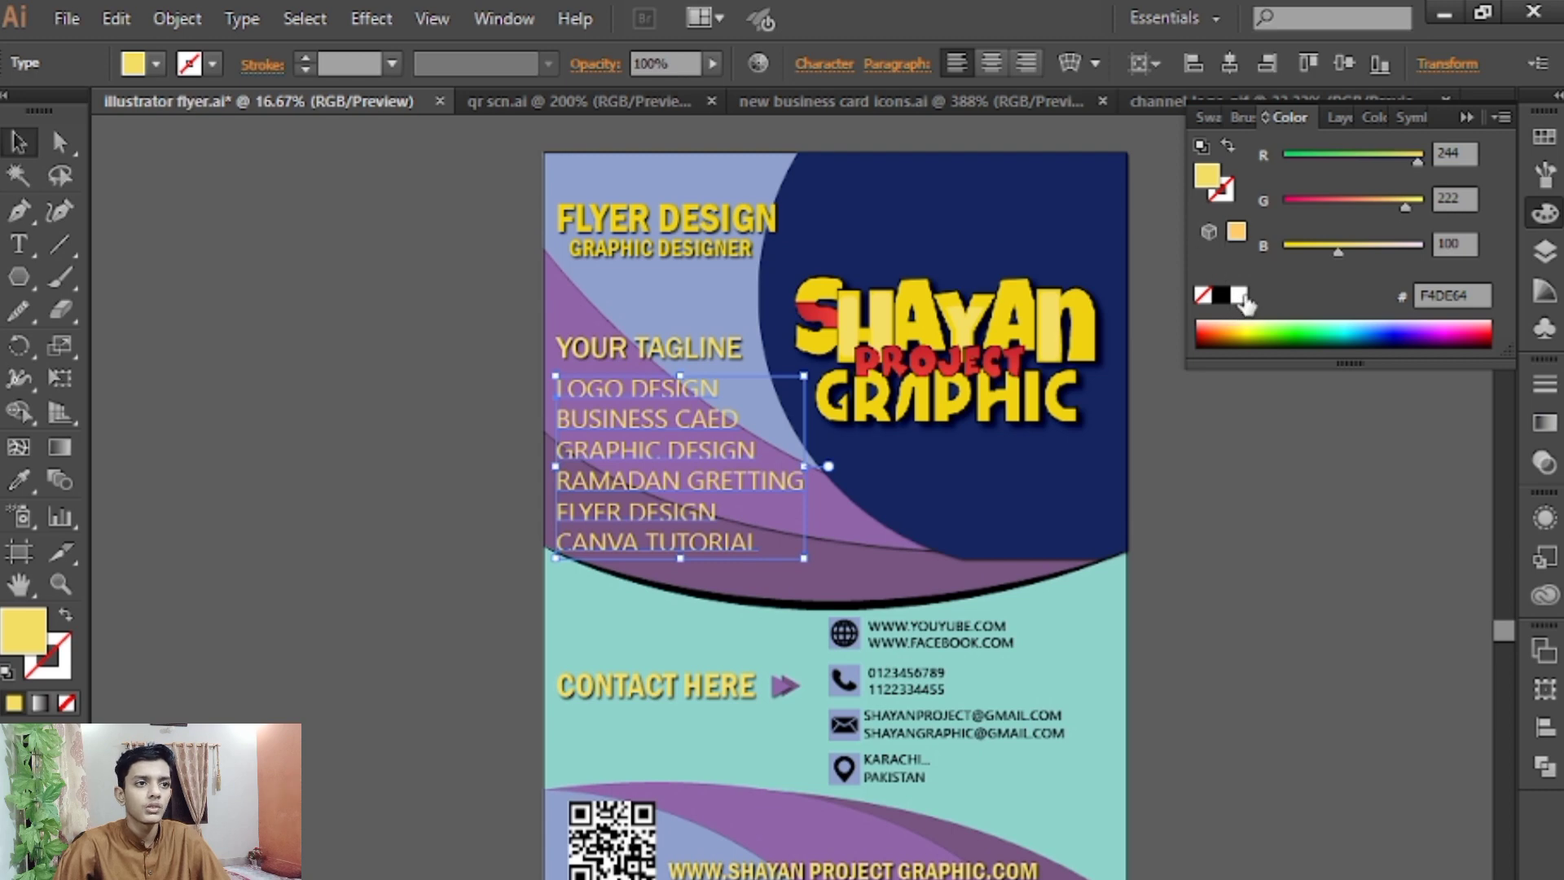
left_click(1239, 297)
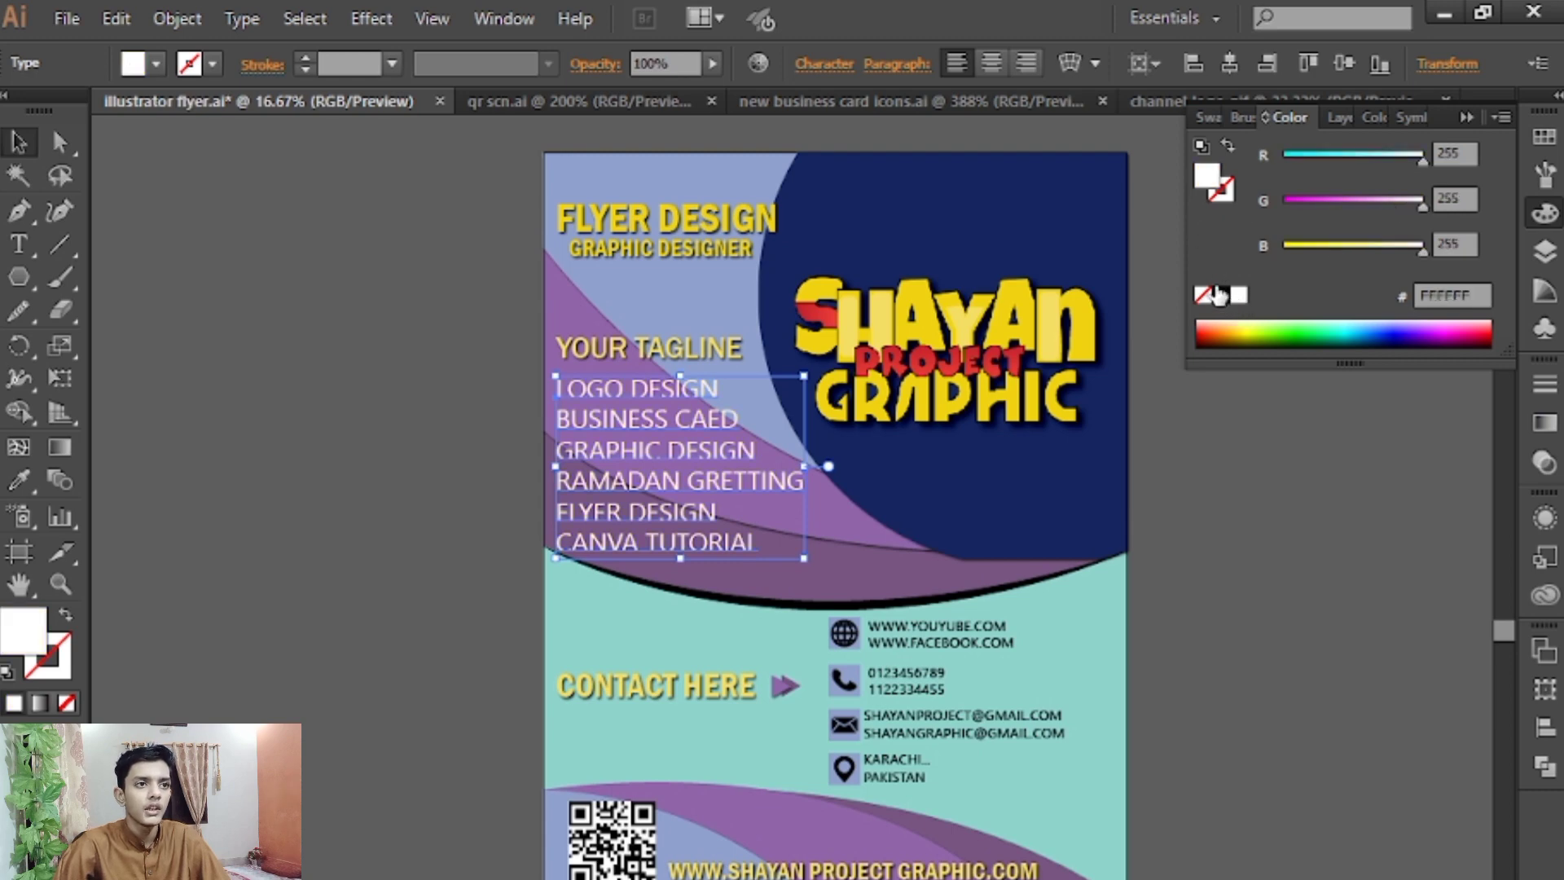
left_click(1220, 295)
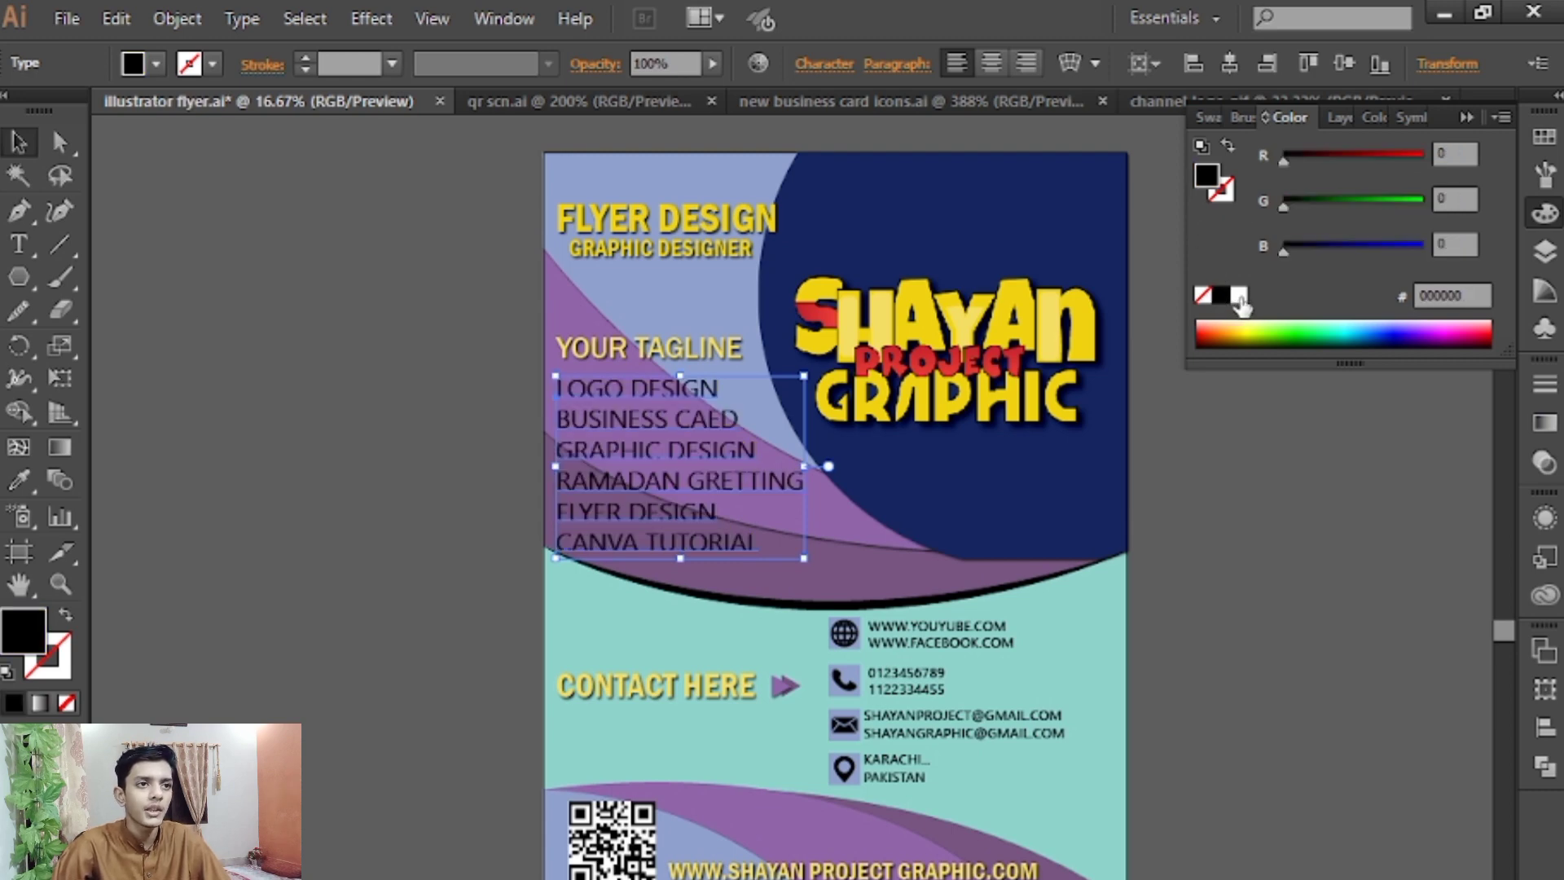
Change the services list font to Franklin Gothic Demi
left_click(821, 63)
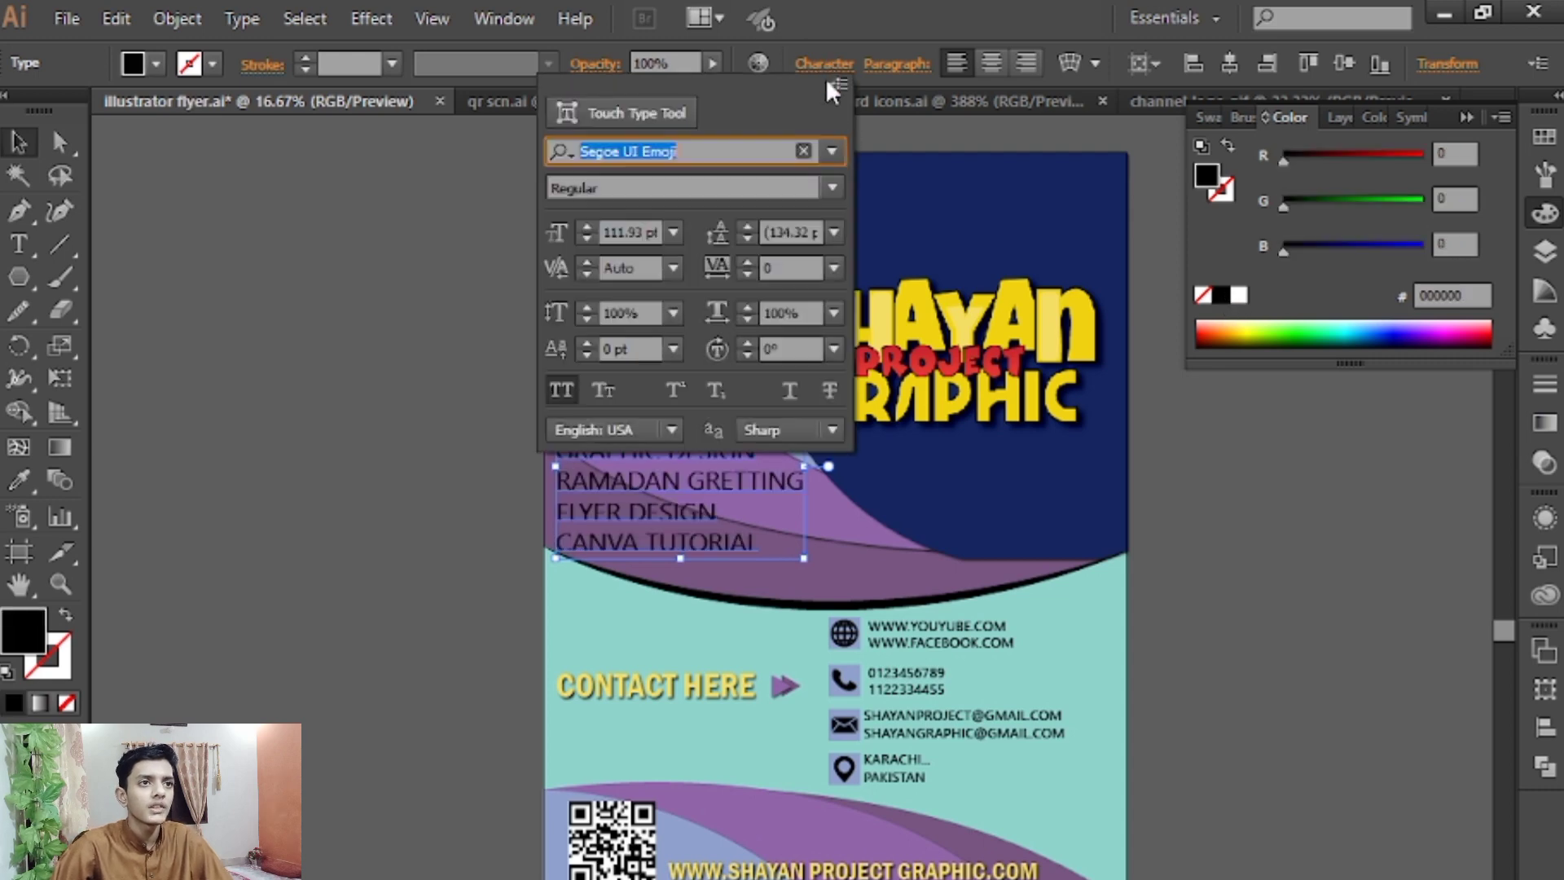
left_click(832, 153)
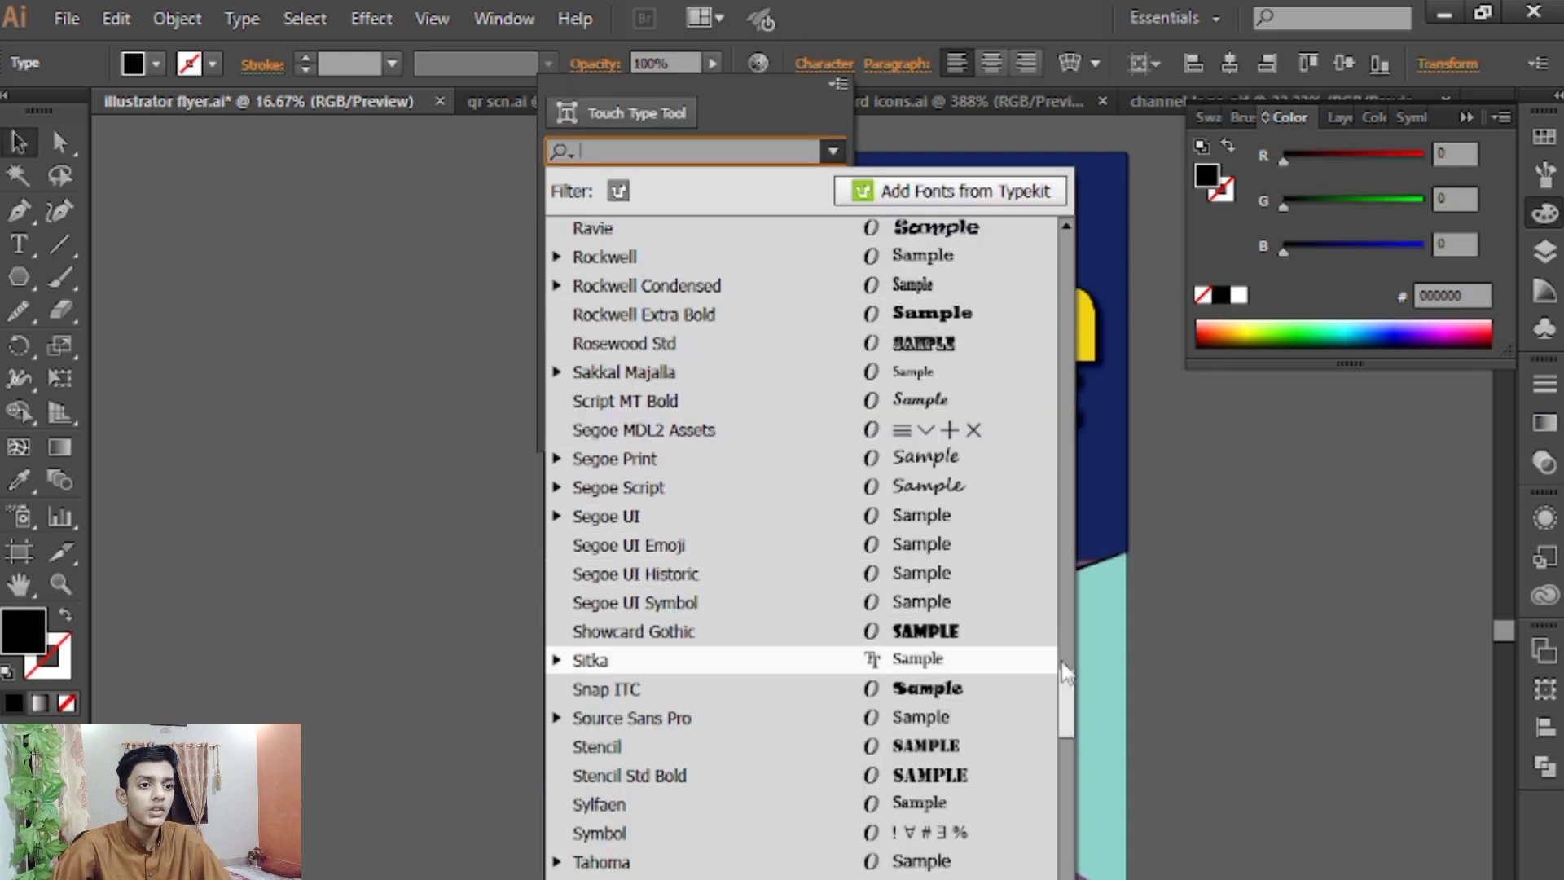
left_click_drag(1067, 692, 1077, 403)
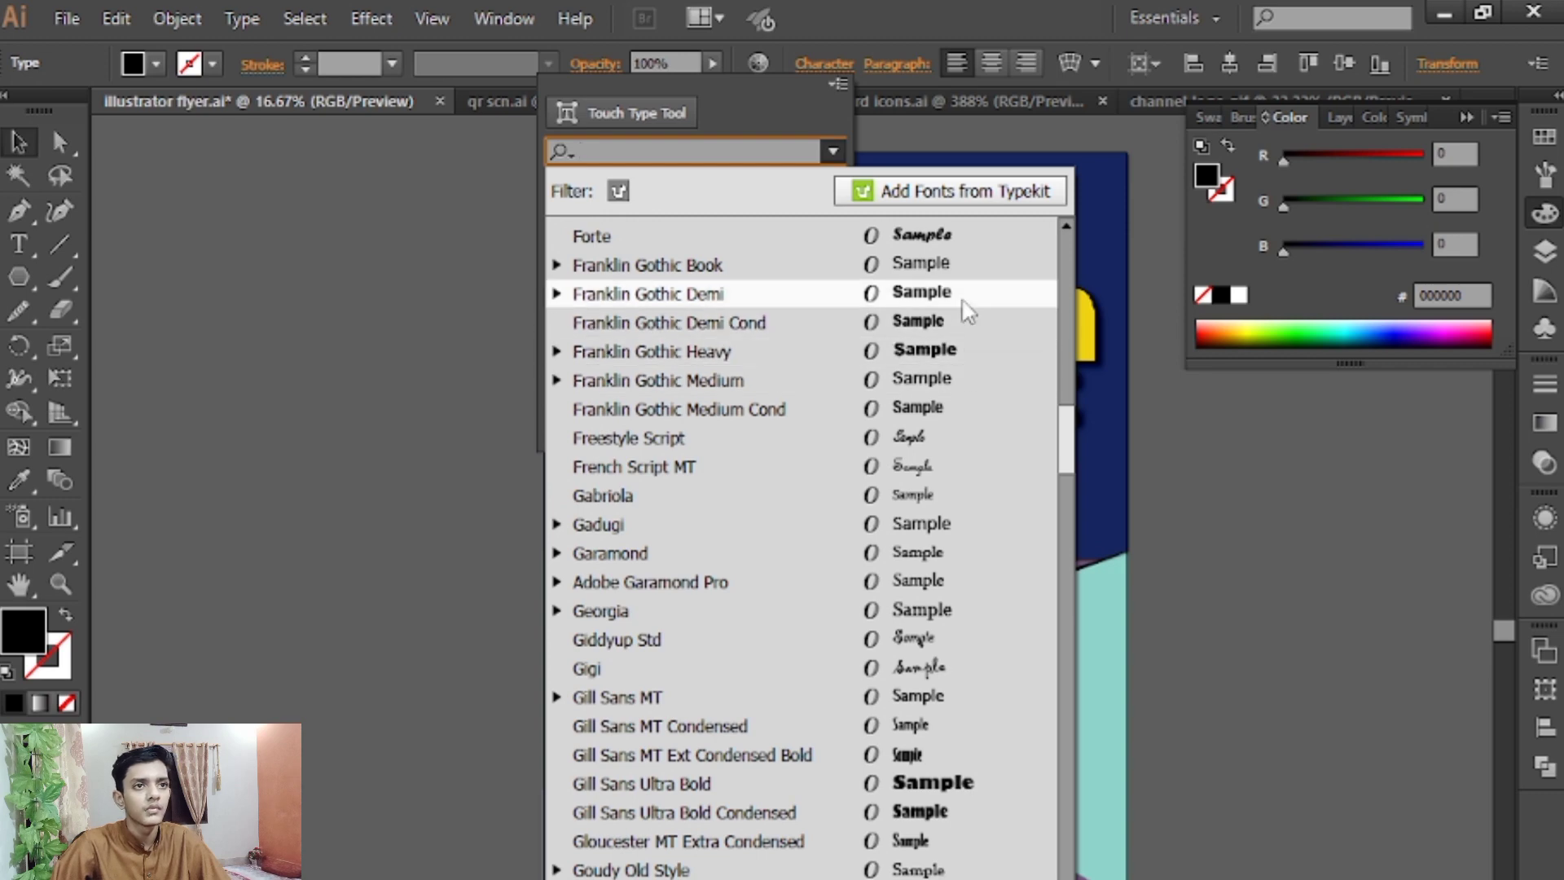
left_click(963, 285)
left_click(477, 495)
left_click(477, 496)
key("space")
left_click_drag(465, 460, 484, 471)
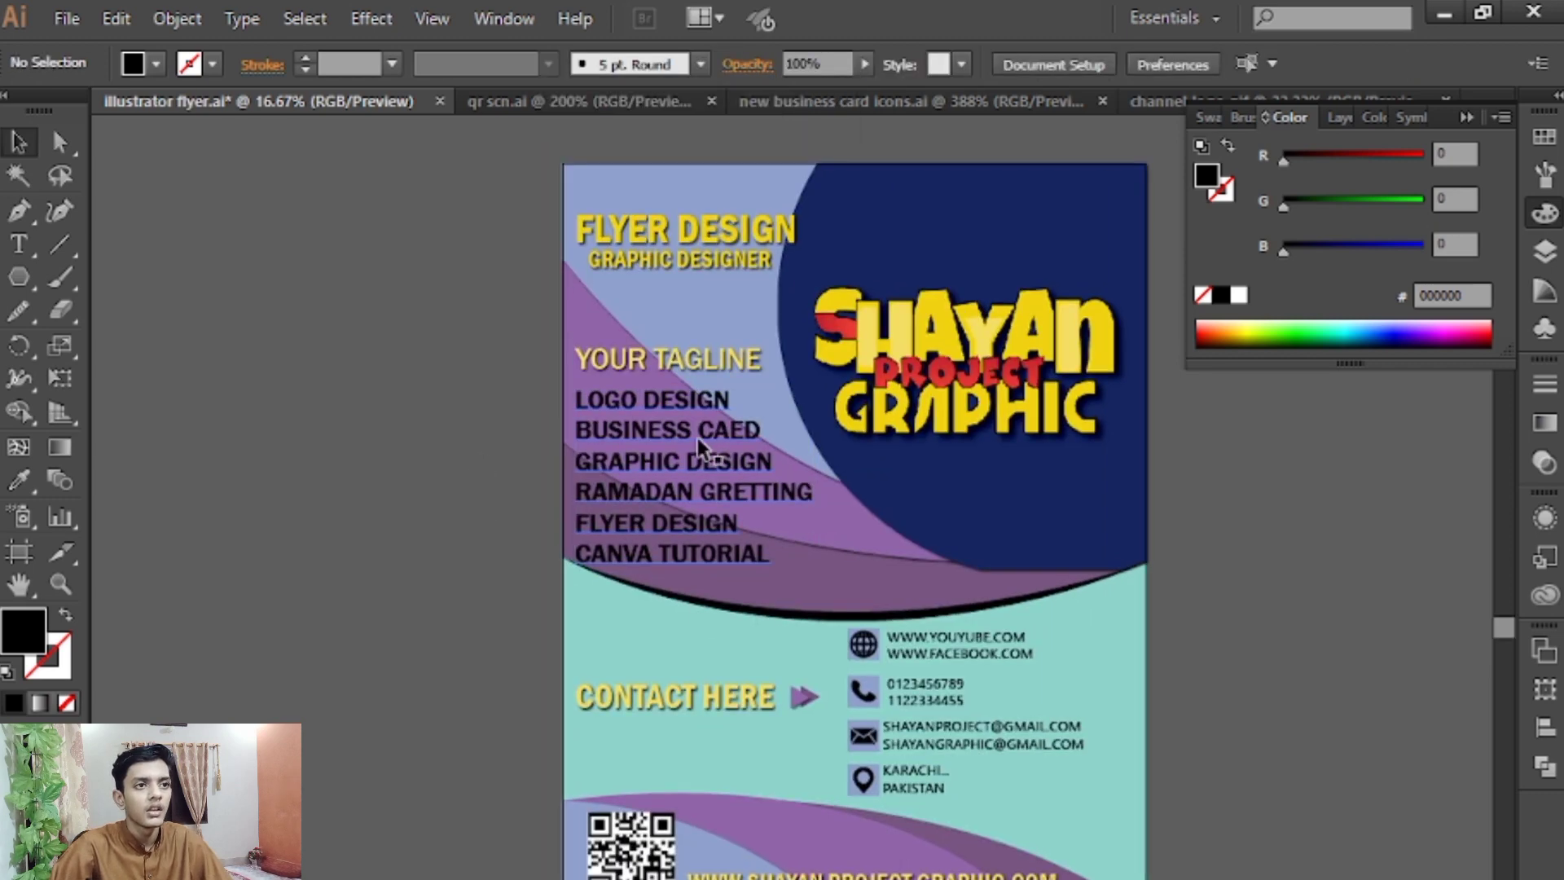
Fill the services list with white (FFFFFF)
left_click(697, 438)
left_click(1238, 295)
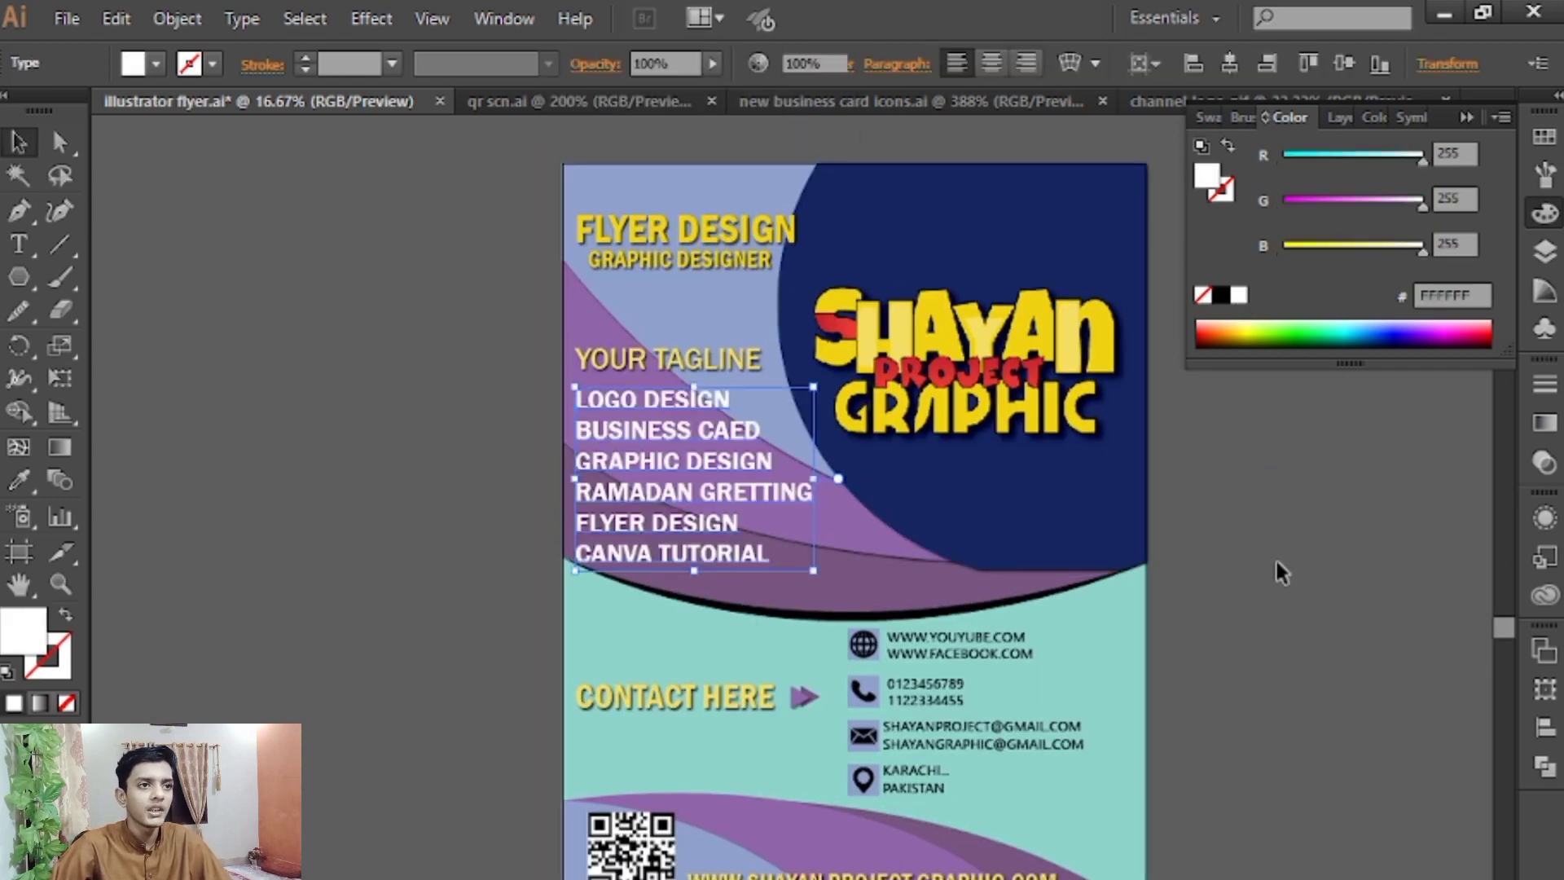
left_click(1277, 562)
key("space")
mouse_move(1236, 632)
left_mouse_down()
mouse_move(1272, 633)
mouse_move(1236, 617)
left_mouse_up()
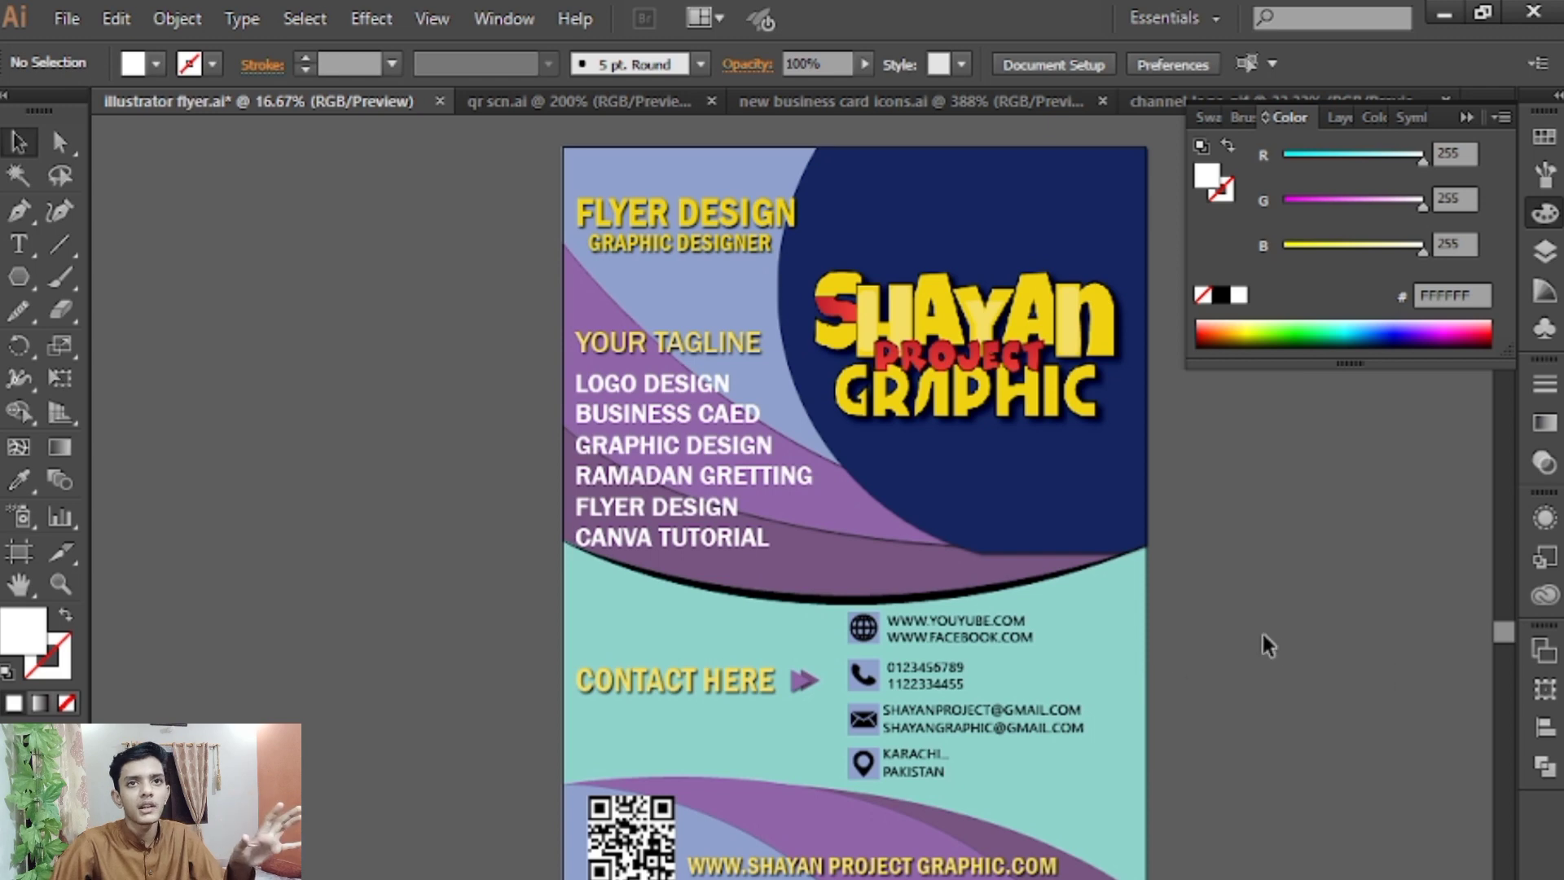
left_click(1474, 114)
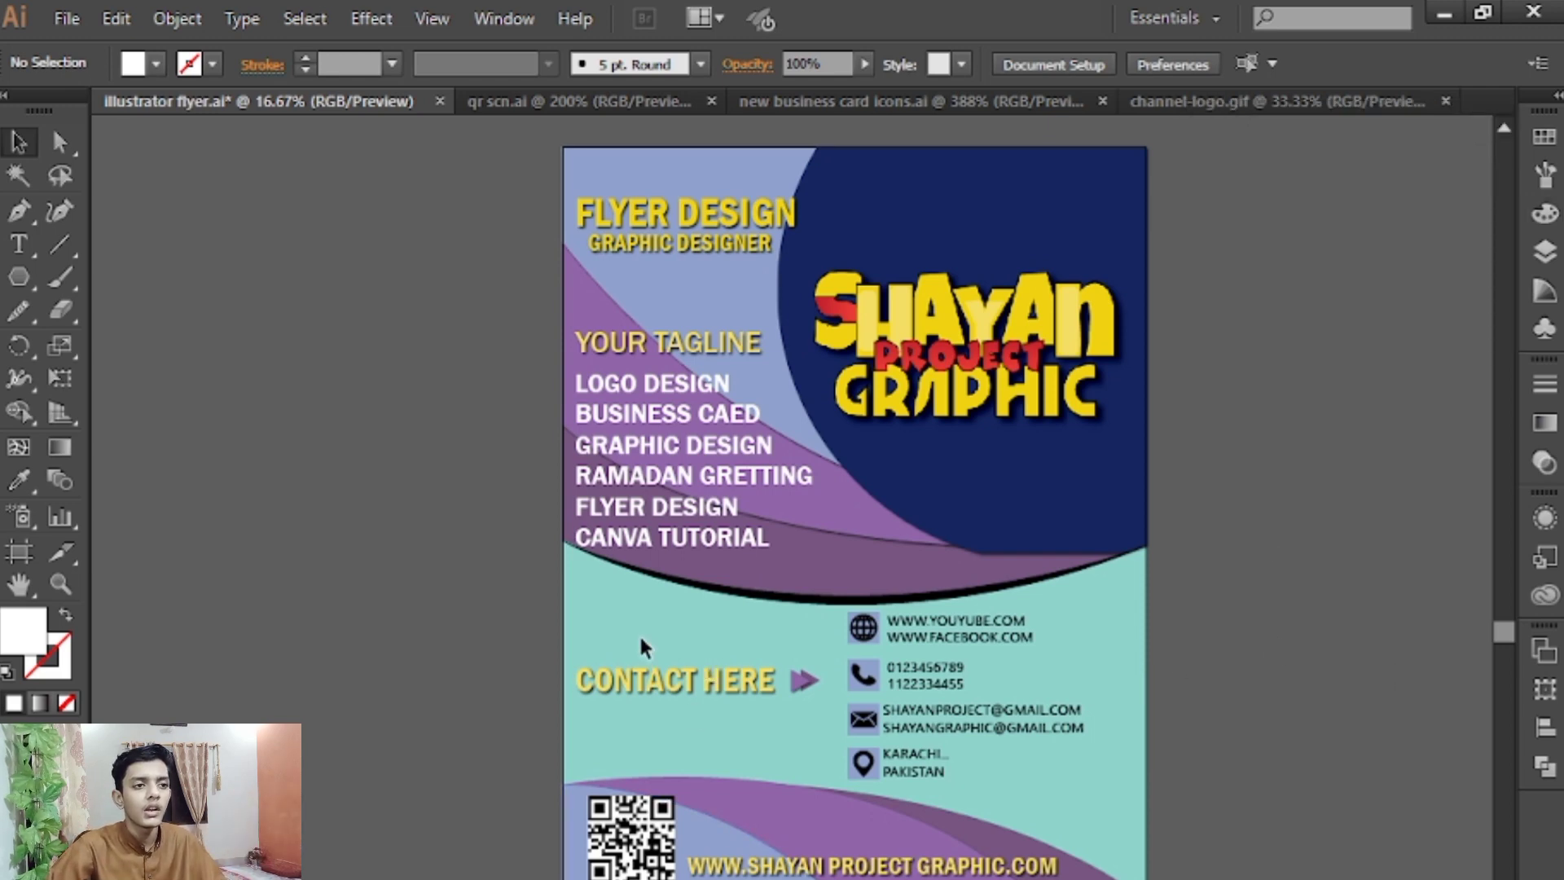
Duplicate the CONTACT HERE heading with its arrows and place the copy above the footer website, beside the QR code
left_click_drag(640, 639, 809, 728)
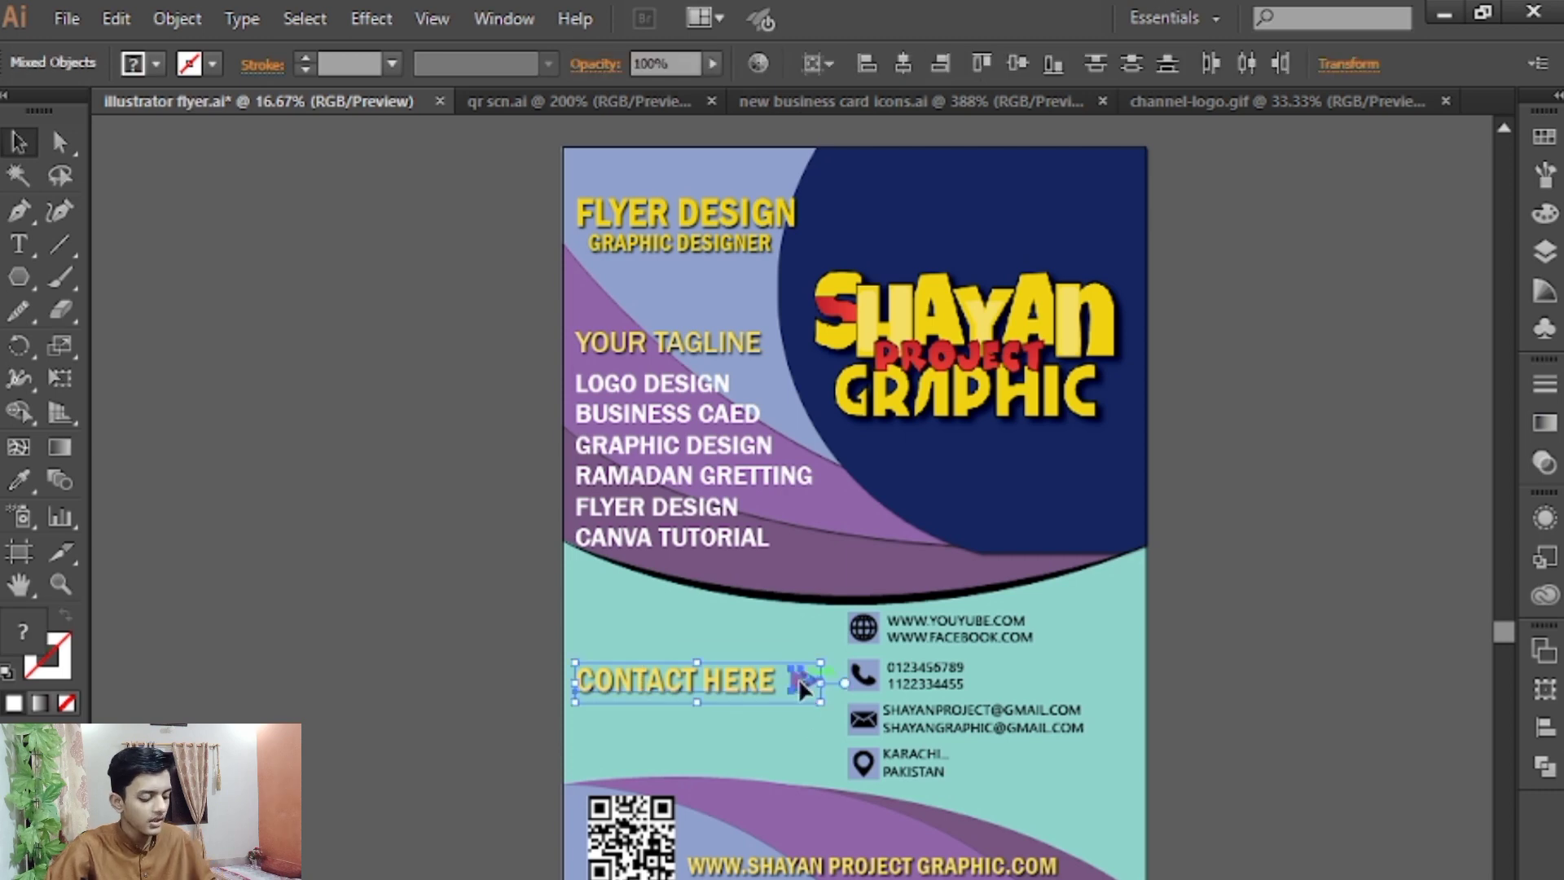
key("ctrl")
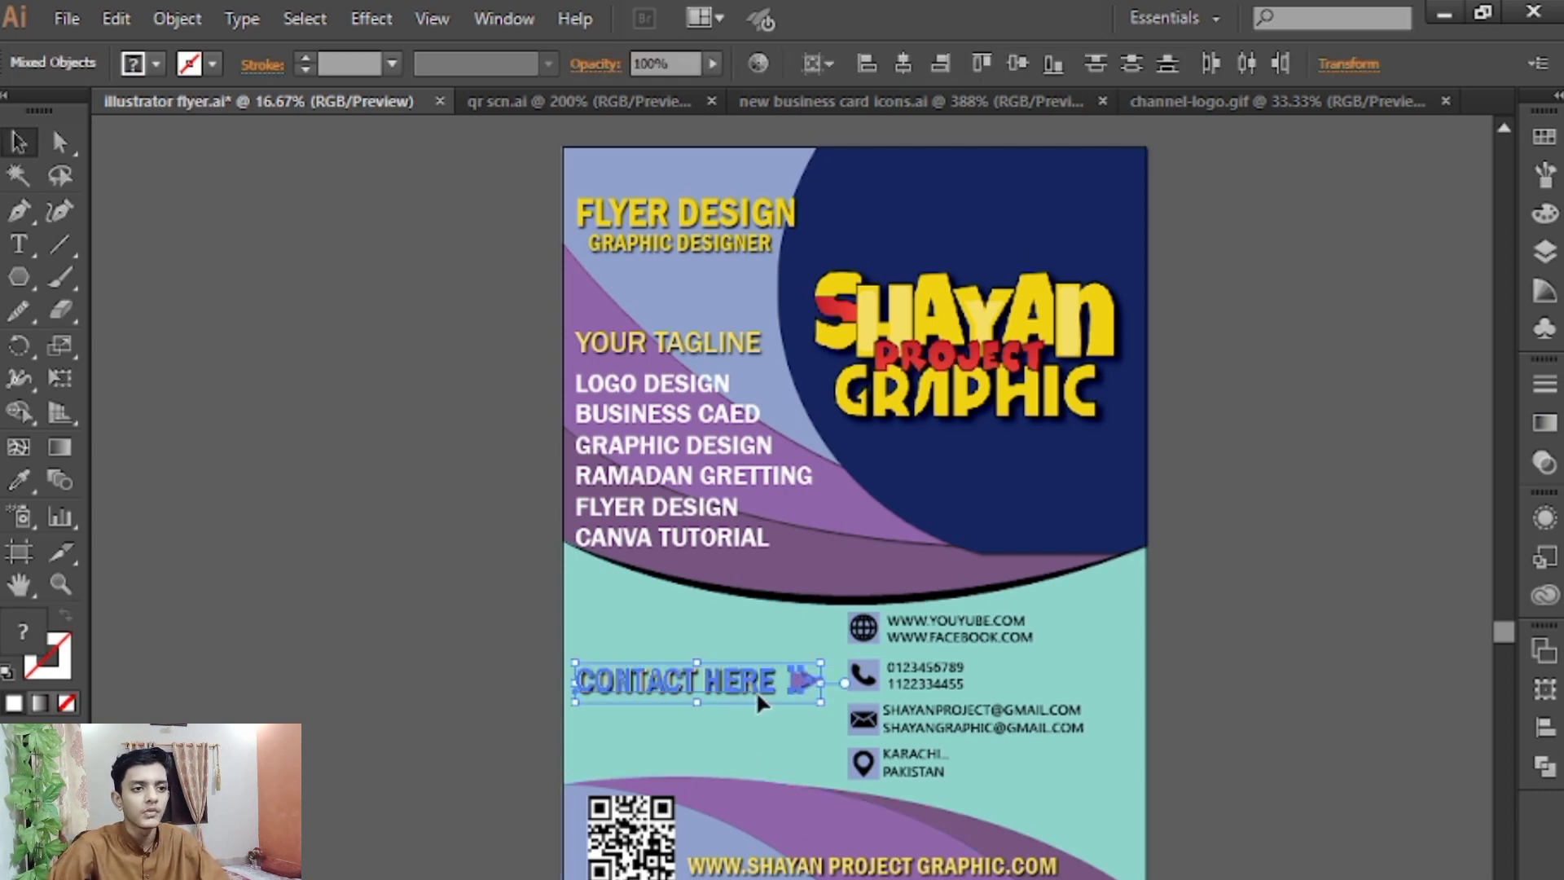
left_click_drag(756, 691, 875, 848)
left_click(1404, 773)
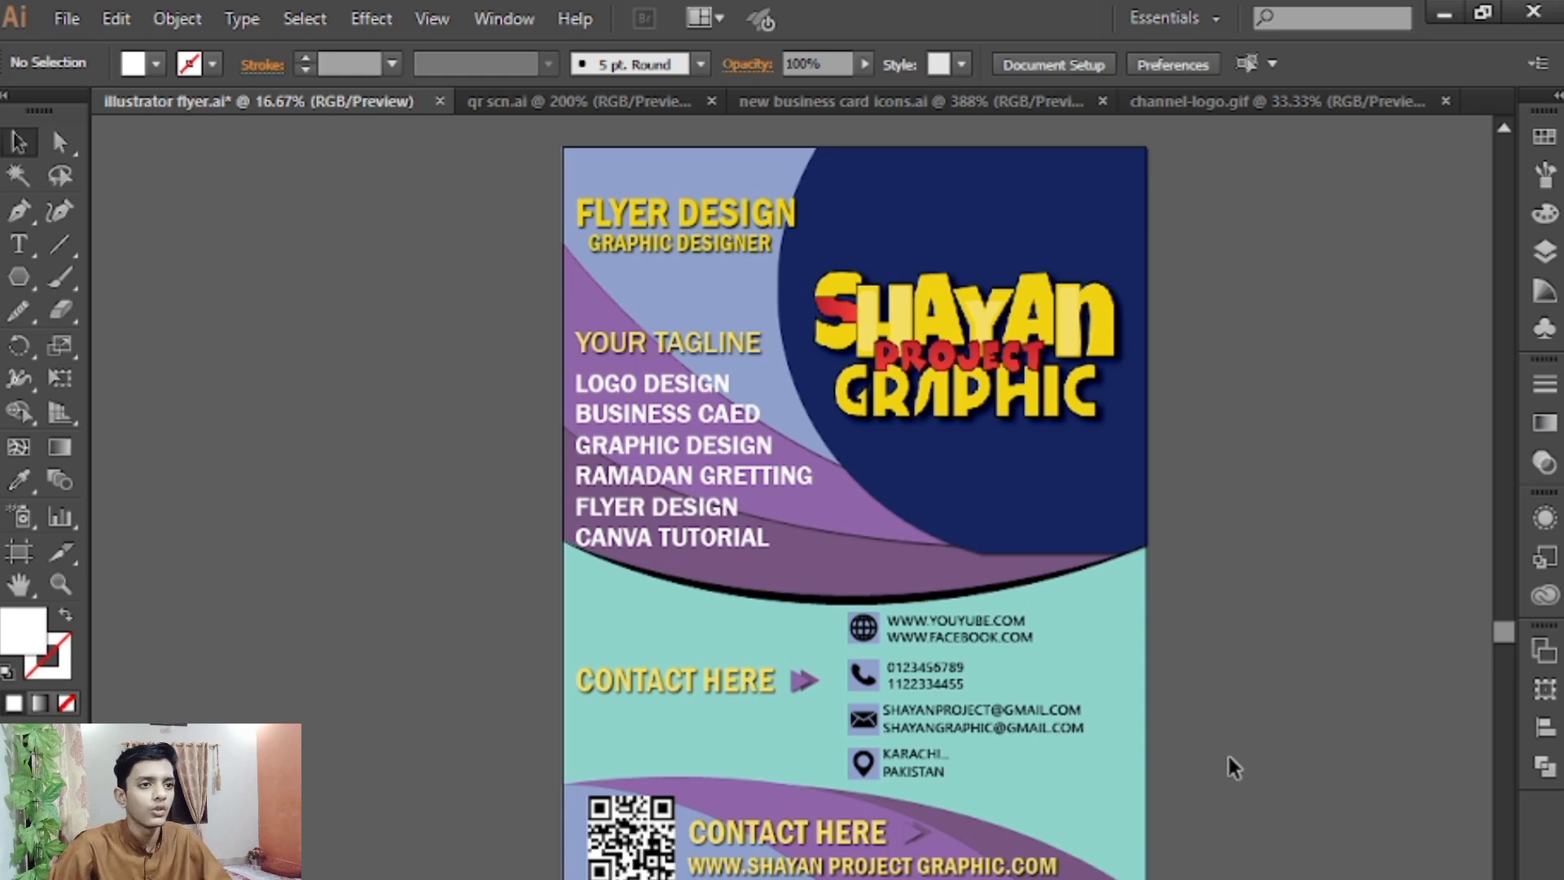